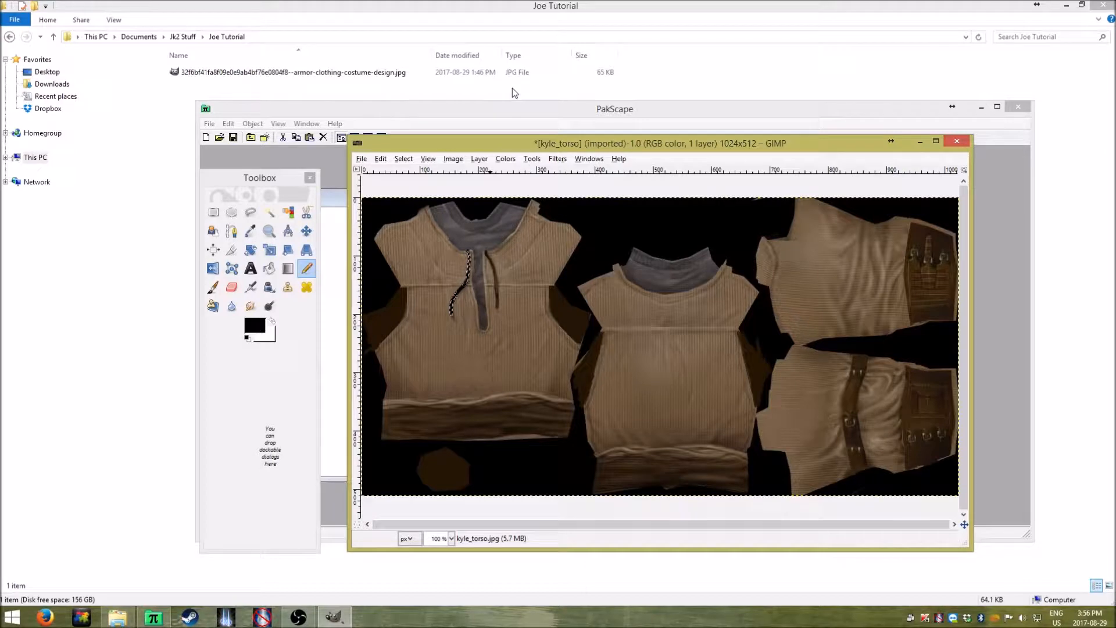
pyautogui.moveTo(504, 142); pyautogui.dragTo(473, 146)
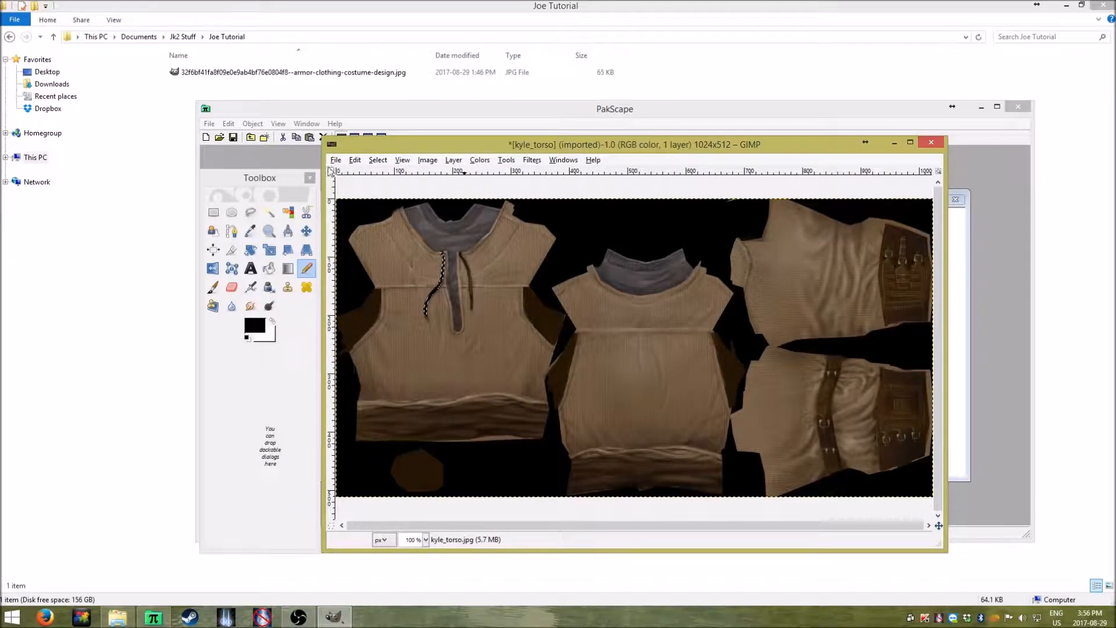
pyautogui.click(295, 177)
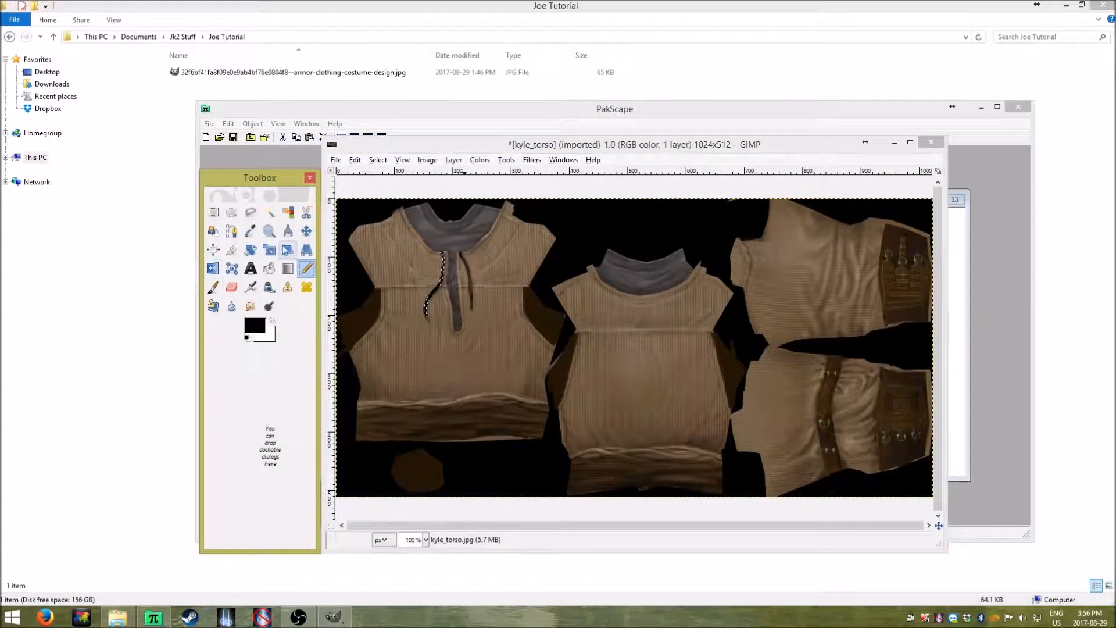
pyautogui.click(369, 149)
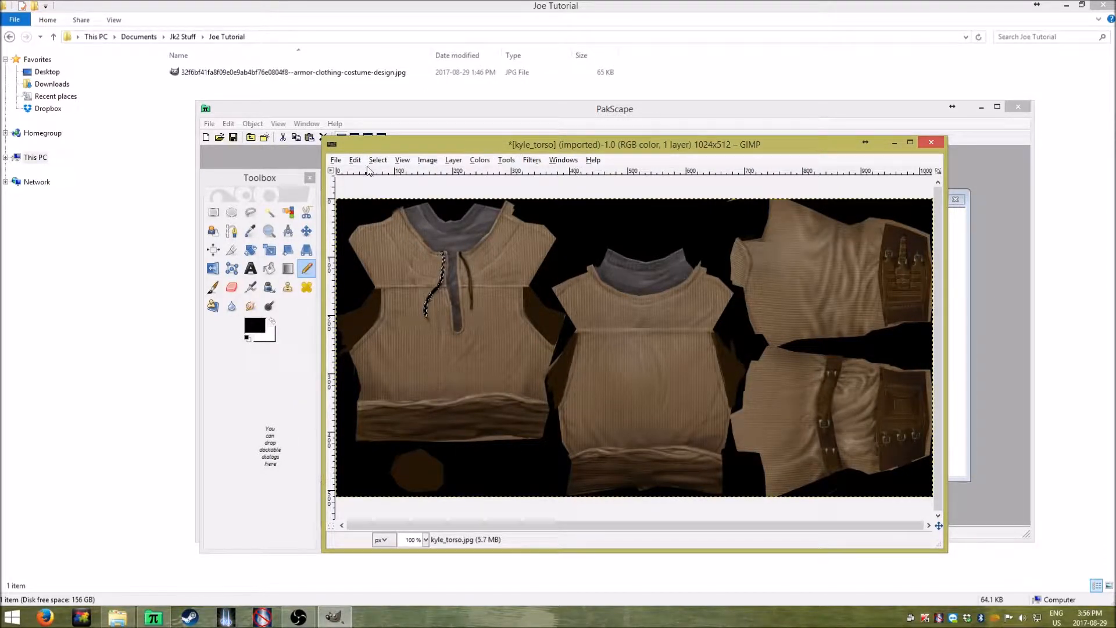
pyautogui.click(479, 161)
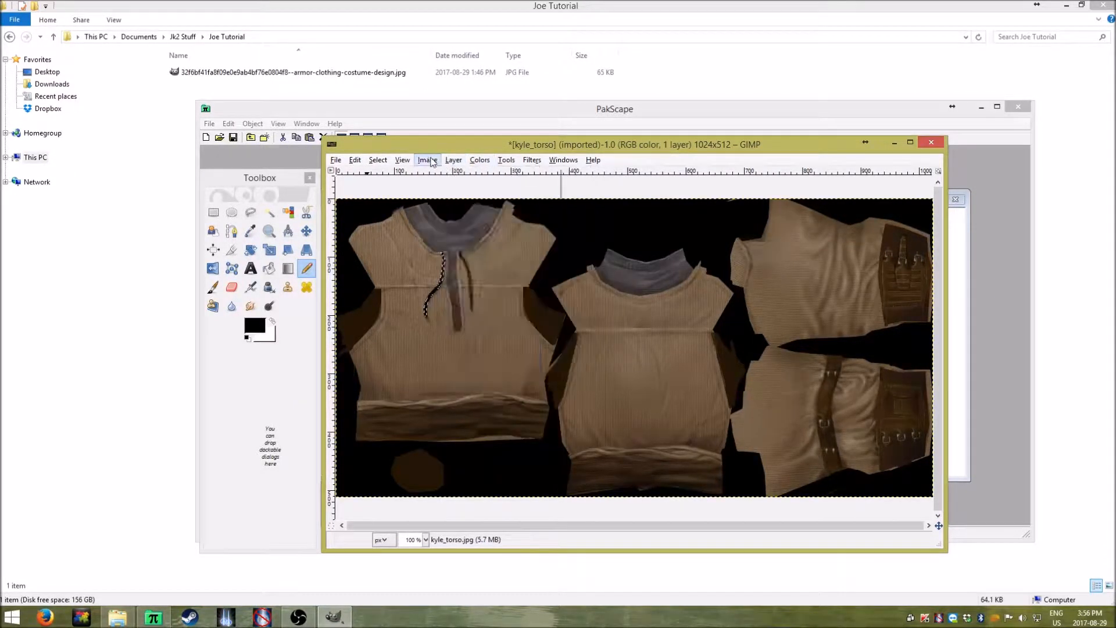
pyautogui.moveTo(503, 162)
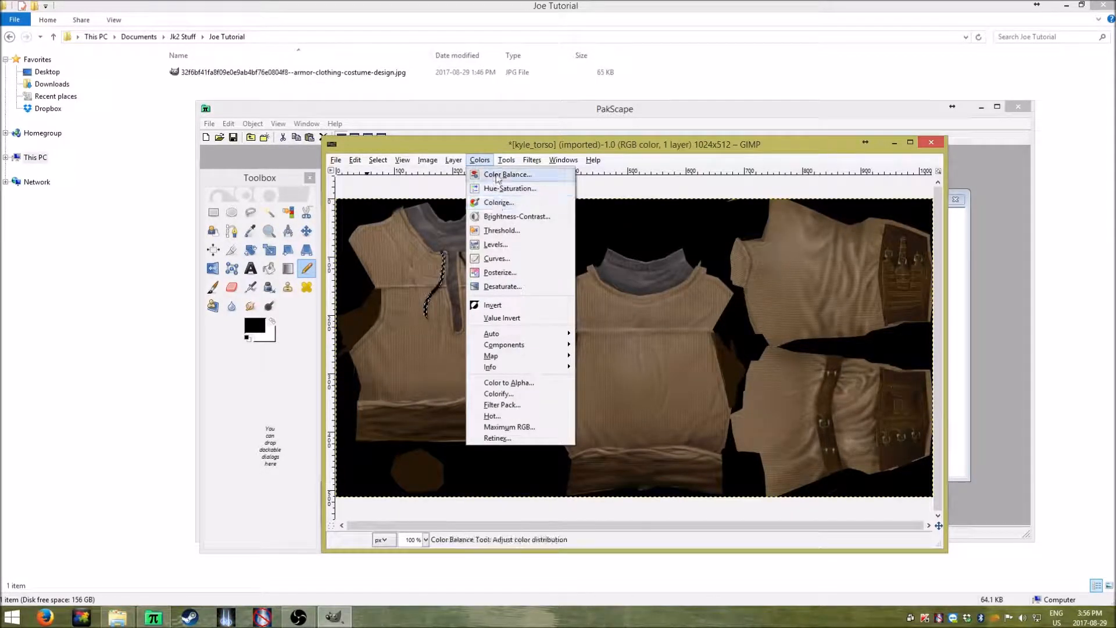
pyautogui.click(517, 144)
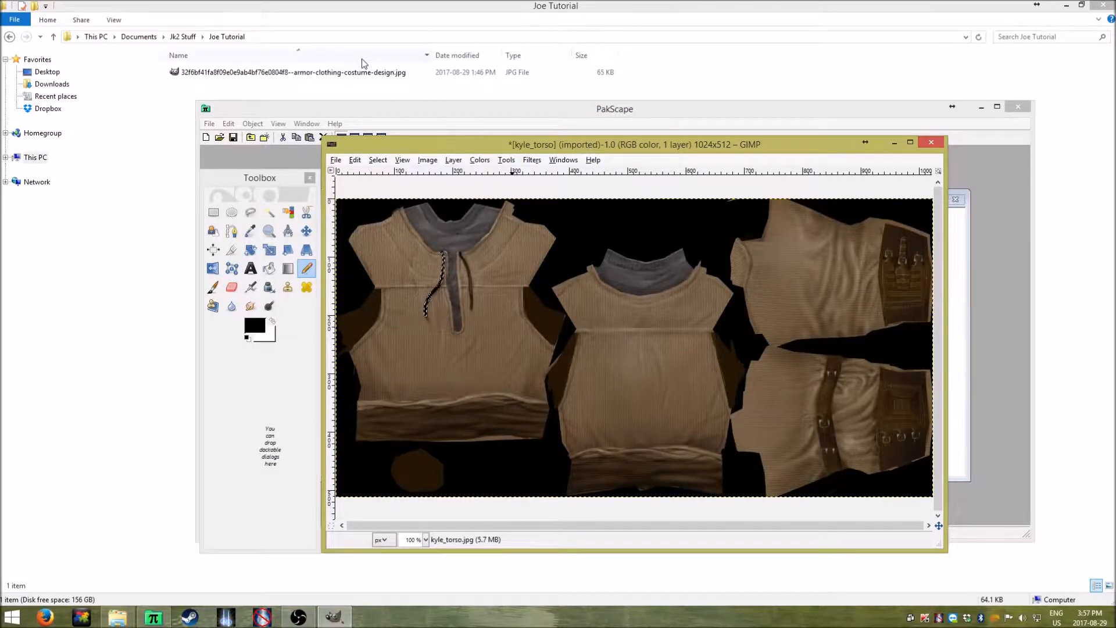
# Open the armor-clothing-costume-design JPG from the Joe Tutorial folder in GIMP and place its window in free space
pyautogui.click(353, 72)
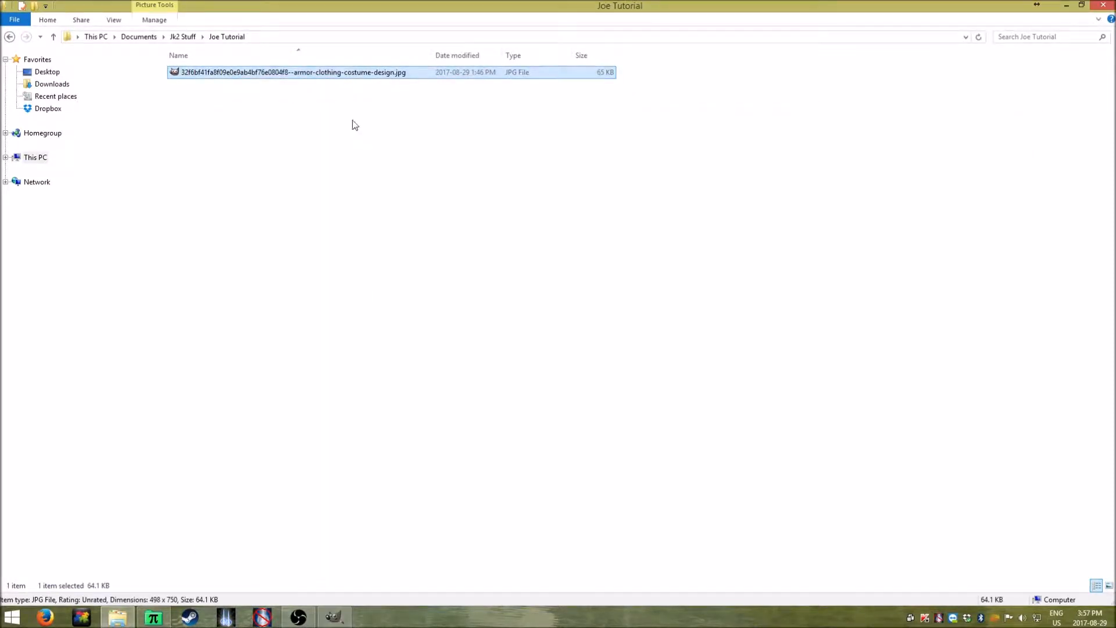
pyautogui.doubleClick(337, 75)
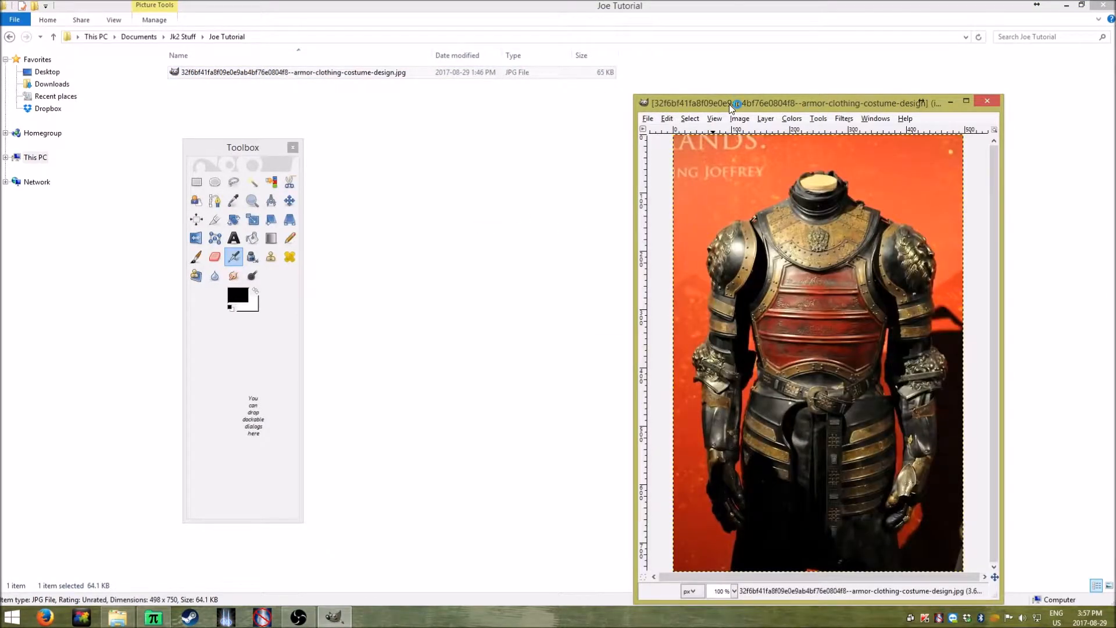
pyautogui.moveTo(729, 108); pyautogui.dragTo(845, 77)
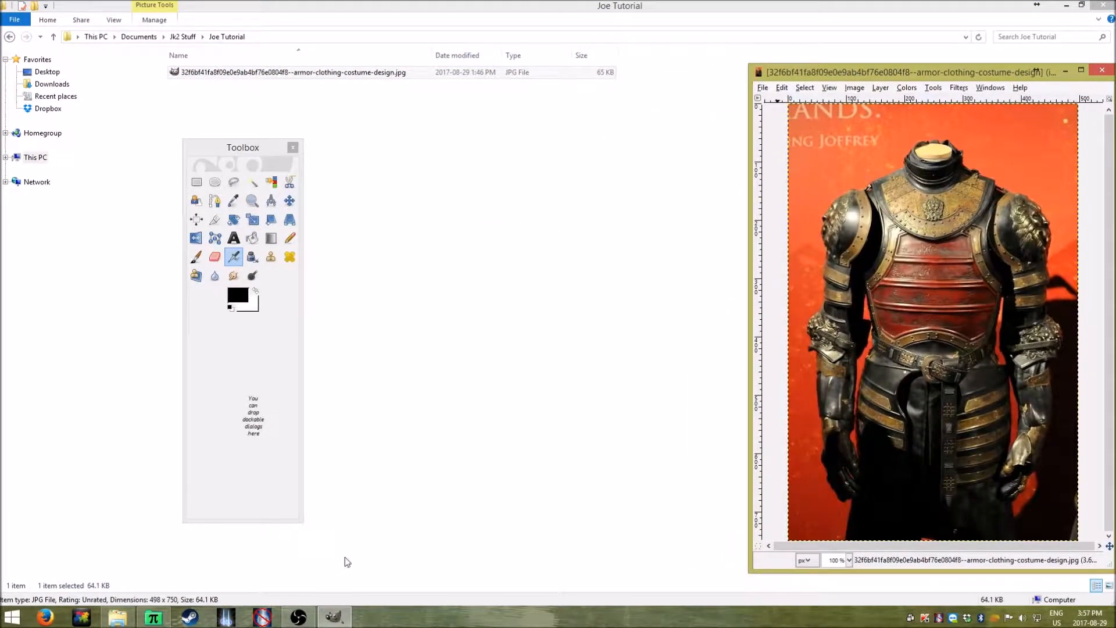
pyautogui.click(334, 616)
pyautogui.click(334, 617)
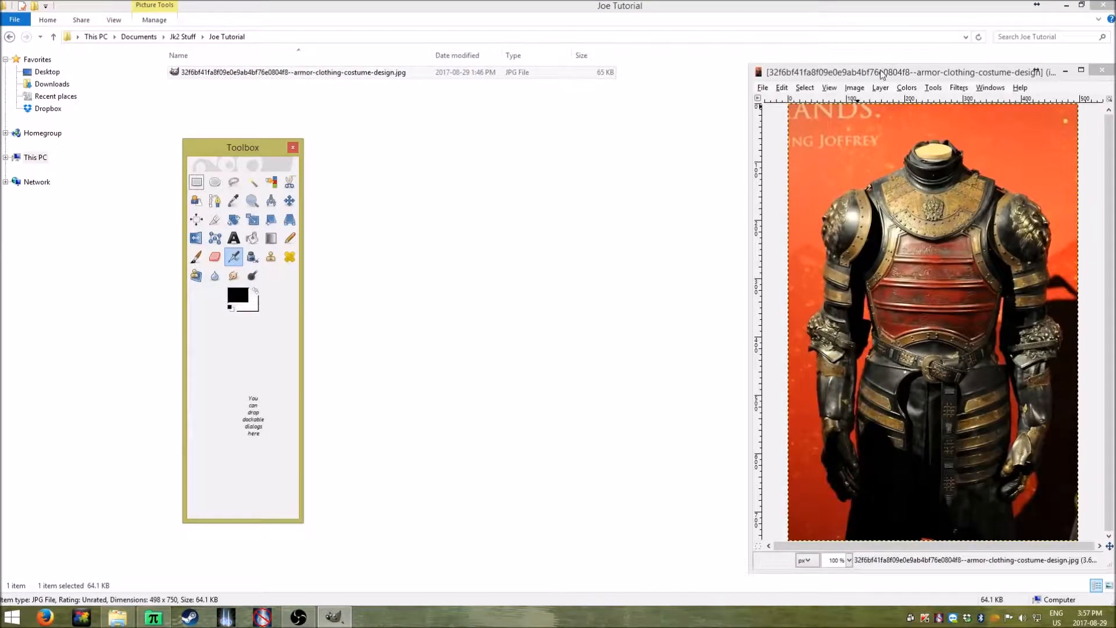
pyautogui.moveTo(883, 72); pyautogui.dragTo(574, 84)
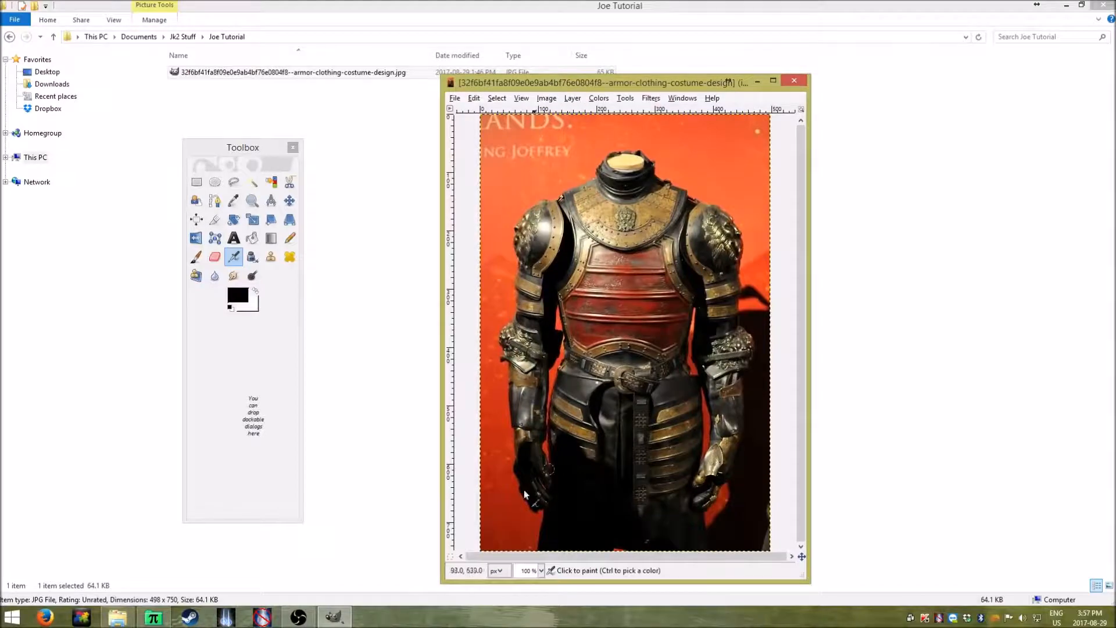
pyautogui.moveTo(349, 623)
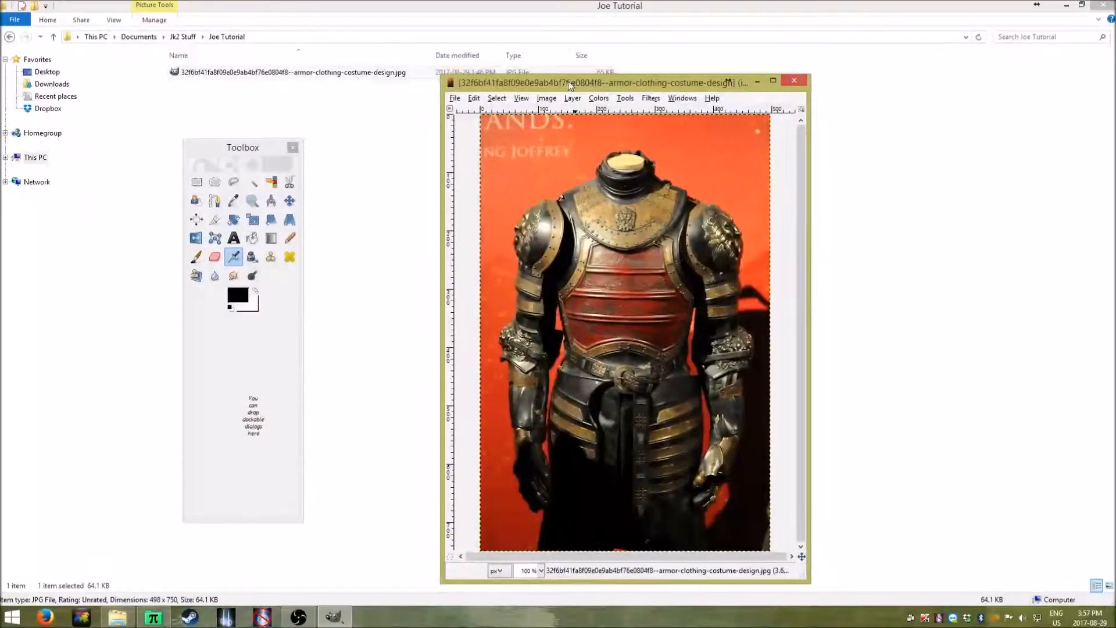
pyautogui.moveTo(566, 81); pyautogui.dragTo(549, 73)
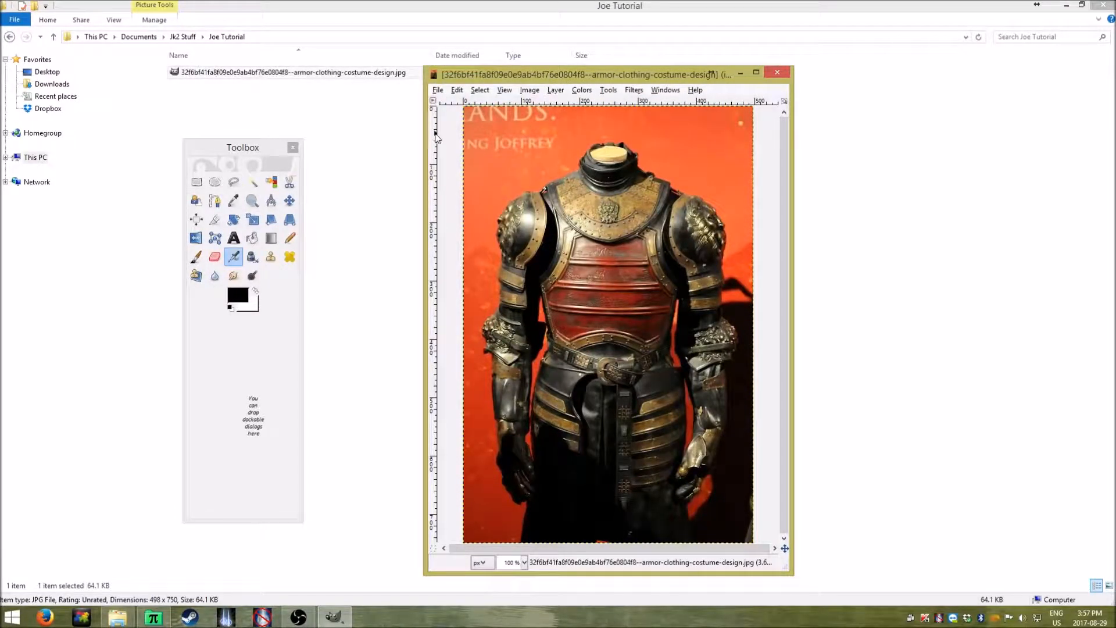
# Switch to PakScape and open kyle_torso.jpg from the models/players/joe folder in GIMP
pyautogui.click(153, 617)
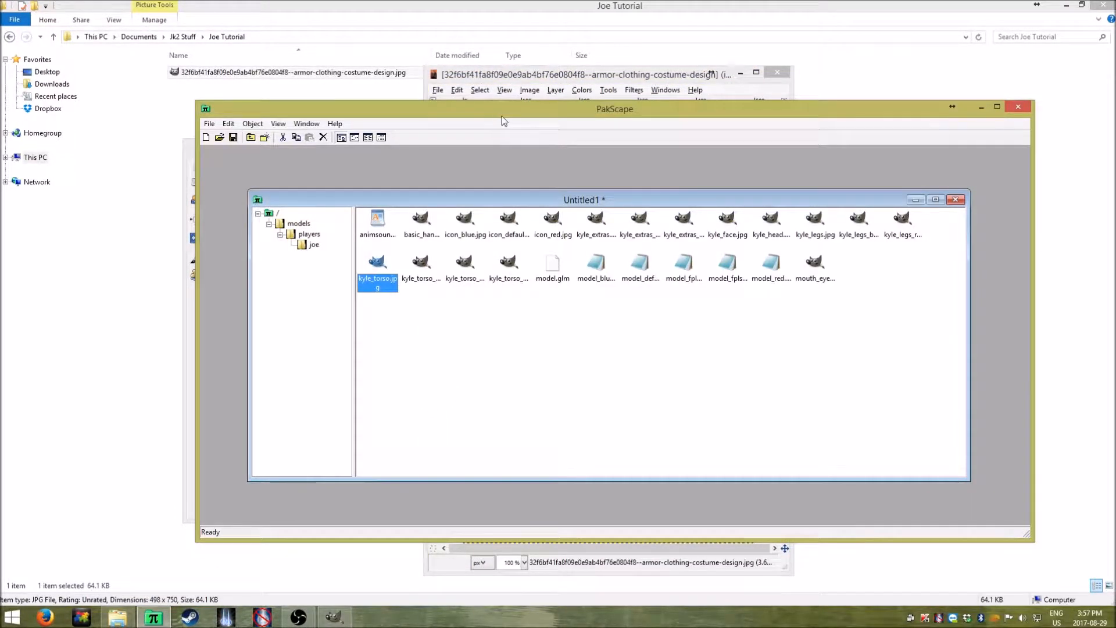
pyautogui.moveTo(502, 116); pyautogui.dragTo(598, 126)
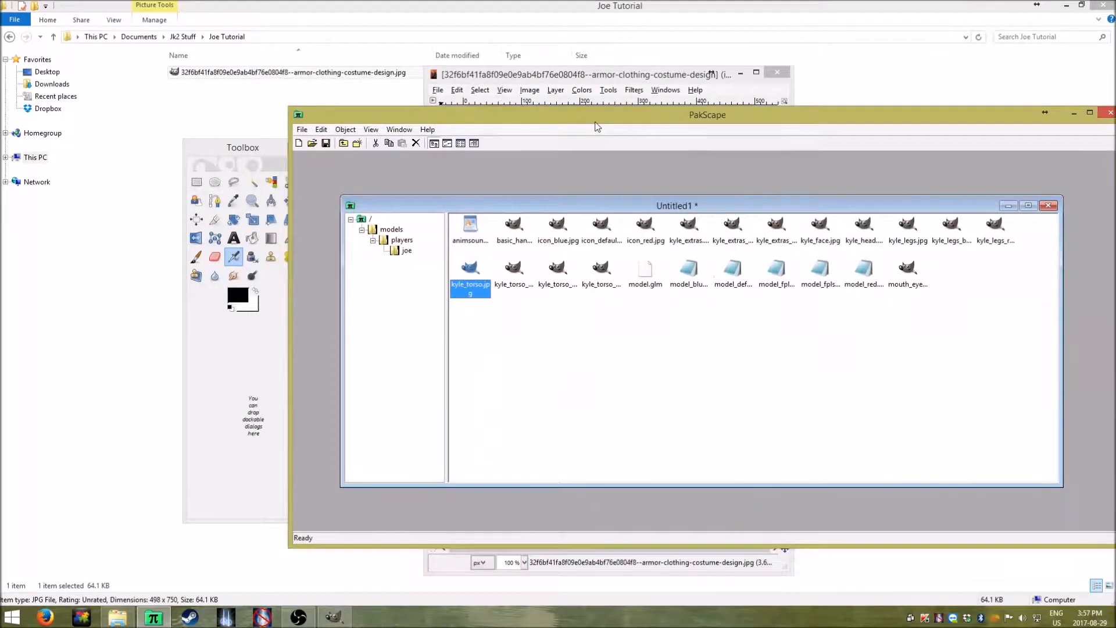
pyautogui.click(595, 80)
pyautogui.click(399, 297)
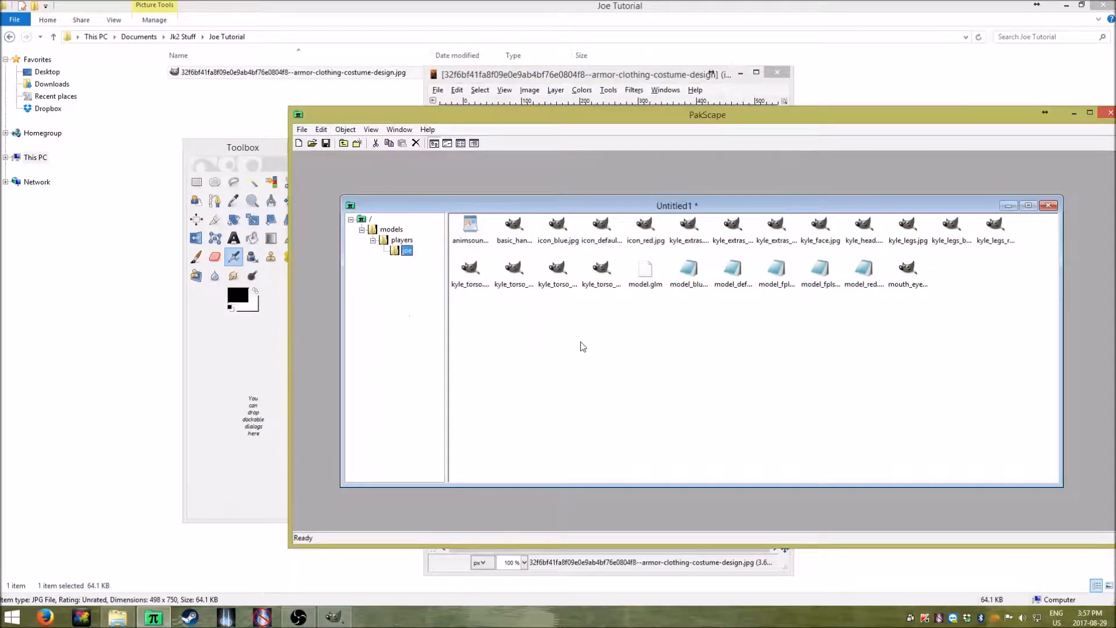
pyautogui.doubleClick(473, 280)
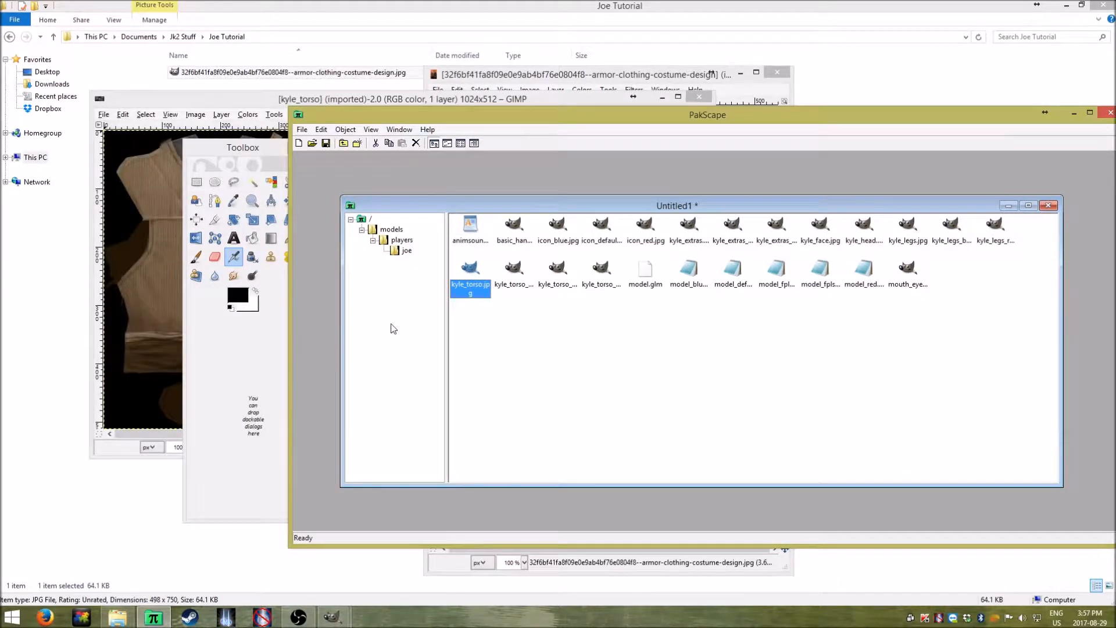
# Arrange the GIMP windows so the toolbox sits directly beside the armor photo, with the kyle_torso texture on the photo's other side
pyautogui.moveTo(209, 103); pyautogui.dragTo(505, 180)
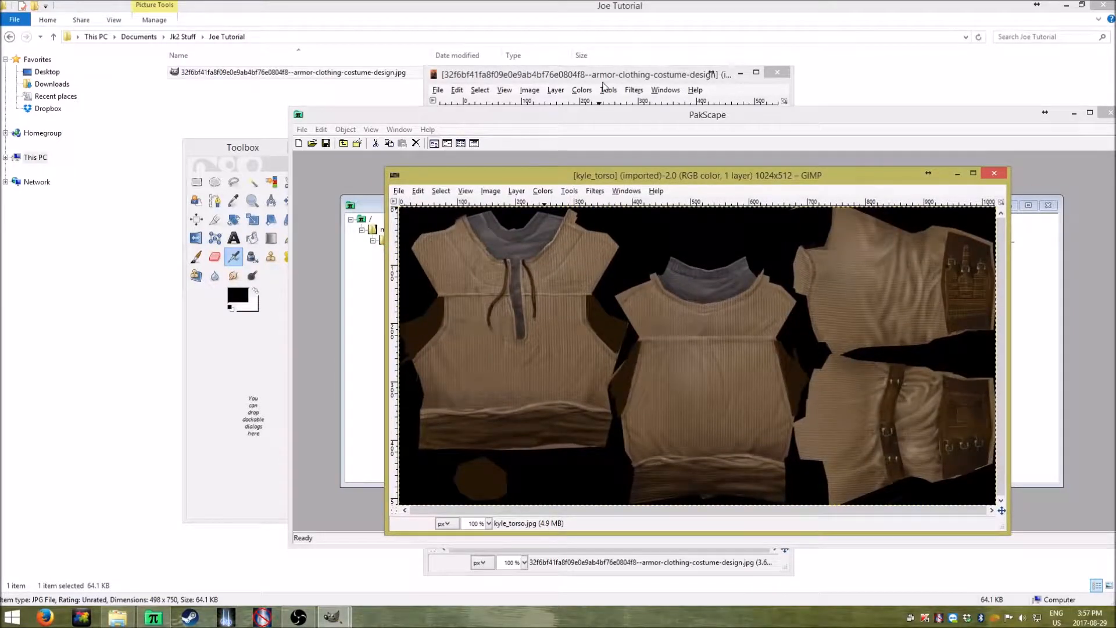
pyautogui.moveTo(606, 75); pyautogui.dragTo(487, 63)
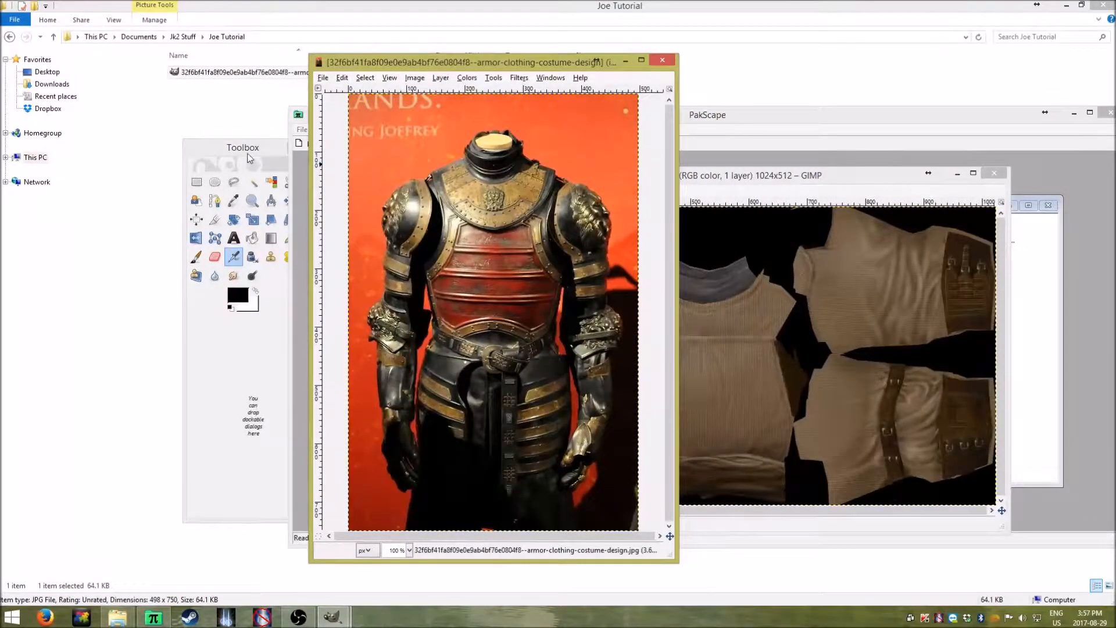
pyautogui.moveTo(249, 157); pyautogui.dragTo(95, 170)
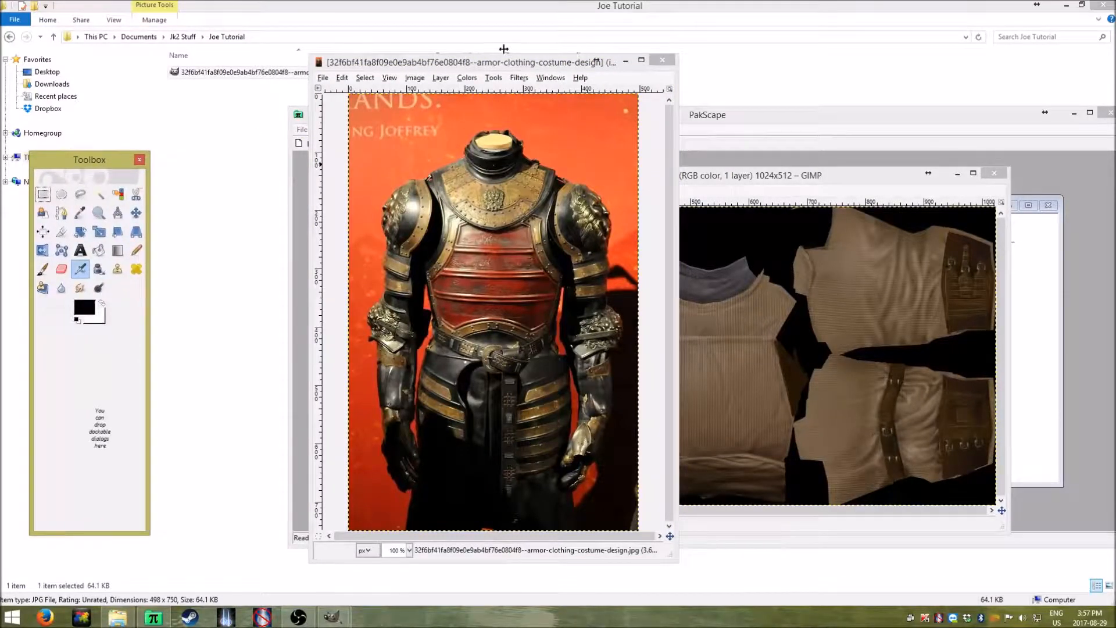
pyautogui.moveTo(469, 70); pyautogui.dragTo(350, 76)
pyautogui.moveTo(592, 180); pyautogui.dragTo(742, 159)
pyautogui.moveTo(394, 64); pyautogui.dragTo(370, 68)
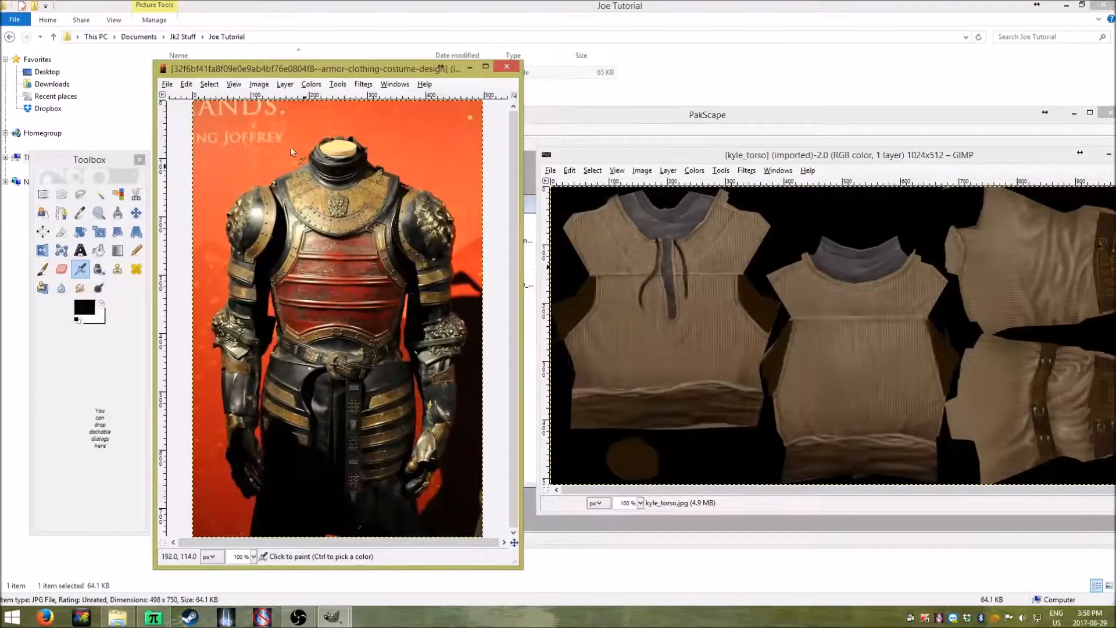
pyautogui.click(101, 163)
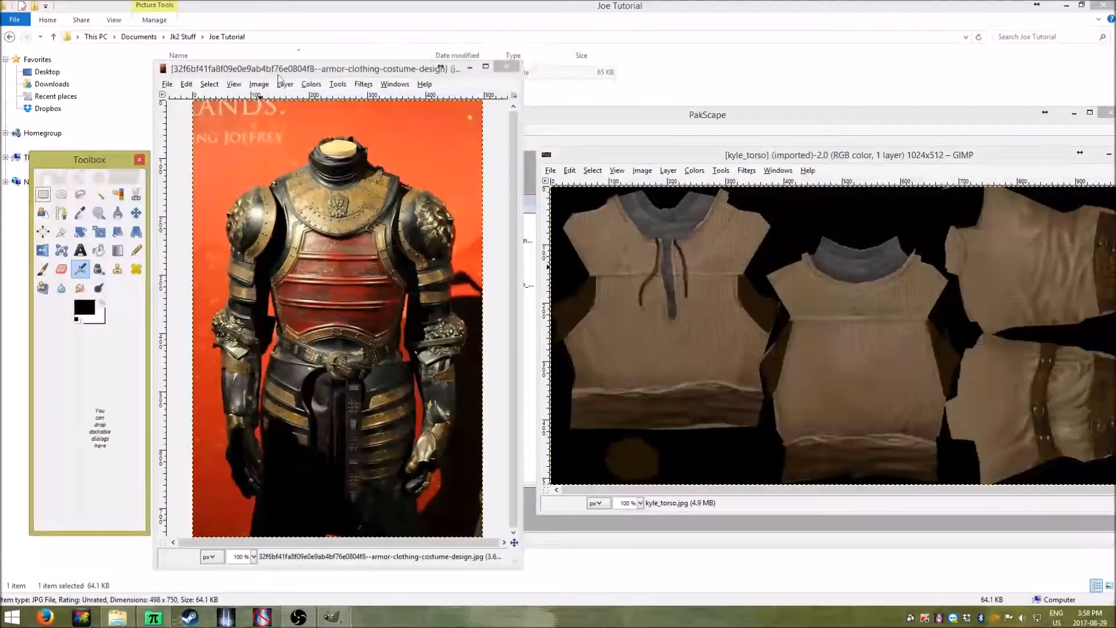
pyautogui.moveTo(280, 72); pyautogui.dragTo(532, 75)
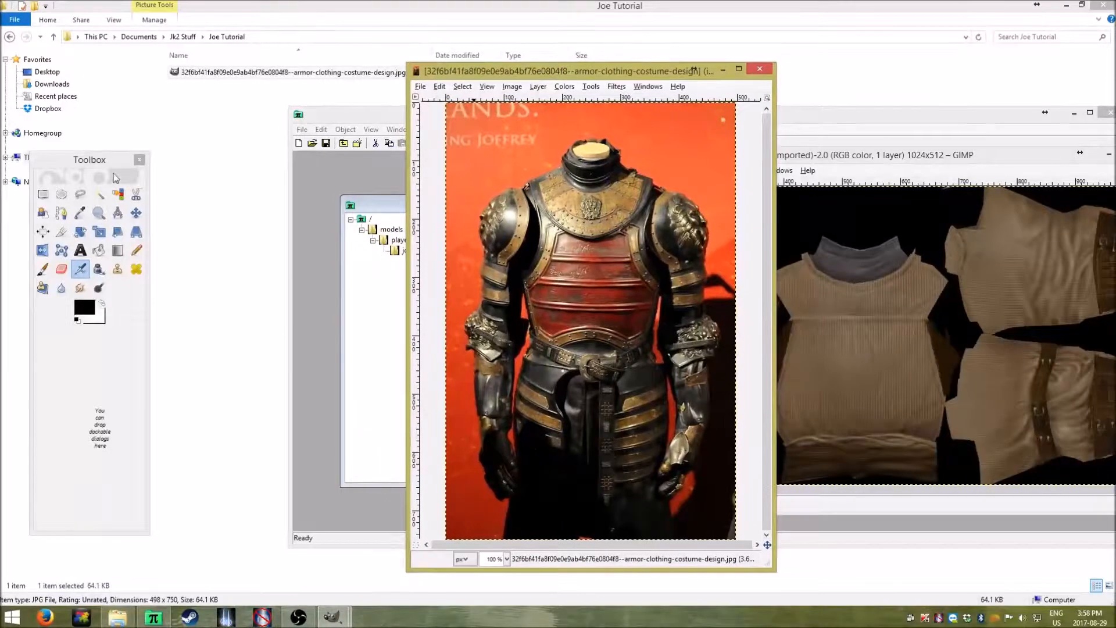
pyautogui.moveTo(87, 161); pyautogui.dragTo(308, 150)
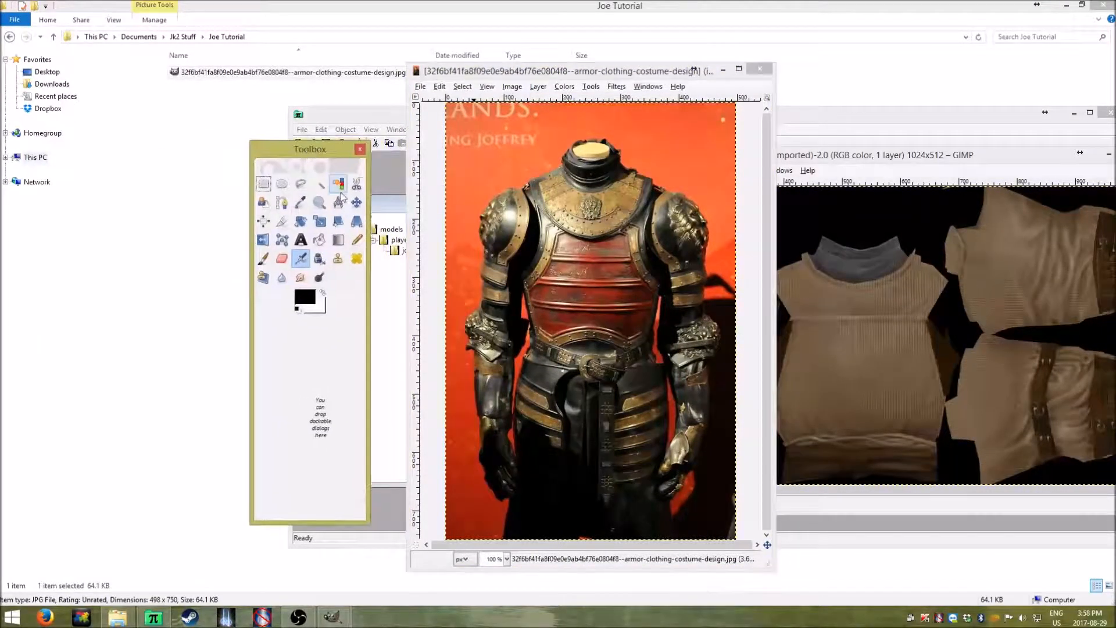
# With the Free Select tool at 200% zoom, trace the armor's left armhole point by point from the shoulder down to the underarm
pyautogui.click(301, 184)
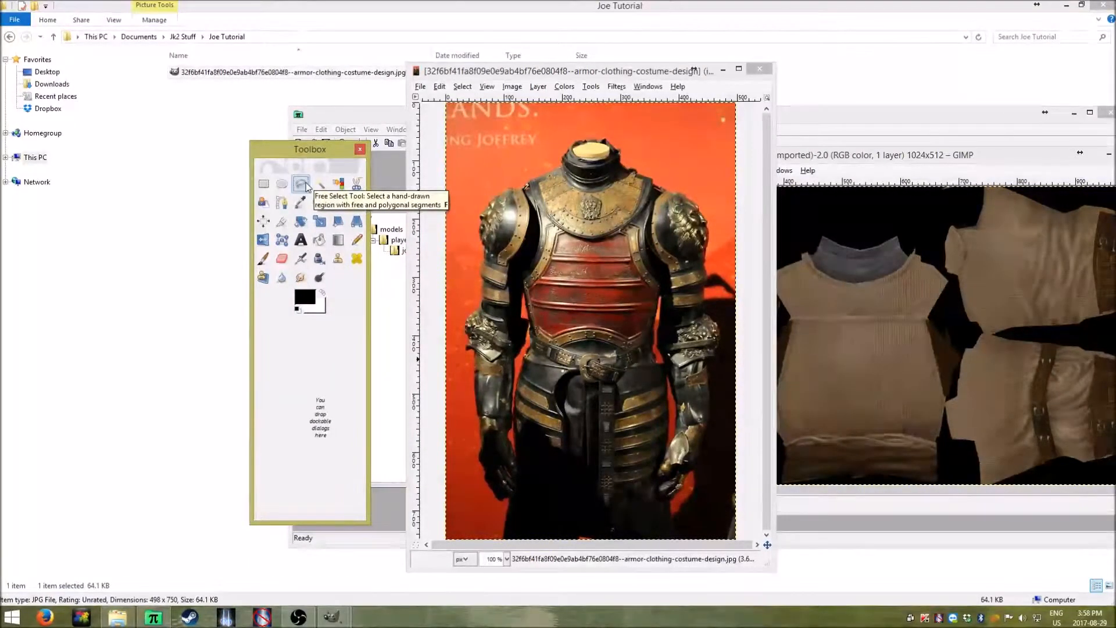
pyautogui.click(507, 559)
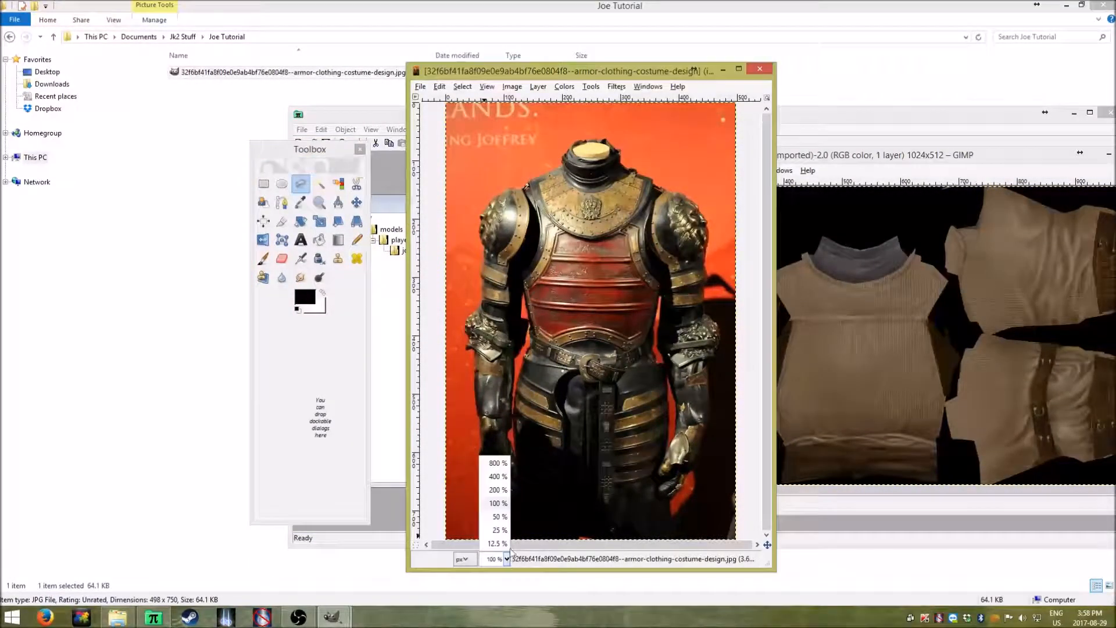
pyautogui.click(504, 491)
pyautogui.scroll(5, 515, 425)
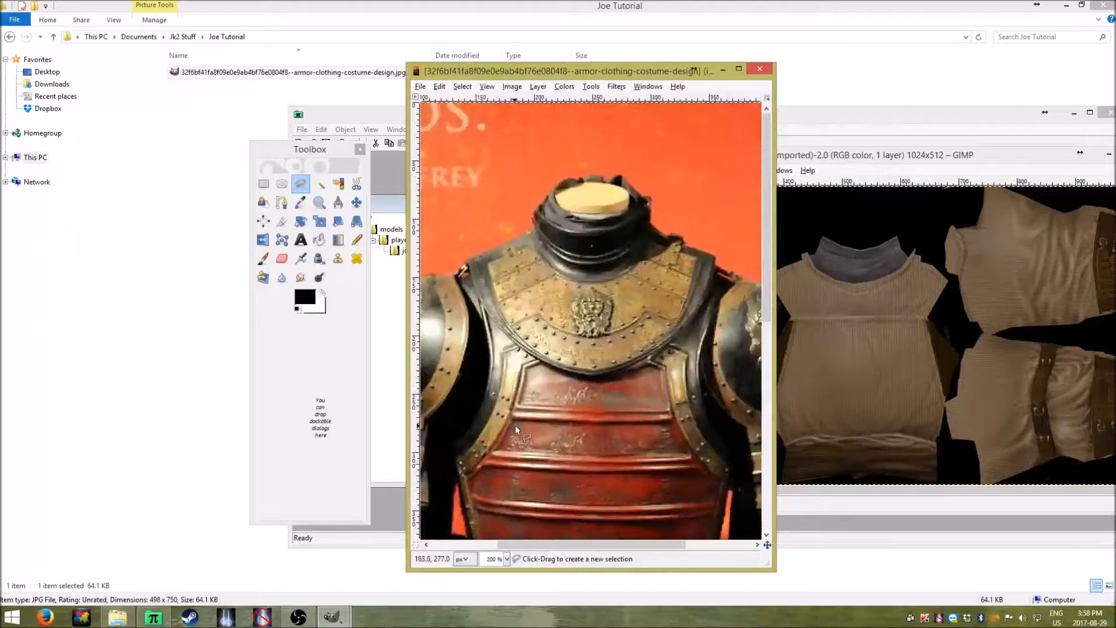
pyautogui.click(471, 274)
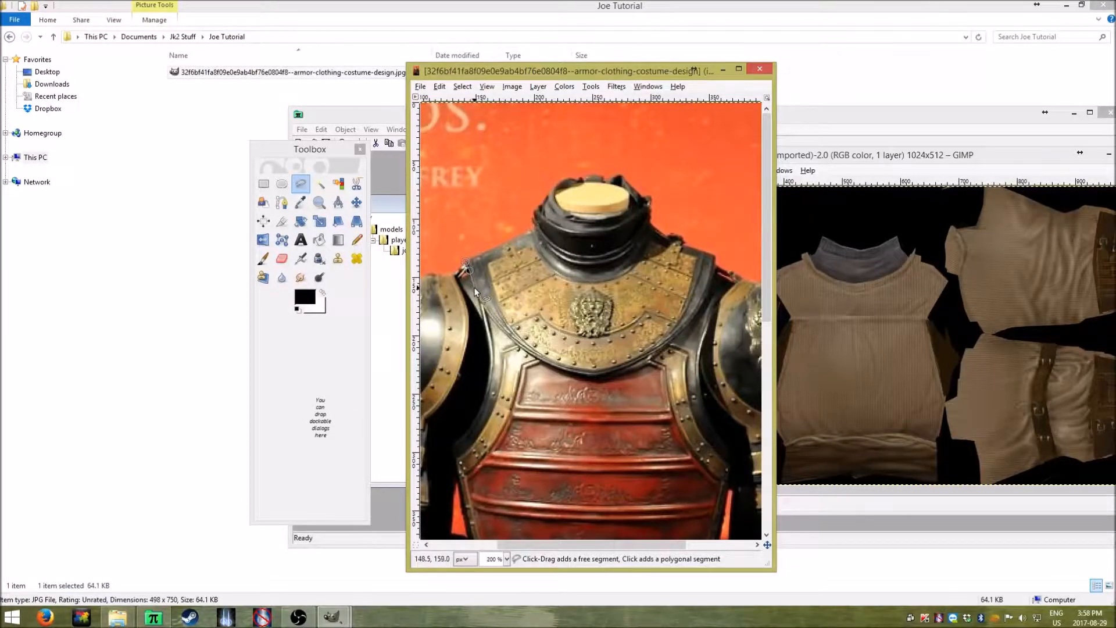
pyautogui.click(476, 287)
pyautogui.click(482, 303)
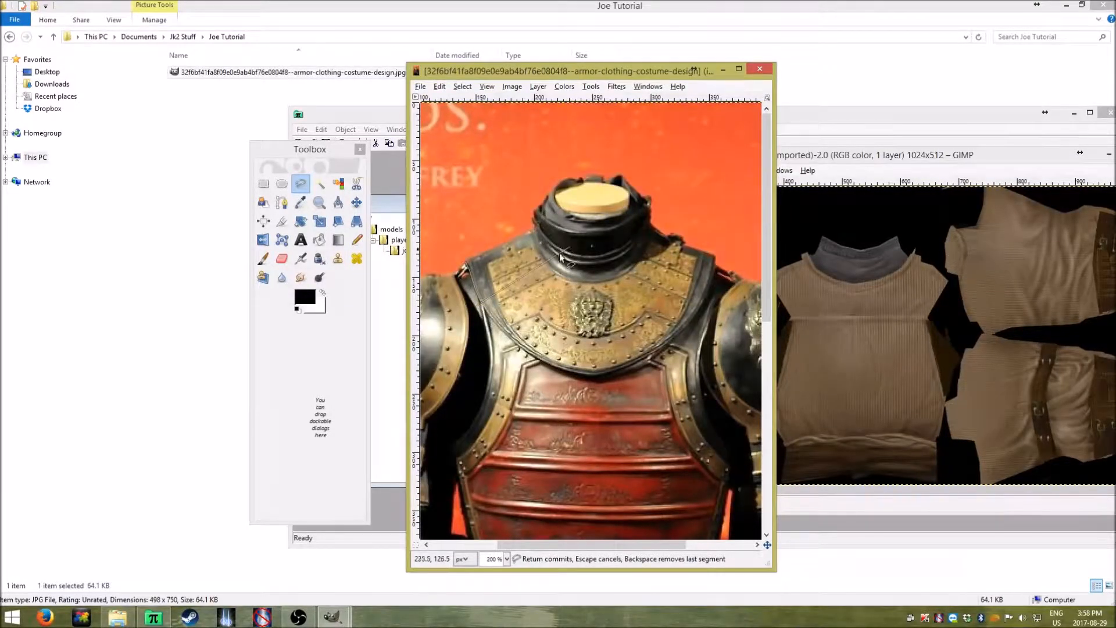
pyautogui.click(486, 338)
pyautogui.click(488, 361)
pyautogui.click(487, 381)
pyautogui.click(483, 403)
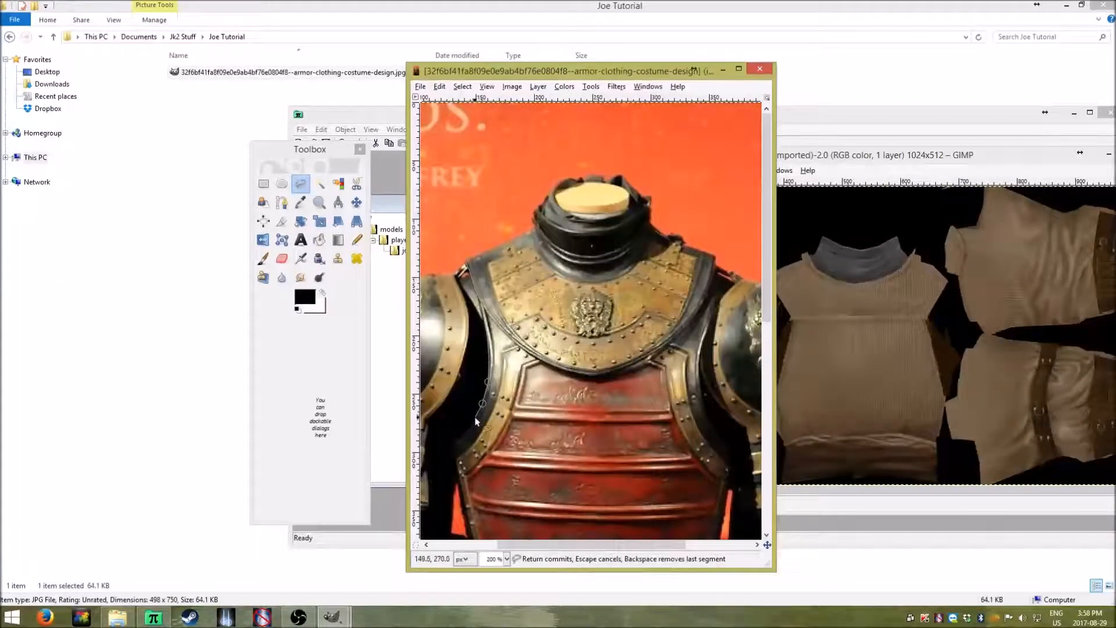
pyautogui.click(475, 418)
pyautogui.click(462, 436)
pyautogui.click(451, 443)
pyautogui.click(454, 460)
# Continue the free selection outline down the left side of the breastplate and along its lower edge above the belt
pyautogui.scroll(-3, 462, 494)
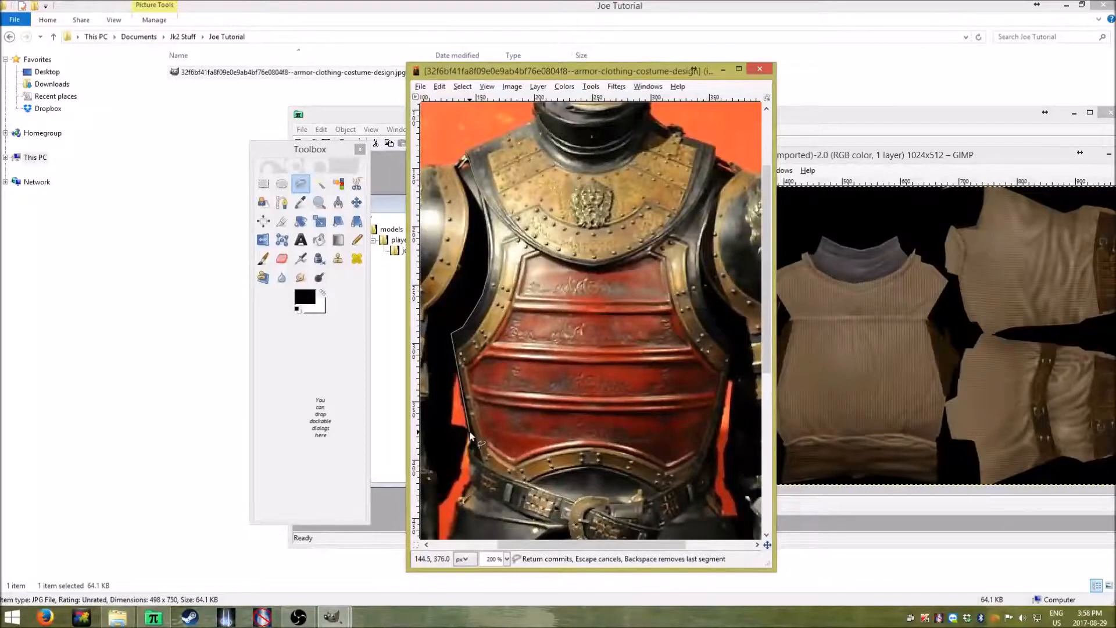
pyautogui.click(469, 432)
pyautogui.click(478, 459)
pyautogui.click(493, 469)
pyautogui.click(518, 480)
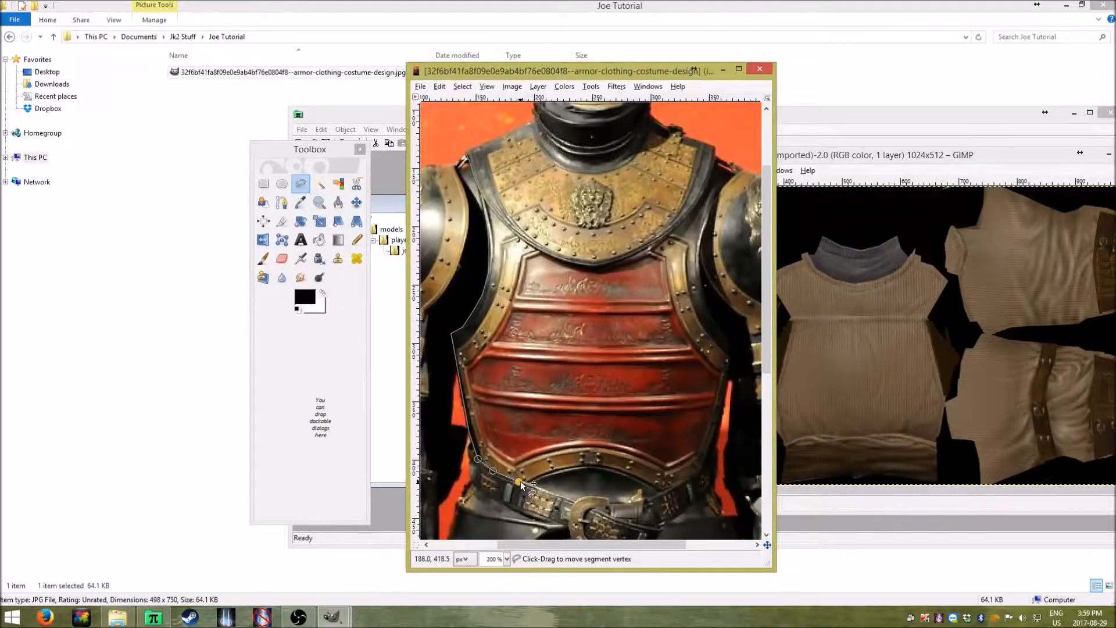
# Examine the kyle_torso texture's front torso shape against the partly outlined breastplate in the armor photo
pyautogui.click(859, 496)
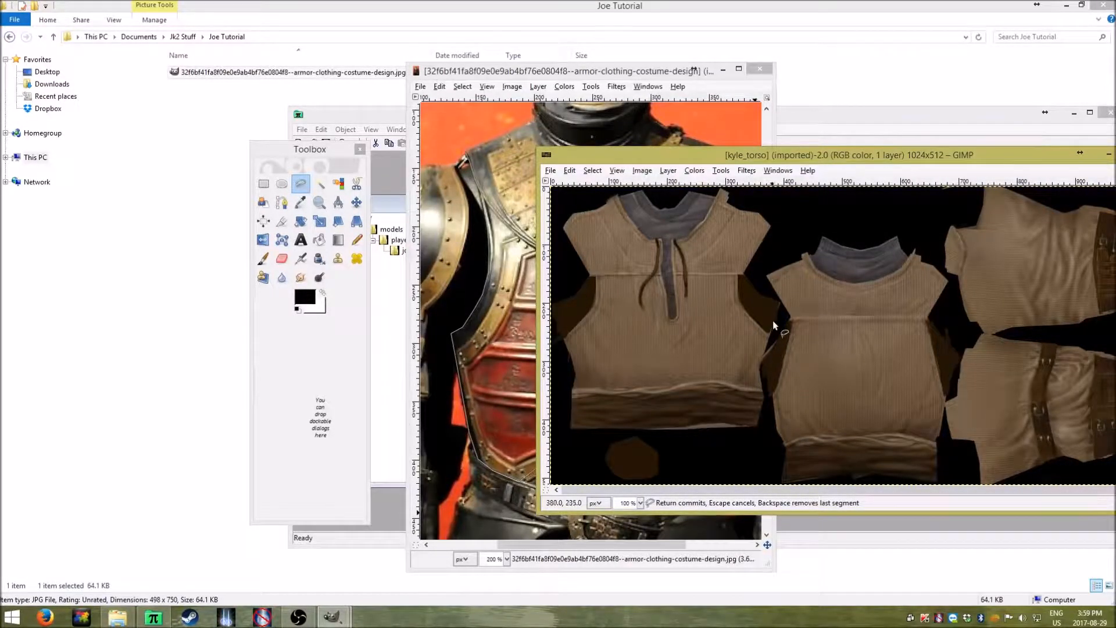
pyautogui.click(627, 74)
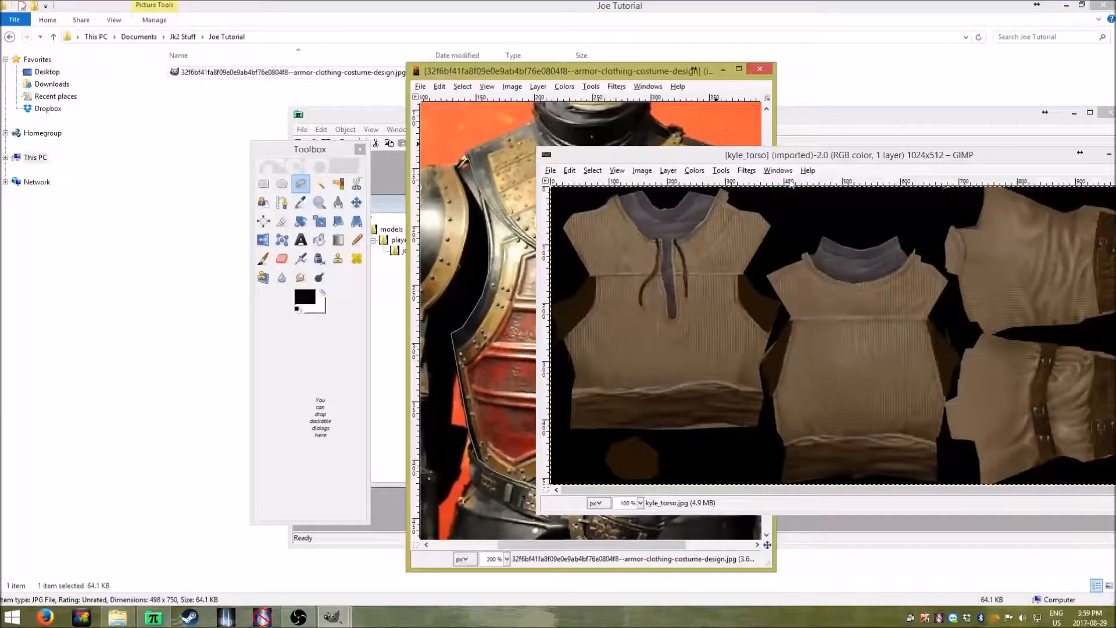
pyautogui.click(967, 165)
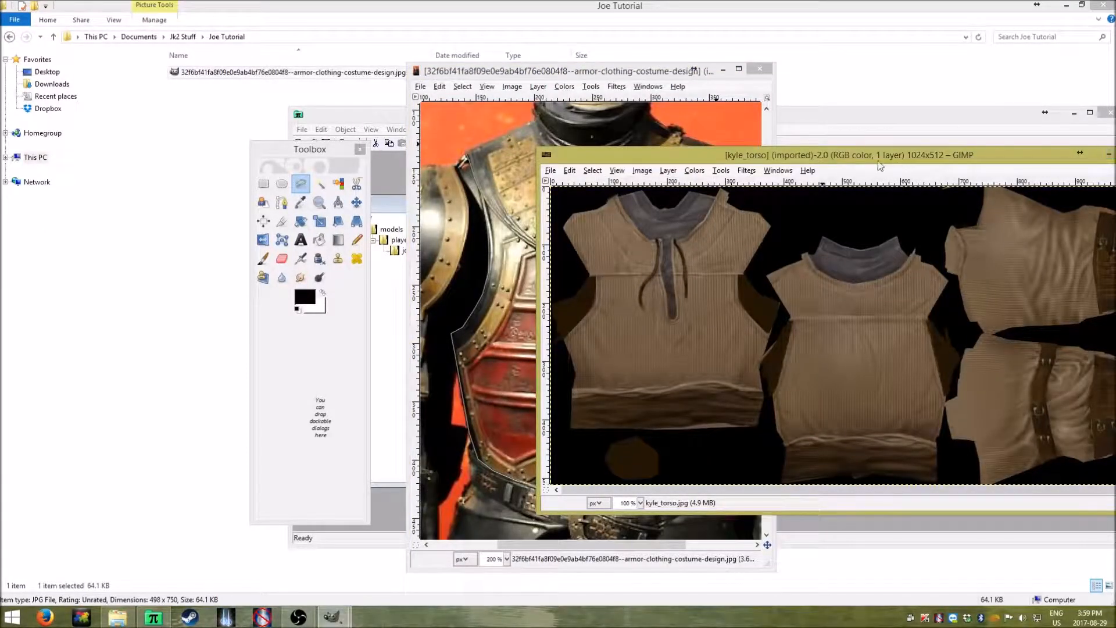
# Place the armor photo window beside the toolbox, clear of other GIMP windows, with the breastplate's full width in view
pyautogui.doubleClick(674, 78)
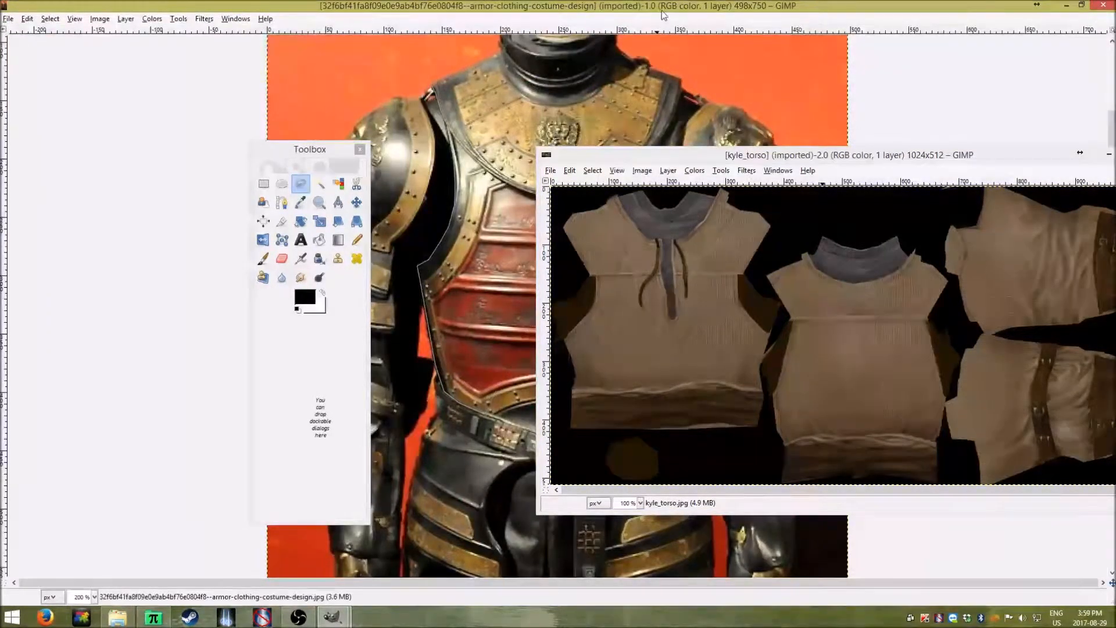
pyautogui.doubleClick(665, 16)
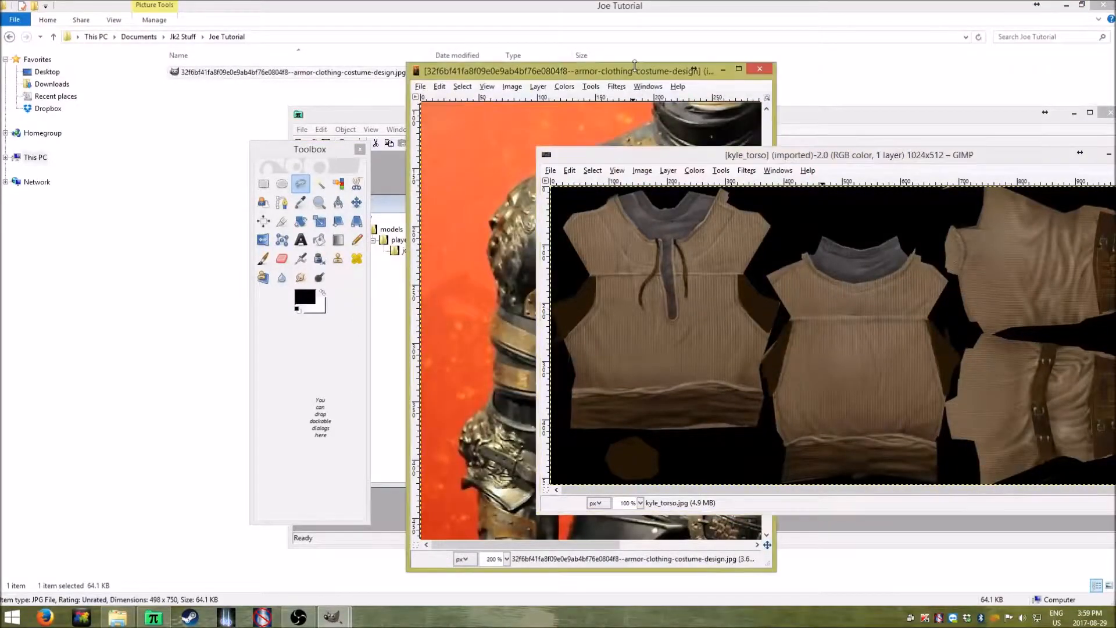
pyautogui.moveTo(632, 81); pyautogui.dragTo(454, 85)
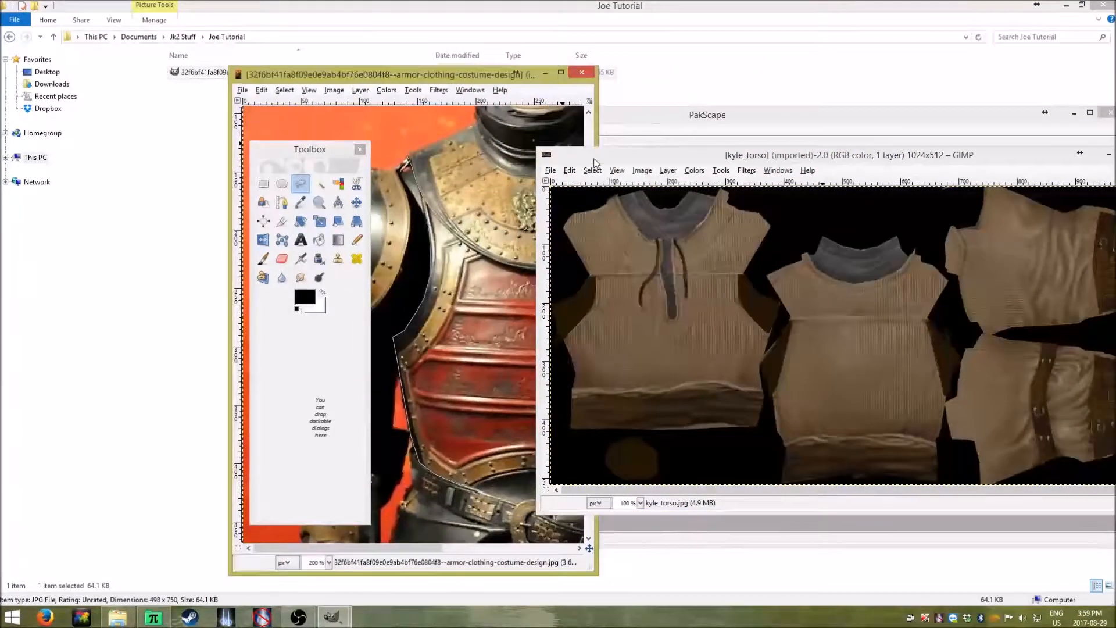
pyautogui.click(646, 129)
pyautogui.click(499, 77)
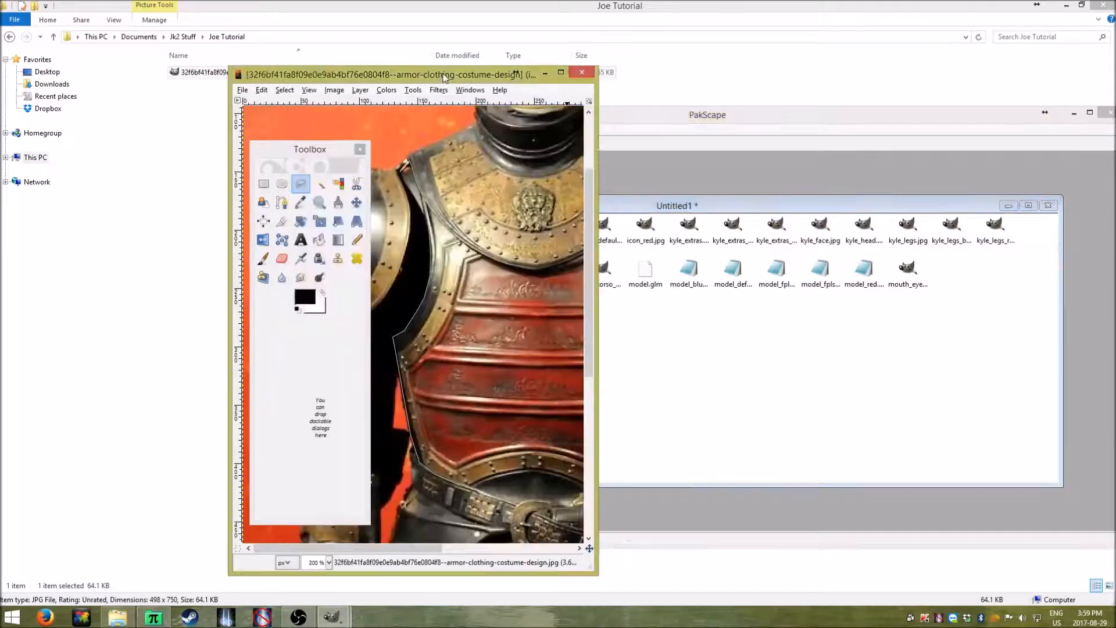
pyautogui.moveTo(444, 81); pyautogui.dragTo(605, 89)
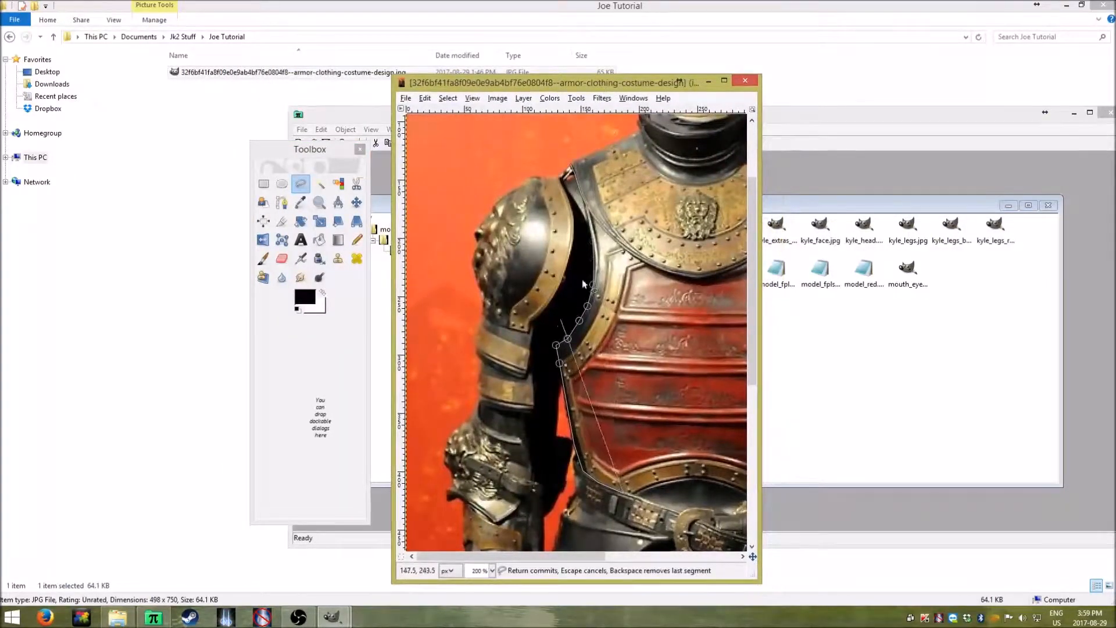
pyautogui.moveTo(595, 556); pyautogui.dragTo(661, 557)
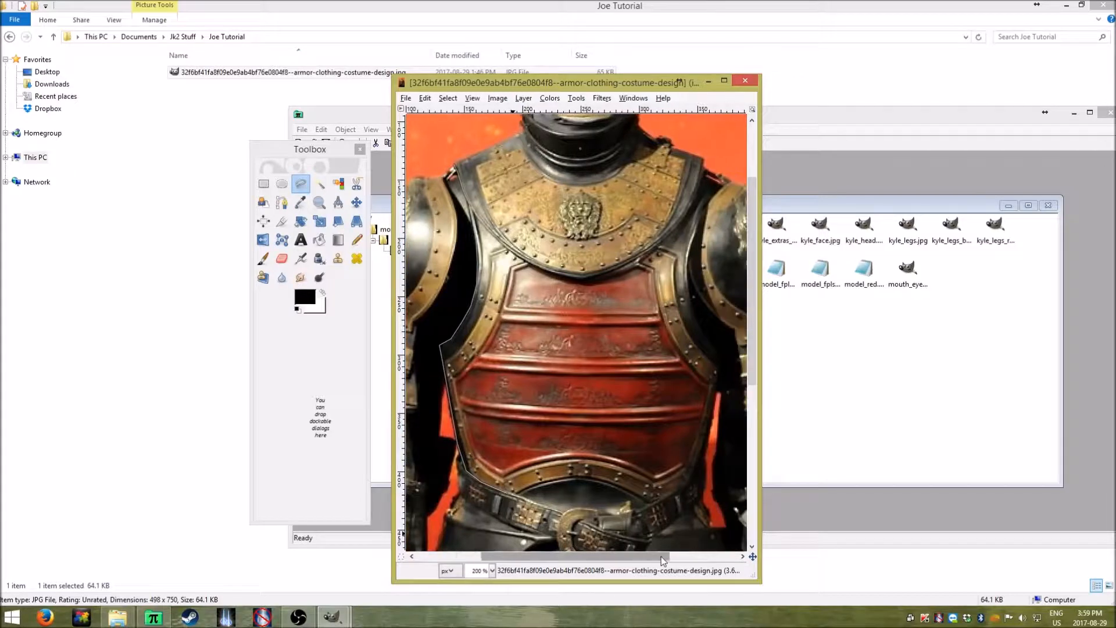
# Continue the free selection outline along the breastplate's curved lower edge above the belt to its lower right corner
pyautogui.click(517, 493)
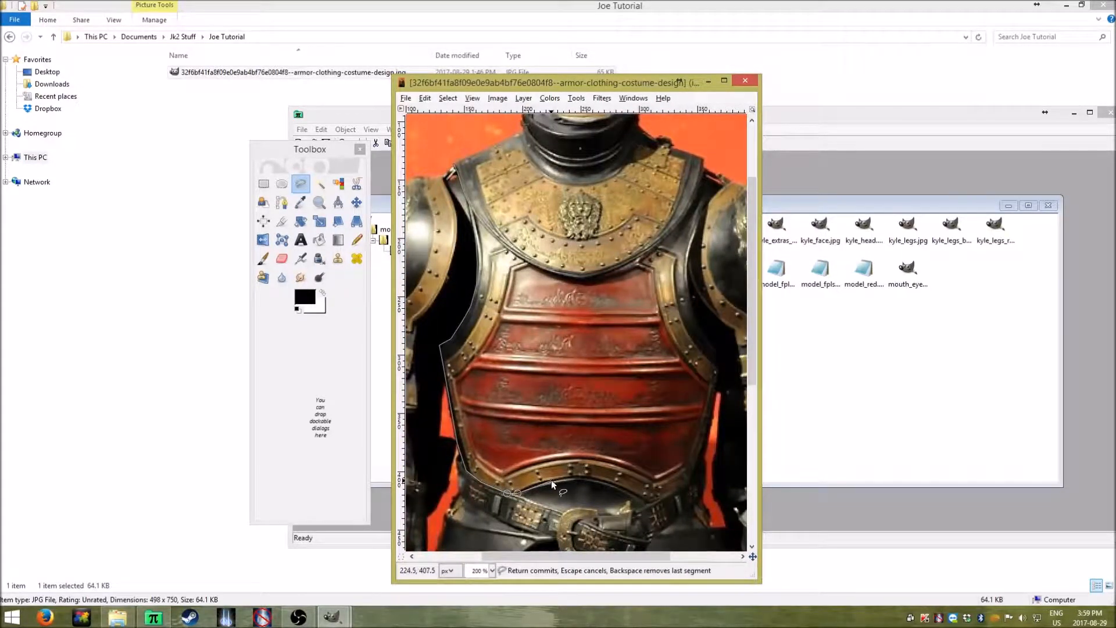
pyautogui.click(530, 487)
pyautogui.click(584, 477)
pyautogui.click(599, 481)
pyautogui.click(624, 489)
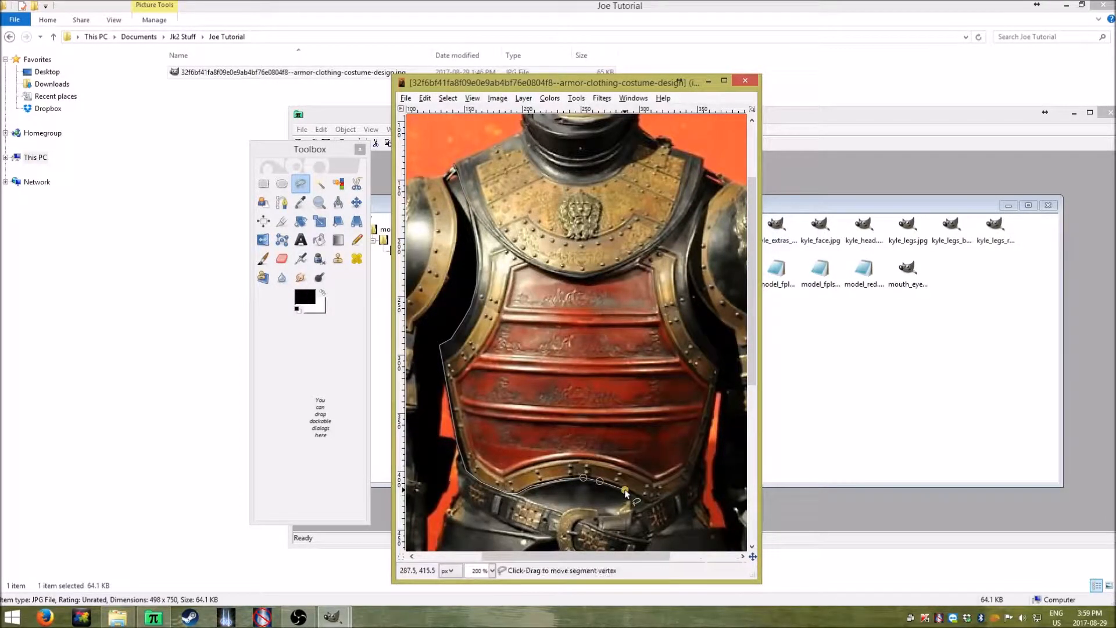
pyautogui.click(647, 500)
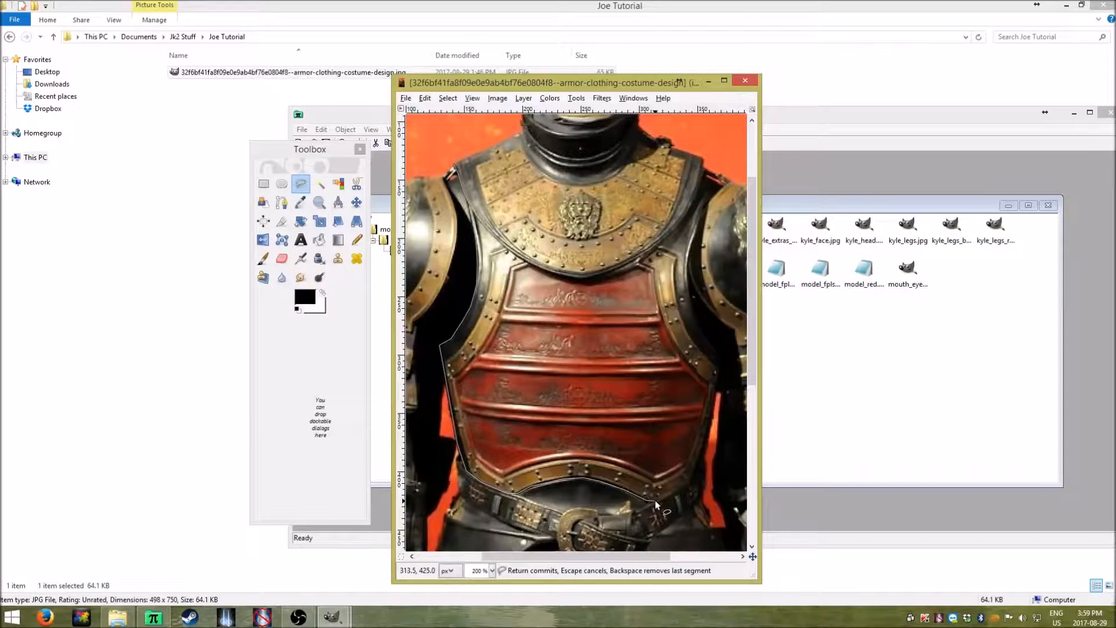
pyautogui.click(656, 501)
# Extend the free selection outline up the right side of the breastplate to the underarm
pyautogui.click(679, 486)
pyautogui.click(692, 480)
pyautogui.click(699, 456)
pyautogui.click(708, 427)
pyautogui.click(713, 406)
pyautogui.click(720, 370)
pyautogui.click(719, 352)
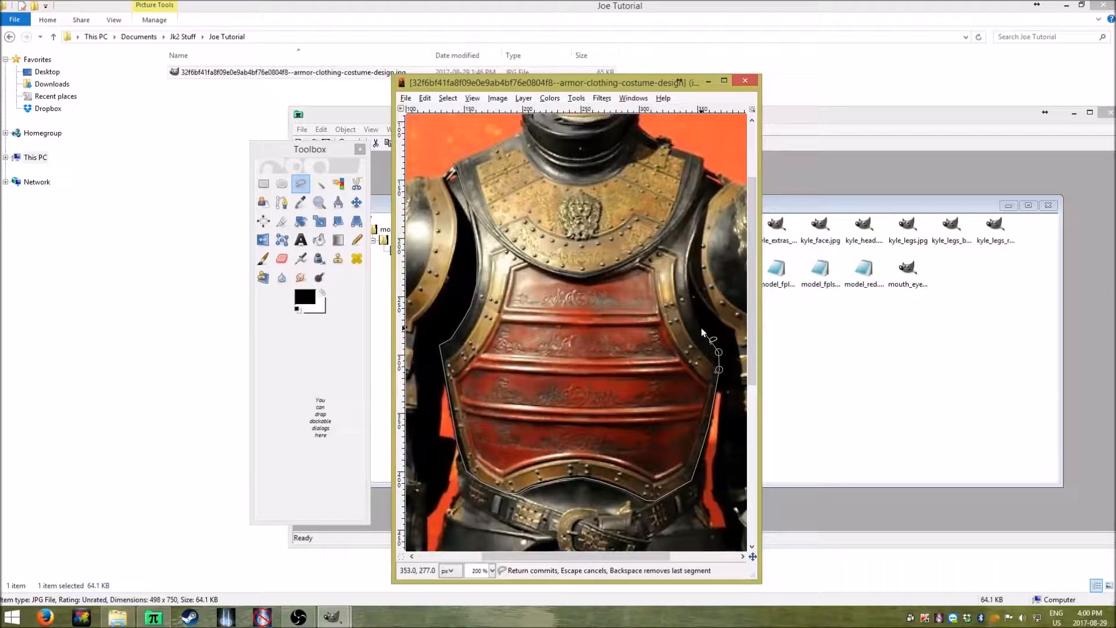
# Trace the right armhole of the breastplate with the free selection outline from the underarm up to the shoulder
pyautogui.click(702, 327)
pyautogui.click(694, 301)
pyautogui.click(689, 281)
pyautogui.click(689, 252)
pyautogui.click(697, 232)
pyautogui.click(720, 188)
pyautogui.click(722, 185)
# Carry the free selection outline over the right shoulder's top edge to the base of the collar
pyautogui.click(704, 176)
pyautogui.click(703, 158)
pyautogui.click(672, 147)
pyautogui.scroll(3, 673, 149)
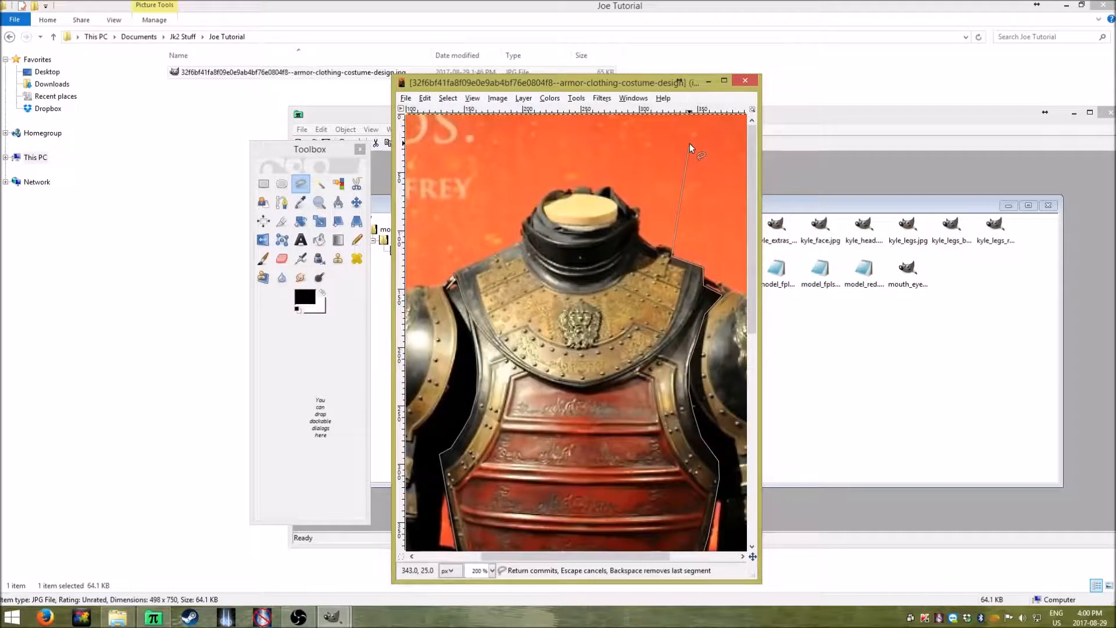
pyautogui.click(631, 239)
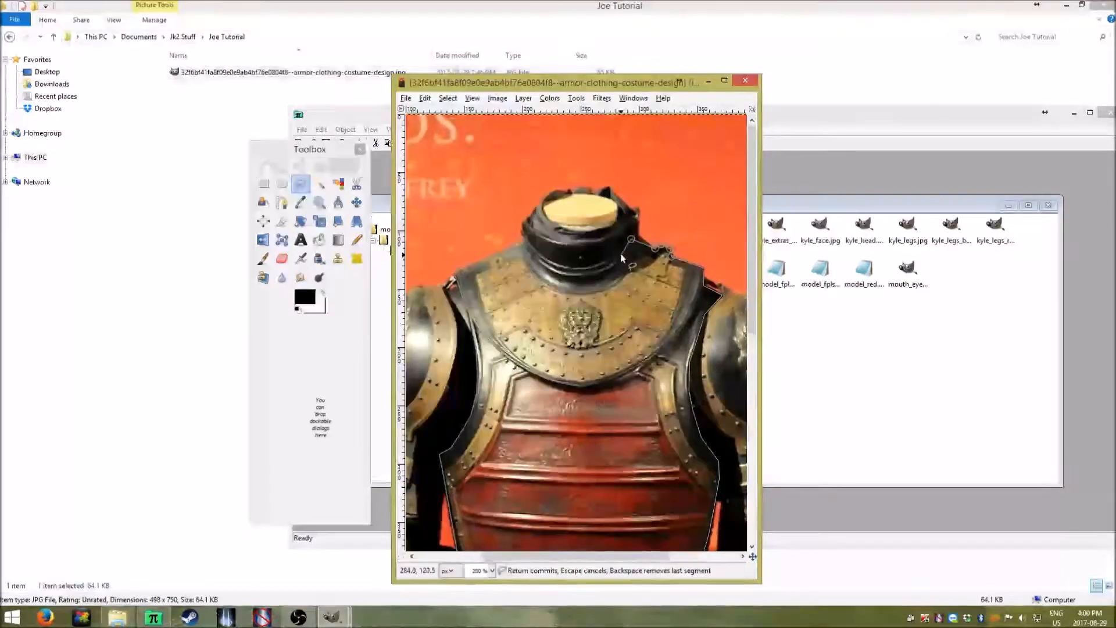
# Trace the curved neckline point by point across the front of the dark collar to its left edge
pyautogui.click(619, 253)
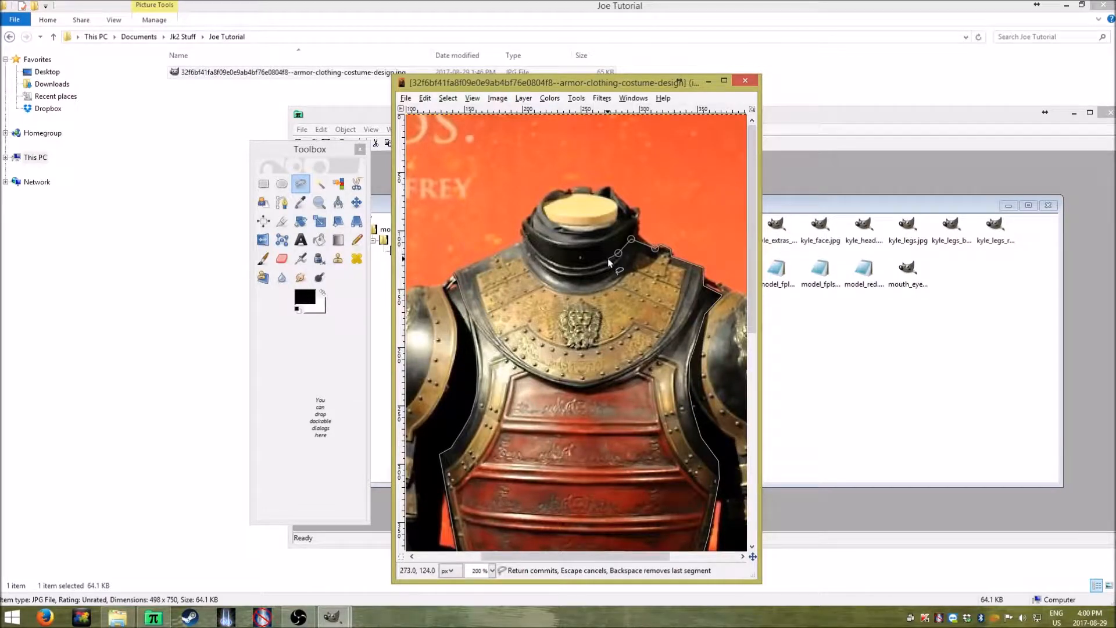
pyautogui.click(608, 258)
pyautogui.click(597, 263)
pyautogui.click(587, 267)
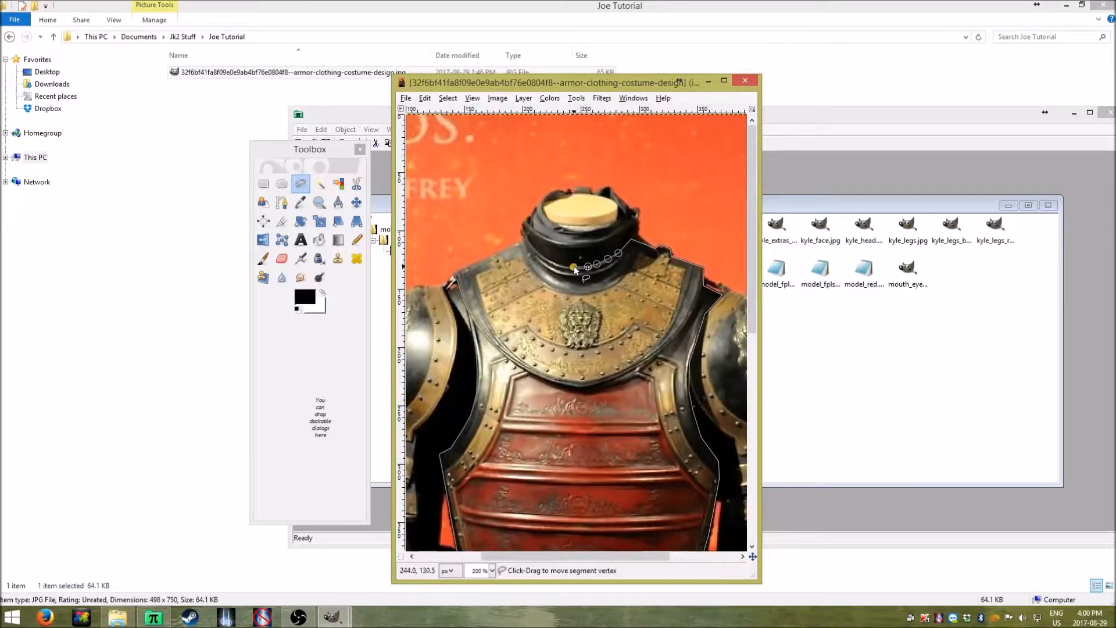
pyautogui.click(574, 266)
pyautogui.click(561, 264)
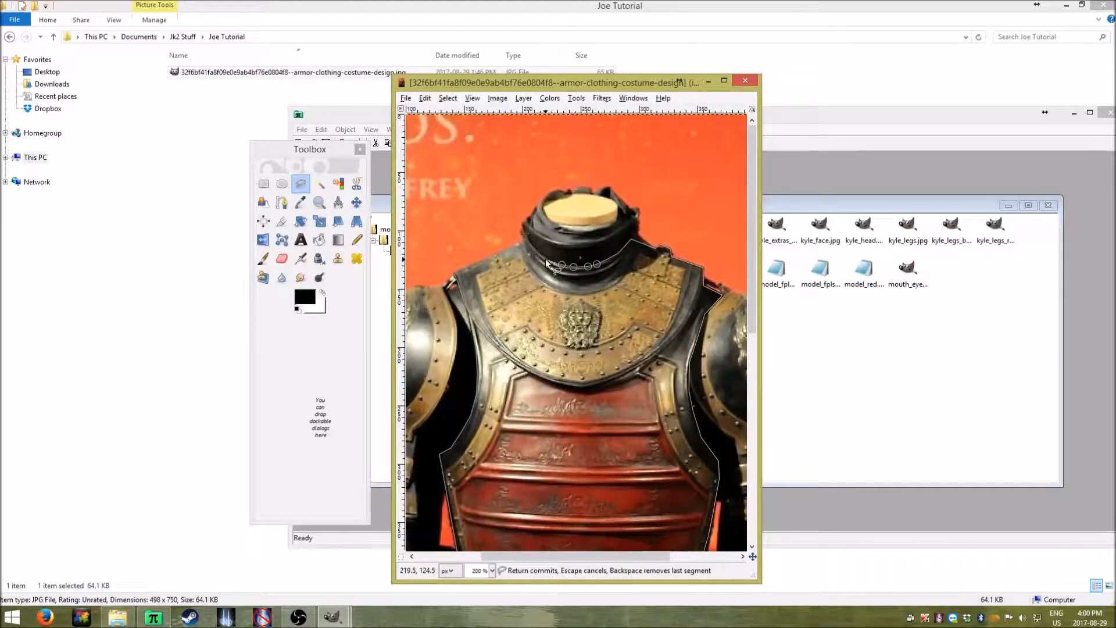
pyautogui.click(549, 261)
pyautogui.click(538, 249)
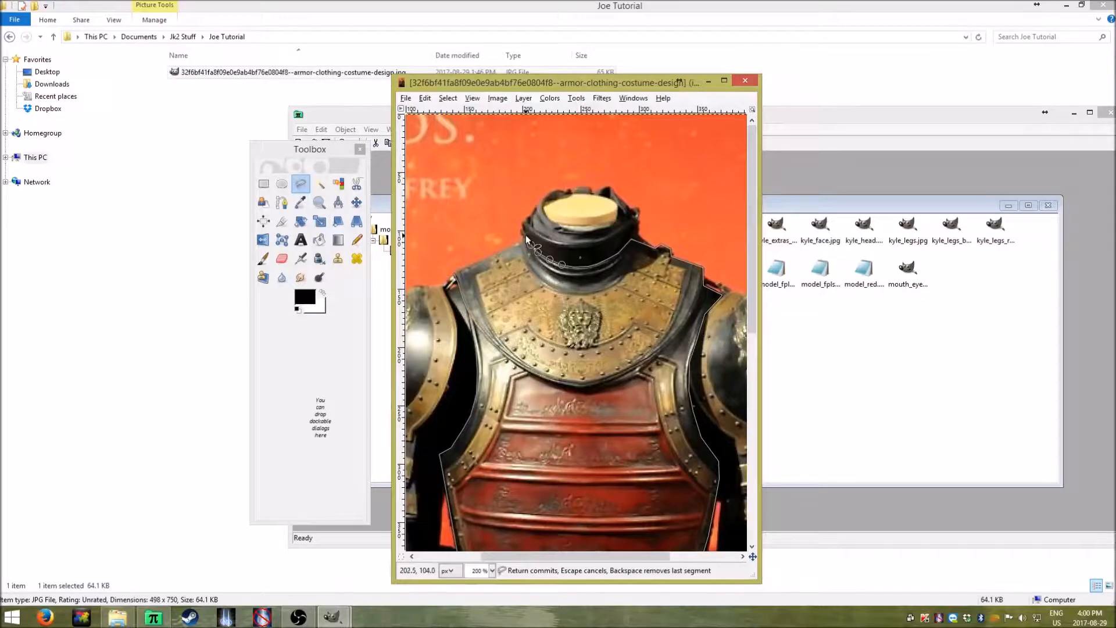
pyautogui.click(525, 235)
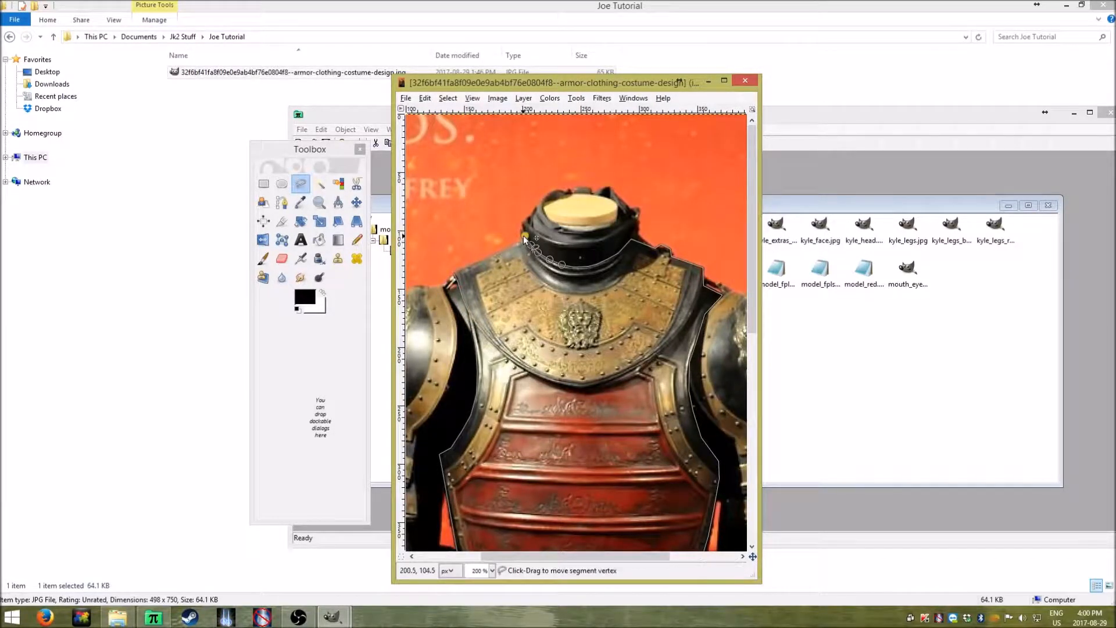
pyautogui.click(521, 233)
# At 400% zoom, outline the left shoulder's top edge and close the free selection at its starting point
pyautogui.click(491, 573)
pyautogui.click(490, 473)
pyautogui.scroll(3, 518, 319)
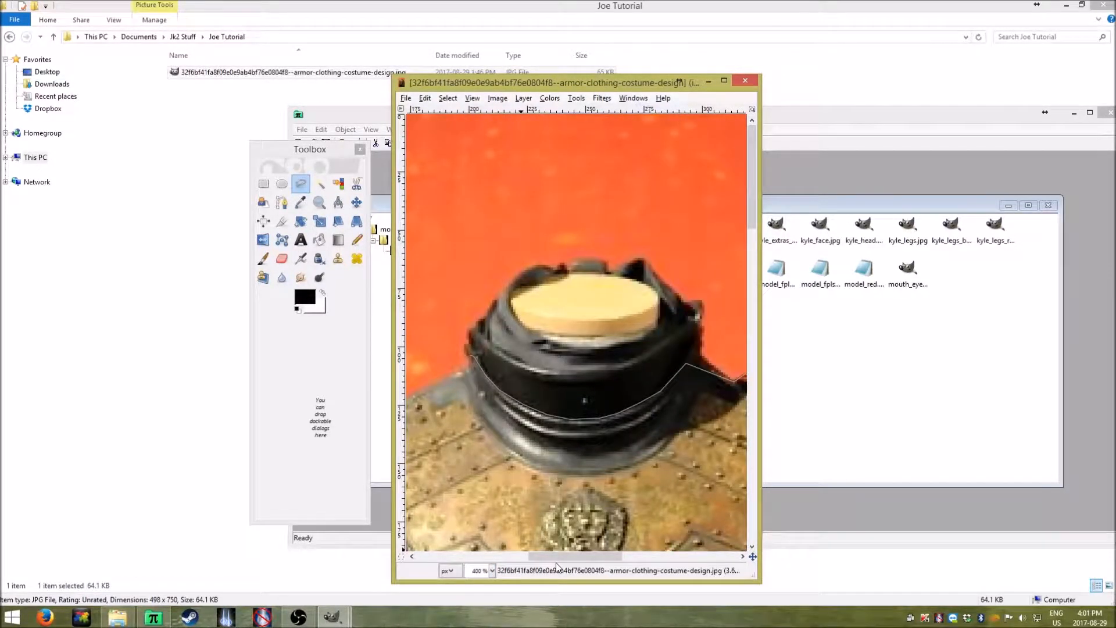
pyautogui.moveTo(552, 557); pyautogui.dragTo(525, 557)
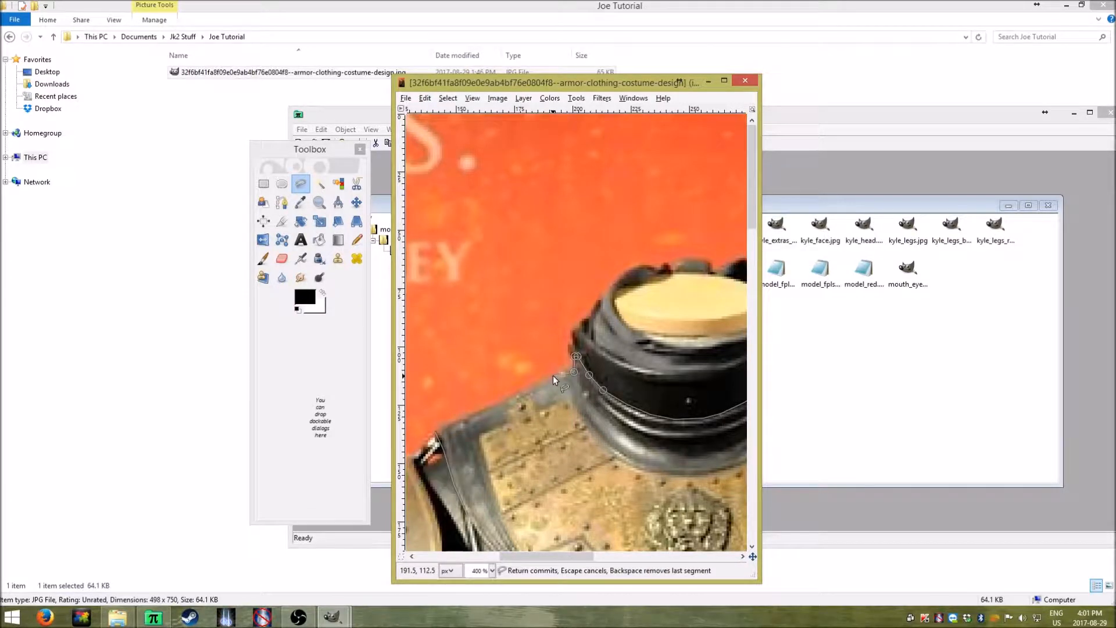
pyautogui.click(519, 391)
pyautogui.click(493, 402)
pyautogui.click(436, 430)
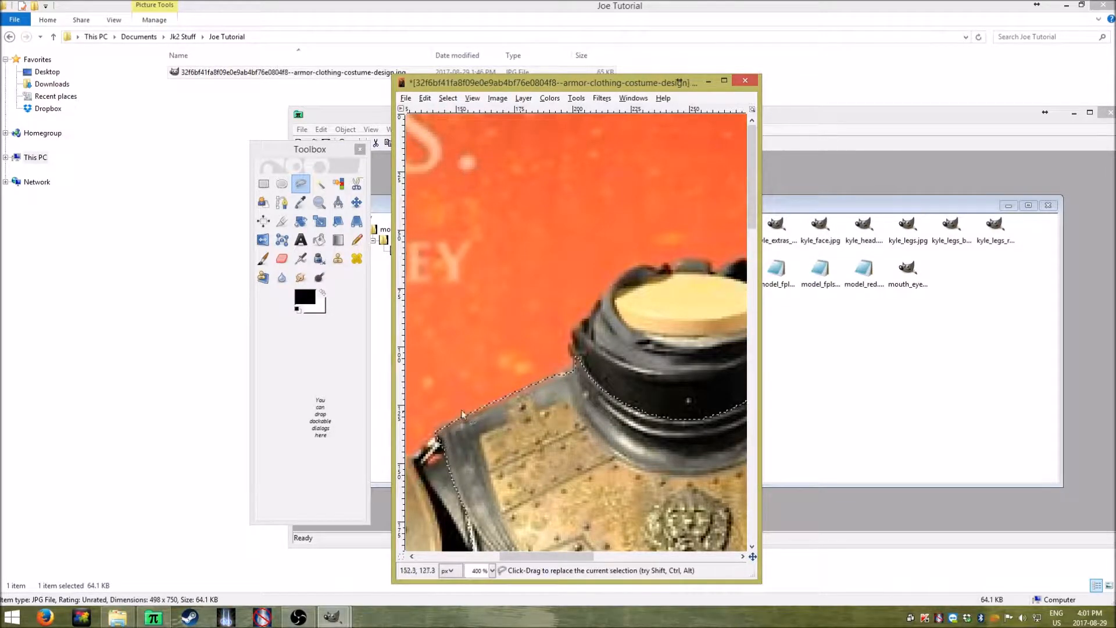
# Return the armor photo to 100% zoom and copy the selected breastplate
pyautogui.click(492, 571)
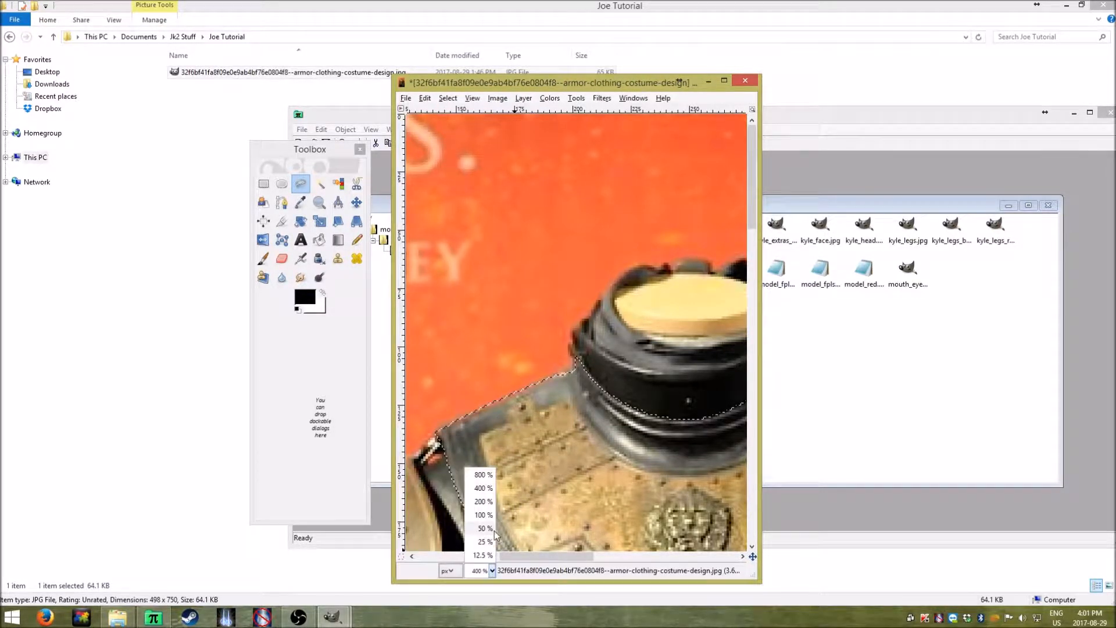
pyautogui.click(482, 515)
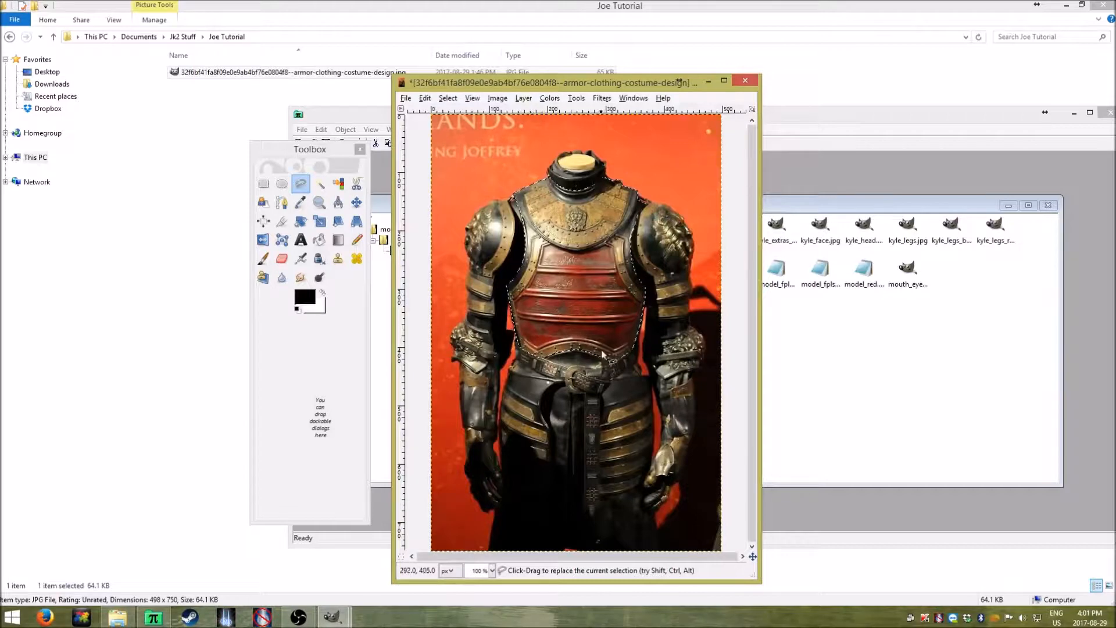
pyautogui.rightClick(563, 267)
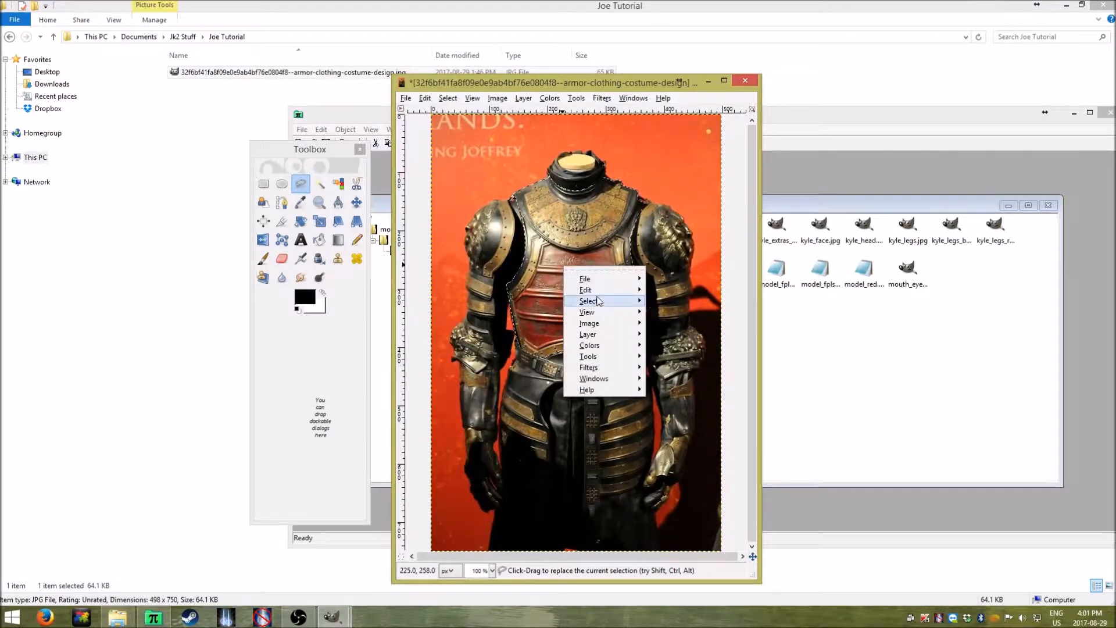
pyautogui.moveTo(601, 295)
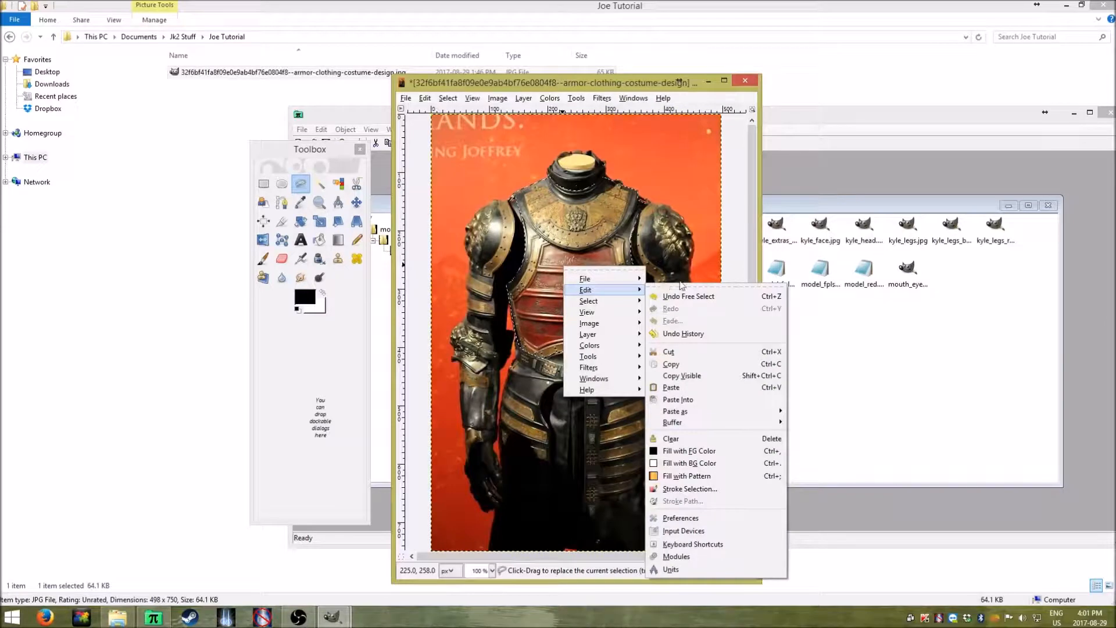
pyautogui.click(688, 363)
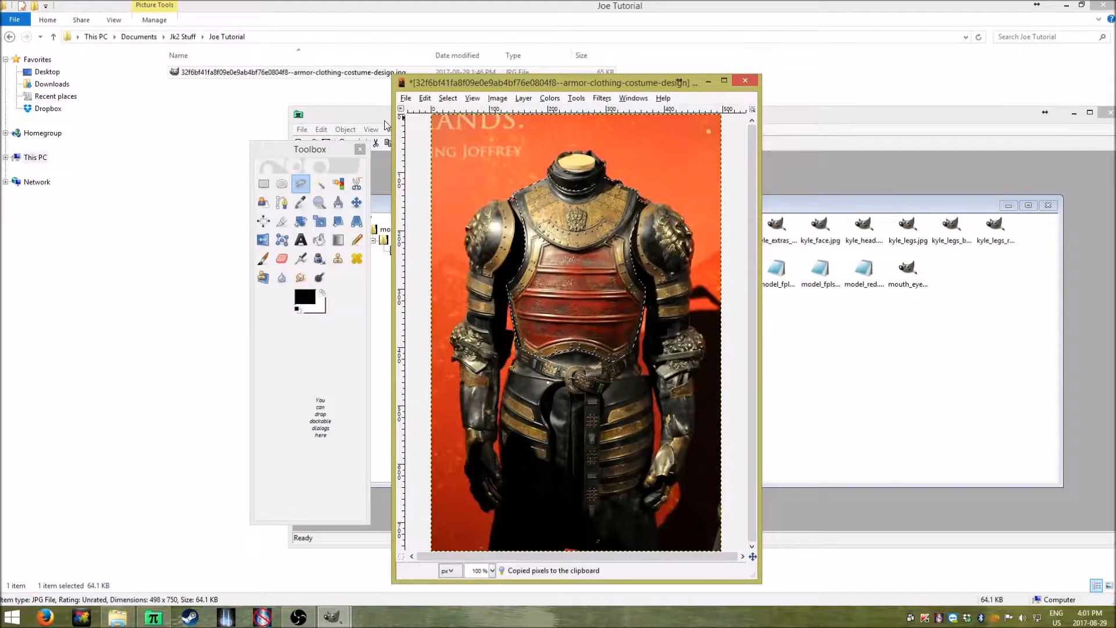
# Paste the breastplate into the kyle_torso texture and move it over the front torso piece, just below the collar
pyautogui.moveTo(332, 616)
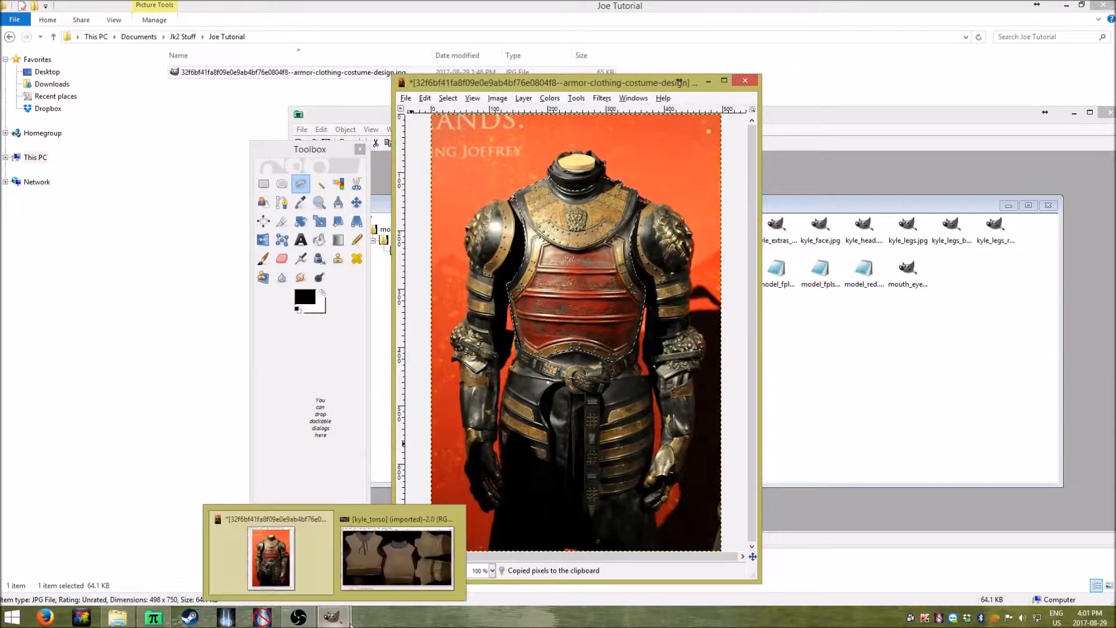
pyautogui.click(413, 581)
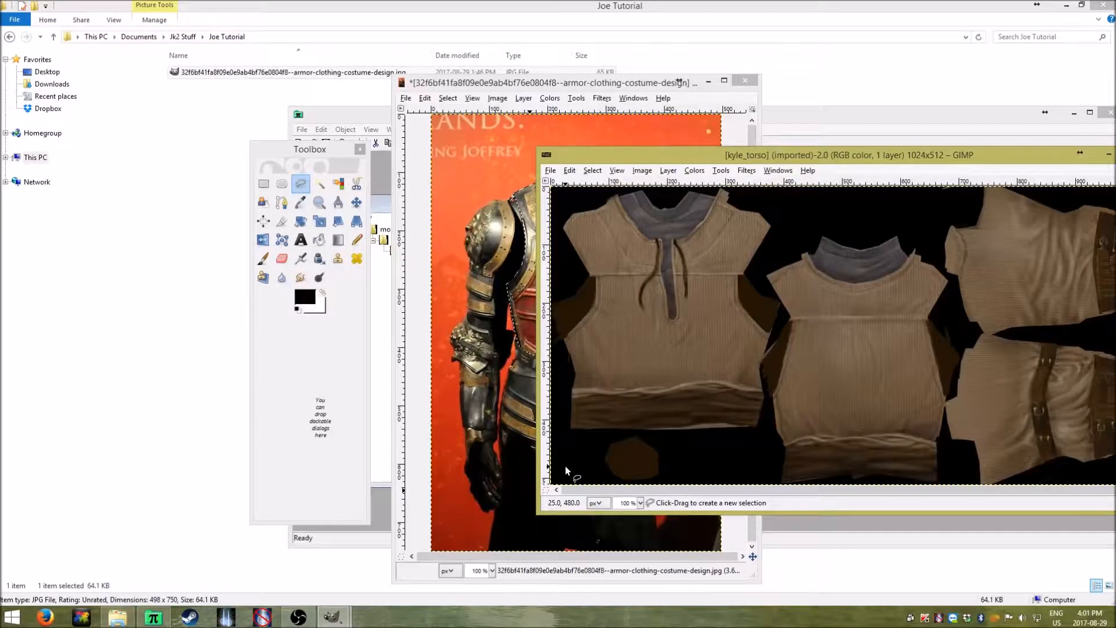
pyautogui.moveTo(735, 152); pyautogui.dragTo(677, 146)
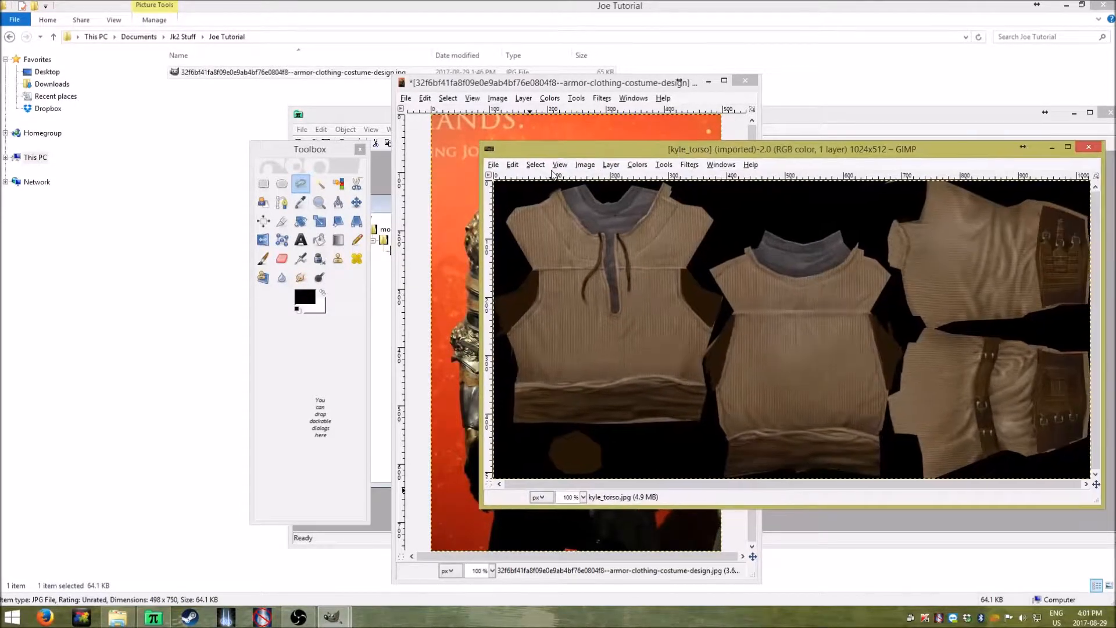
pyautogui.rightClick(600, 281)
pyautogui.moveTo(633, 308)
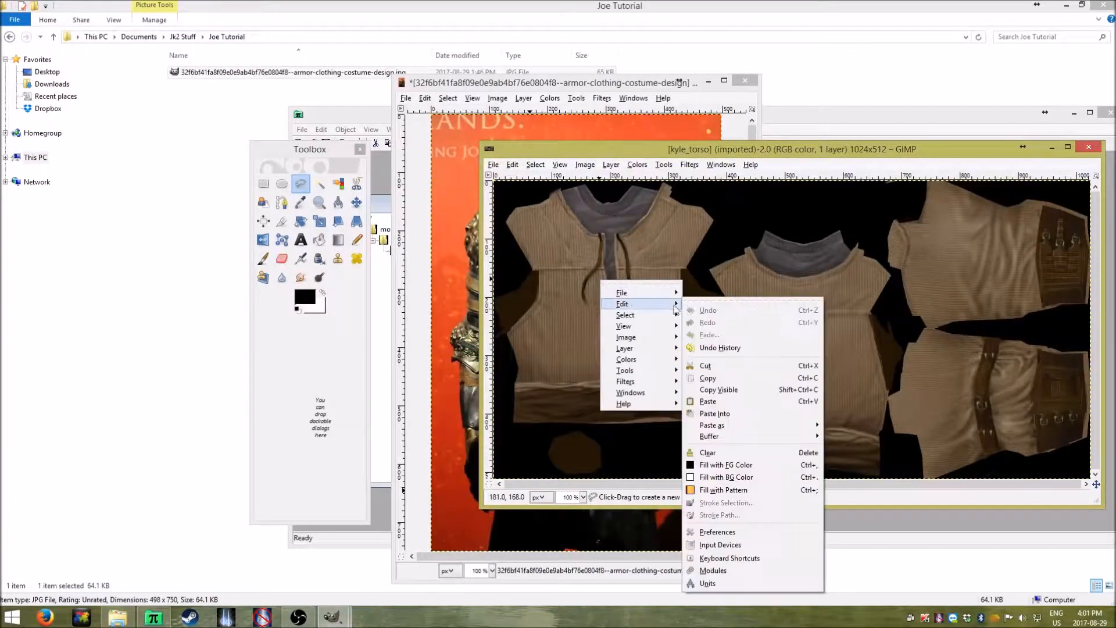
pyautogui.click(734, 401)
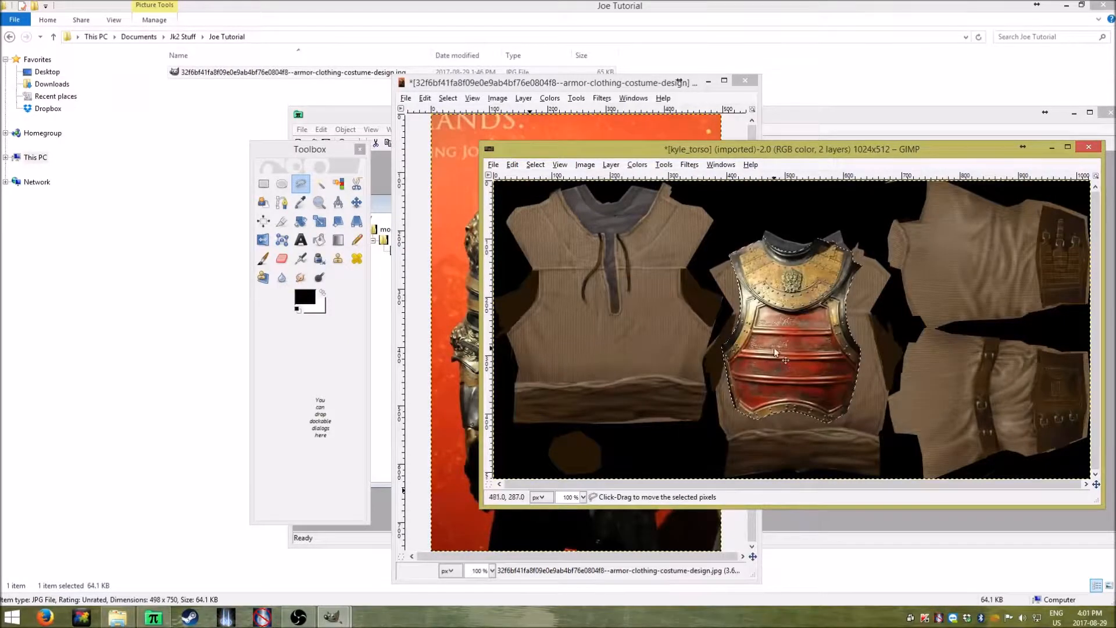
pyautogui.moveTo(786, 345); pyautogui.dragTo(607, 323)
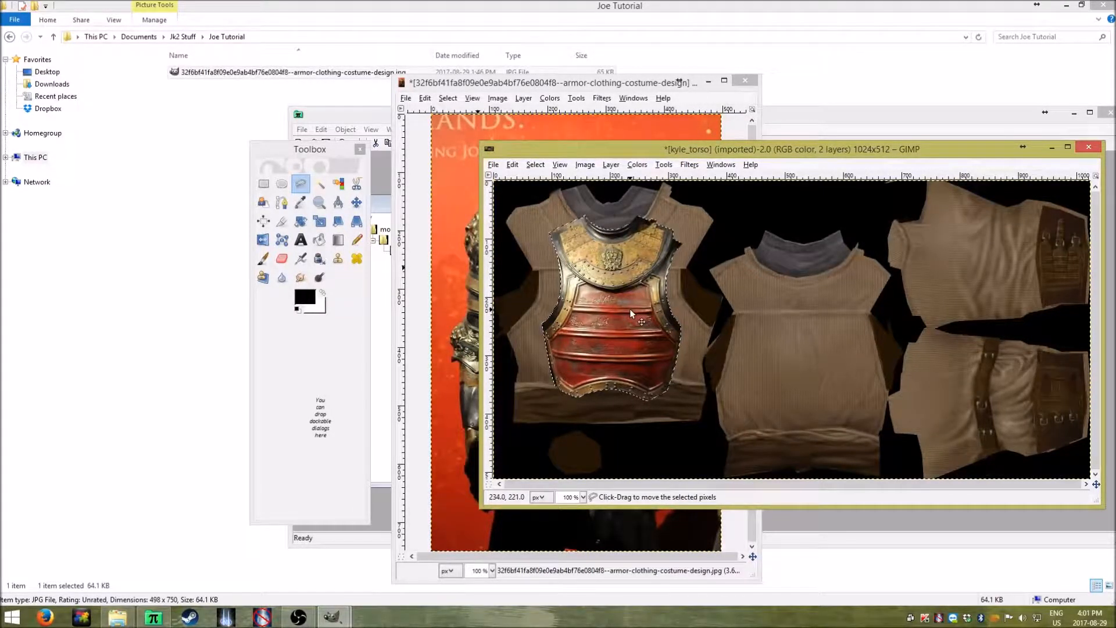
pyautogui.moveTo(630, 314)
pyautogui.mouseDown()
pyautogui.moveTo(624, 298)
pyautogui.moveTo(635, 323)
pyautogui.moveTo(628, 288)
pyautogui.moveTo(627, 324)
pyautogui.mouseUp()
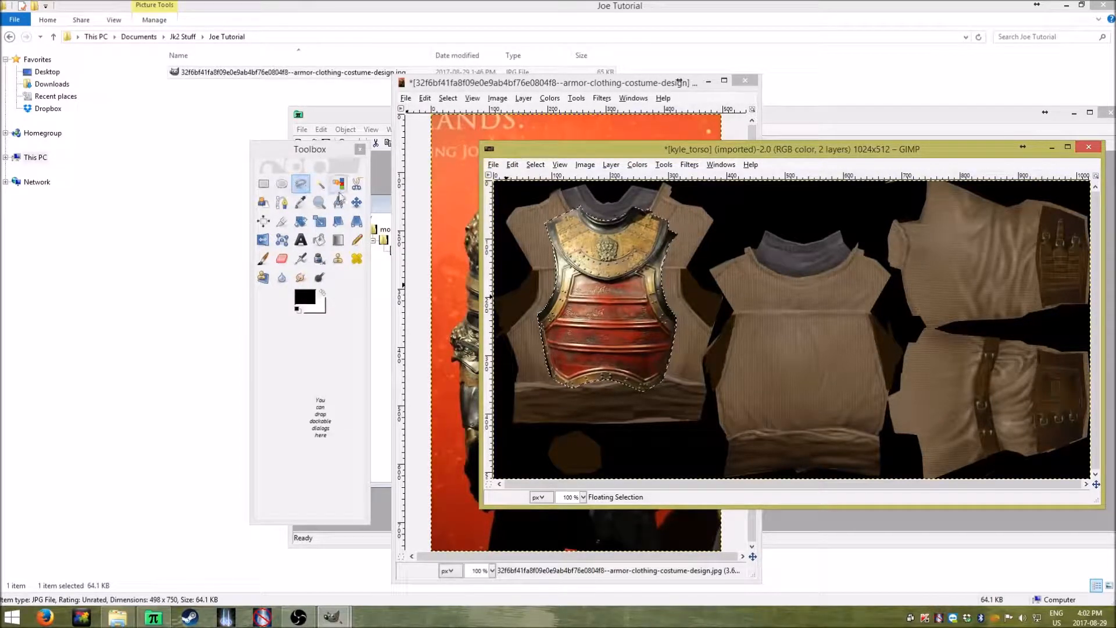
# Scale the pasted breastplate up to 347 × 392 px with the Scale tool
pyautogui.click(319, 221)
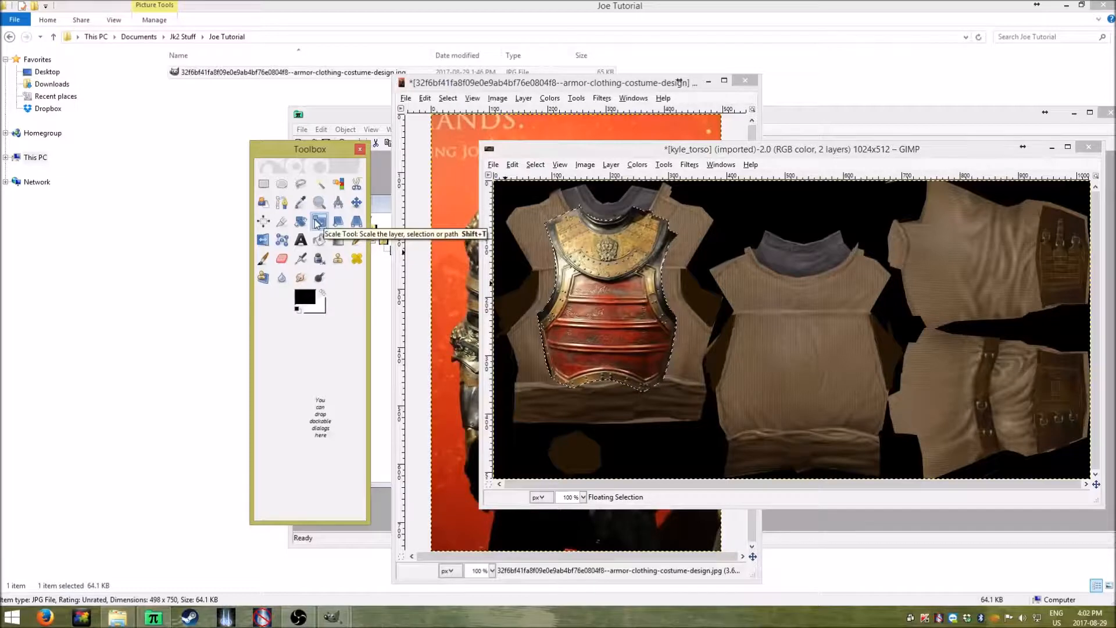
pyautogui.click(627, 314)
pyautogui.moveTo(678, 397); pyautogui.dragTo(738, 435)
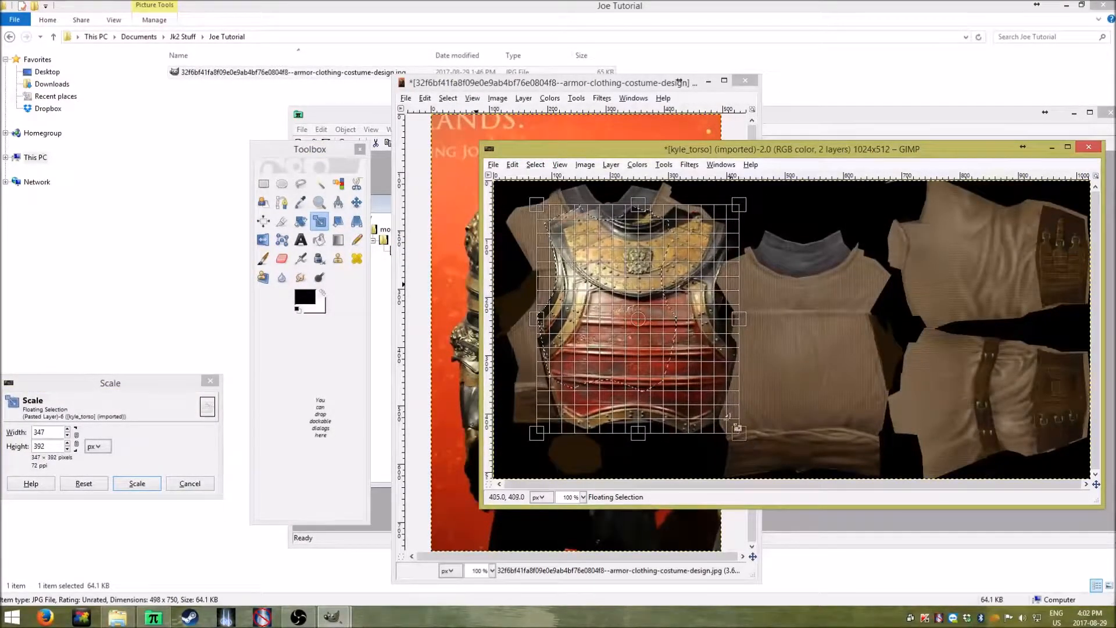
pyautogui.click(137, 484)
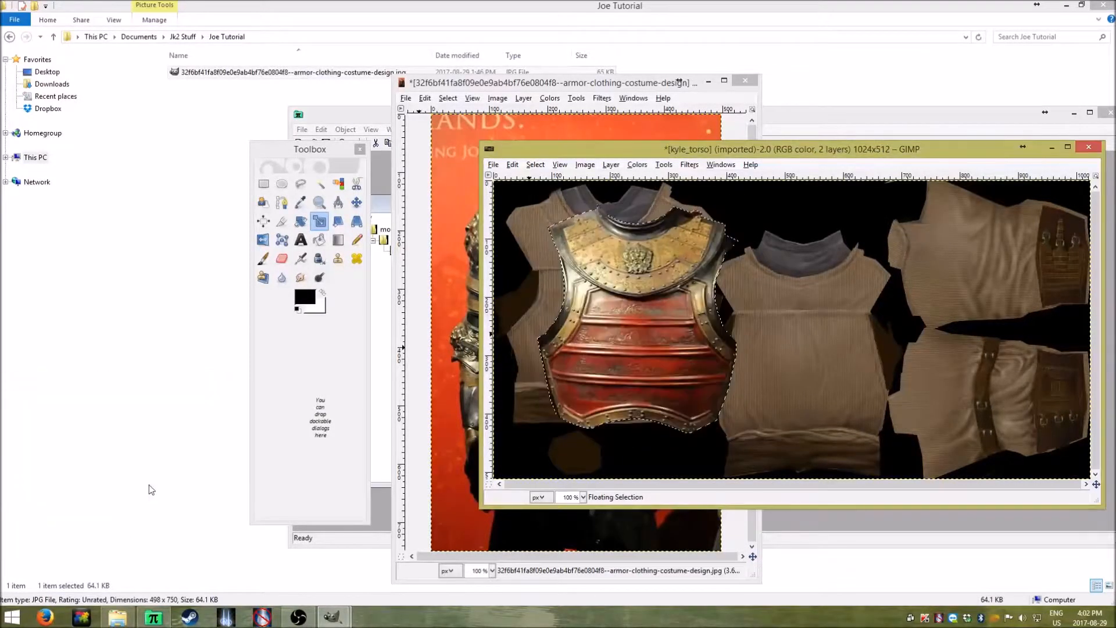
# Move the pasted breastplate up and left with the Move tool so it covers the front torso piece beneath its collar
pyautogui.click(357, 203)
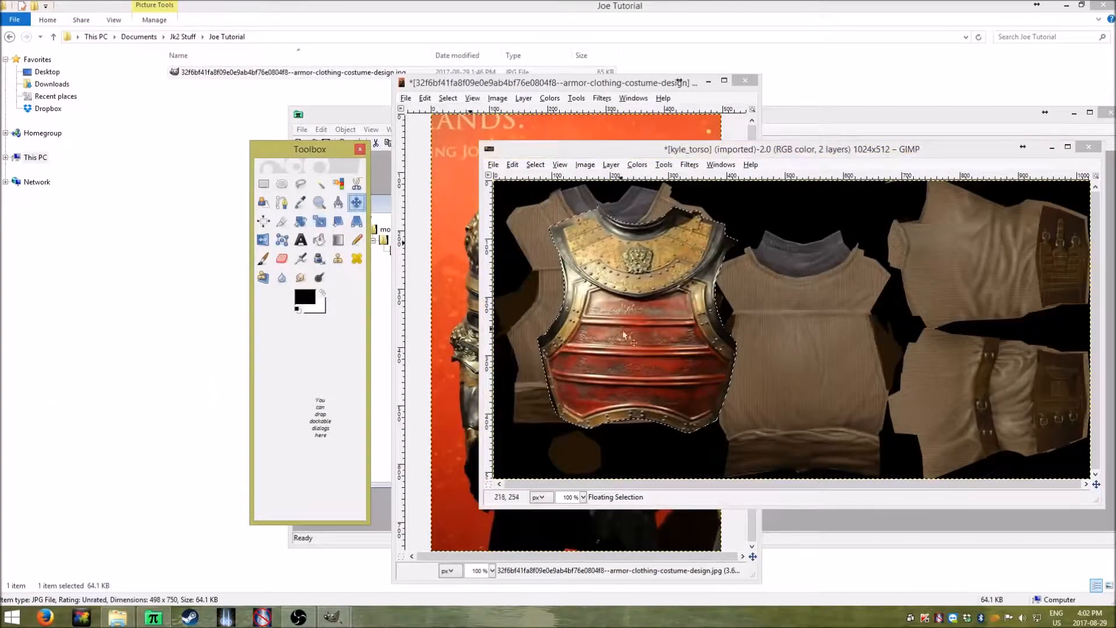
pyautogui.moveTo(634, 339)
pyautogui.mouseDown()
pyautogui.moveTo(602, 319)
pyautogui.moveTo(615, 329)
pyautogui.mouseUp()
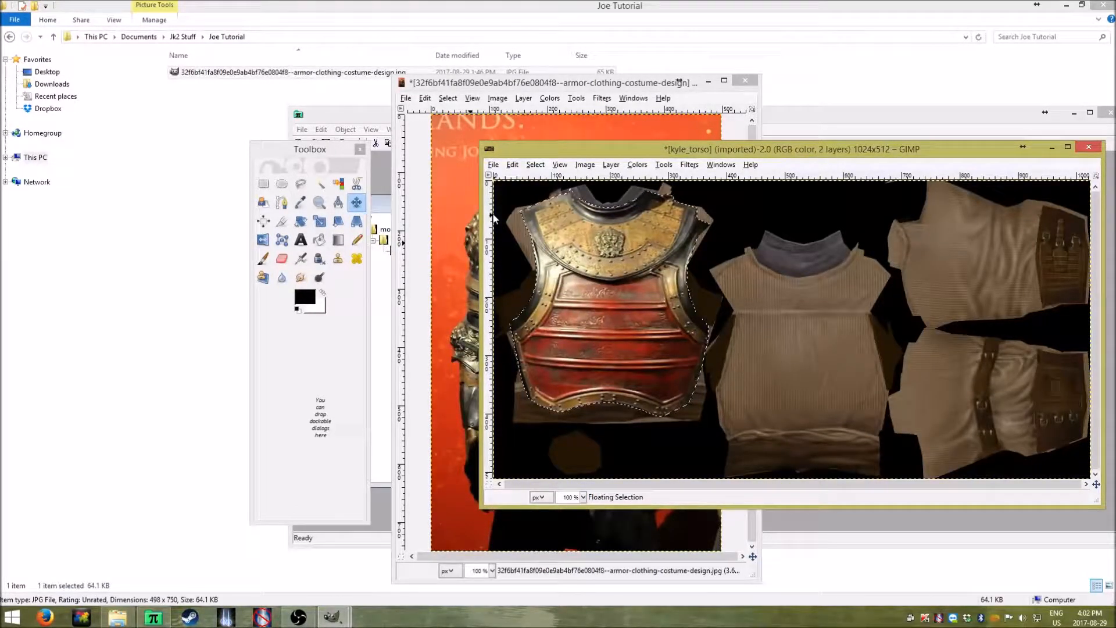
pyautogui.moveTo(634, 295); pyautogui.dragTo(631, 295)
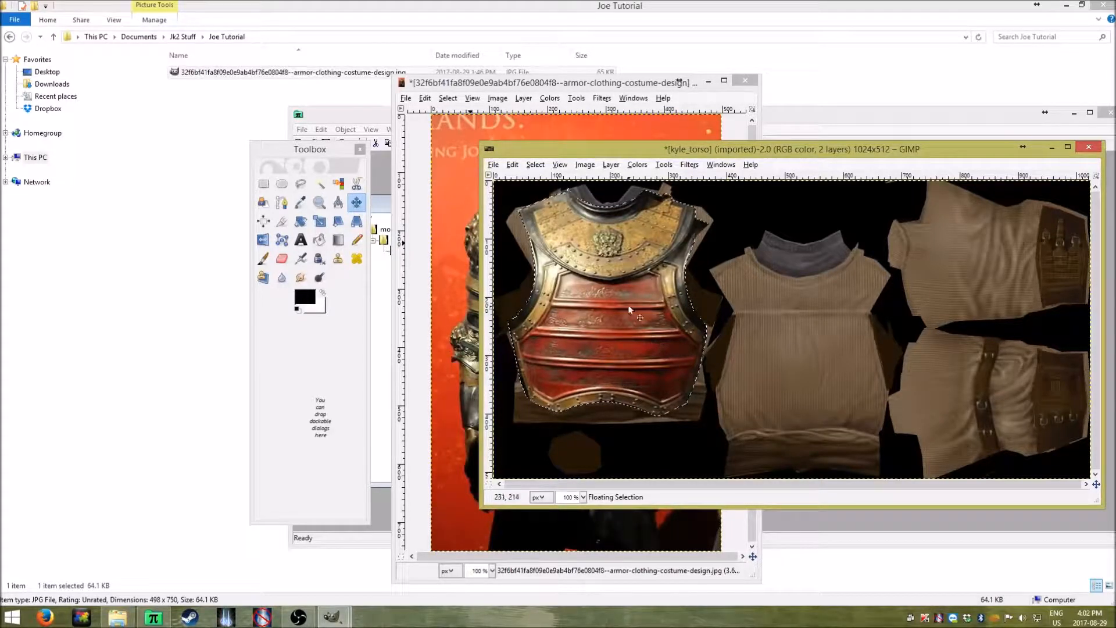
pyautogui.moveTo(628, 305)
pyautogui.mouseDown()
pyautogui.moveTo(633, 314)
pyautogui.moveTo(647, 297)
pyautogui.mouseUp()
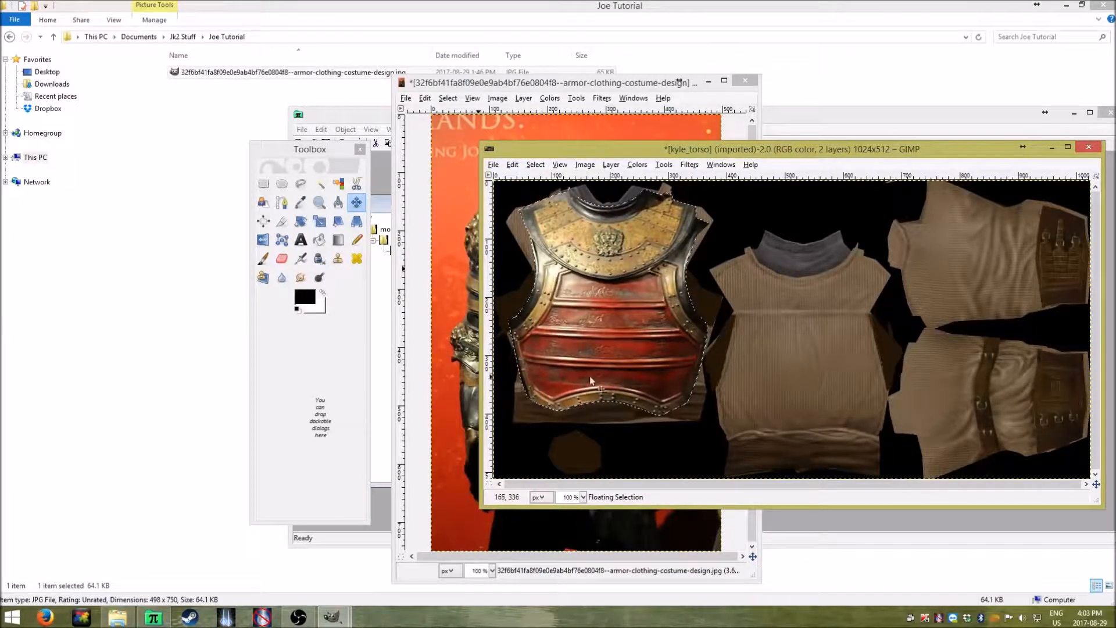
# Arrange the armor photo, the toolbox and the kyle_torso texture side by side so none hides the others
pyautogui.click(552, 82)
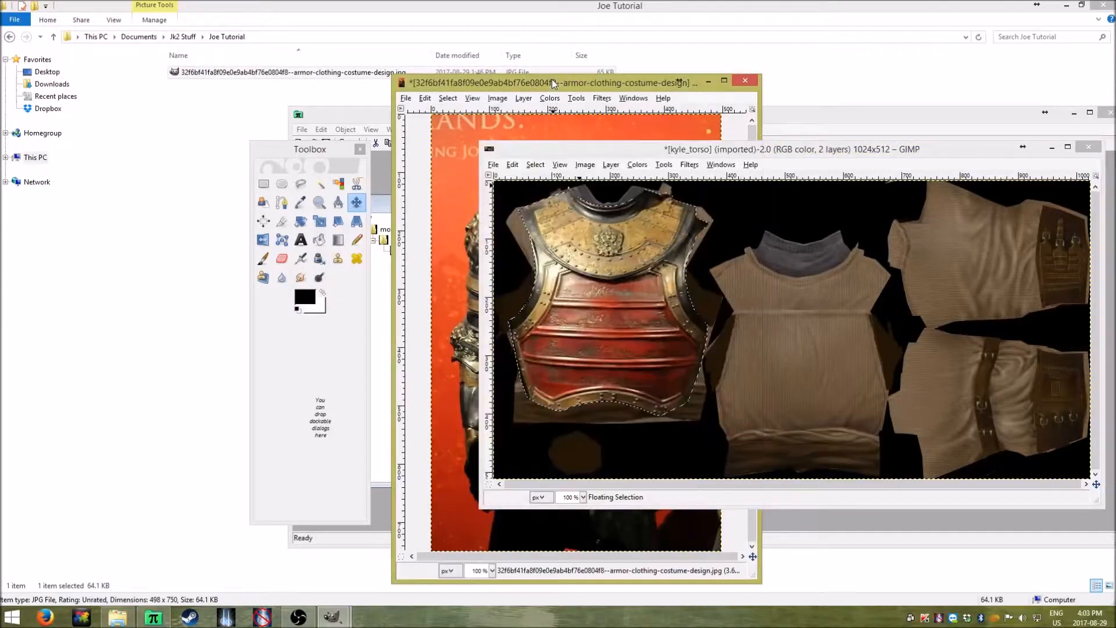
pyautogui.moveTo(543, 81); pyautogui.dragTo(227, 96)
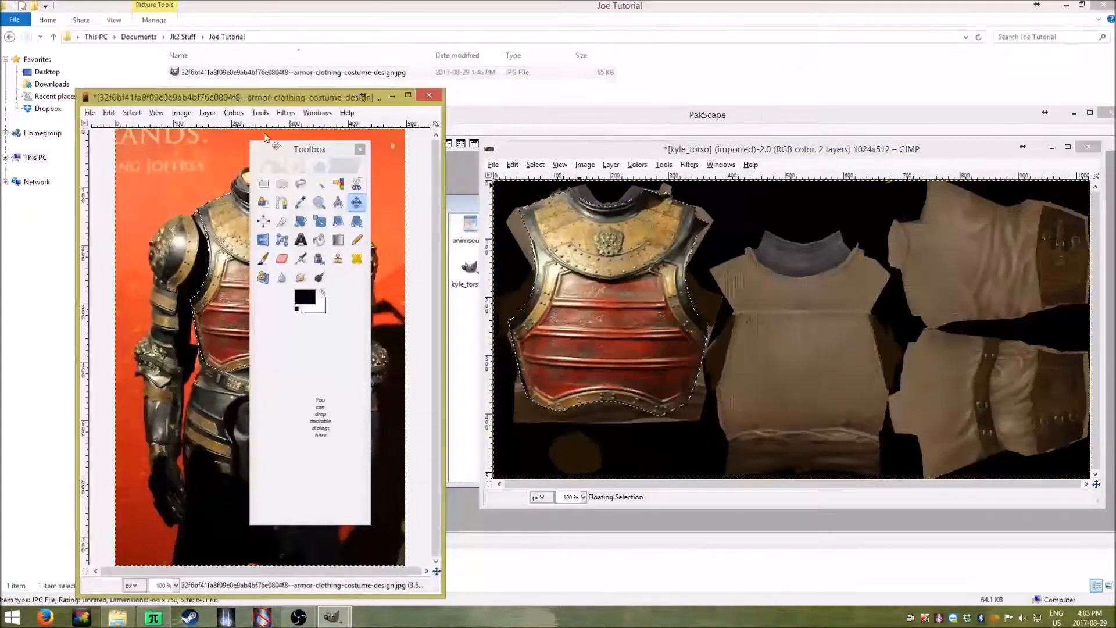
pyautogui.moveTo(291, 154); pyautogui.dragTo(417, 215)
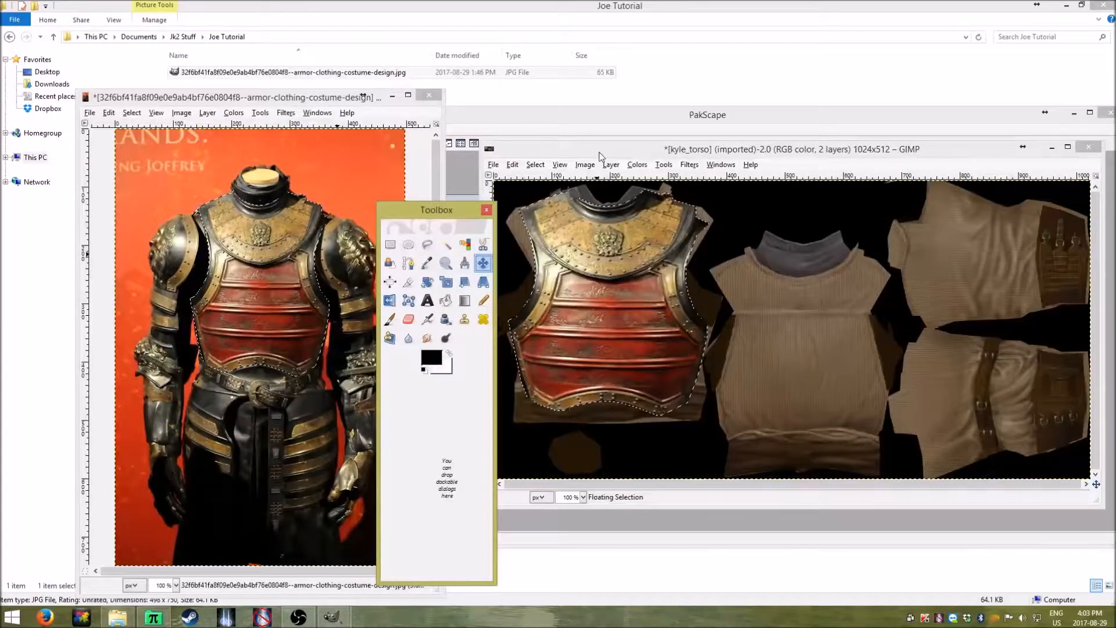
pyautogui.click(601, 154)
pyautogui.moveTo(601, 154); pyautogui.dragTo(621, 147)
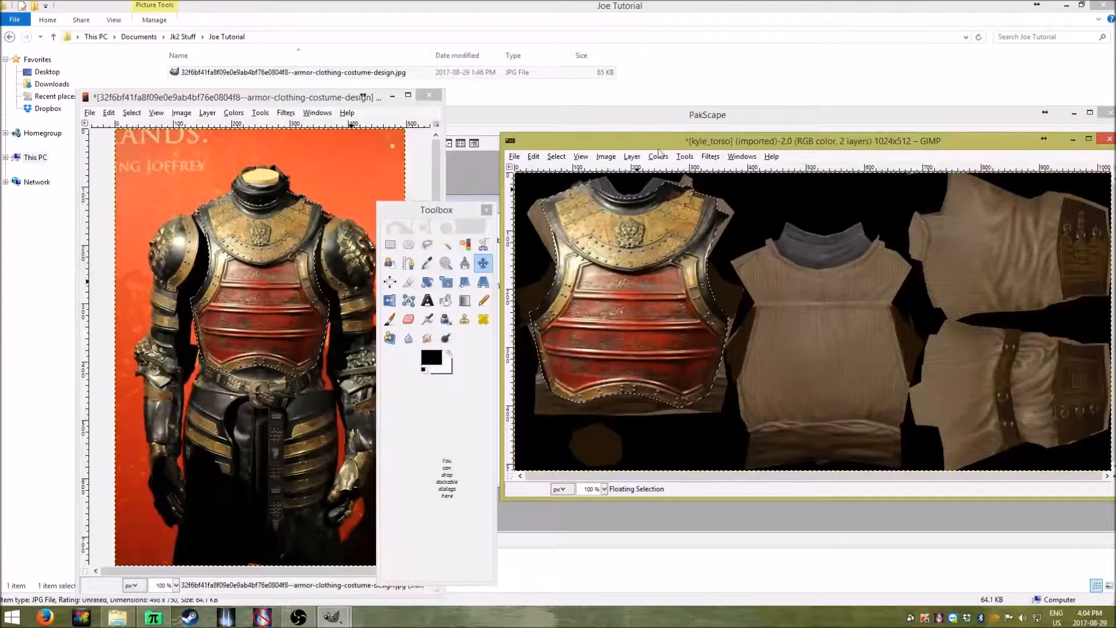
pyautogui.moveTo(666, 145); pyautogui.dragTo(659, 154)
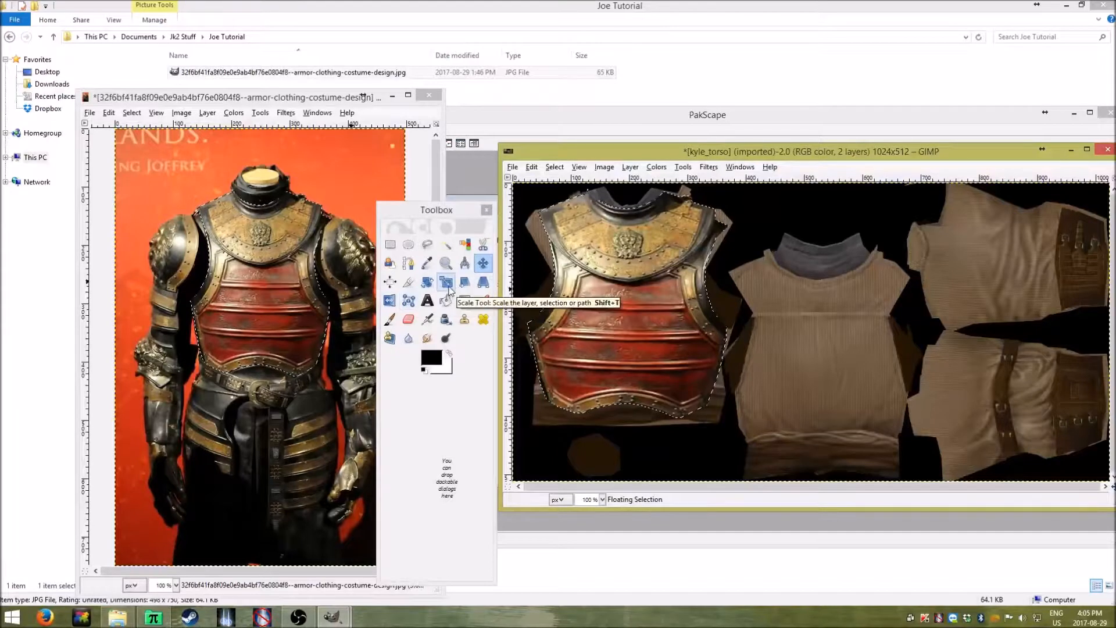
# Widen the floating breastplate to 413 px with the Scale tool, extending both sides past the front torso piece
pyautogui.click(445, 282)
pyautogui.click(674, 367)
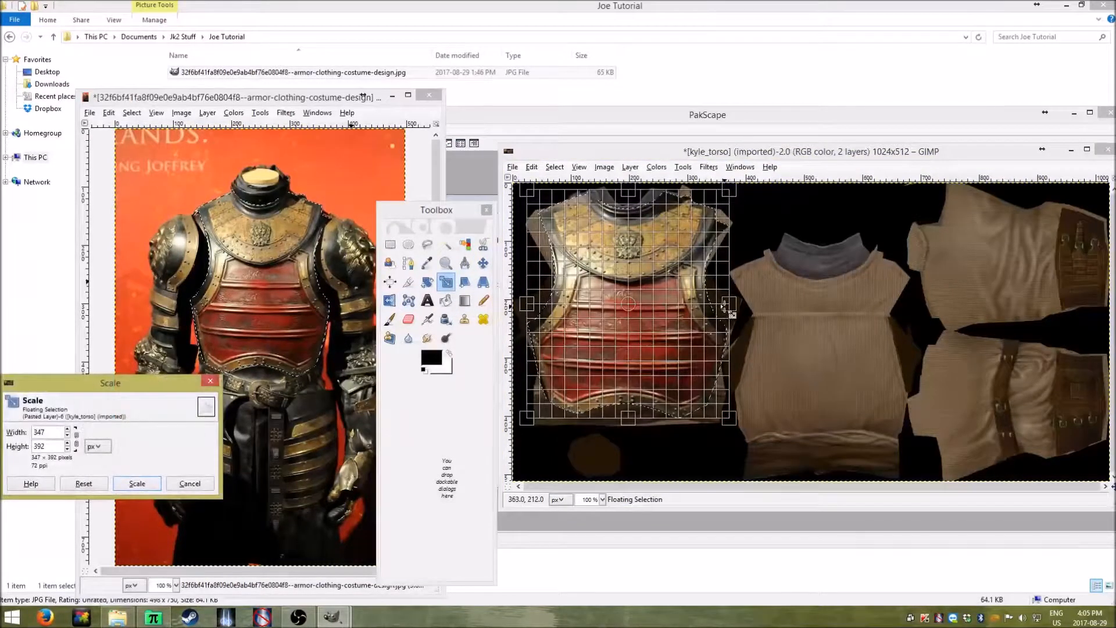
pyautogui.moveTo(734, 307); pyautogui.dragTo(739, 307)
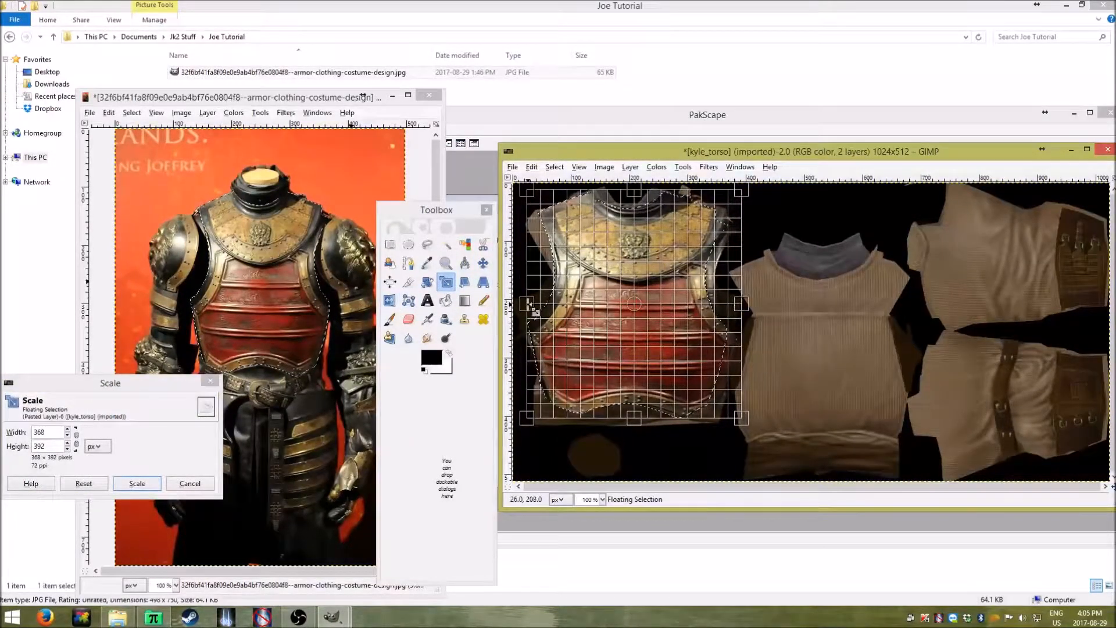
pyautogui.moveTo(529, 304); pyautogui.dragTo(510, 307)
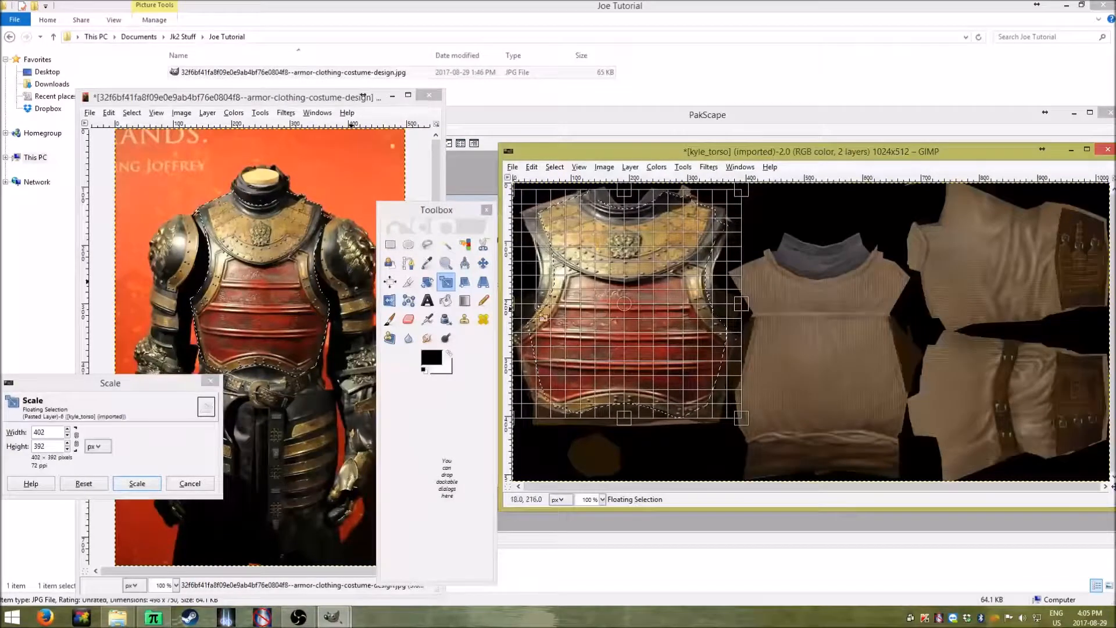
pyautogui.moveTo(624, 308); pyautogui.dragTo(632, 311)
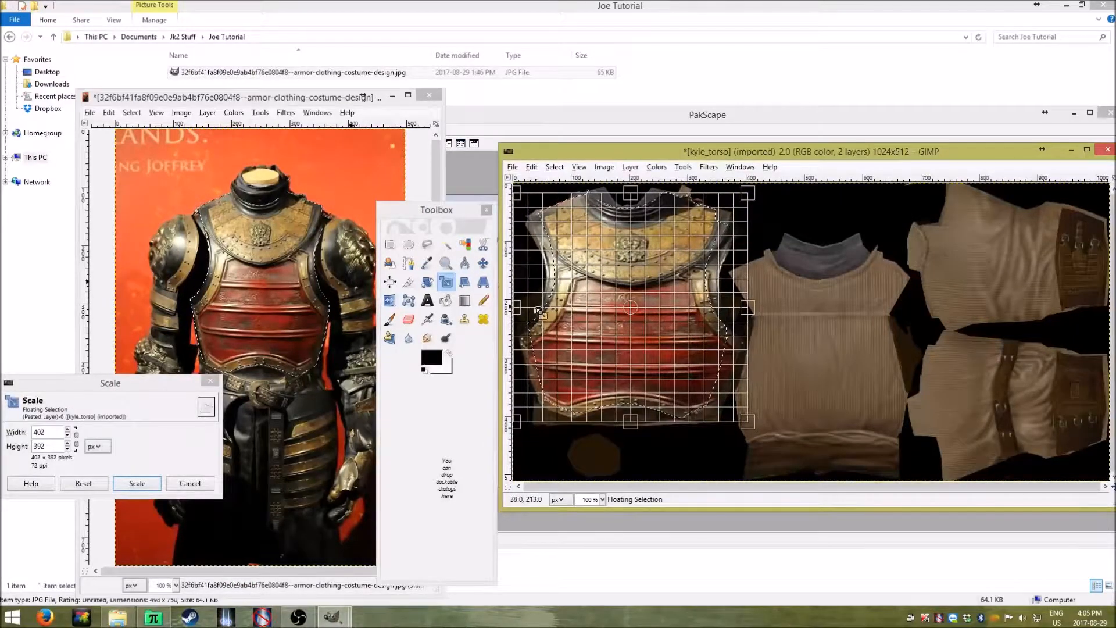
pyautogui.moveTo(517, 307); pyautogui.dragTo(513, 307)
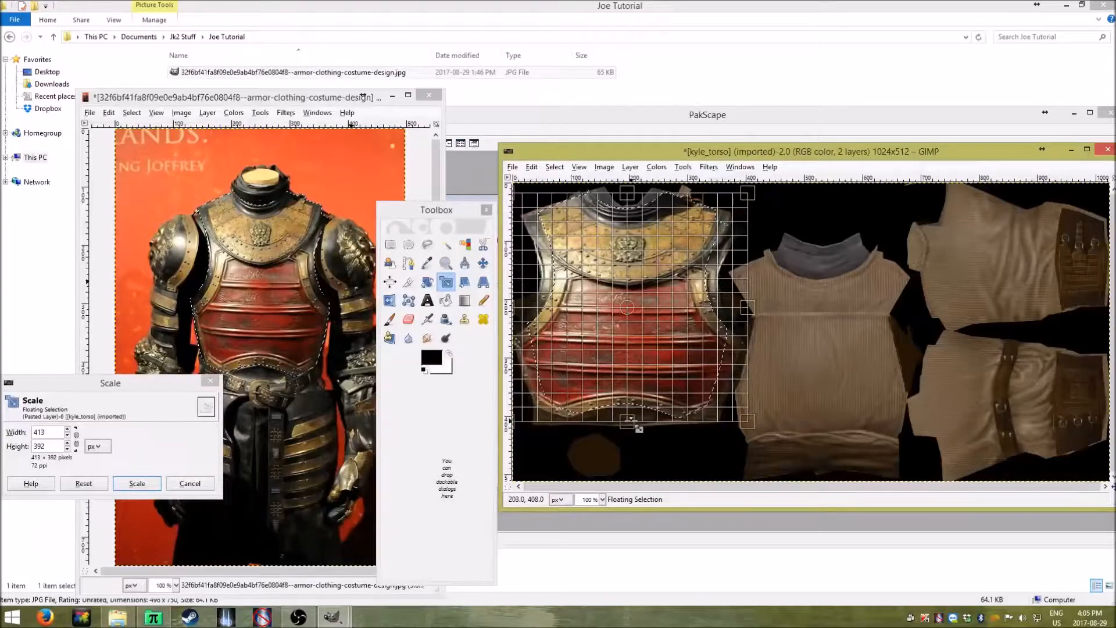
# Stretch the breastplate's bottom and top edges to a height of 442 px and apply the 413 × 442 px scaling
pyautogui.moveTo(638, 433); pyautogui.dragTo(639, 448)
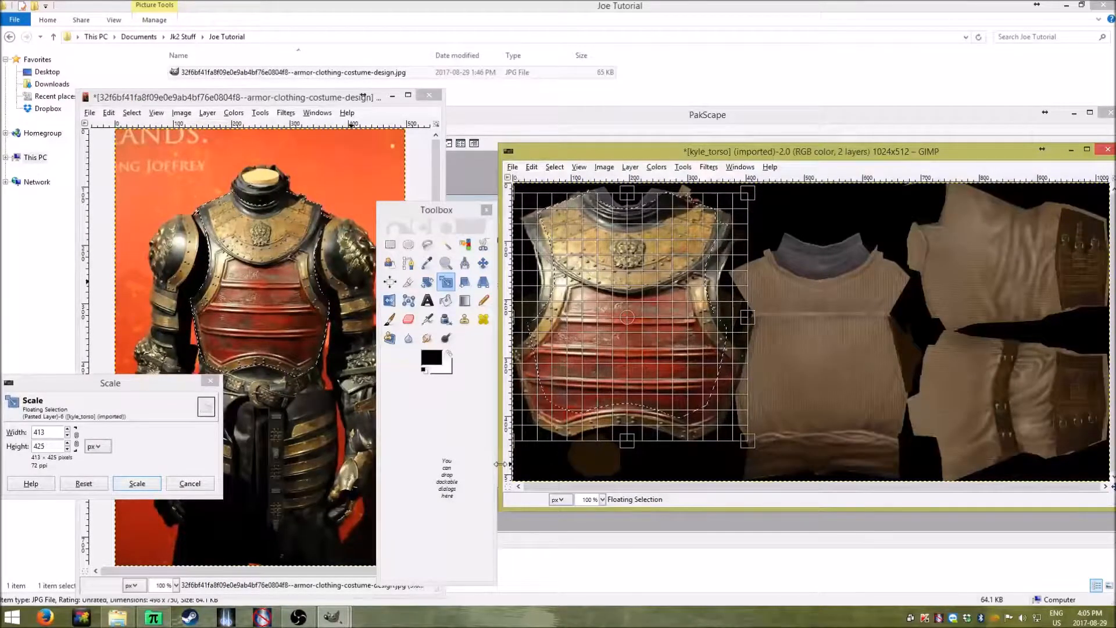
pyautogui.moveTo(500, 463); pyautogui.dragTo(481, 463)
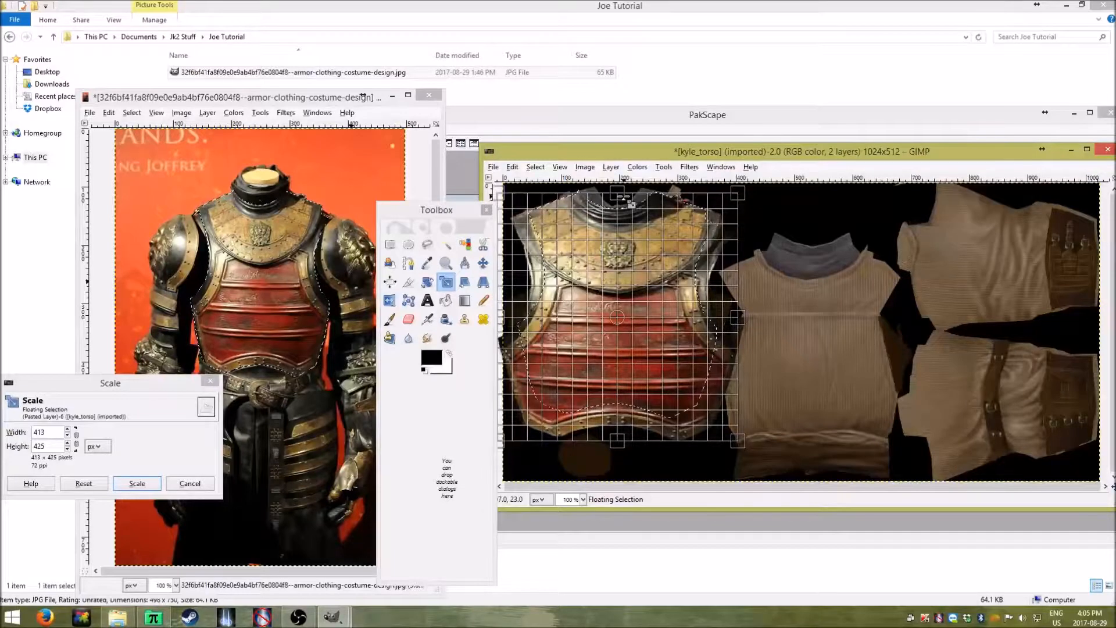
pyautogui.moveTo(623, 196); pyautogui.dragTo(623, 186)
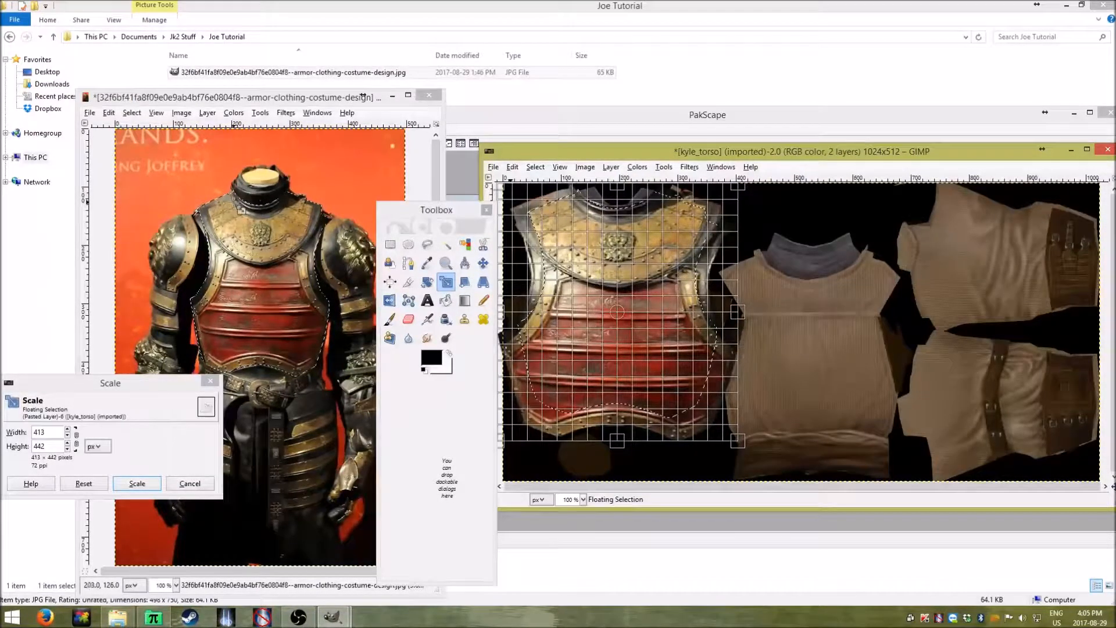
pyautogui.moveTo(425, 210); pyautogui.dragTo(405, 189)
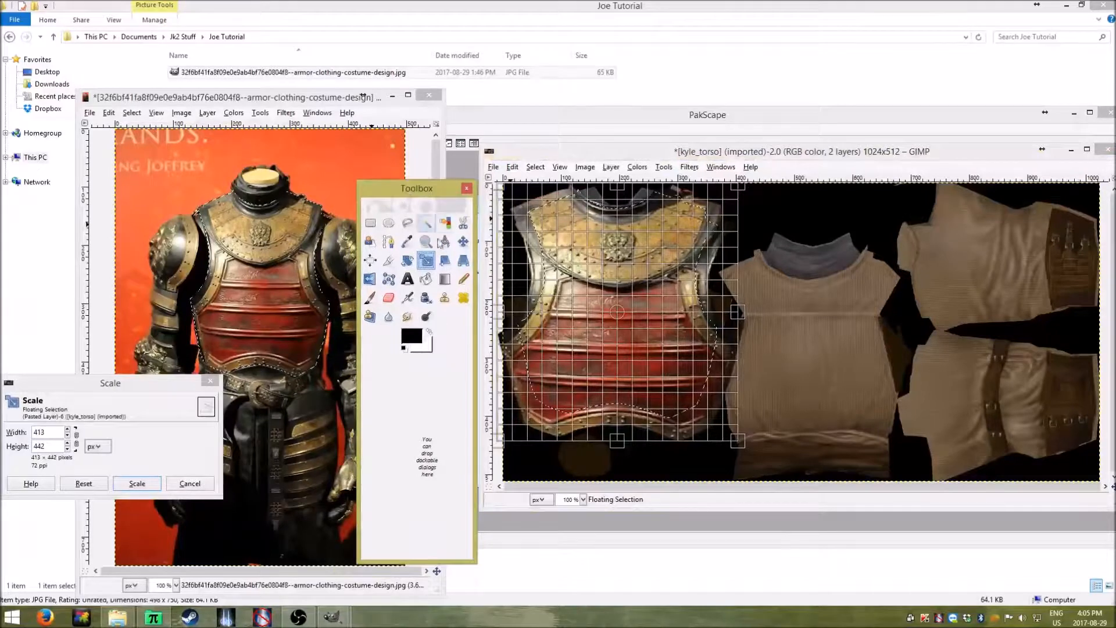
pyautogui.click(137, 483)
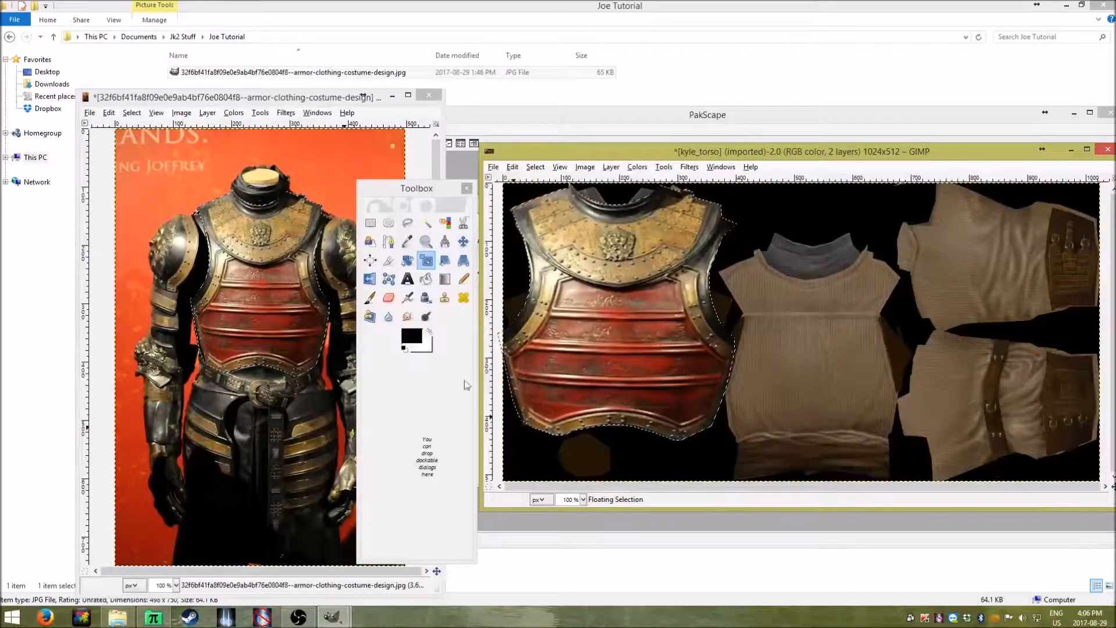
# Narrow the breastplate from its right side in three successive scalings to 400, 390 and 383 px wide, keeping the 442 px height
pyautogui.click(603, 349)
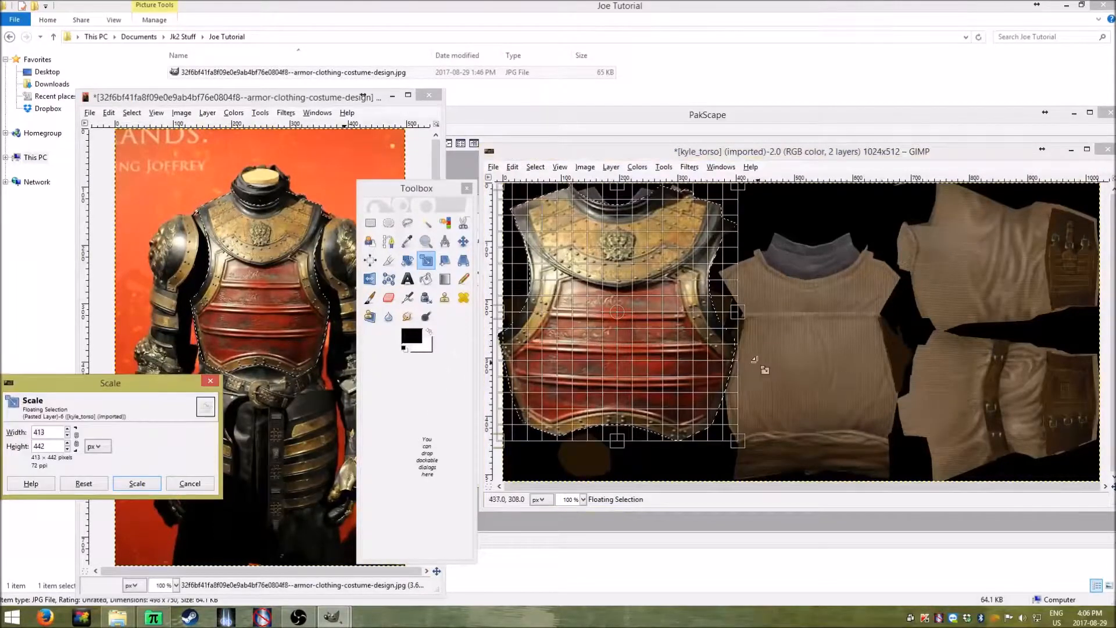
pyautogui.moveTo(735, 308); pyautogui.dragTo(731, 310)
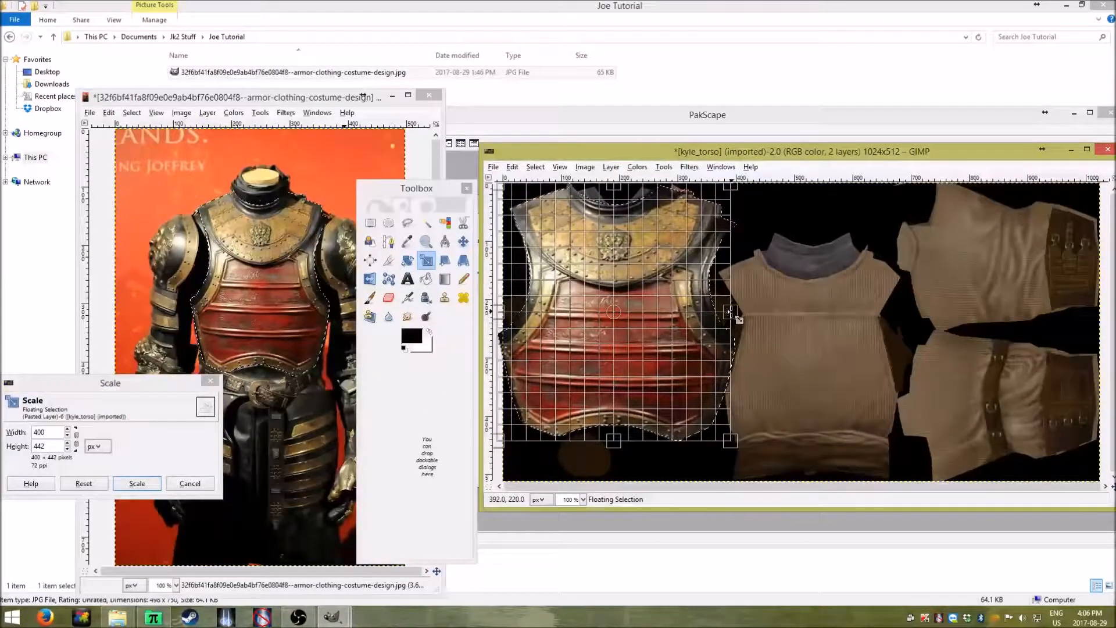
pyautogui.click(145, 485)
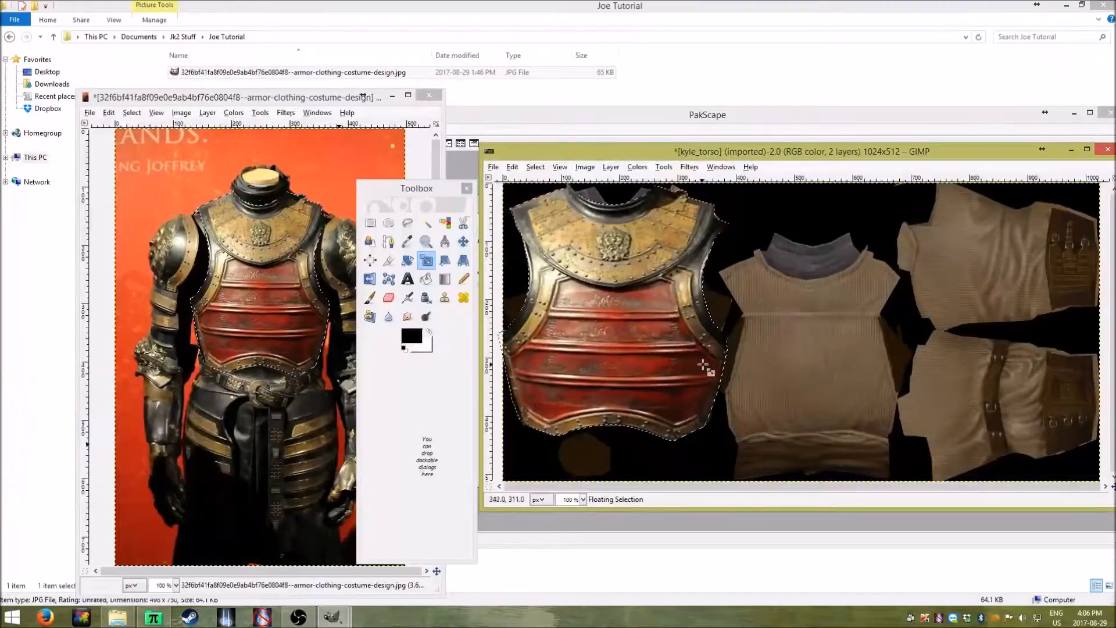
pyautogui.click(686, 348)
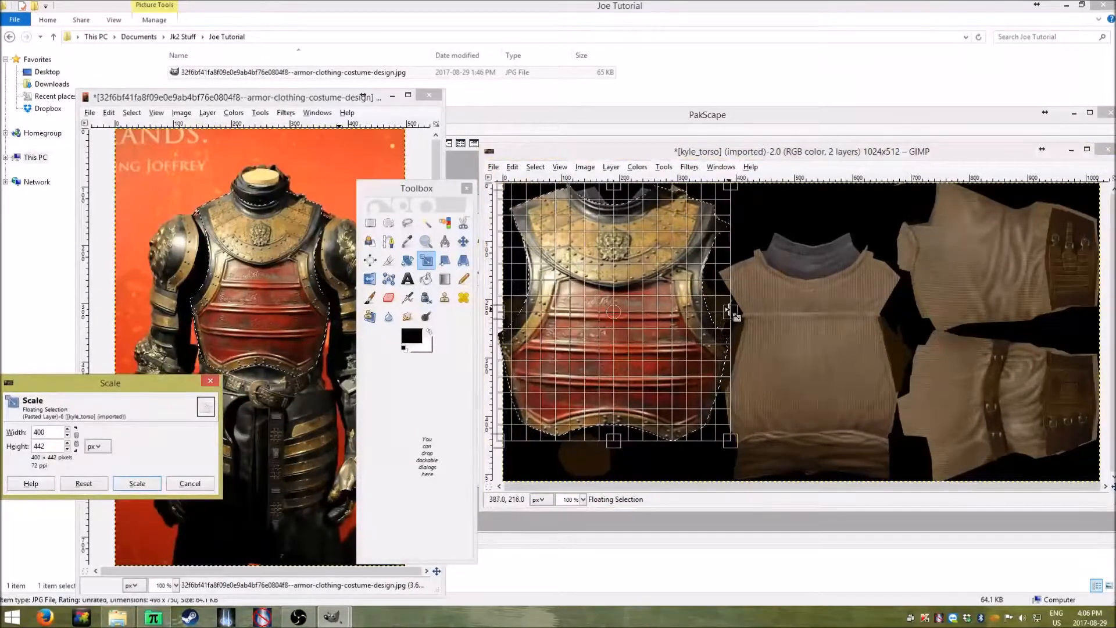
pyautogui.moveTo(727, 311); pyautogui.dragTo(721, 311)
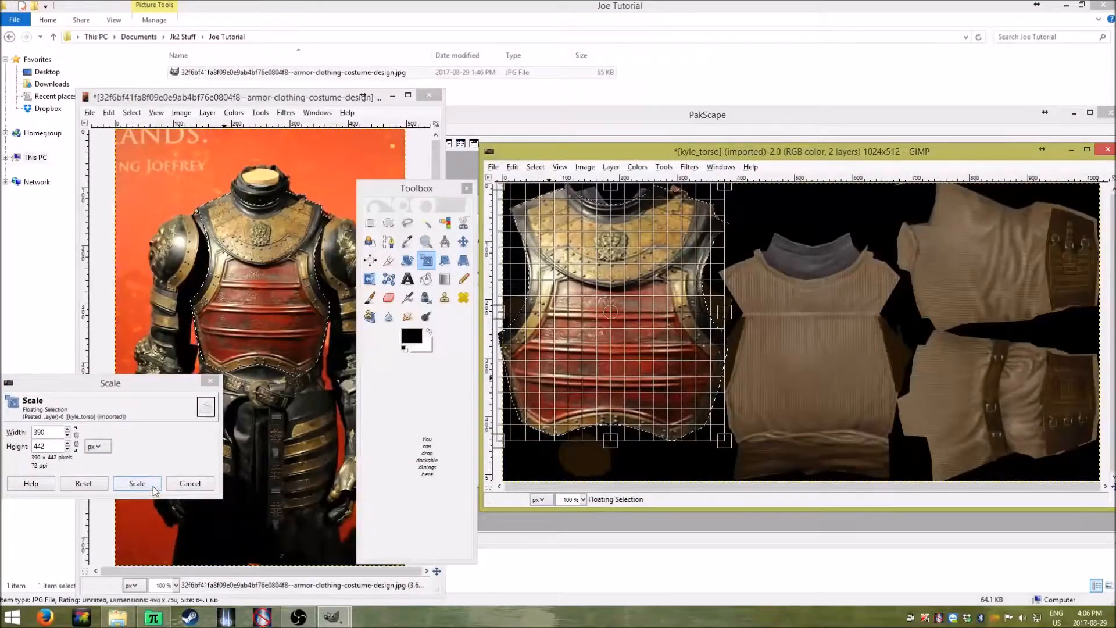
pyautogui.click(155, 488)
pyautogui.click(723, 364)
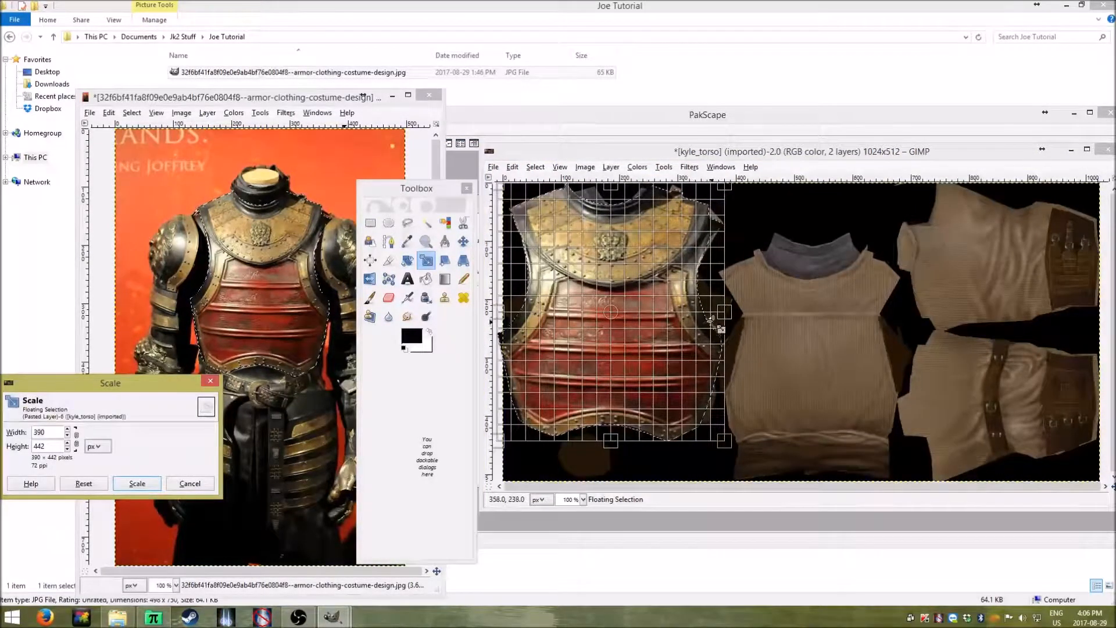
pyautogui.moveTo(721, 315); pyautogui.dragTo(717, 314)
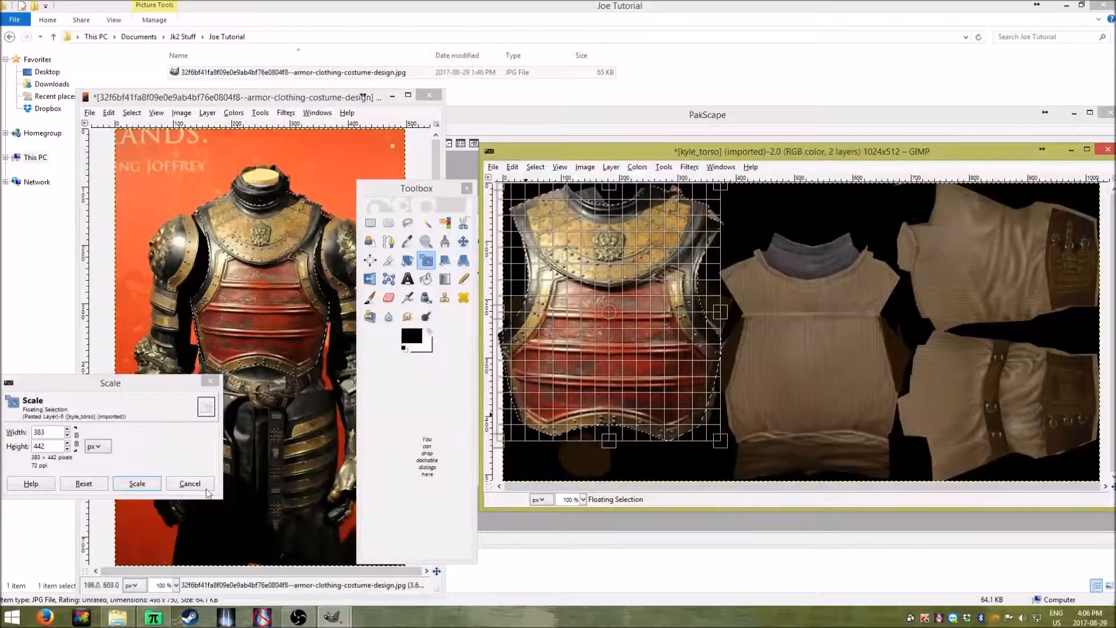
pyautogui.press('Return')
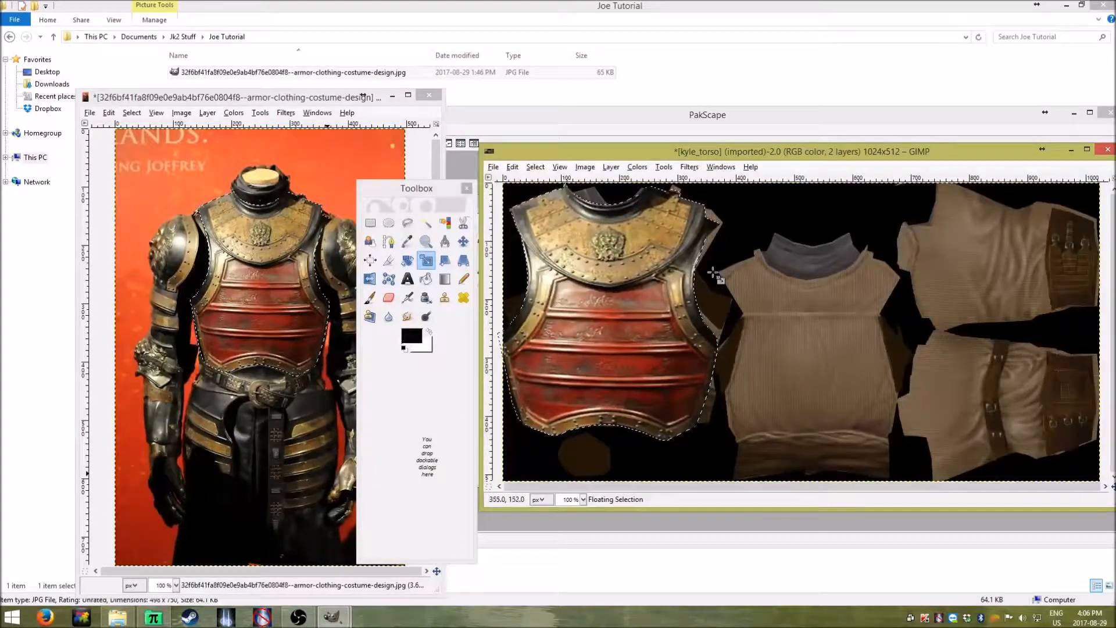
# Scale the breastplate to 411 × 442 px by extending its right side over the torso piece's edge
pyautogui.moveTo(672, 156); pyautogui.dragTo(681, 156)
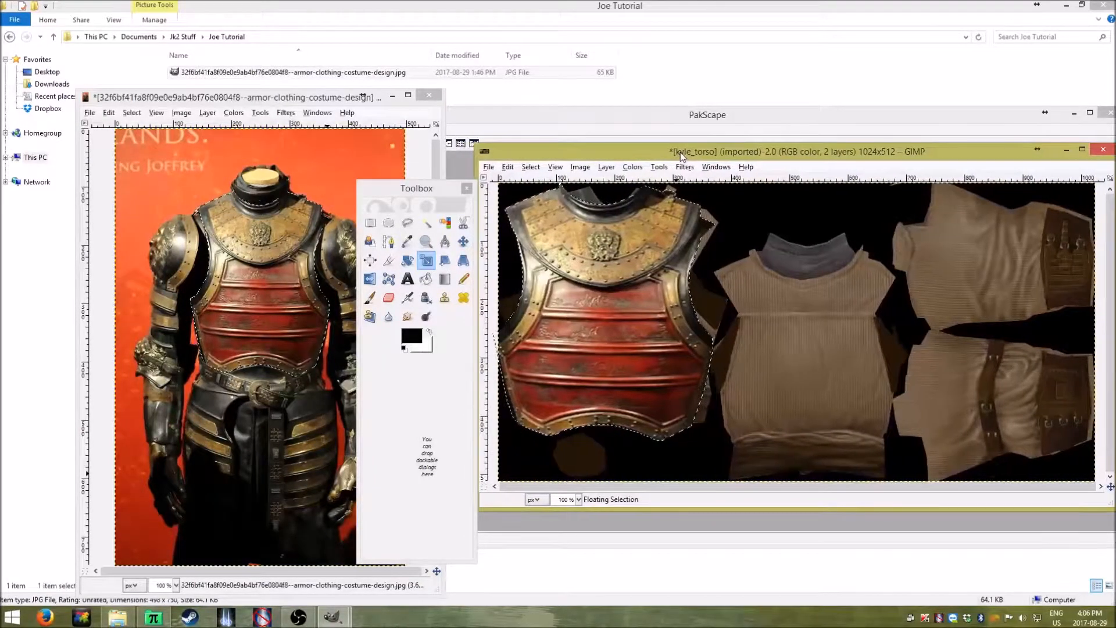
pyautogui.click(668, 263)
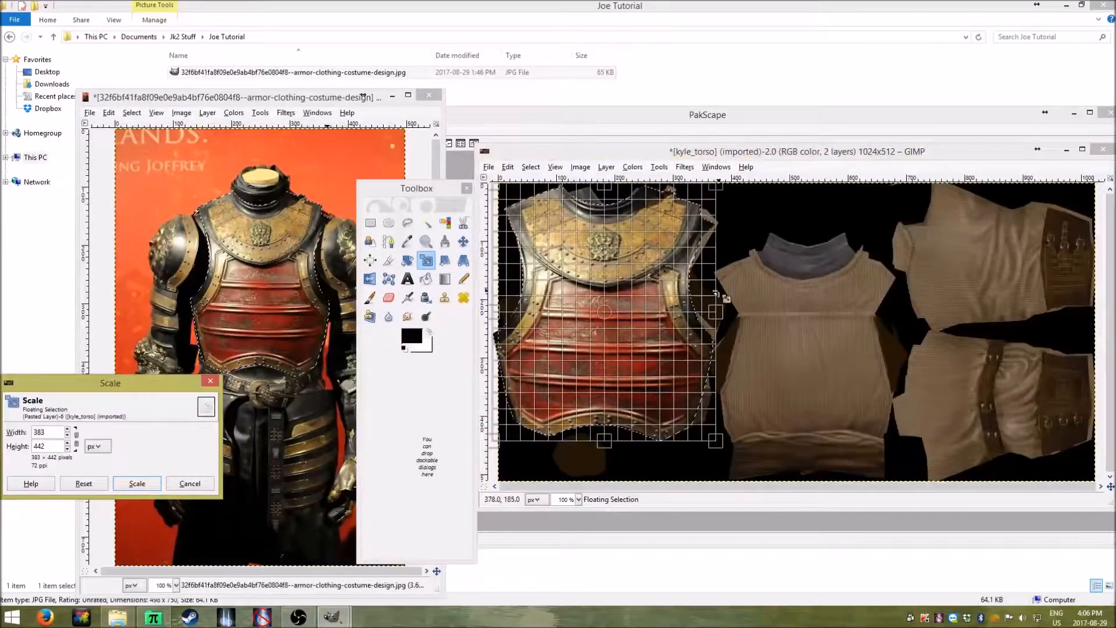
pyautogui.moveTo(718, 312); pyautogui.dragTo(735, 312)
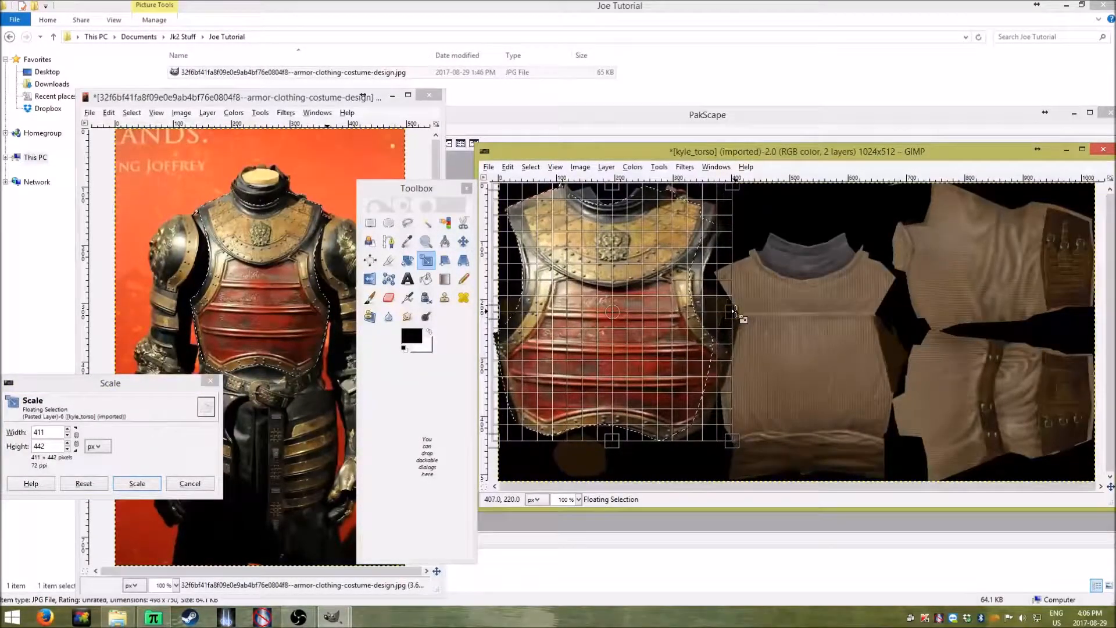
pyautogui.press('Return')
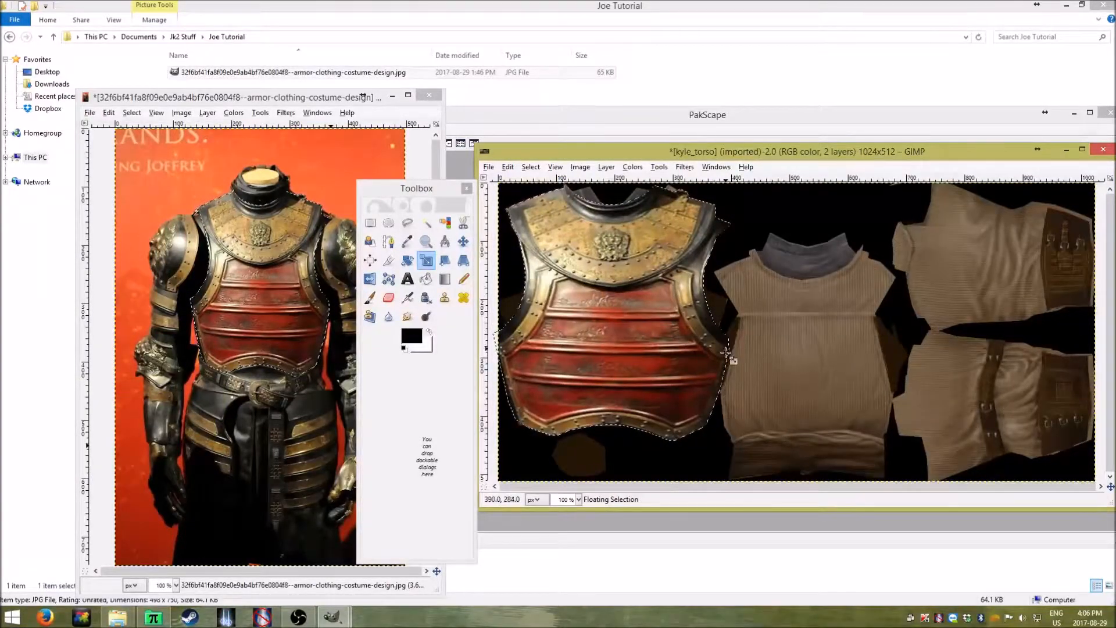
# Try rescaling the breastplate to 398 × 394 px, cancel it, and move the toolbox over the armor photo, clear of the texture
pyautogui.click(717, 424)
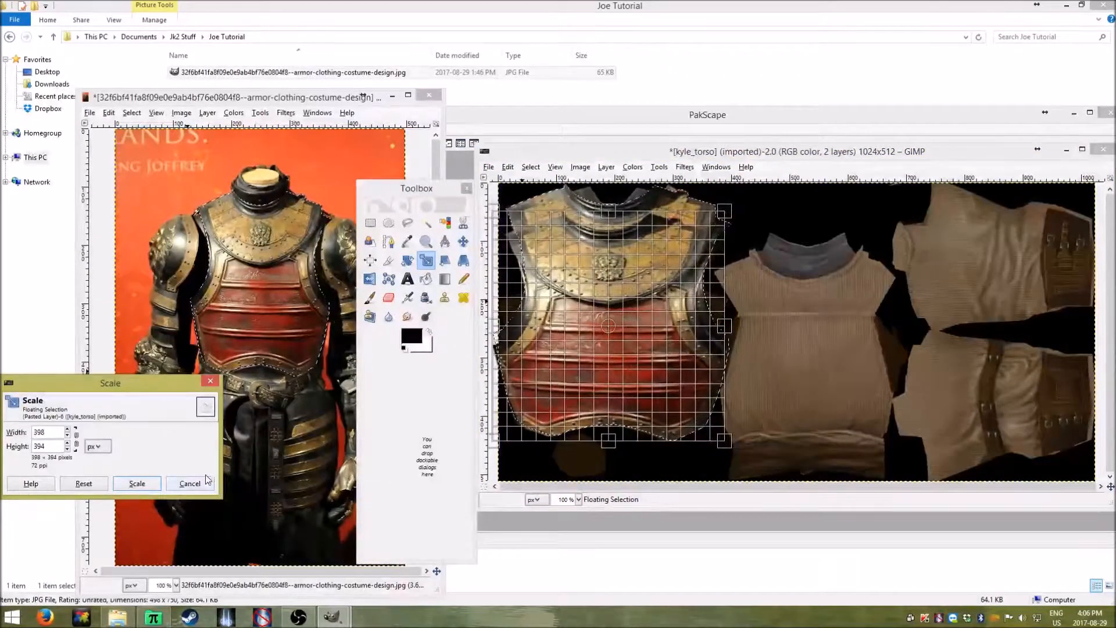
pyautogui.click(192, 485)
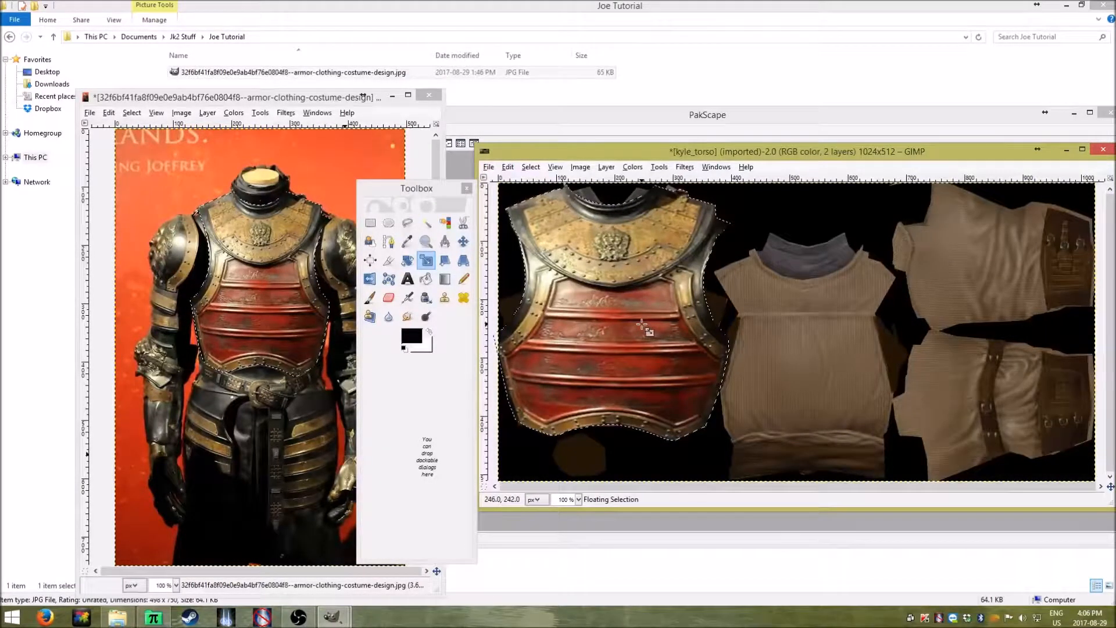
pyautogui.click(419, 204)
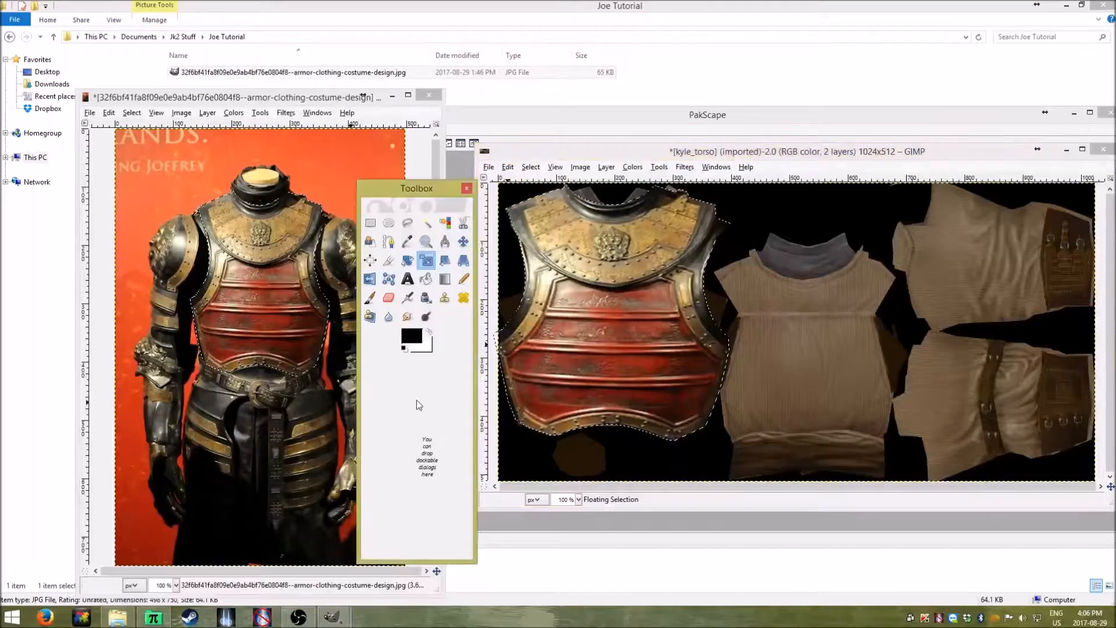
pyautogui.moveTo(420, 203); pyautogui.dragTo(339, 210)
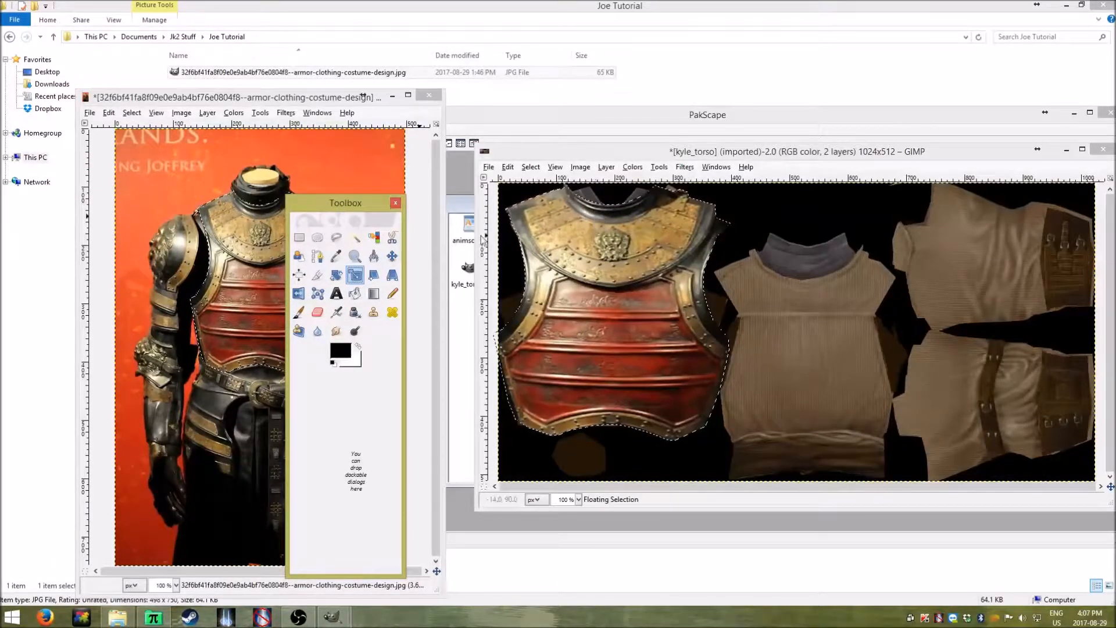
# Move the toolbox clear of the armor photo, magnify the photo to 200% and activate the Free Select tool
pyautogui.moveTo(323, 205); pyautogui.dragTo(191, 244)
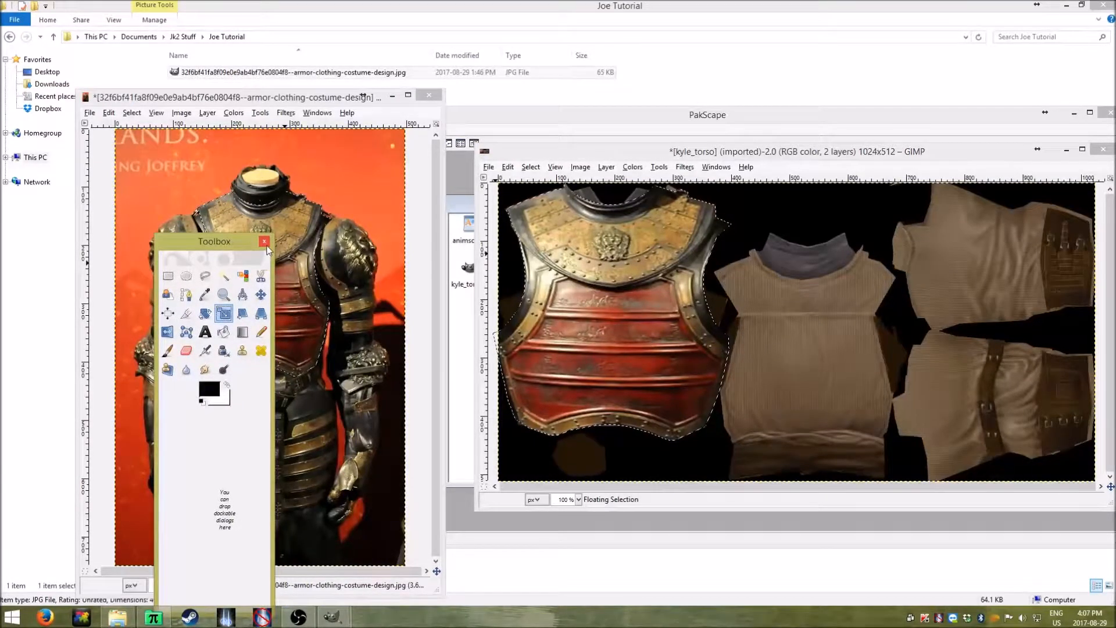
pyautogui.moveTo(230, 248); pyautogui.dragTo(553, 194)
pyautogui.click(317, 102)
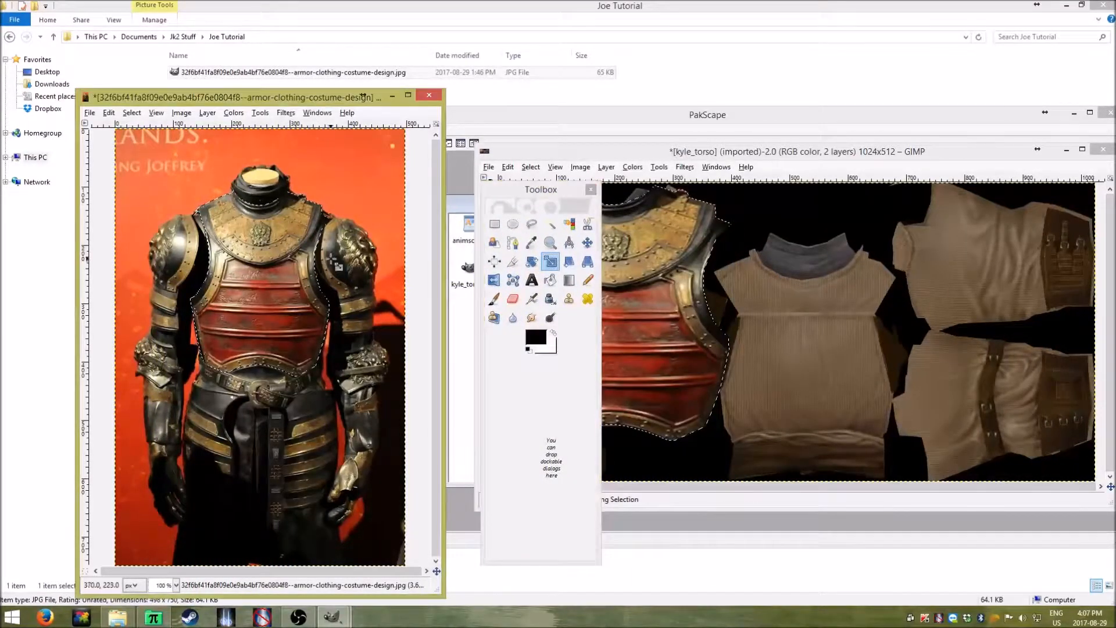
pyautogui.click(175, 585)
pyautogui.click(167, 515)
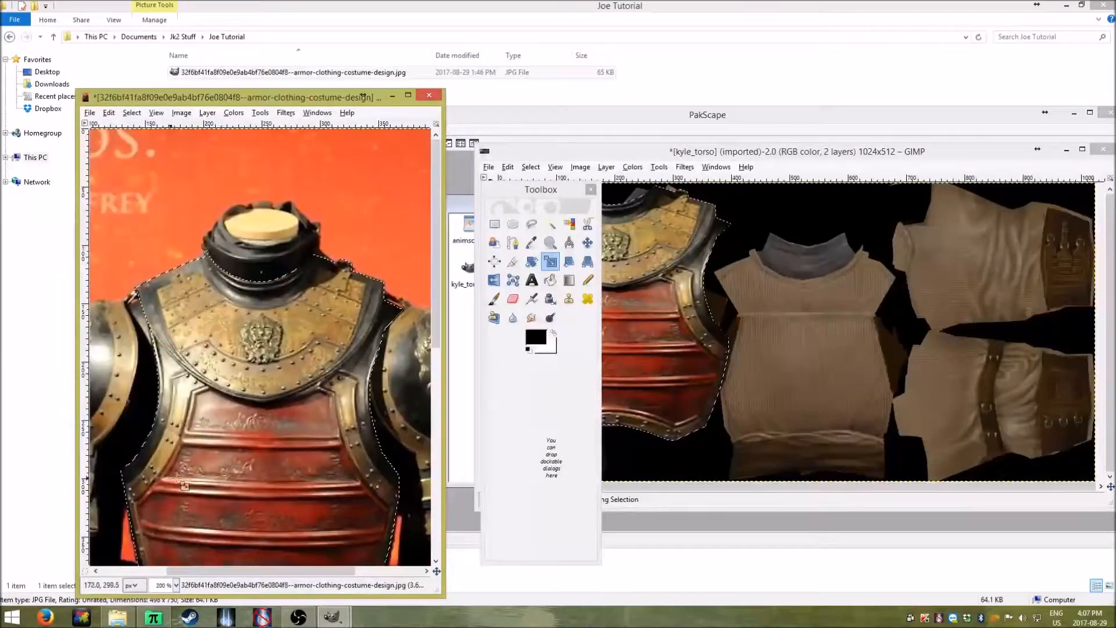
pyautogui.click(531, 225)
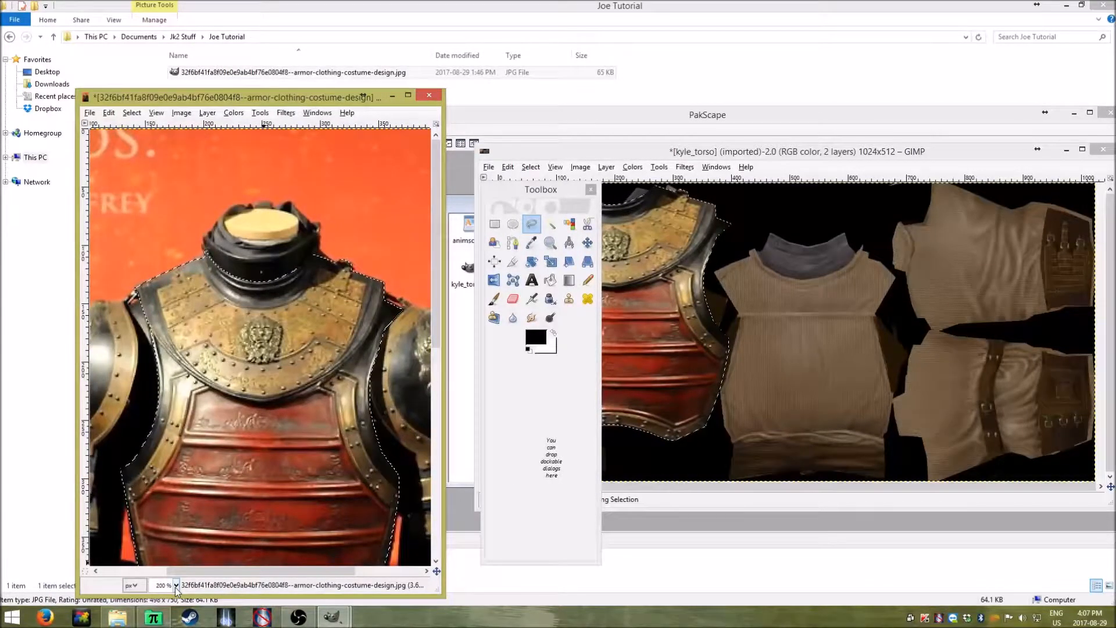
# Add the dark neck collar above the breastplate to the existing selection by outlining it with straight Free Select segments
pyautogui.keyDown('shift'); pyautogui.click(205, 250); pyautogui.keyUp('shift')
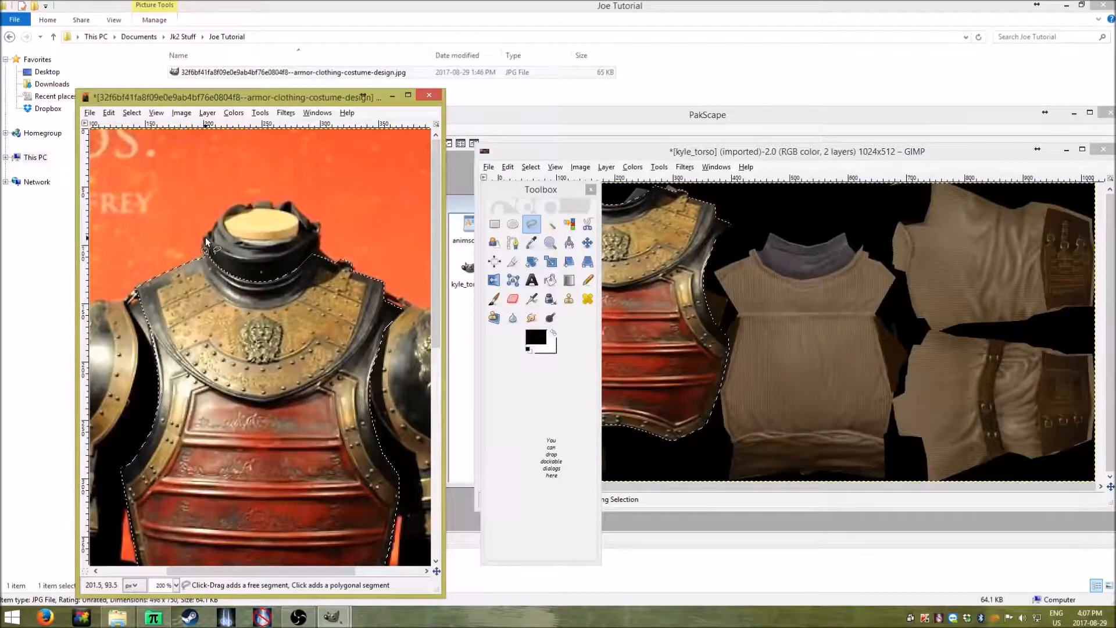
pyautogui.click(205, 236)
pyautogui.click(223, 251)
pyautogui.click(239, 256)
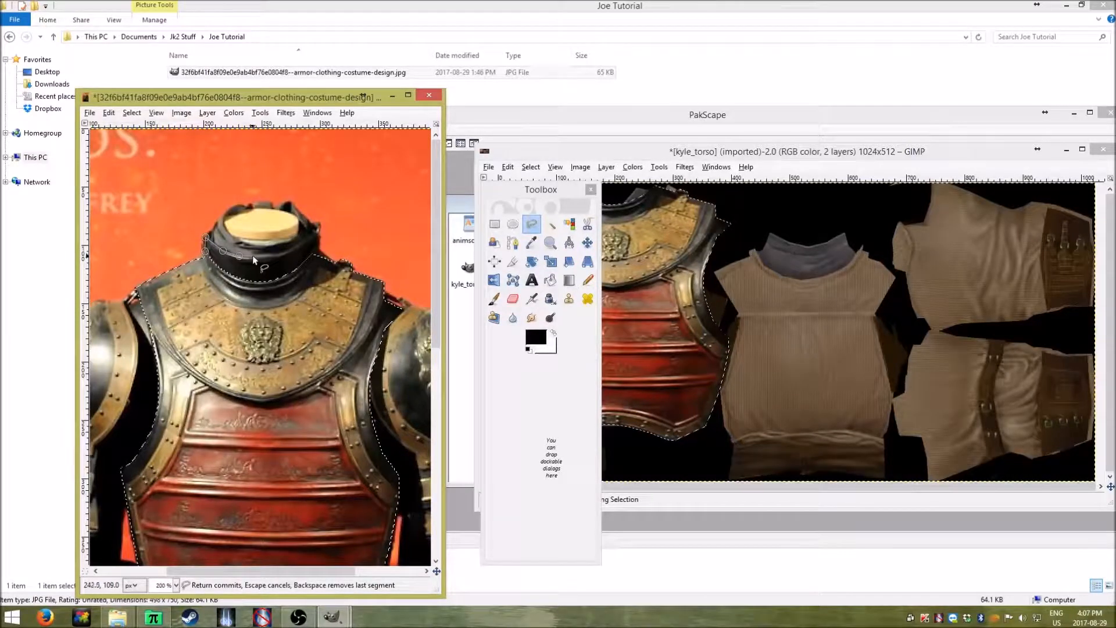
pyautogui.click(253, 257)
pyautogui.click(278, 256)
pyautogui.click(293, 249)
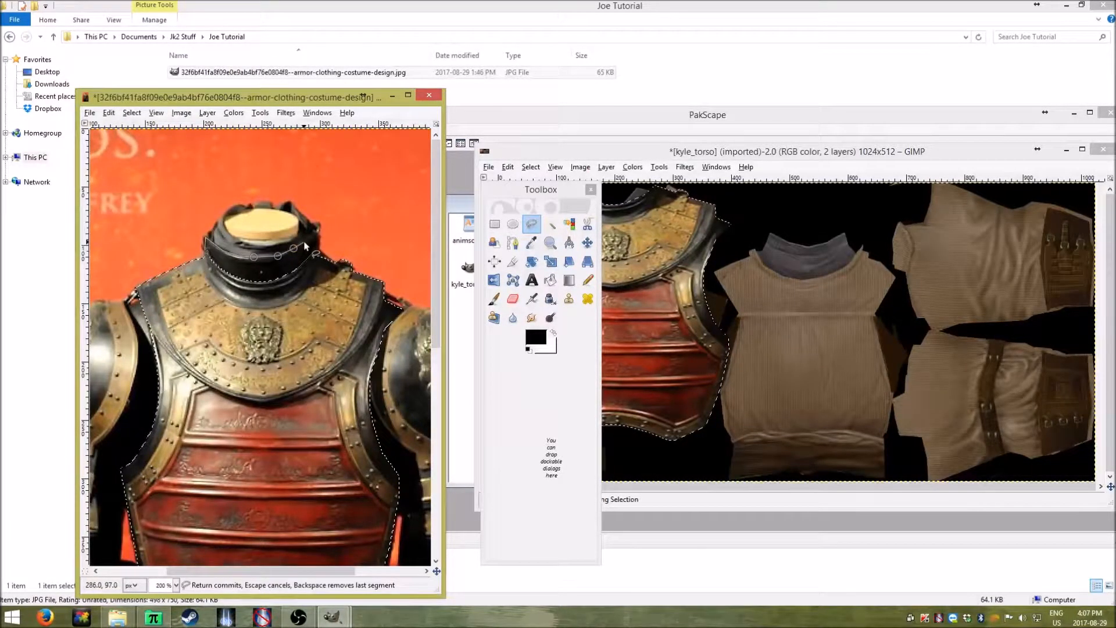
pyautogui.click(305, 243)
pyautogui.click(320, 247)
pyautogui.click(324, 258)
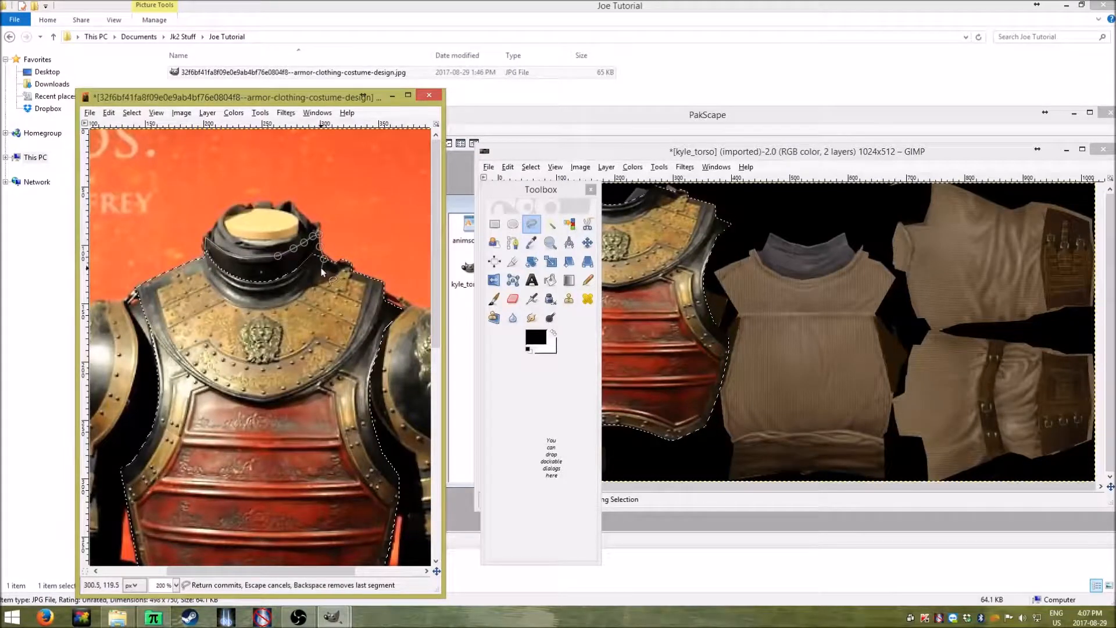
pyautogui.click(207, 254)
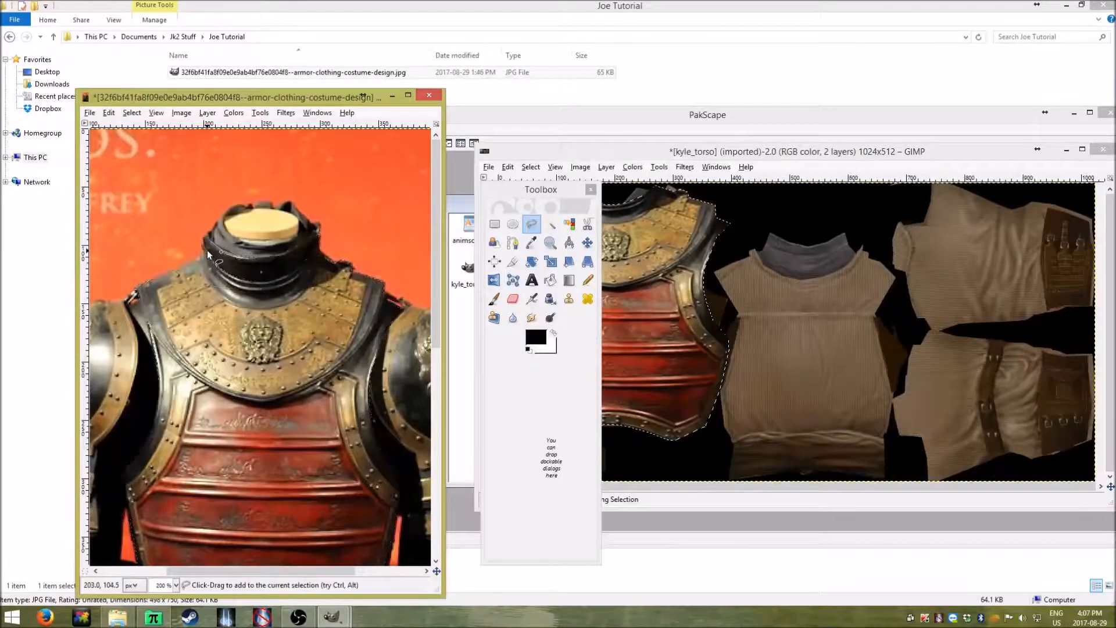
pyautogui.press('Return')
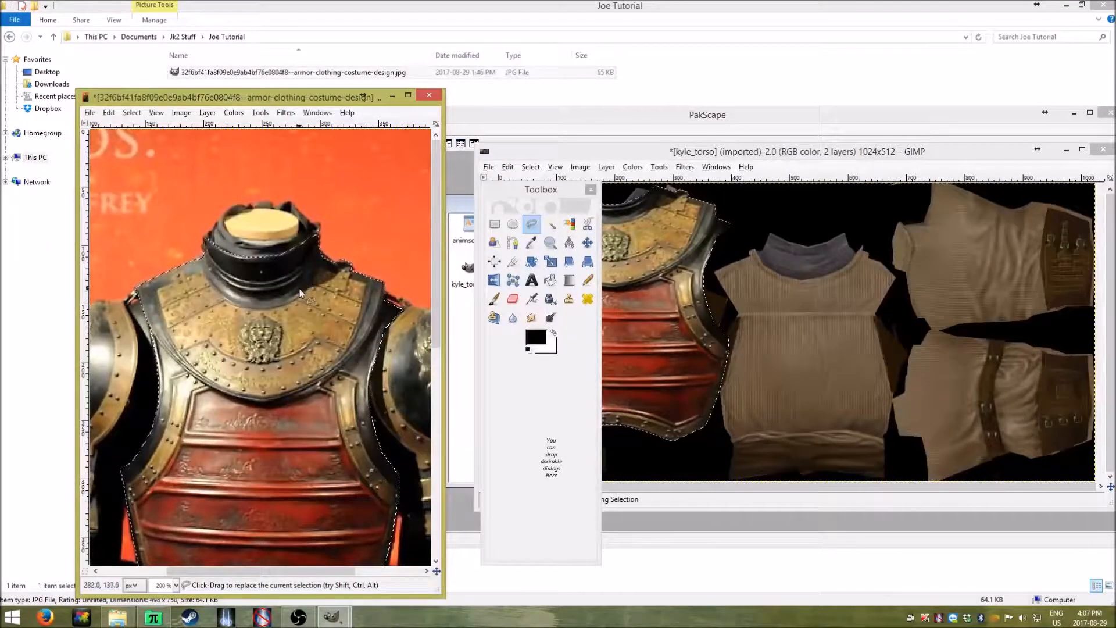
# Copy the breastplate and collar selection from the armor photo
pyautogui.rightClick(281, 266)
pyautogui.moveTo(321, 288)
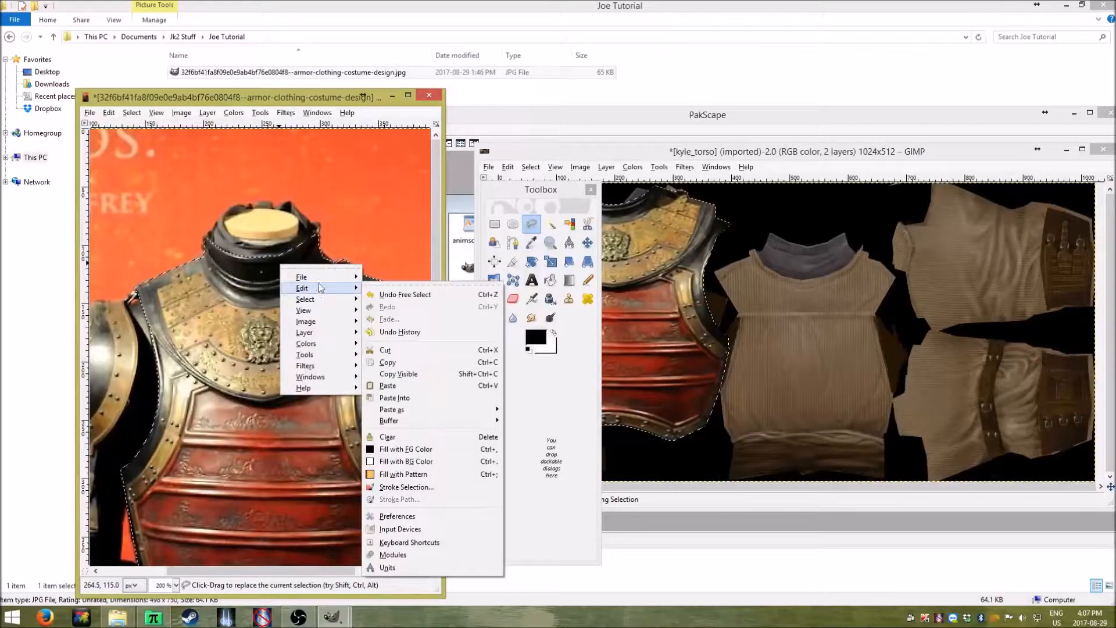
pyautogui.click(396, 363)
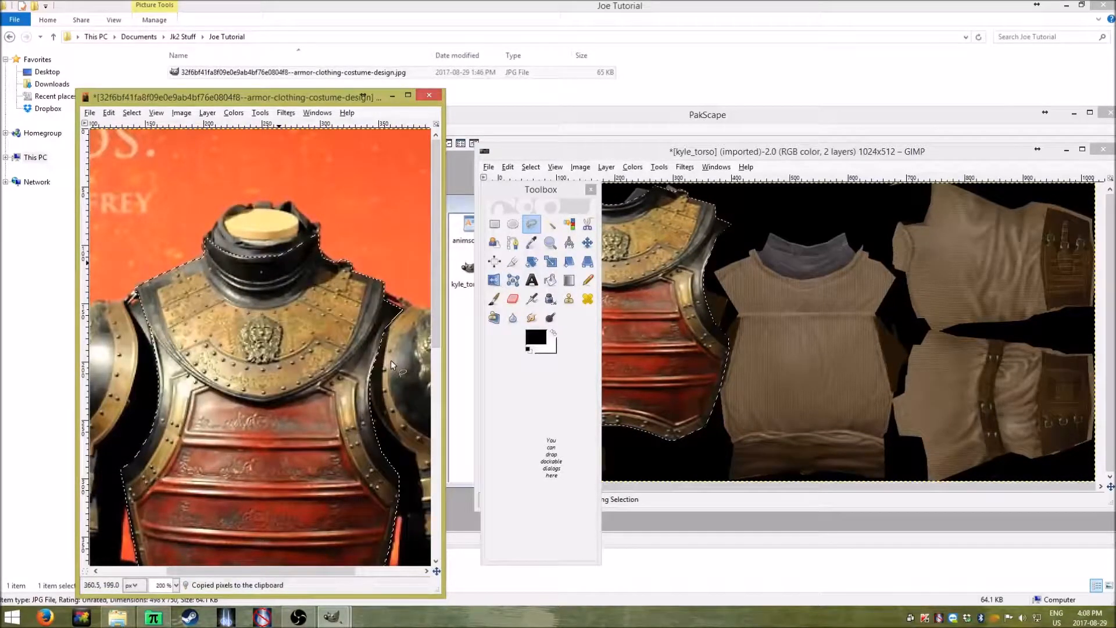
# Clear the old floating breastplate from the kyle_torso texture, paste the version with the collar and centre it over the front torso piece
pyautogui.click(662, 280)
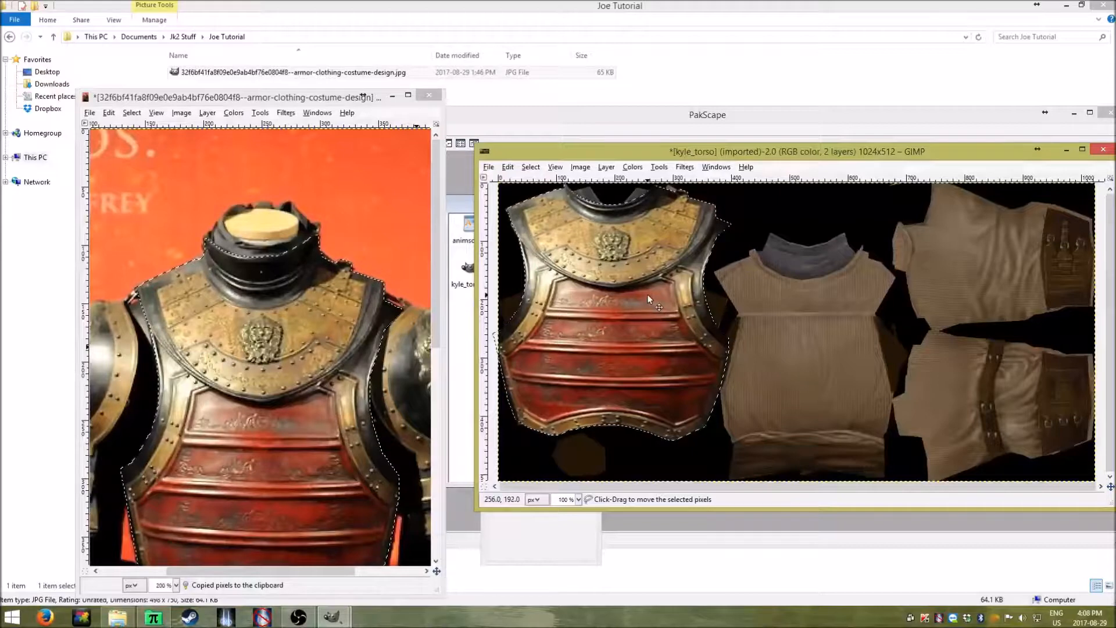
pyautogui.press('Delete')
pyautogui.rightClick(629, 278)
pyautogui.moveTo(669, 302)
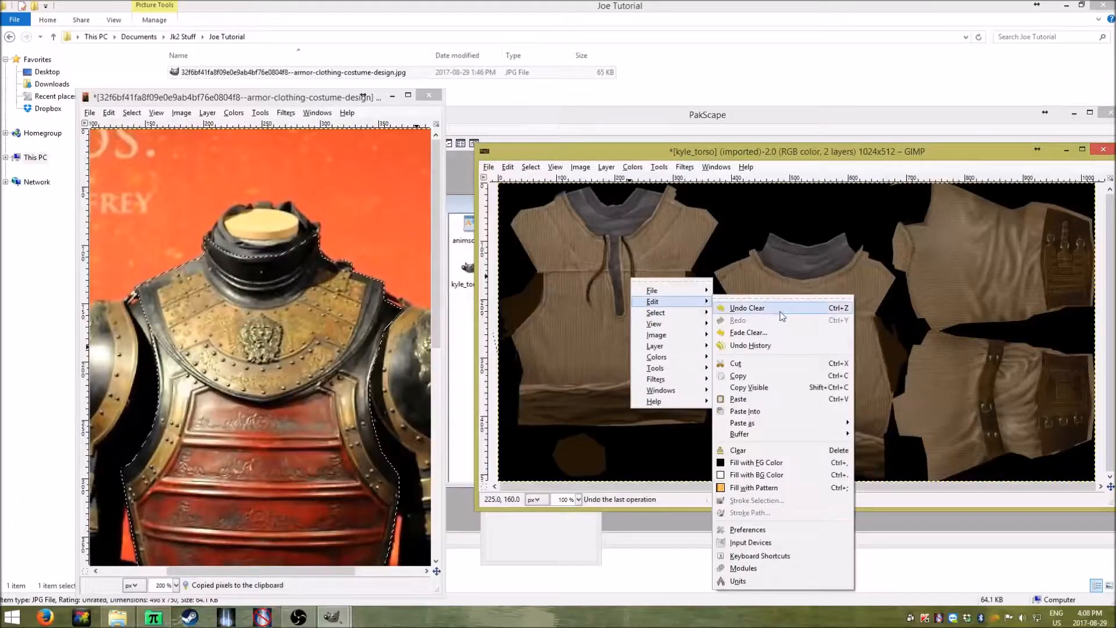
pyautogui.click(739, 399)
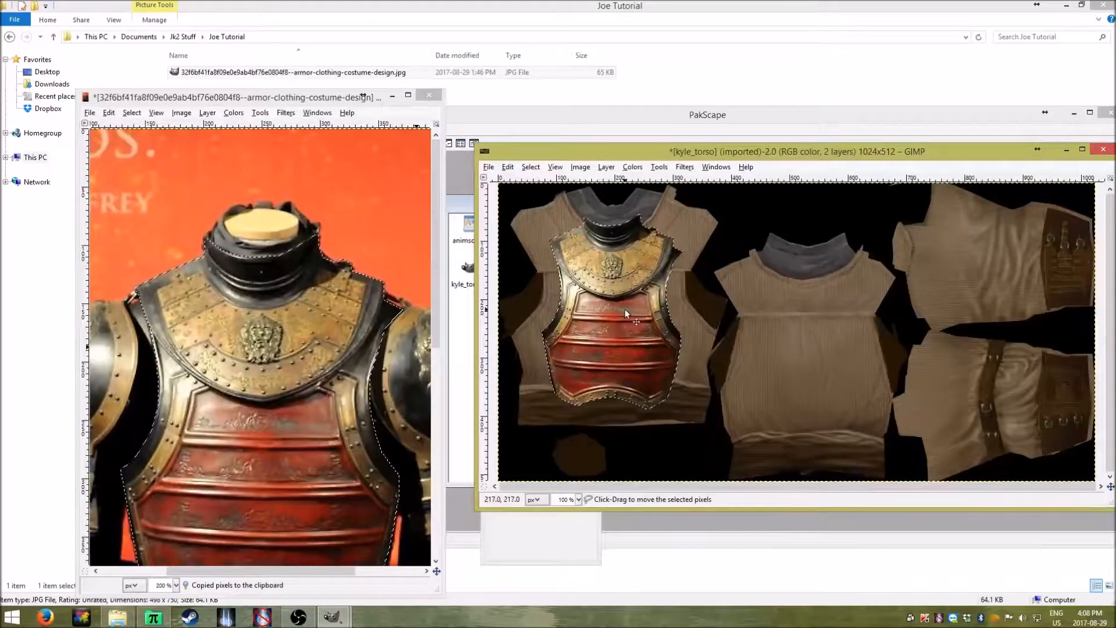
pyautogui.moveTo(624, 308); pyautogui.dragTo(630, 304)
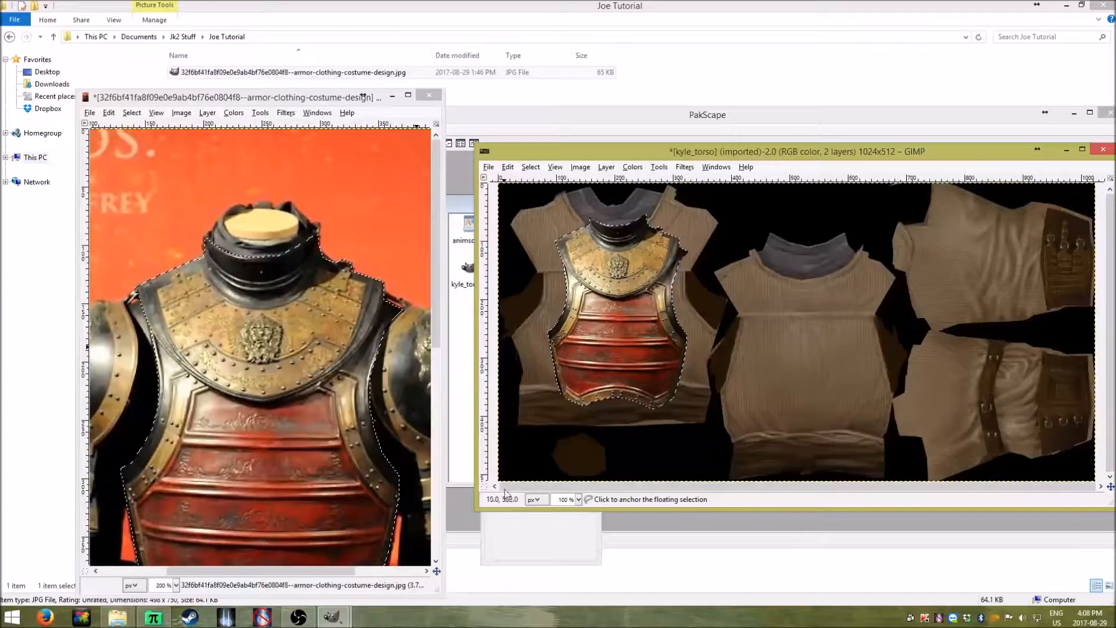
# Start scaling the pasted armor, stretching it to about 358 × 438 px and centring it over the front torso piece
pyautogui.hotkey('ctrl', 'b')
pyautogui.moveTo(545, 193); pyautogui.dragTo(375, 204)
pyautogui.click(380, 270)
pyautogui.click(633, 324)
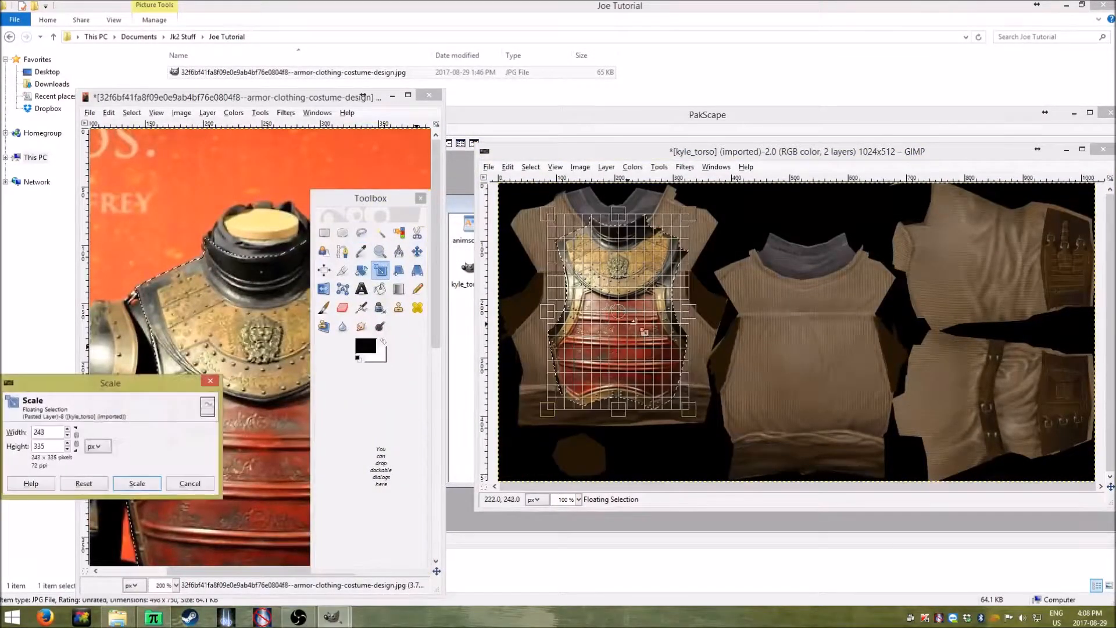
pyautogui.moveTo(691, 312); pyautogui.dragTo(763, 314)
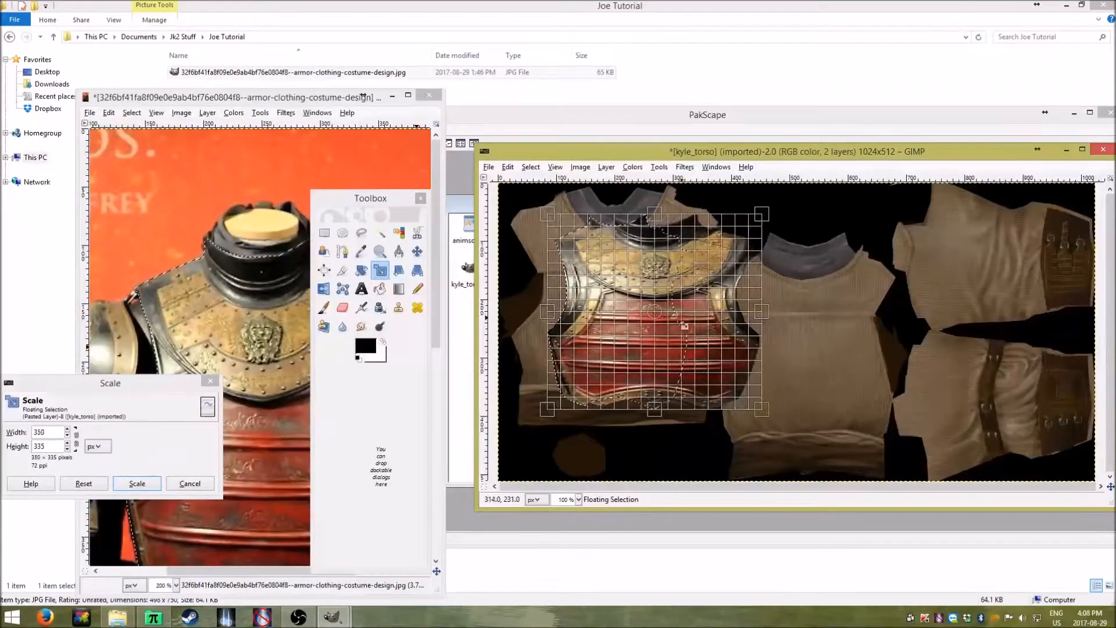
pyautogui.moveTo(661, 321); pyautogui.dragTo(618, 314)
pyautogui.moveTo(614, 413); pyautogui.dragTo(617, 449)
pyautogui.moveTo(616, 219); pyautogui.dragTo(617, 196)
pyautogui.moveTo(623, 320); pyautogui.dragTo(619, 321)
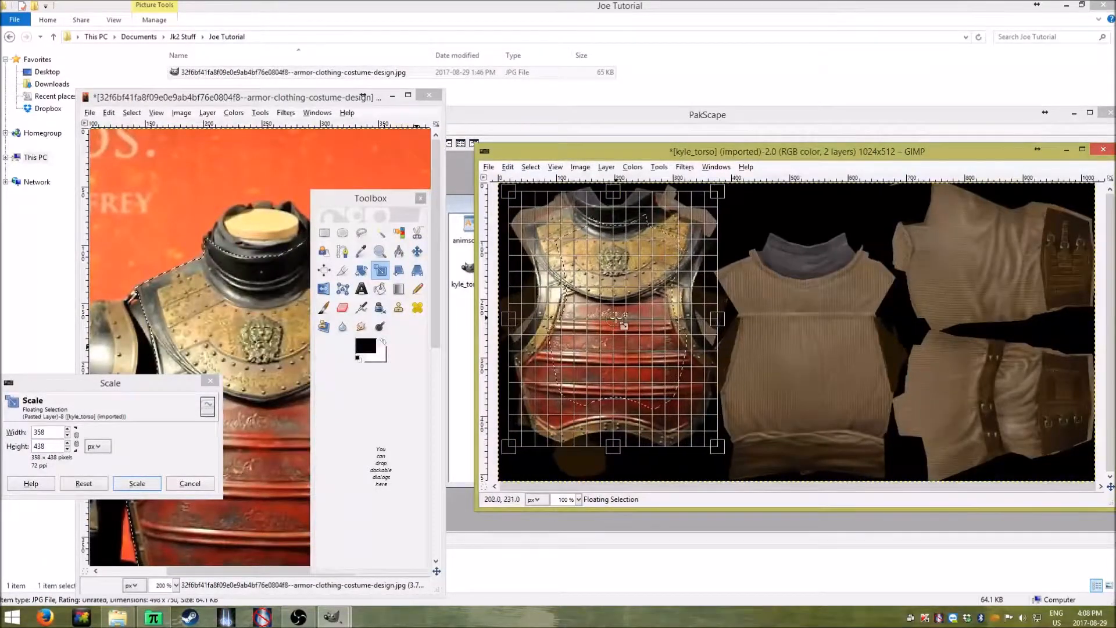
# Widen the armor's scaling frame on both sides to 424 px and shift it up so the collar meets the texture's upper edge
pyautogui.moveTo(701, 317); pyautogui.dragTo(735, 320)
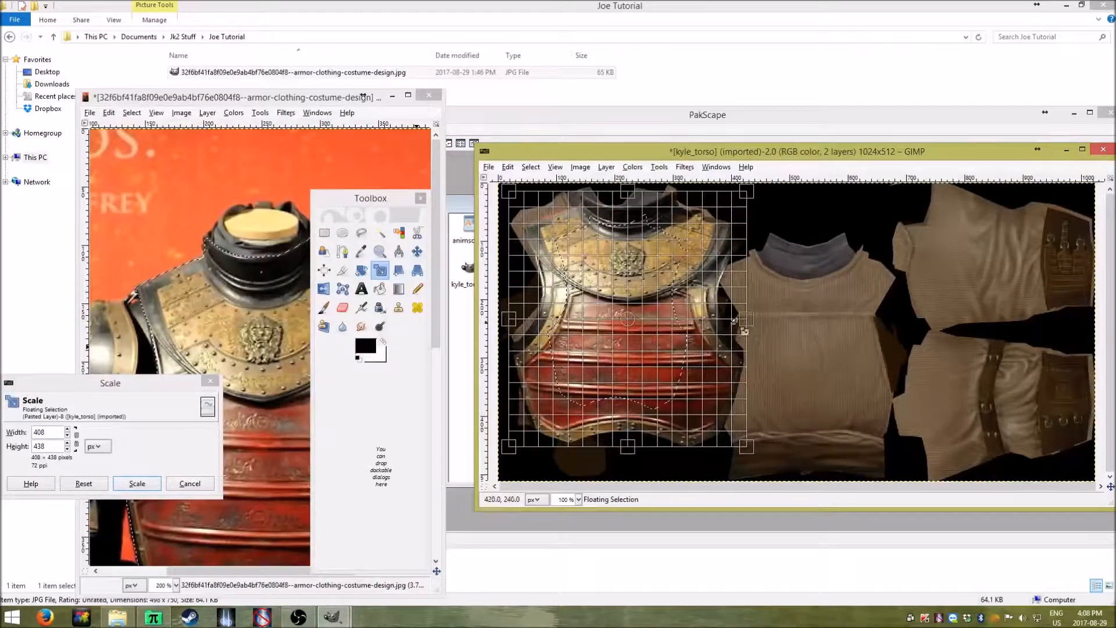
pyautogui.moveTo(629, 319); pyautogui.dragTo(619, 307)
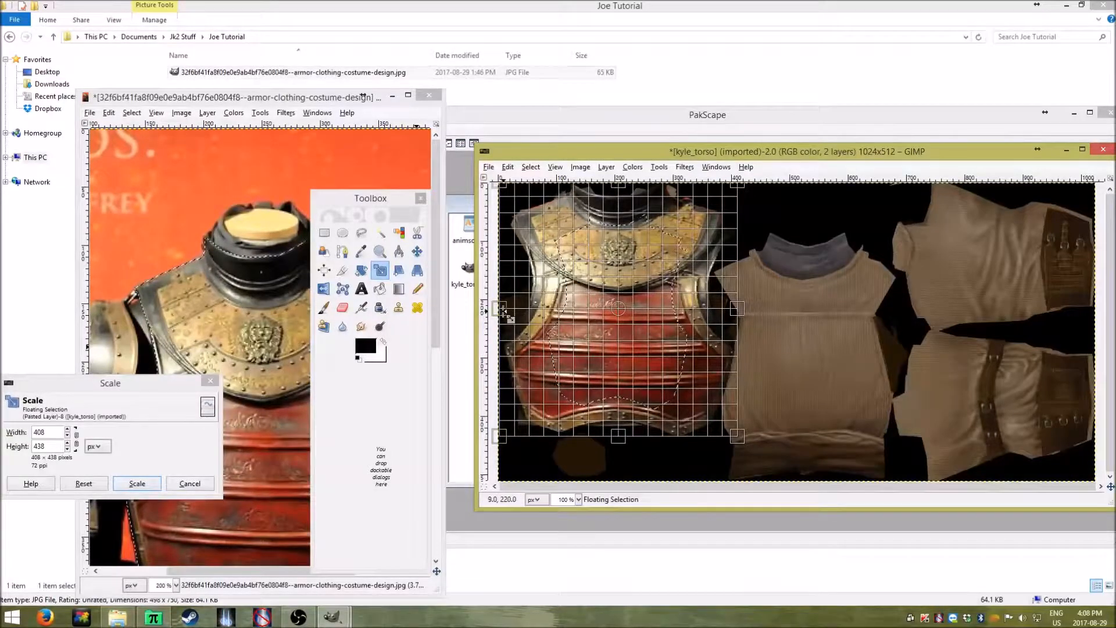
pyautogui.moveTo(504, 313); pyautogui.dragTo(494, 313)
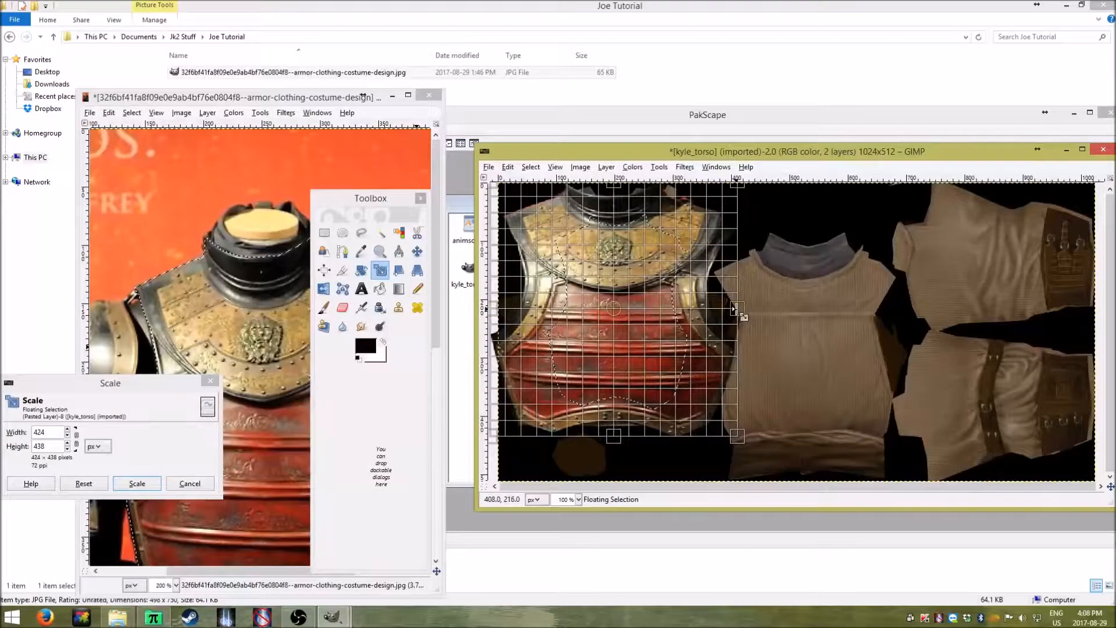
pyautogui.moveTo(615, 310); pyautogui.dragTo(614, 310)
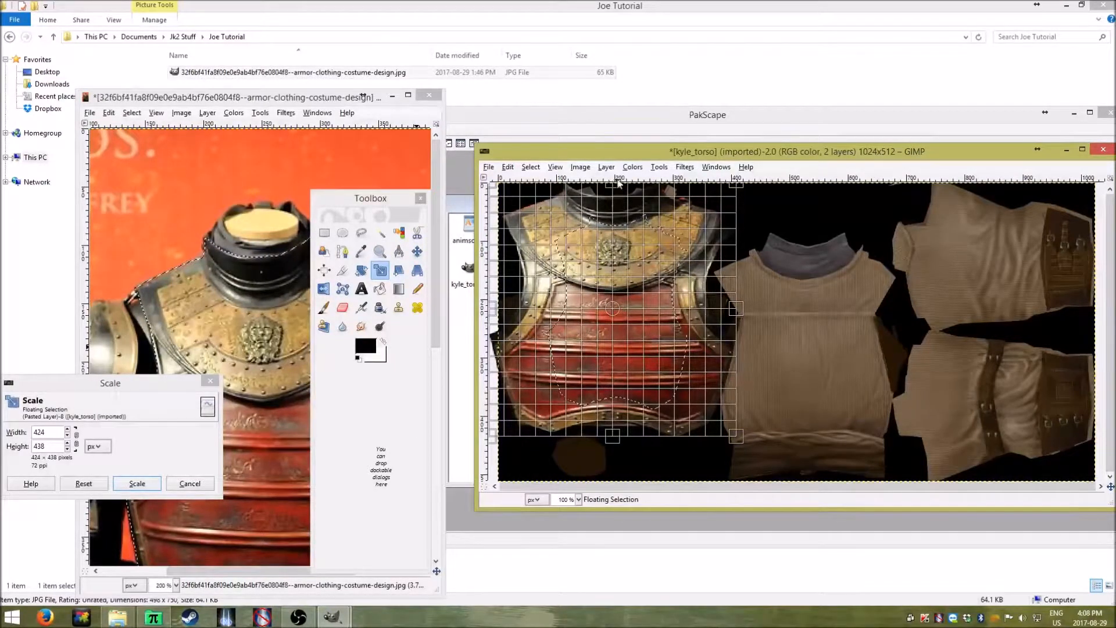
pyautogui.moveTo(616, 308); pyautogui.dragTo(619, 301)
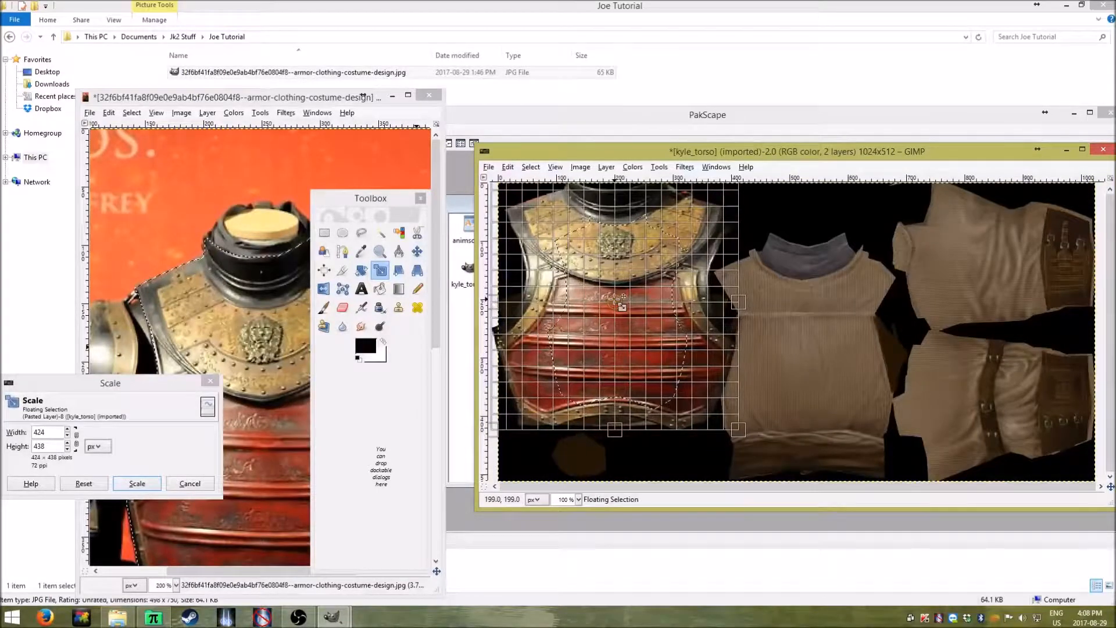
# Extend the armor's lower and right edges to 435 × 457 px and apply the scaling
pyautogui.moveTo(616, 429); pyautogui.dragTo(615, 440)
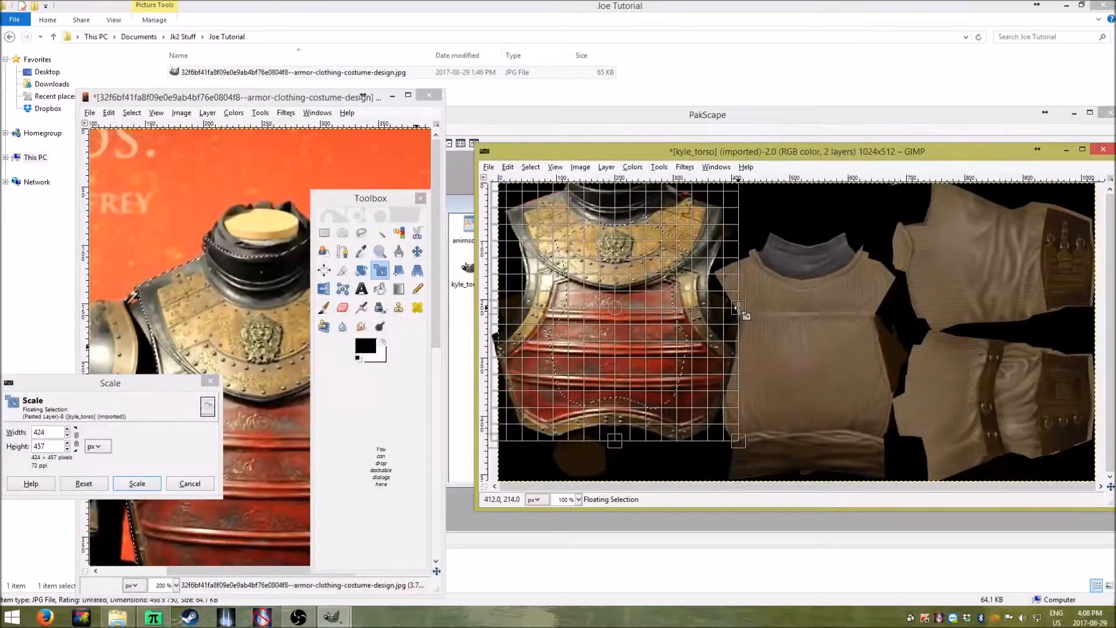
pyautogui.moveTo(735, 308)
pyautogui.mouseDown()
pyautogui.moveTo(726, 309)
pyautogui.moveTo(743, 309)
pyautogui.mouseUp()
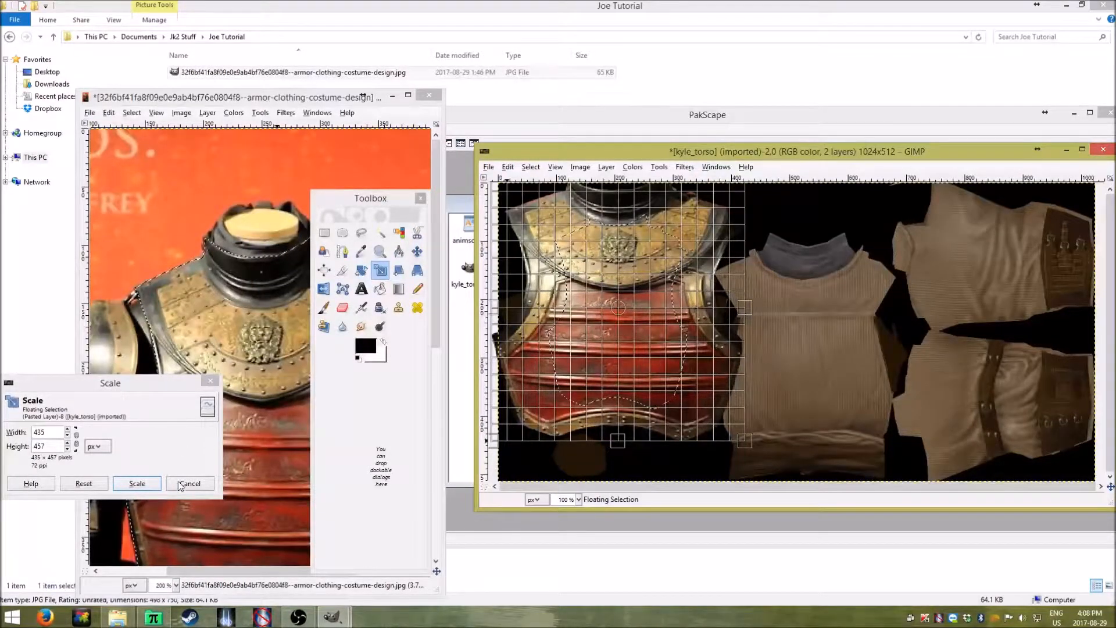
pyautogui.click(138, 483)
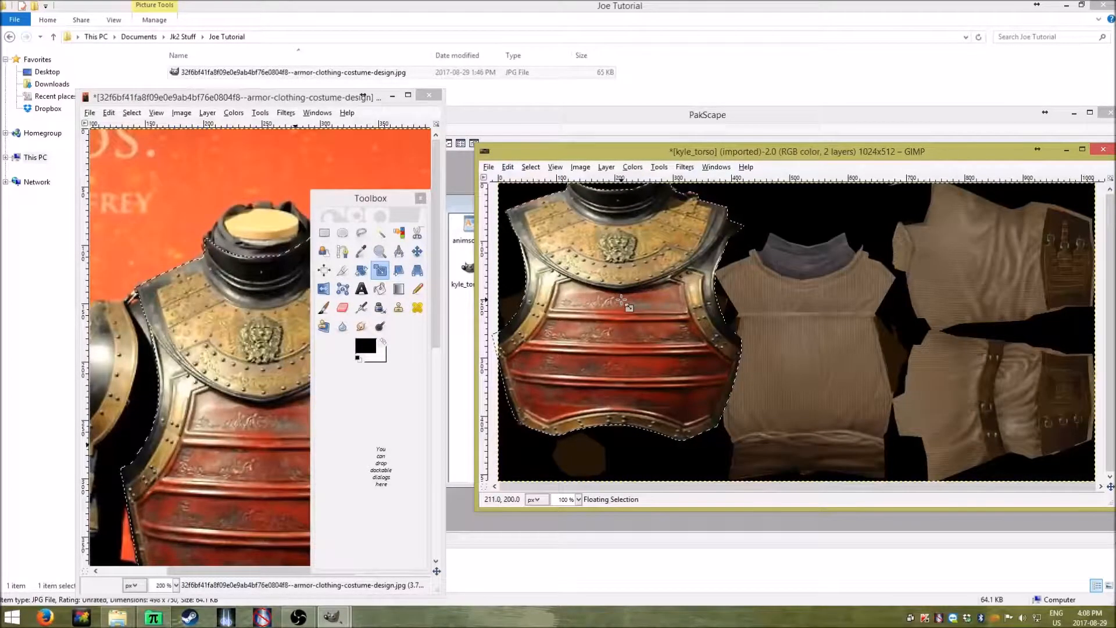
# Move the kyle_torso image window so that it lies fully on the screen
pyautogui.moveTo(832, 154); pyautogui.dragTo(813, 165)
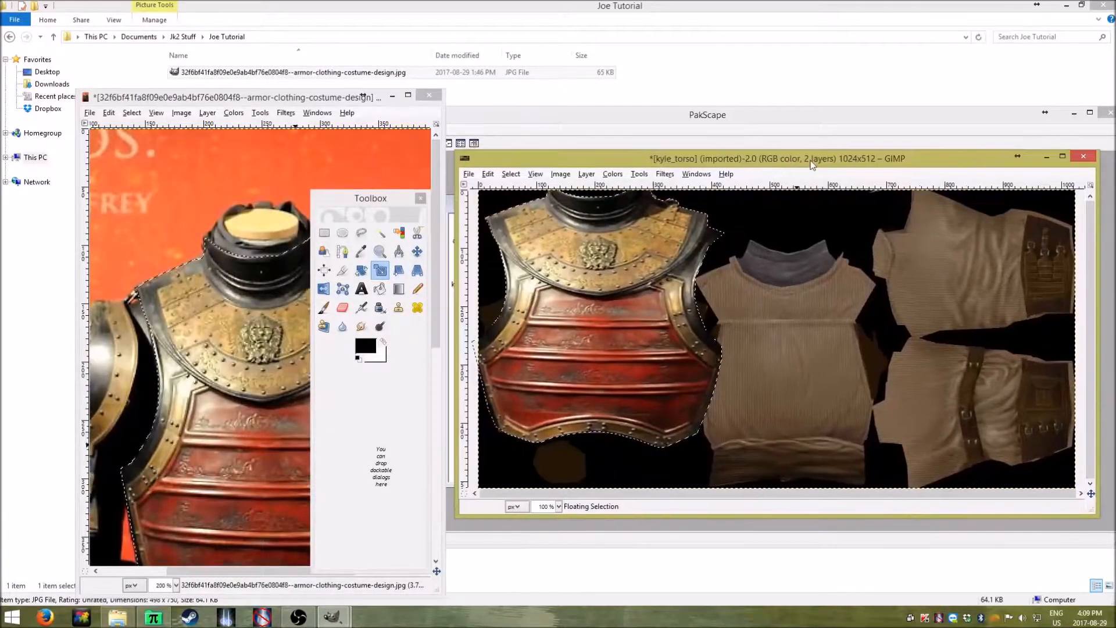
pyautogui.click(470, 175)
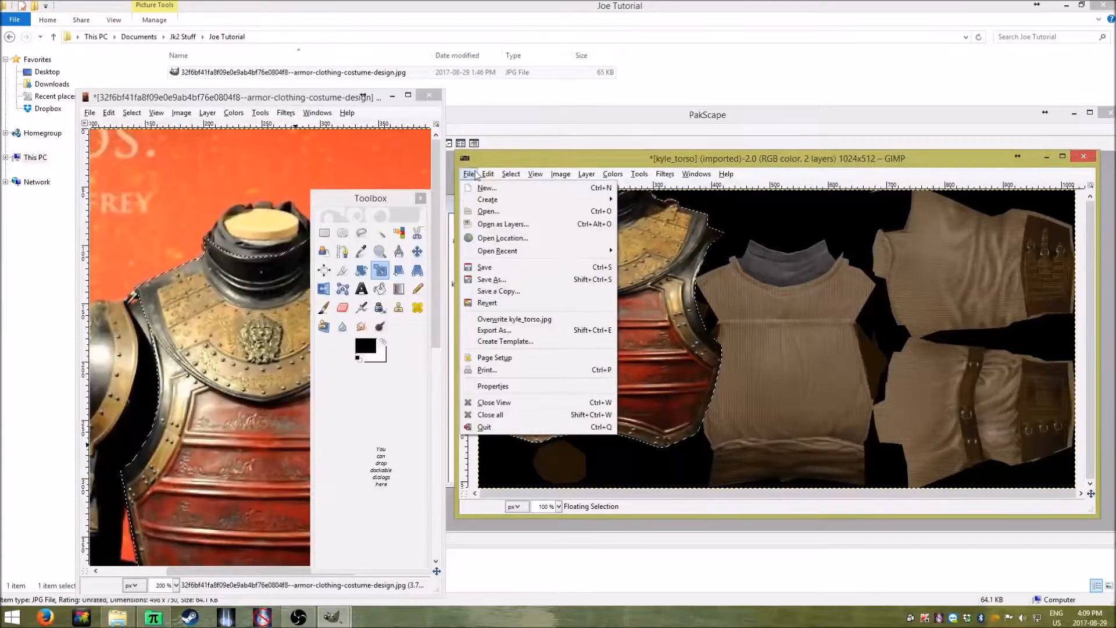
pyautogui.click(475, 174)
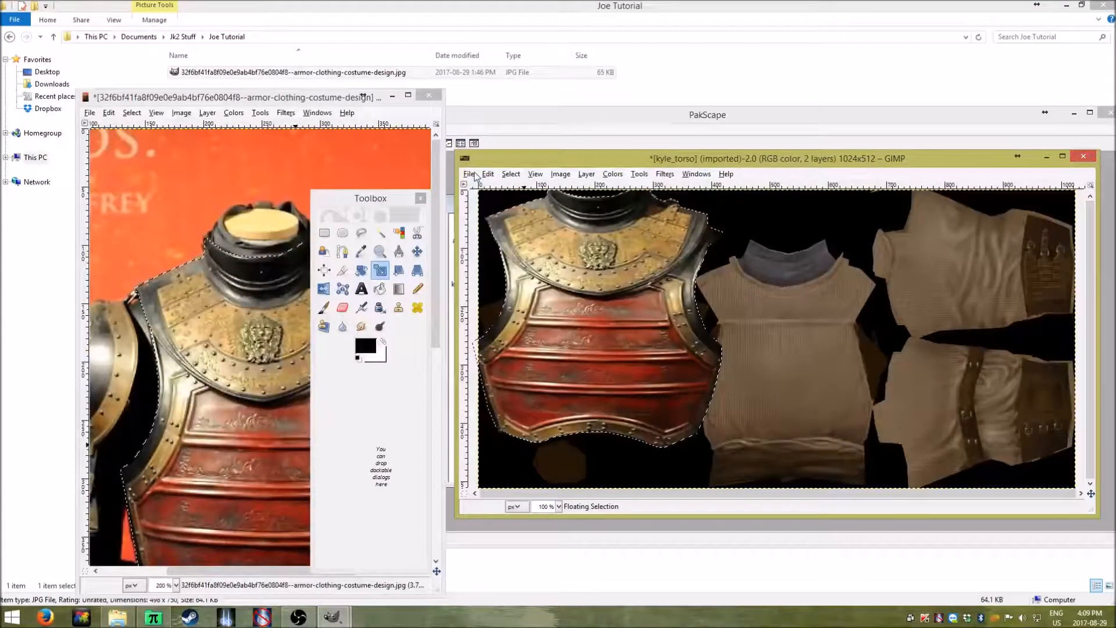
# Return the armor photo to 100% zoom and move the toolbox off it, over the edge of the kyle_torso window
pyautogui.click(294, 102)
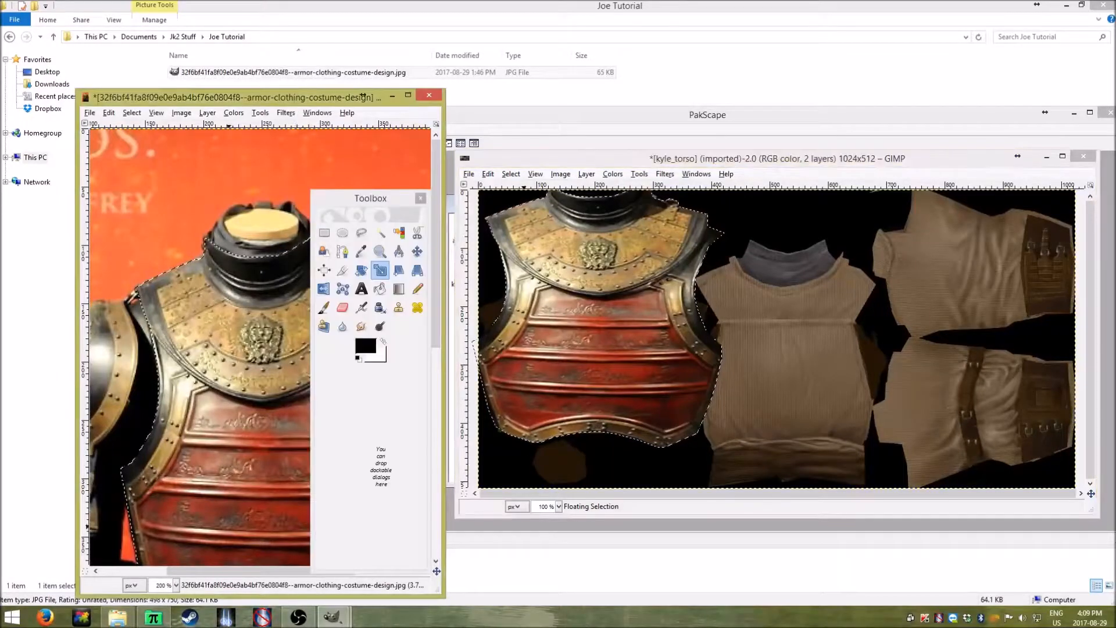
pyautogui.click(176, 585)
pyautogui.click(172, 536)
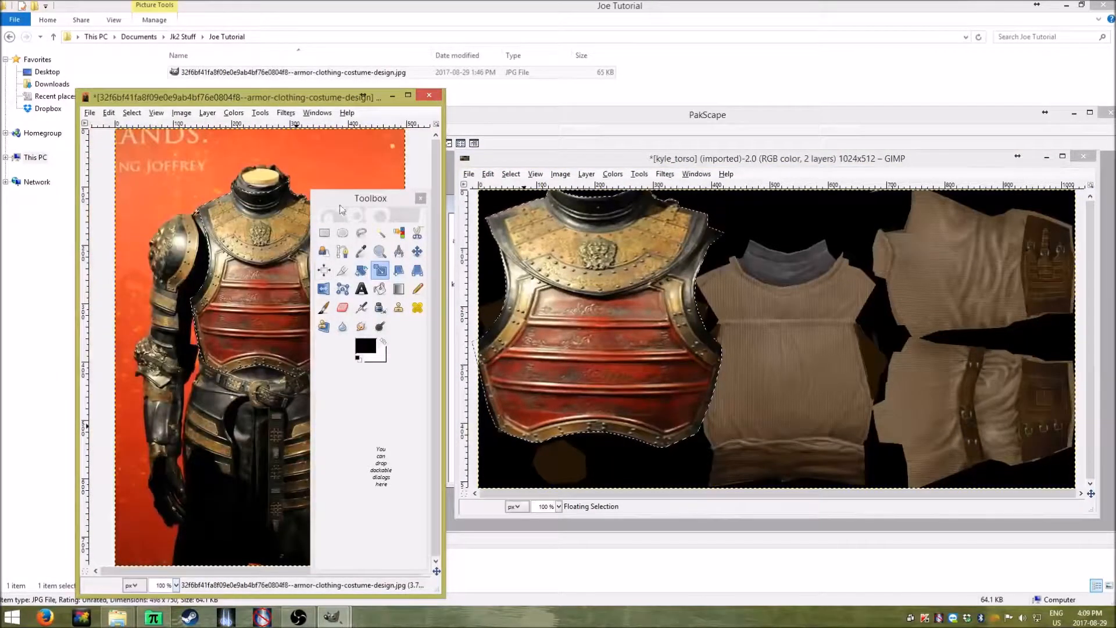
pyautogui.moveTo(341, 195); pyautogui.dragTo(507, 199)
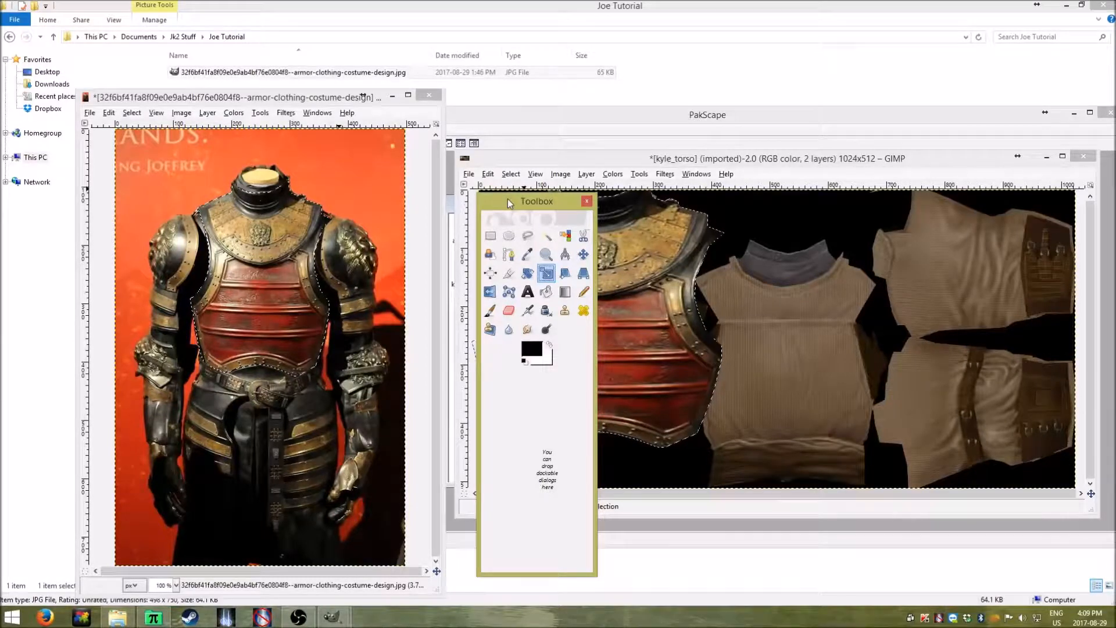
pyautogui.moveTo(507, 199); pyautogui.dragTo(423, 194)
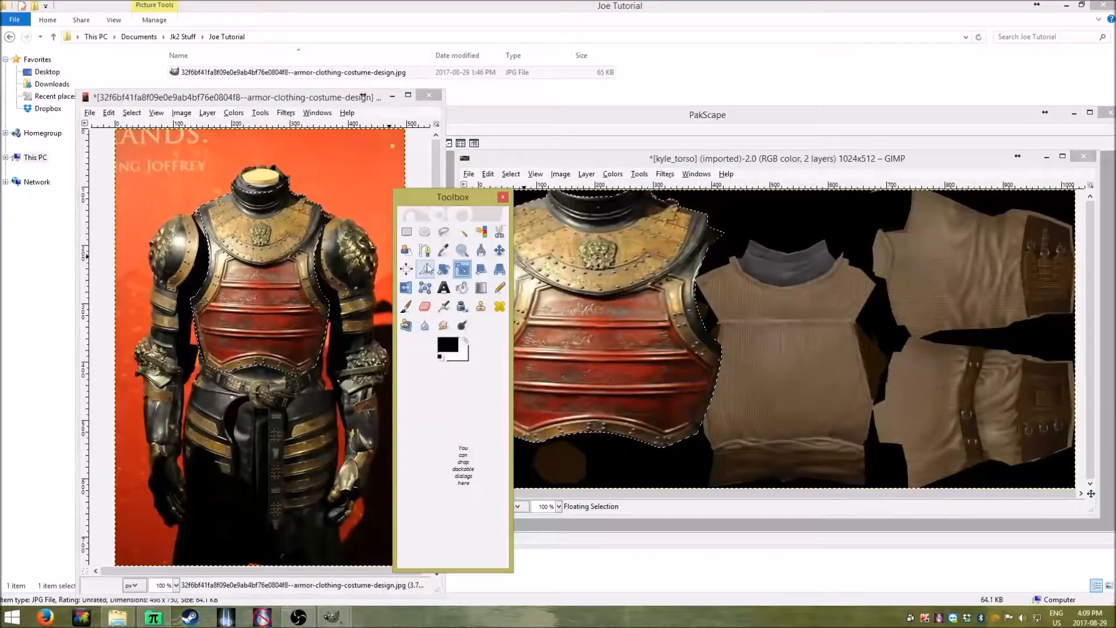
pyautogui.moveTo(427, 197); pyautogui.dragTo(476, 201)
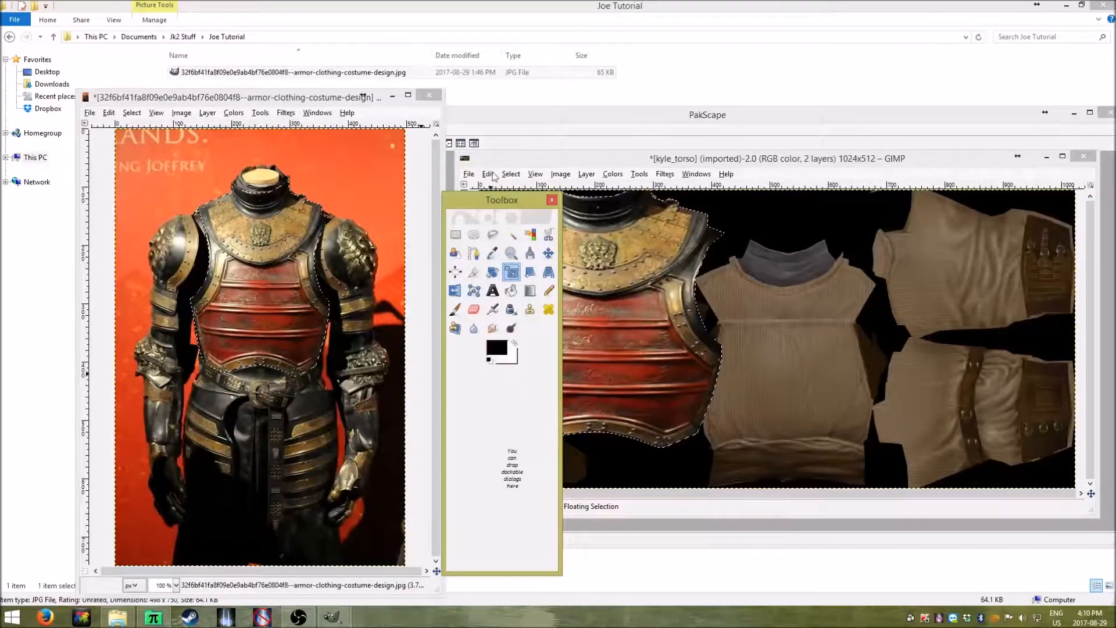
# Move the toolbox over the armor photo and start exporting the kyle_torso image into the Joe Tutorial folder
pyautogui.moveTo(496, 204); pyautogui.dragTo(375, 203)
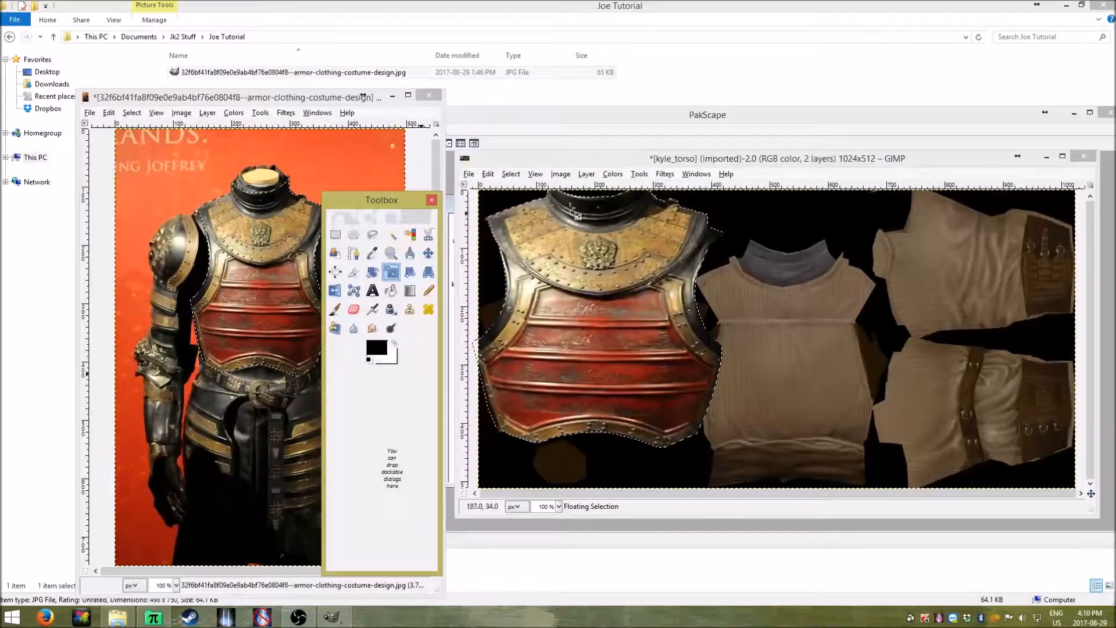
pyautogui.click(472, 174)
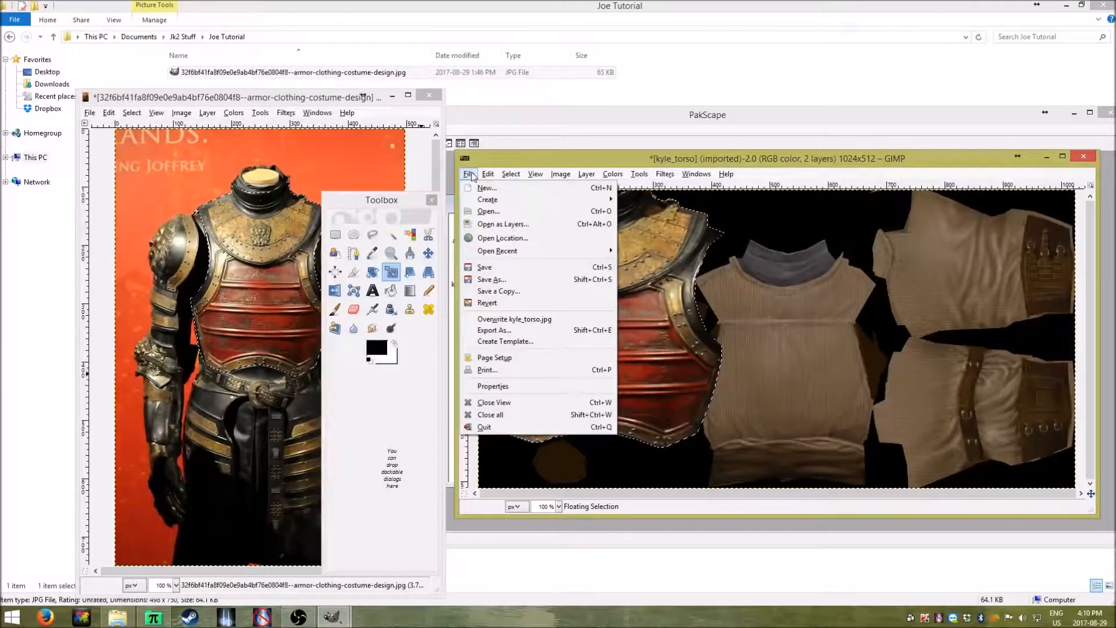
pyautogui.click(511, 330)
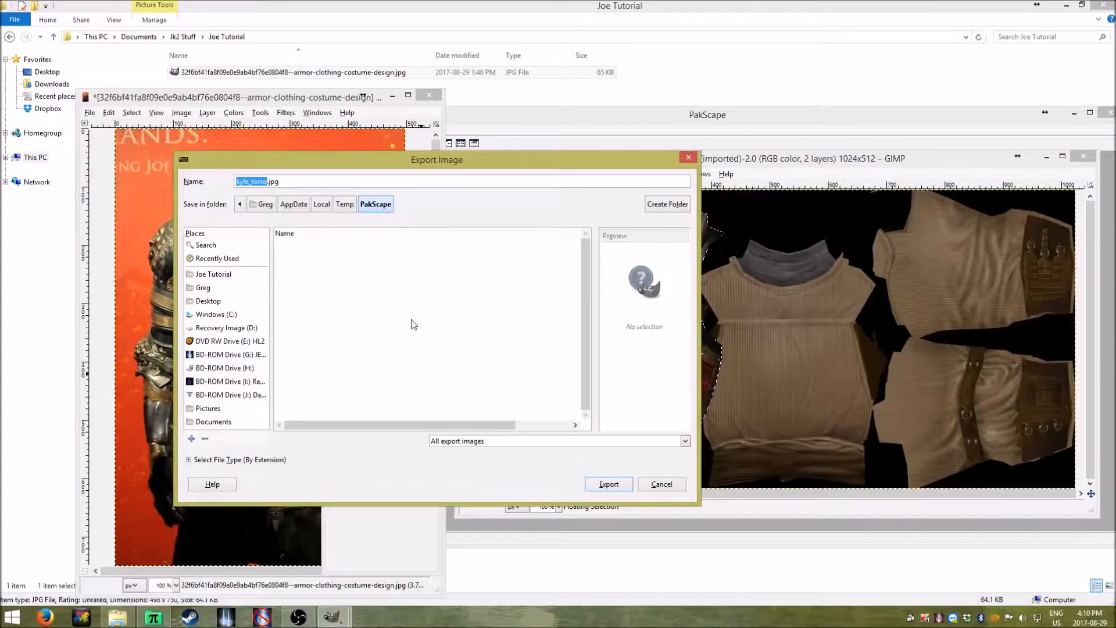
pyautogui.click(214, 274)
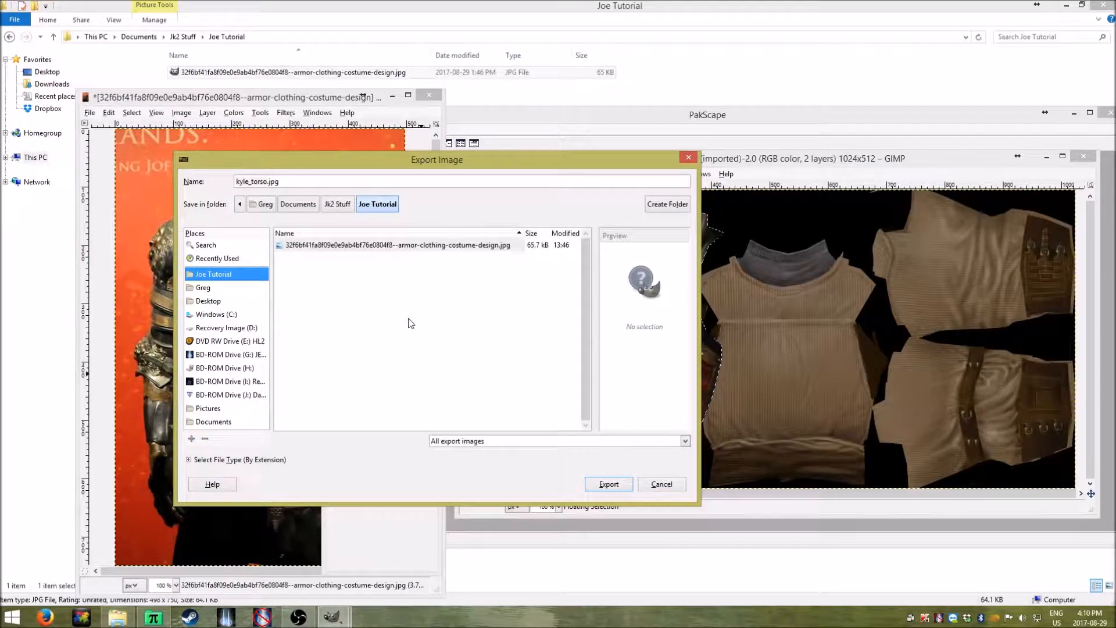
pyautogui.moveTo(440, 161); pyautogui.dragTo(592, 170)
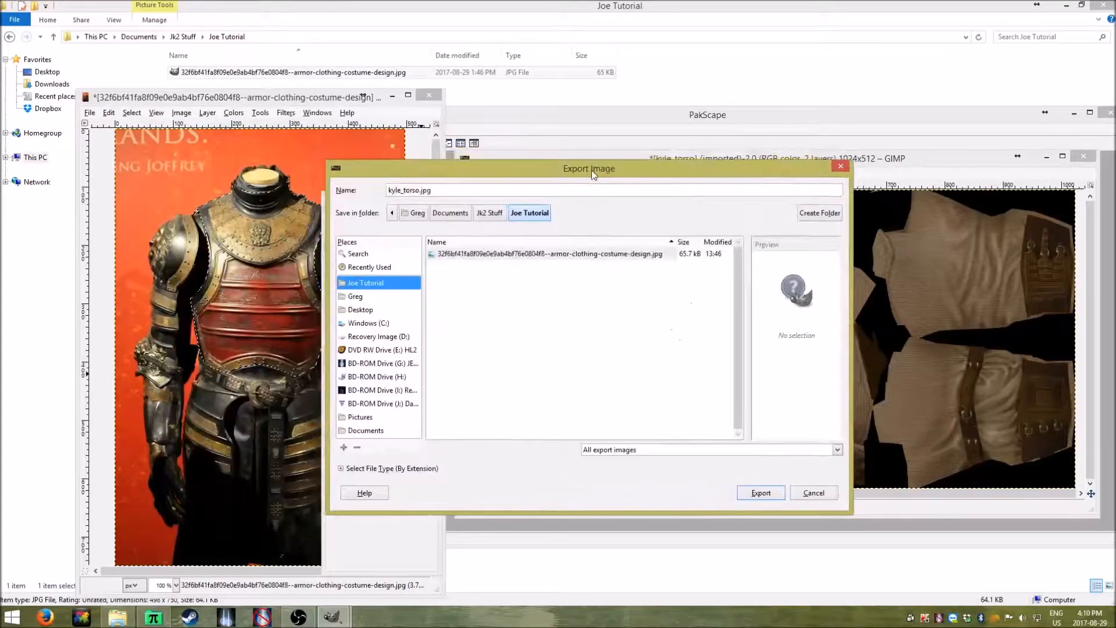
# Clear the export file name down to its .jpg extension and move the export dialog over the kyle_torso window
pyautogui.click(533, 312)
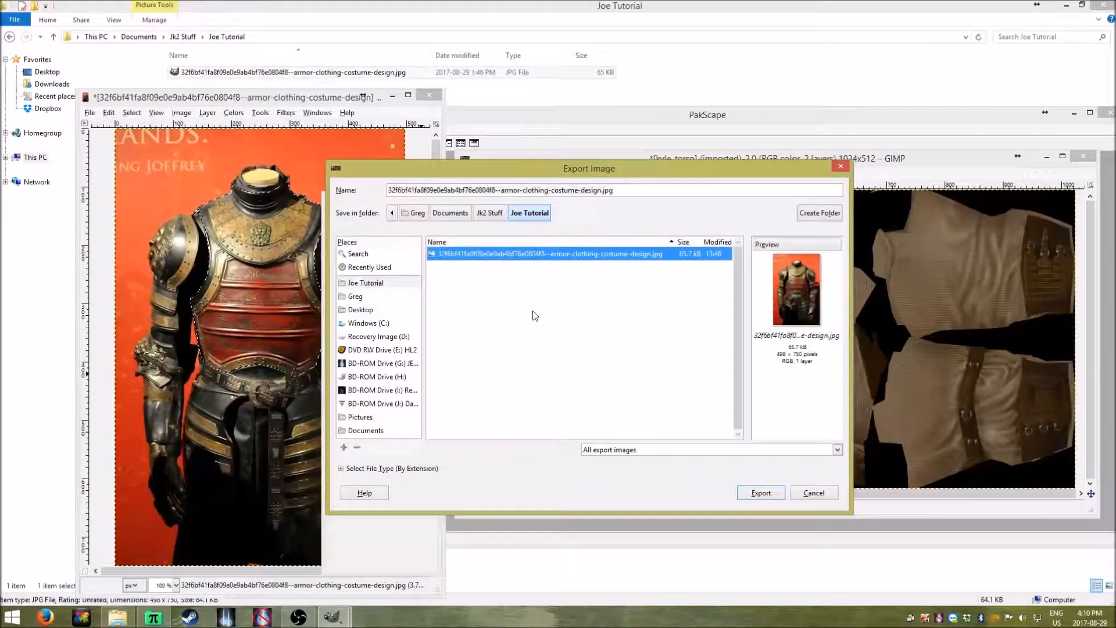
pyautogui.click(379, 283)
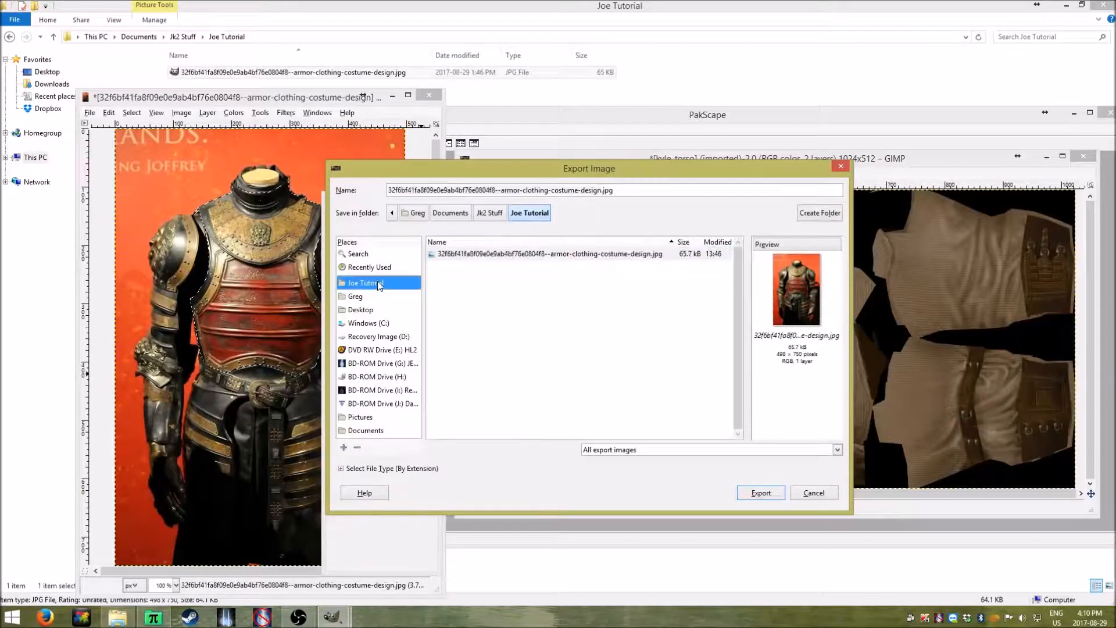
pyautogui.click(603, 191)
pyautogui.moveTo(603, 190); pyautogui.dragTo(323, 192)
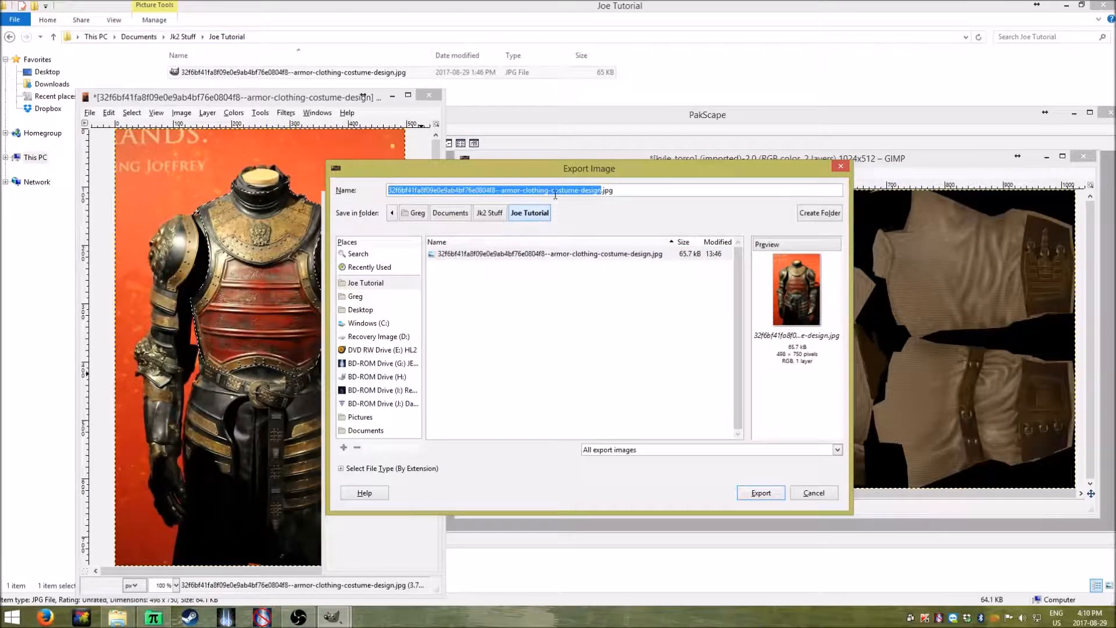
pyautogui.moveTo(569, 168); pyautogui.dragTo(700, 232)
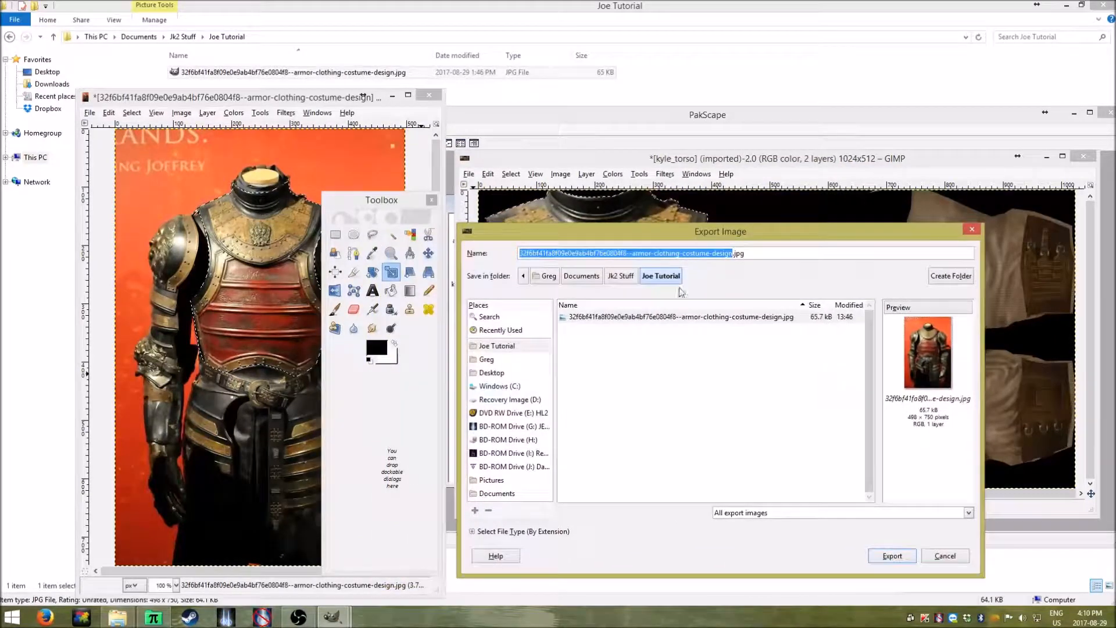
pyautogui.press('BackSpace')
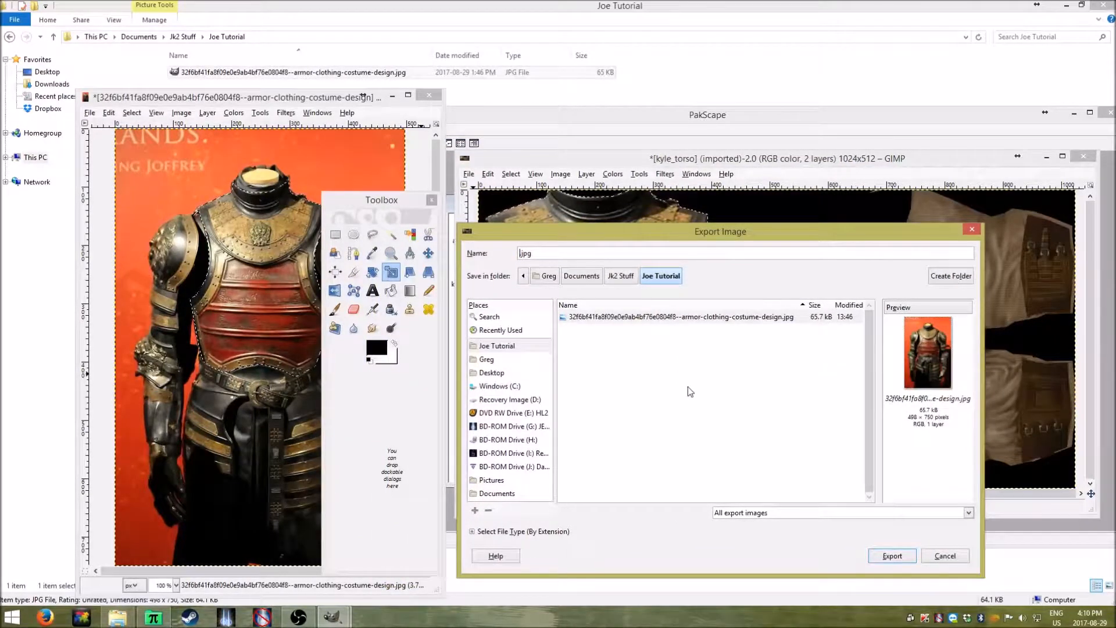
pyautogui.write('kyle_to')
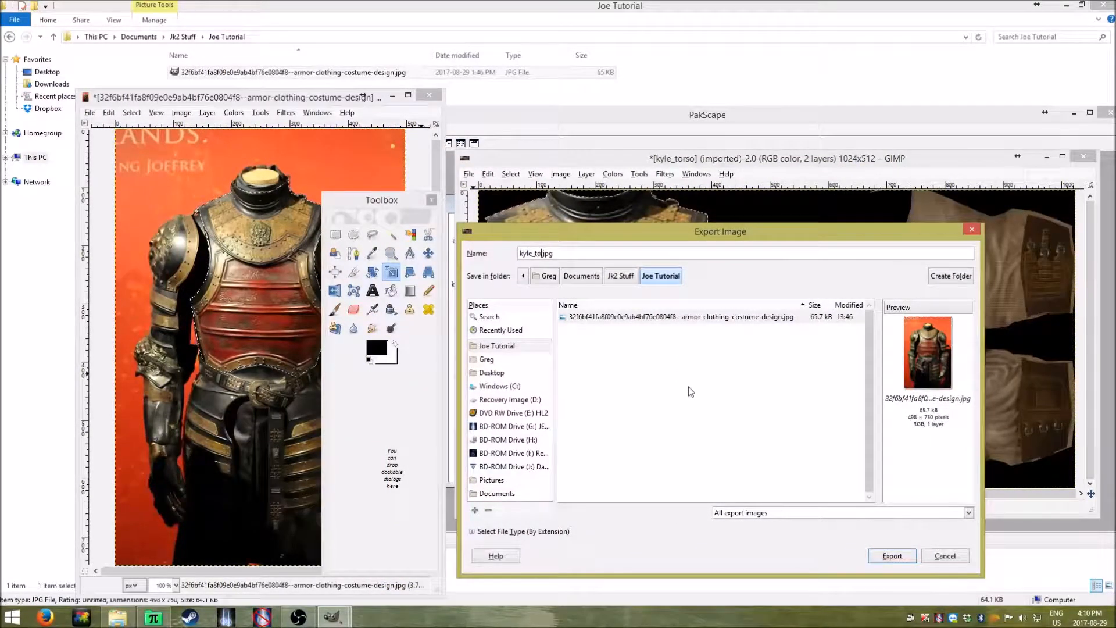
pyautogui.press('BackSpace')
pyautogui.press('BackSpace')
pyautogui.press('BackSpace')
pyautogui.press('BackSpace')
pyautogui.press('BackSpace')
pyautogui.press('BackSpace')
pyautogui.press('BackSpace')
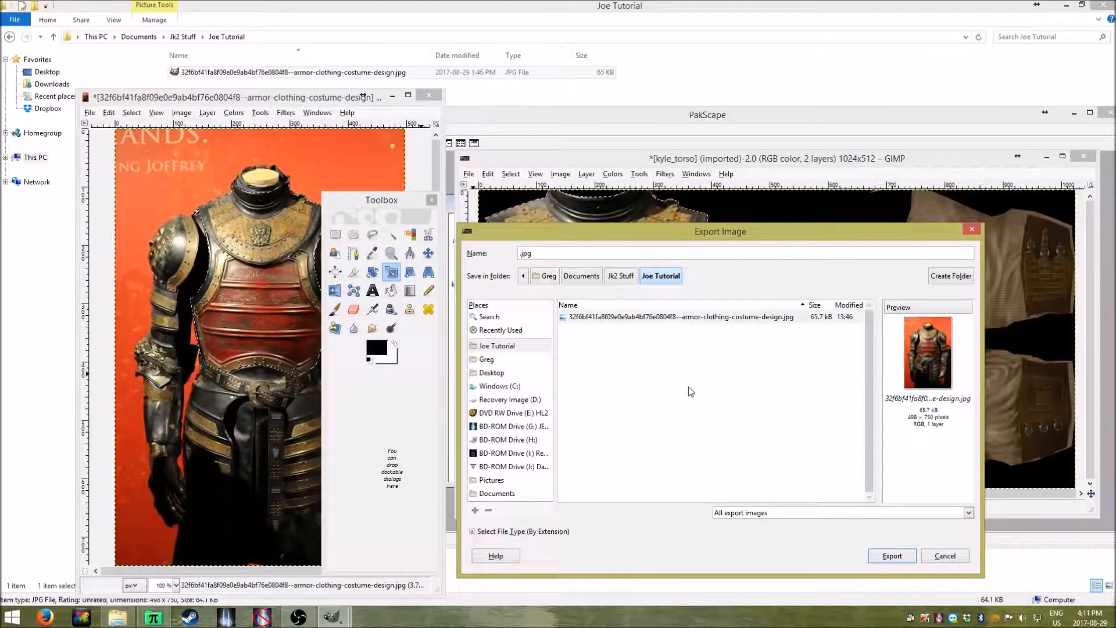
# Switch to PakScape and browse from the archive root through models and players into the joe folder
pyautogui.click(156, 617)
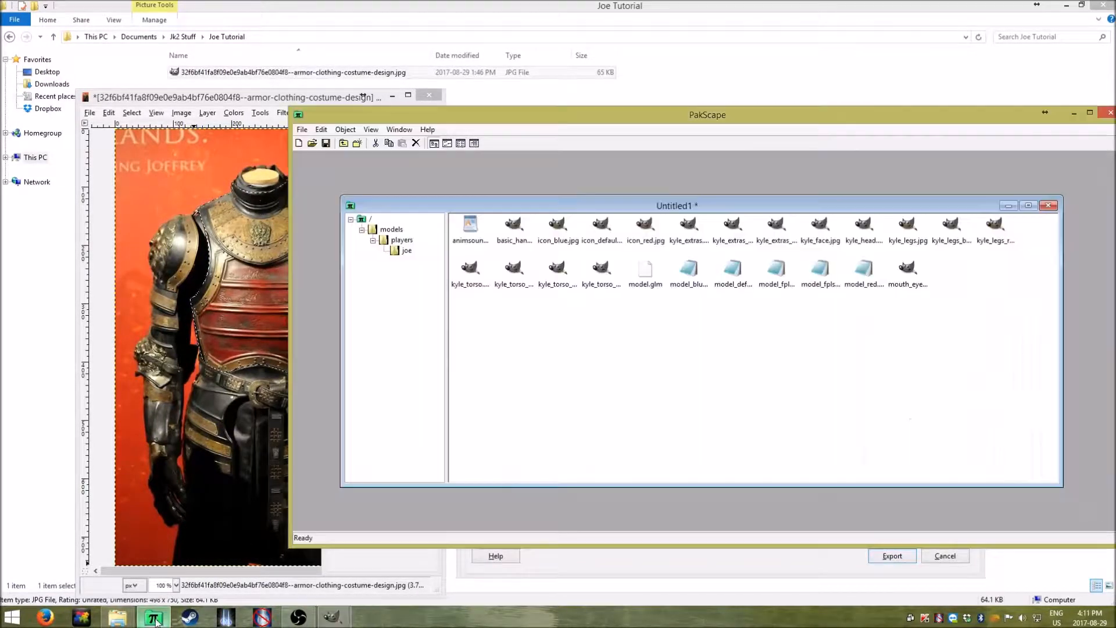
pyautogui.click(352, 220)
pyautogui.doubleClick(468, 228)
pyautogui.doubleClick(465, 230)
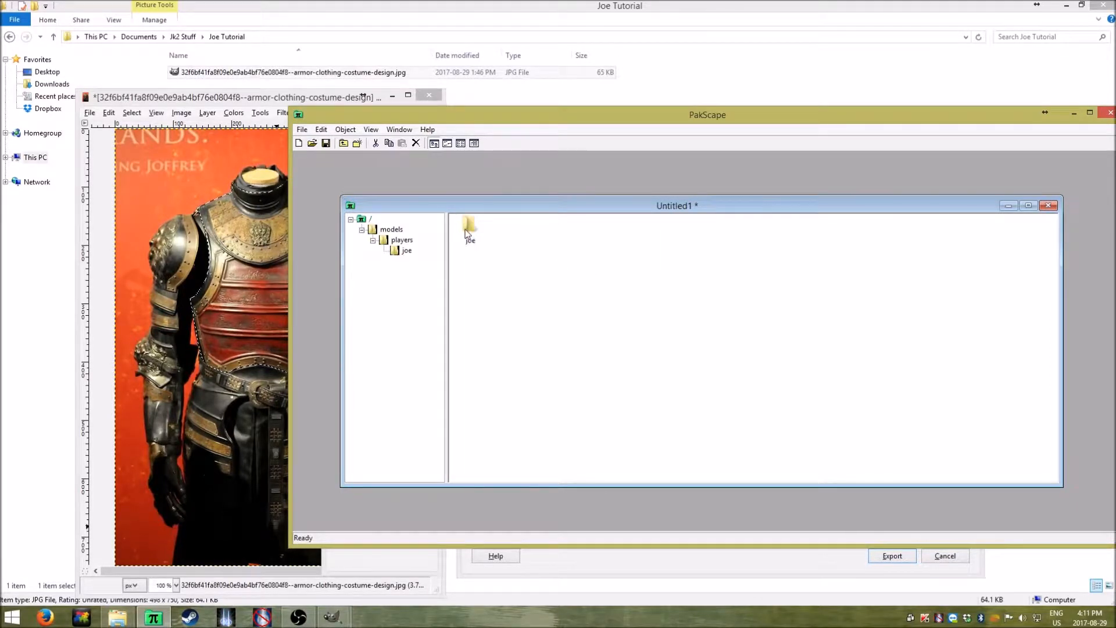
pyautogui.doubleClick(465, 229)
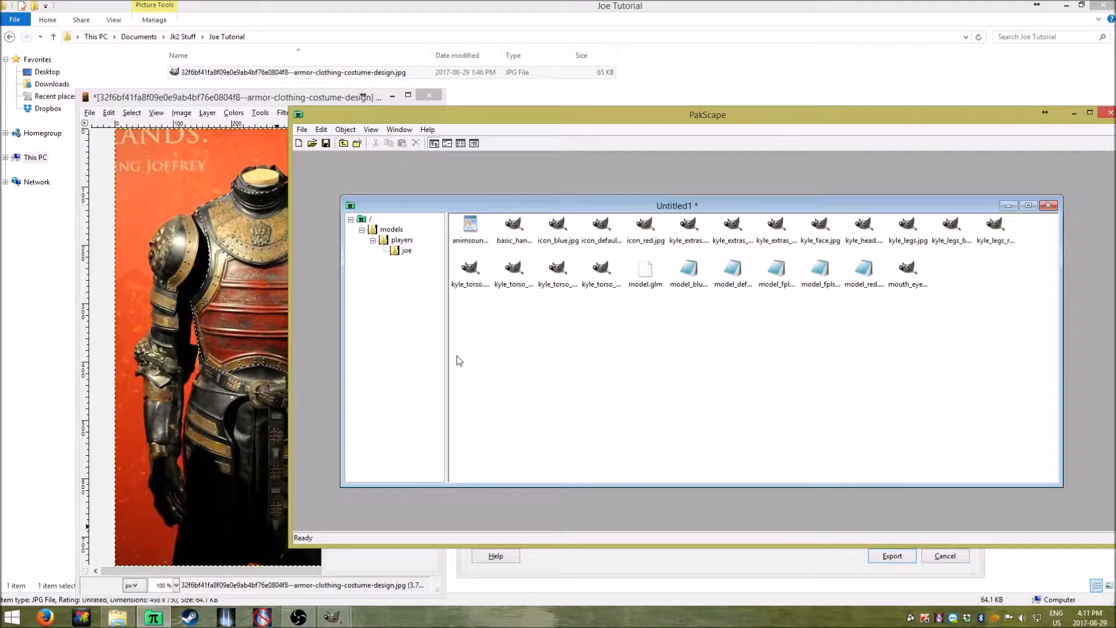
# Examine the joe folder's files, checking the full names of model_blue.skin, kyle_torso.jpg and the other kyle_torso textures
pyautogui.click(305, 131)
pyautogui.click(675, 365)
pyautogui.click(404, 255)
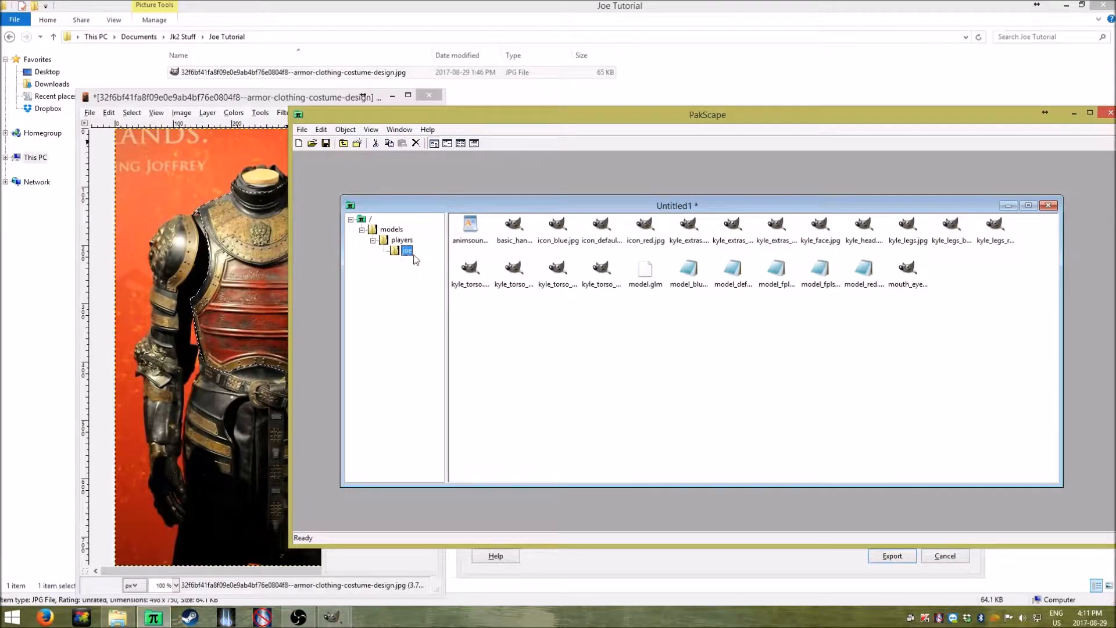
pyautogui.click(539, 336)
pyautogui.click(689, 285)
pyautogui.click(738, 344)
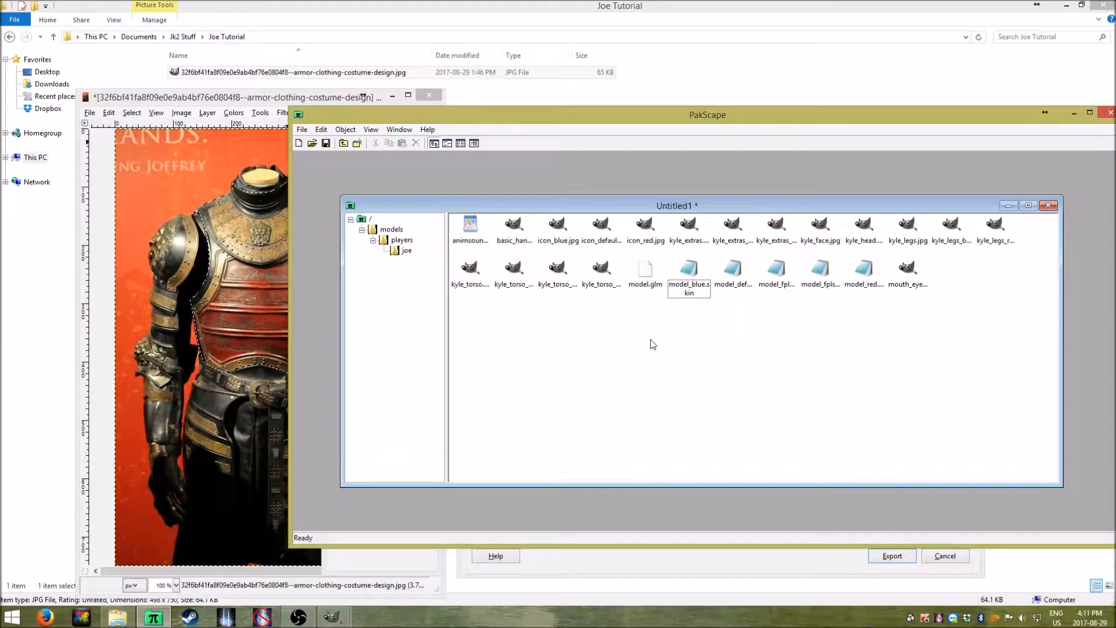
pyautogui.click(470, 283)
pyautogui.click(563, 378)
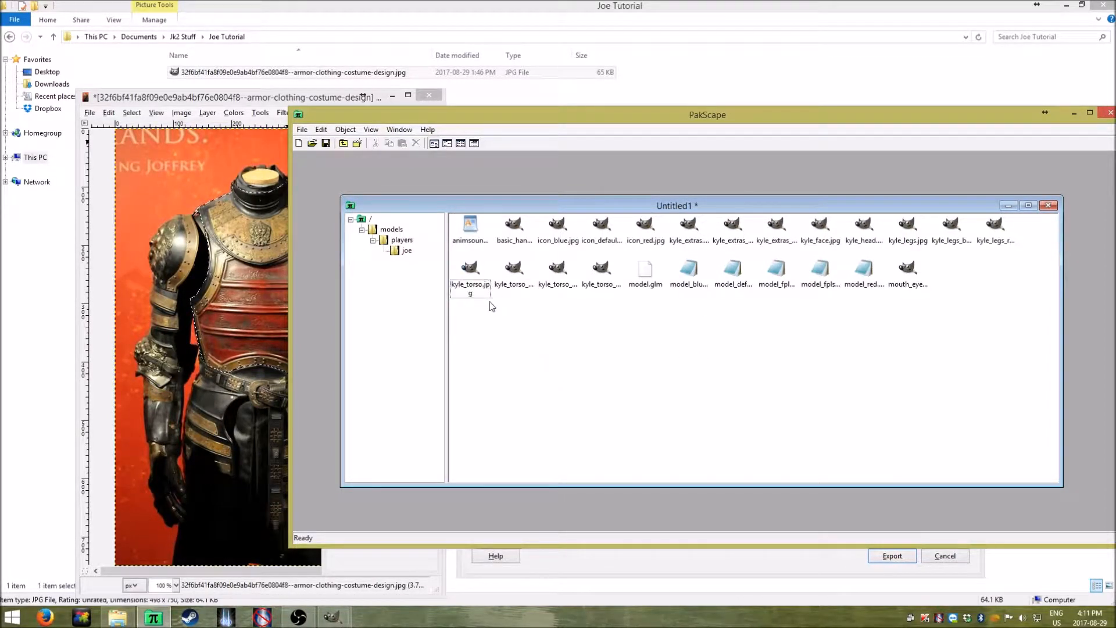
pyautogui.click(463, 287)
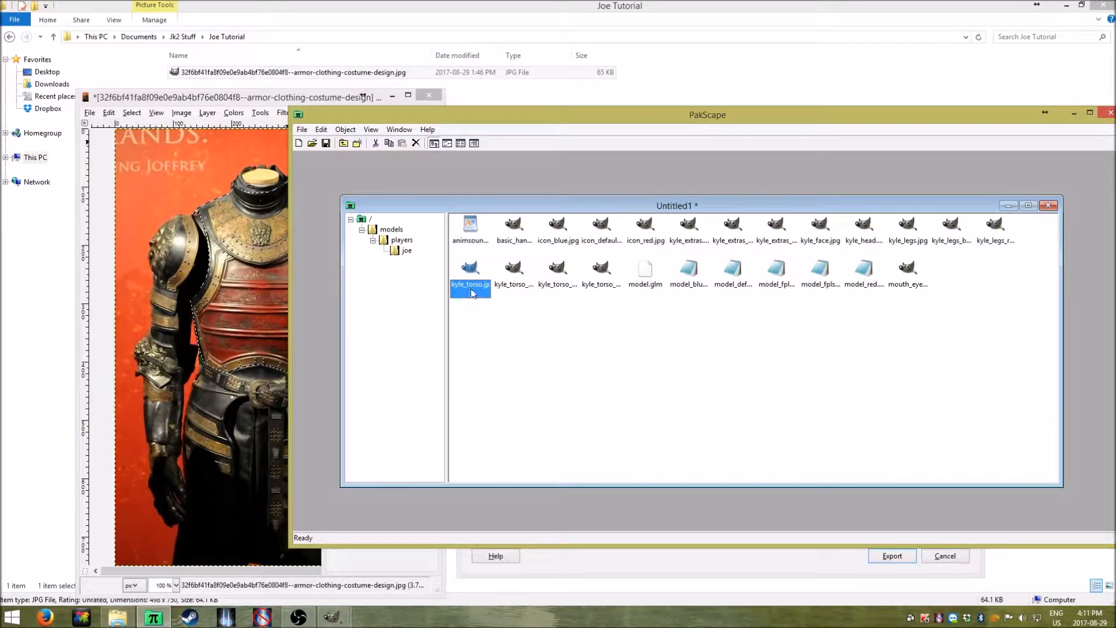
pyautogui.click(505, 285)
pyautogui.click(562, 288)
pyautogui.click(589, 287)
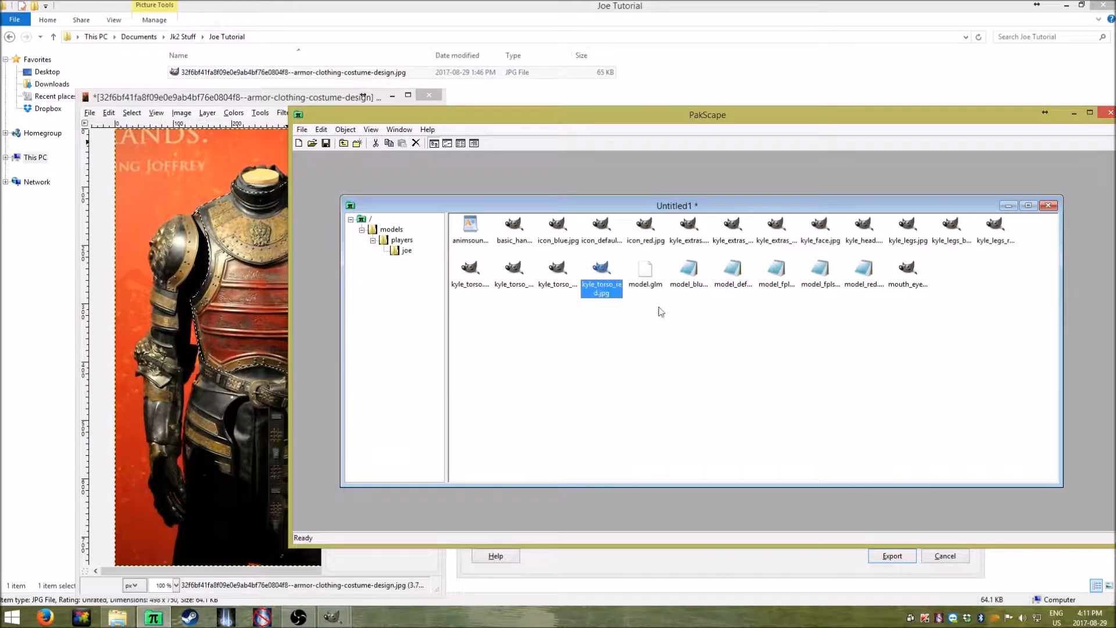
pyautogui.click(734, 313)
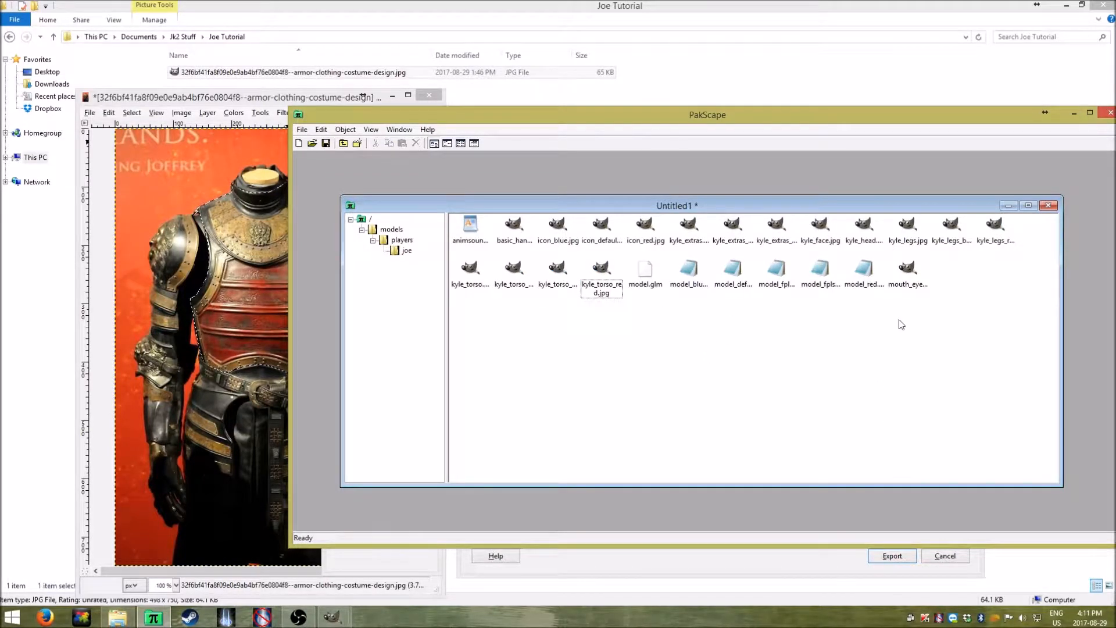
pyautogui.click(914, 271)
pyautogui.click(905, 351)
pyautogui.click(917, 269)
pyautogui.click(921, 326)
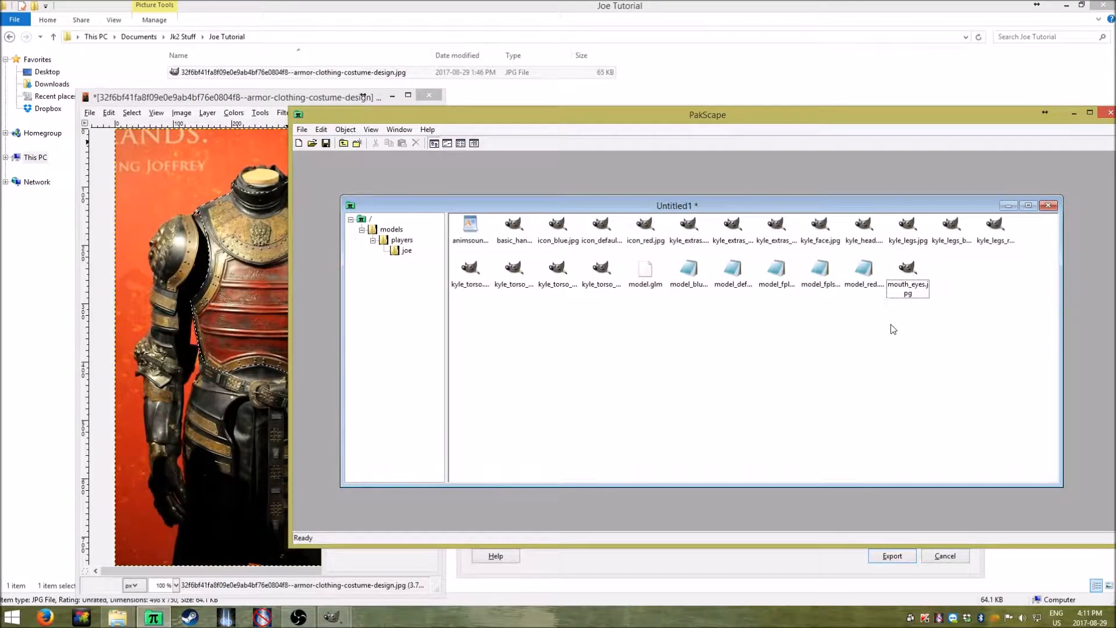
pyautogui.click(905, 271)
pyautogui.click(873, 331)
pyautogui.click(914, 276)
pyautogui.click(884, 318)
# Open model_default.skin from the joe folder in Notepad and place its window so the text lines are readable
pyautogui.doubleClick(736, 270)
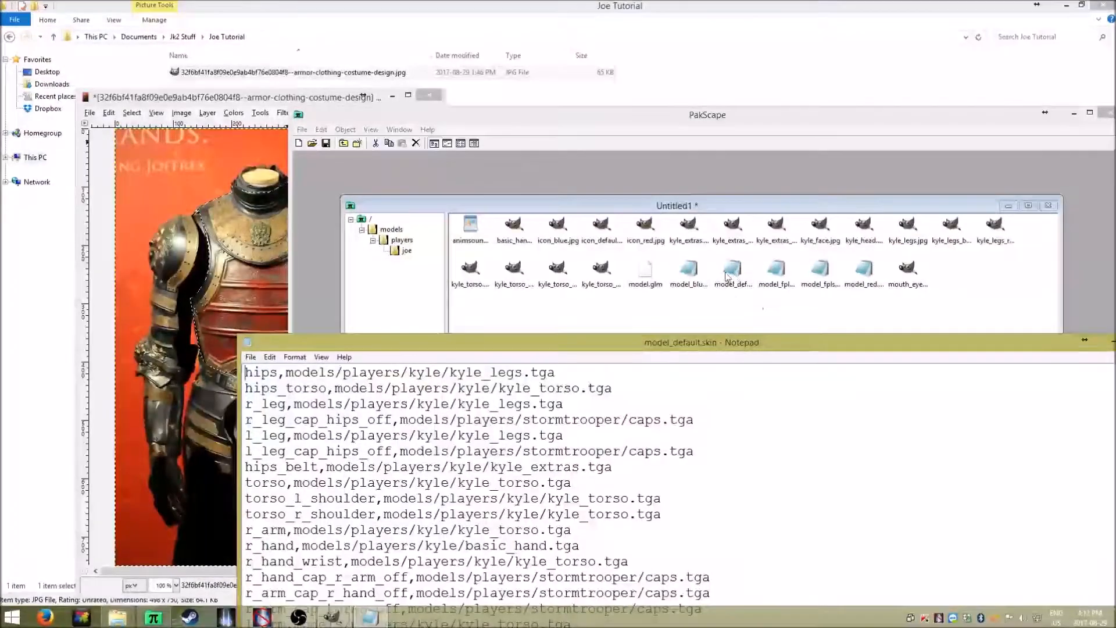
pyautogui.moveTo(700, 349); pyautogui.dragTo(650, 116)
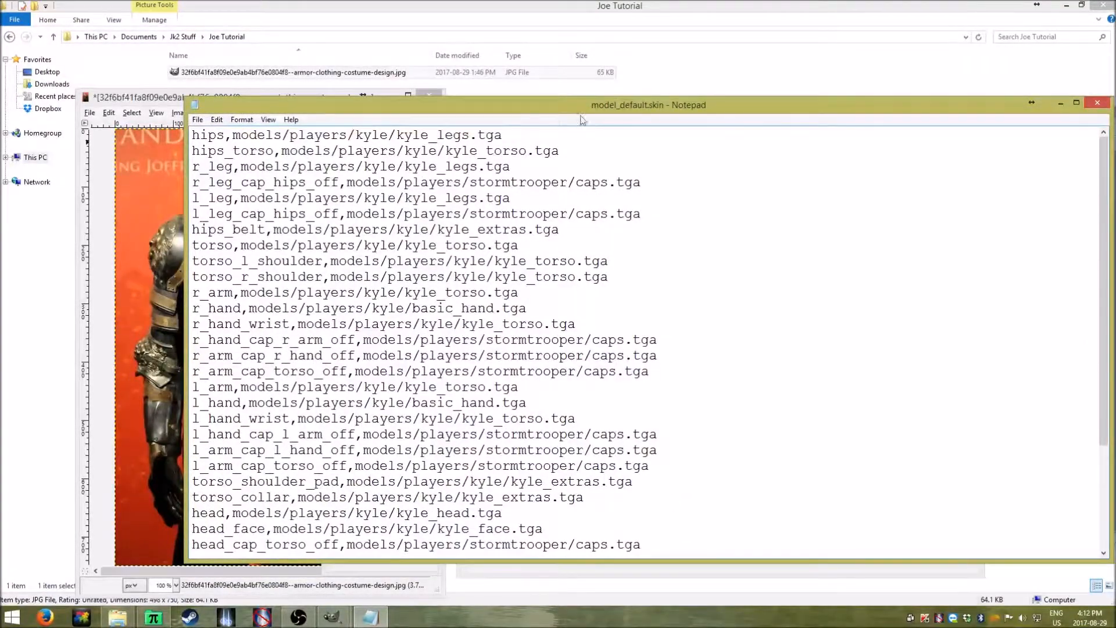
pyautogui.moveTo(593, 104); pyautogui.dragTo(555, 150)
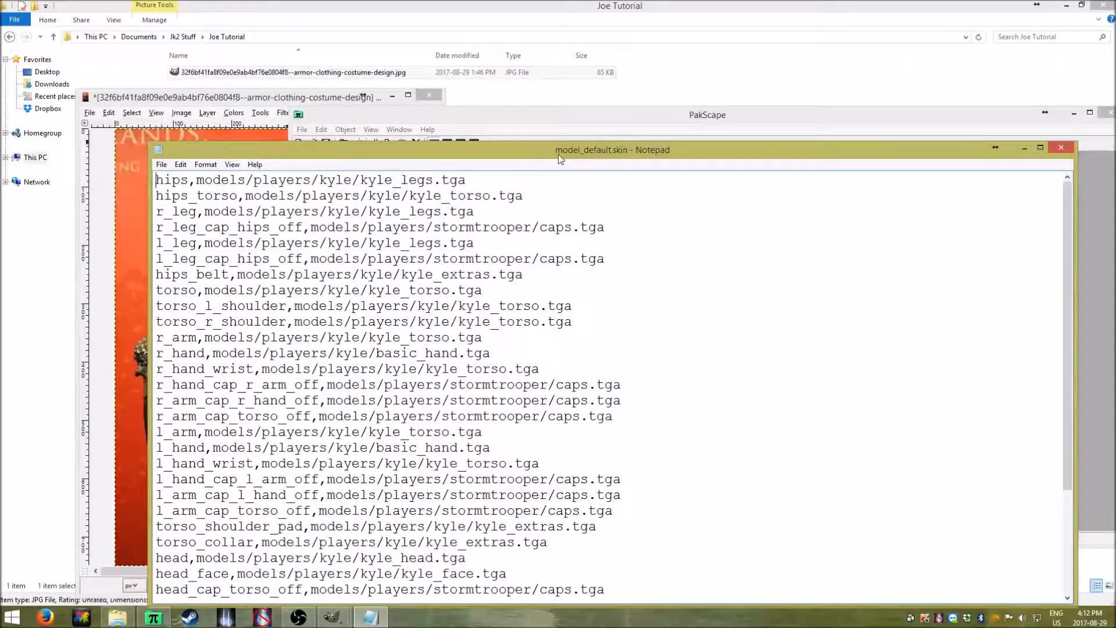
pyautogui.doubleClick(602, 151)
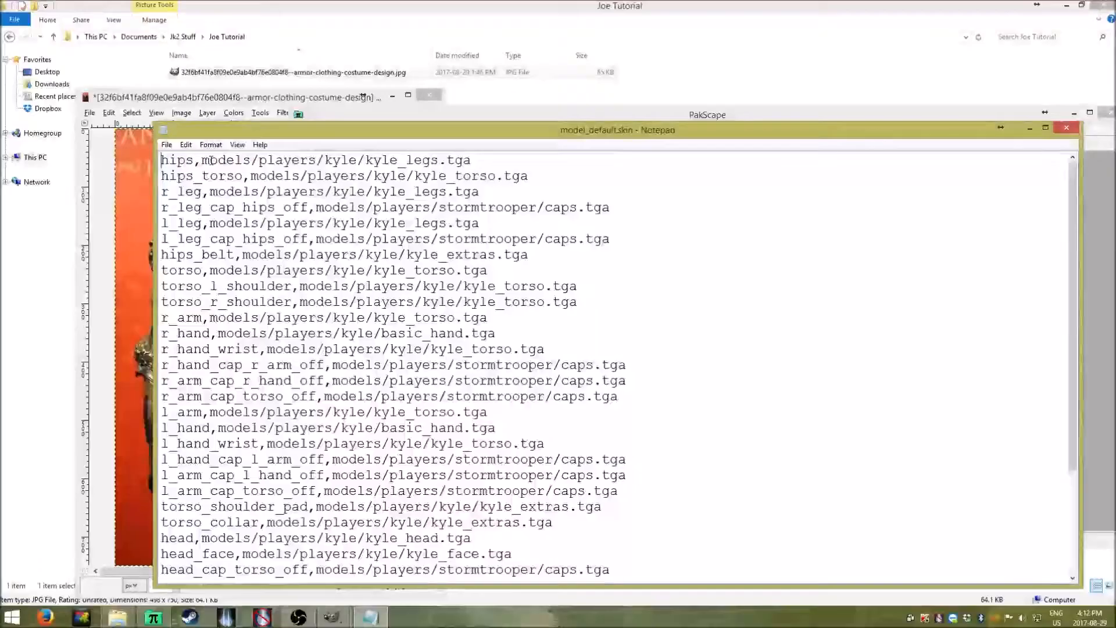
# Examine the hips line of model_default.skin, focusing on its texture path and the kyle_legs.tga file name
pyautogui.moveTo(161, 164); pyautogui.dragTo(495, 157)
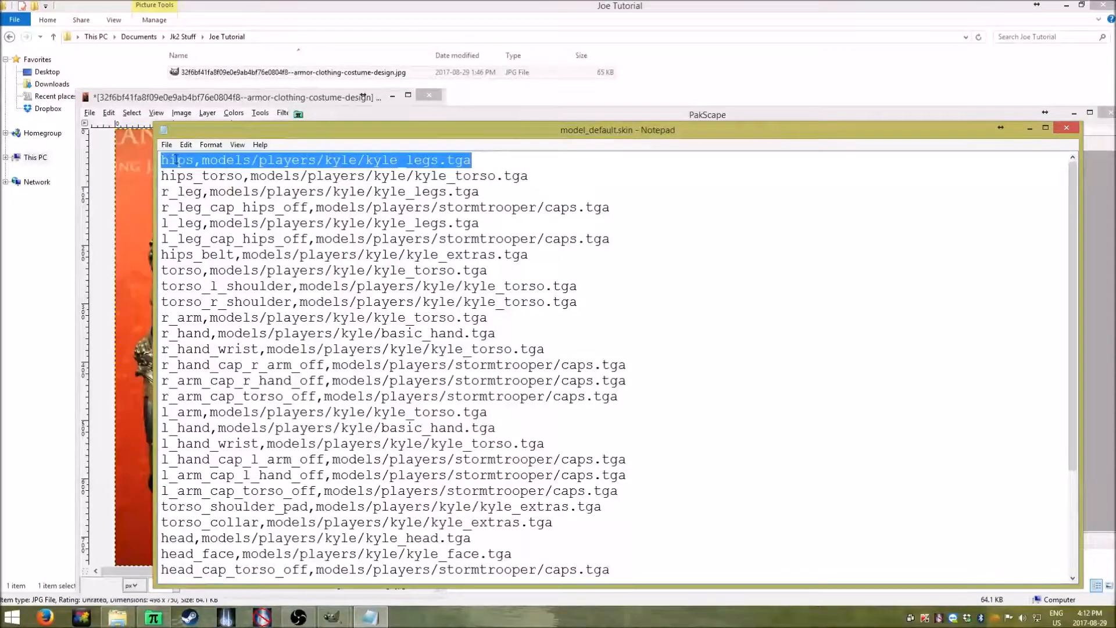
pyautogui.click(284, 160)
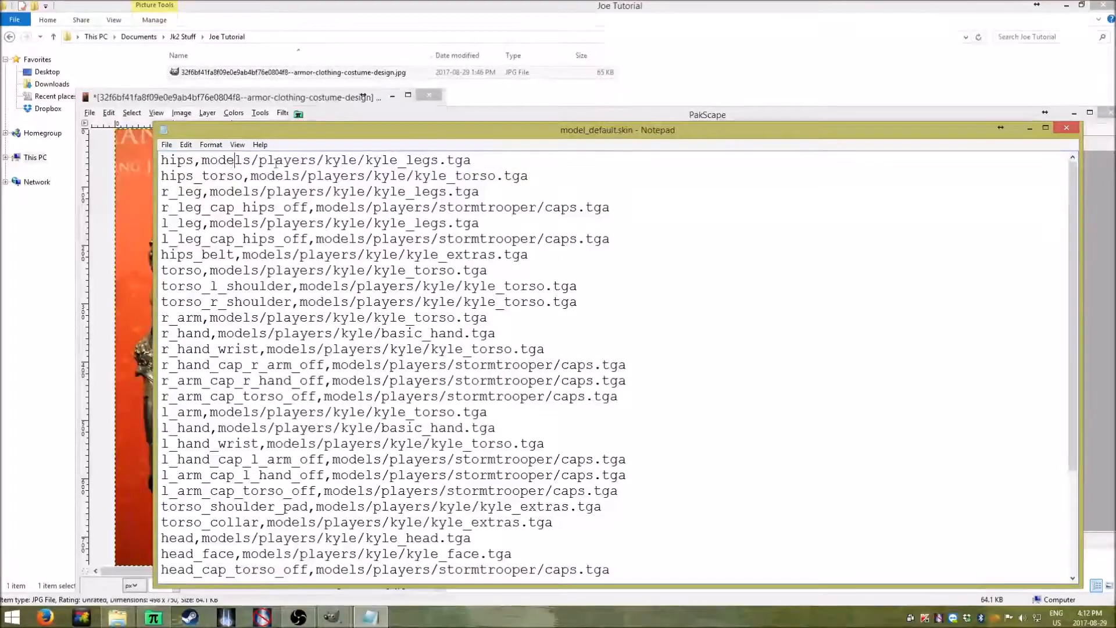
pyautogui.moveTo(366, 160); pyautogui.dragTo(398, 161)
pyautogui.click(400, 160)
pyautogui.moveTo(472, 160); pyautogui.dragTo(367, 167)
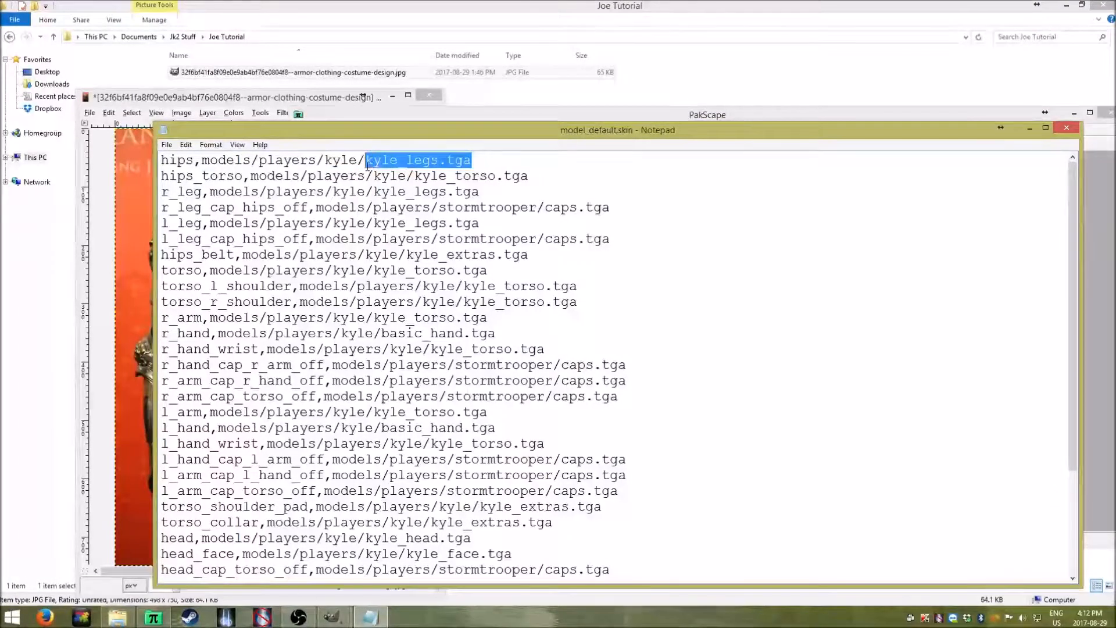
pyautogui.click(473, 160)
# Move the Notepad window below the PakScape file list and check the name of kyle_torso.jpg in the joe folder
pyautogui.moveTo(525, 133); pyautogui.dragTo(641, 360)
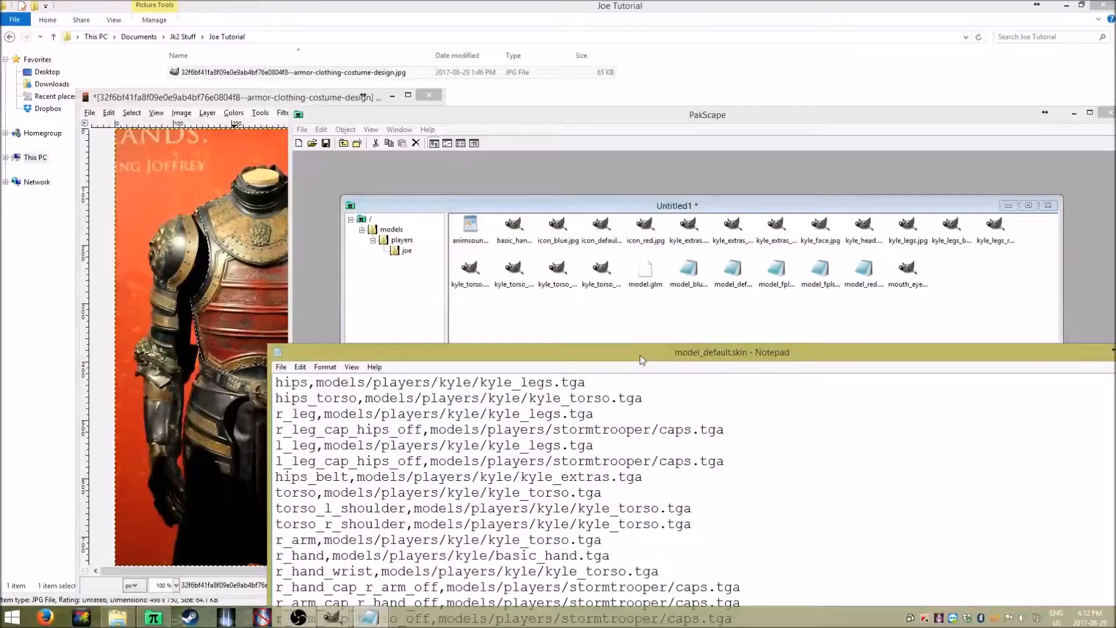
pyautogui.click(505, 311)
pyautogui.click(470, 269)
pyautogui.click(473, 286)
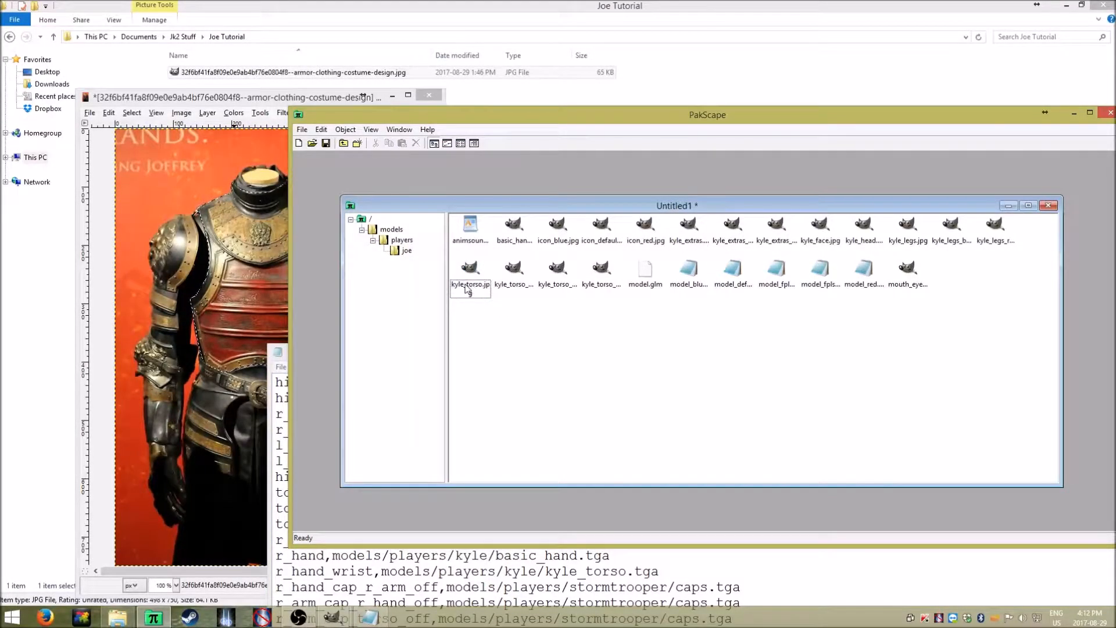
pyautogui.click(467, 290)
pyautogui.click(509, 351)
pyautogui.click(471, 289)
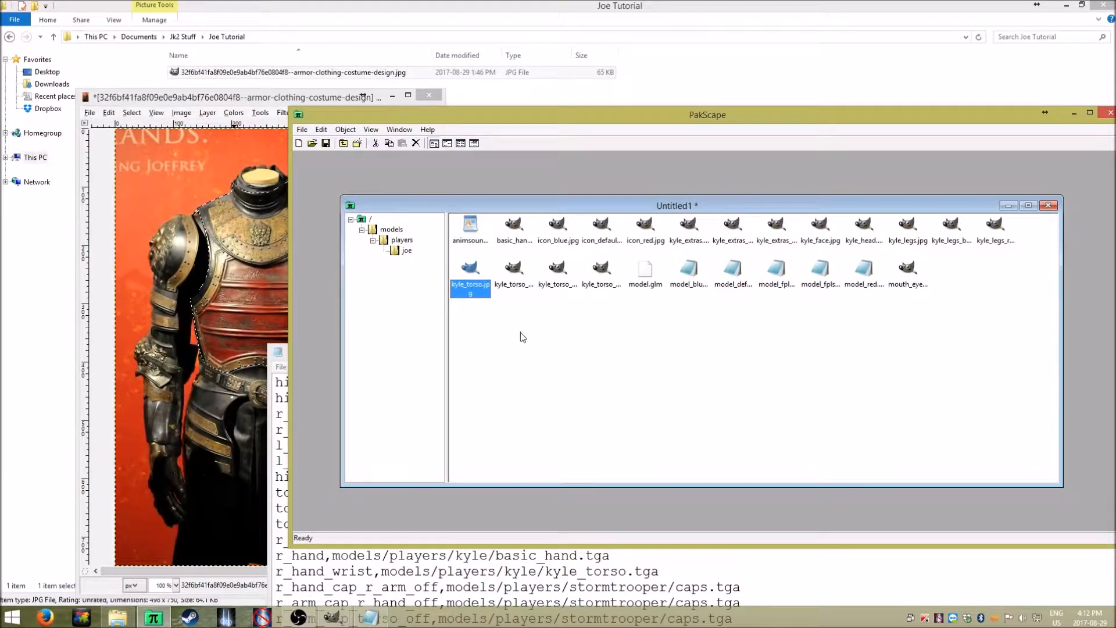
pyautogui.click(523, 337)
# Compare the hips_torso line's kyle folder and texture path in model_default.skin with the files in the joe folder
pyautogui.click(537, 571)
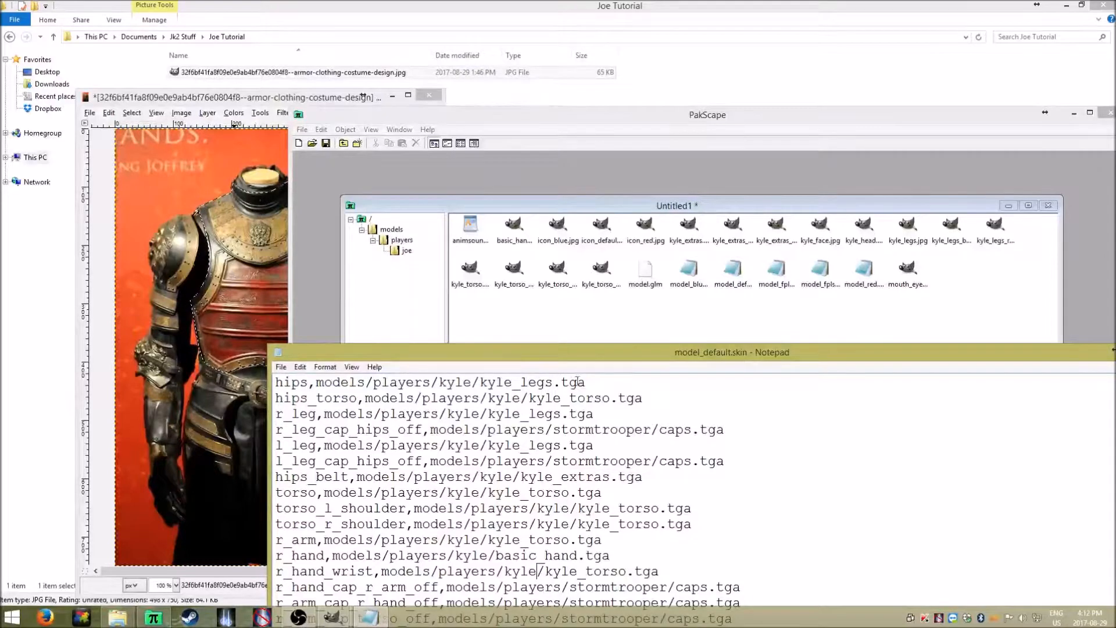
pyautogui.moveTo(643, 399); pyautogui.dragTo(275, 400)
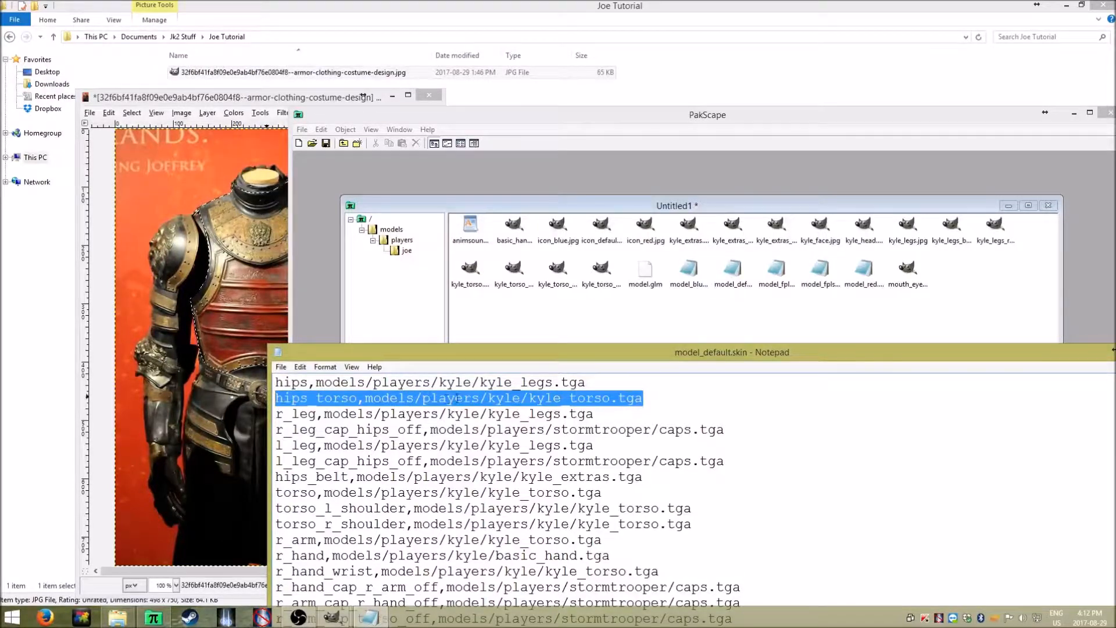
pyautogui.moveTo(480, 399); pyautogui.dragTo(529, 400)
pyautogui.click(602, 334)
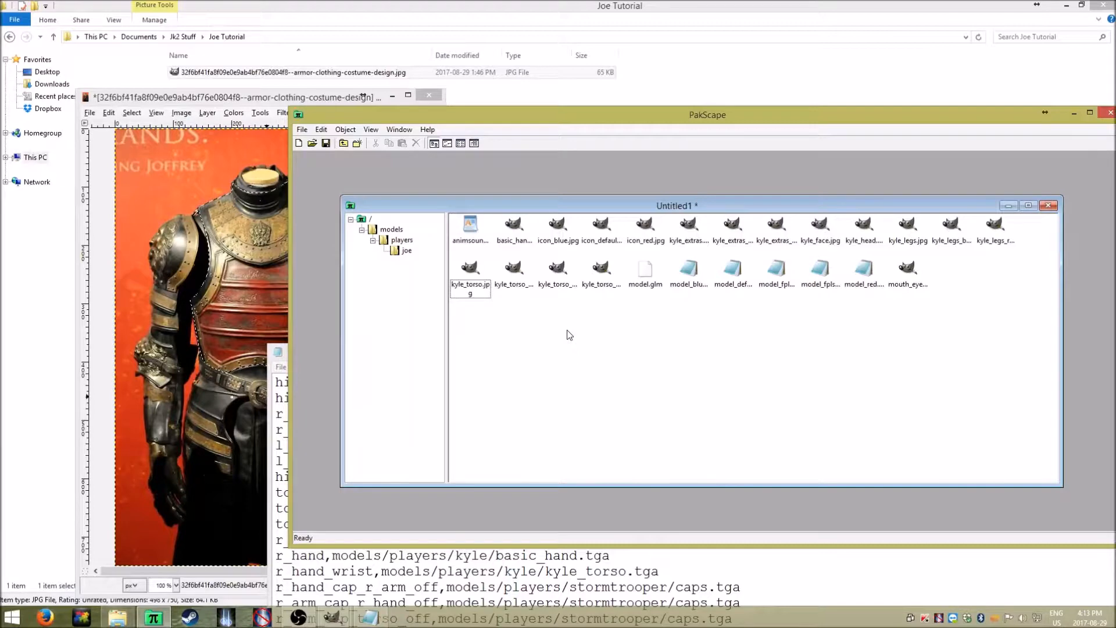
# Shift the Untitled1 package window slightly in PakScape and examine the hips and hips_torso lines of model_default.skin in Notepad
pyautogui.moveTo(539, 205); pyautogui.dragTo(526, 208)
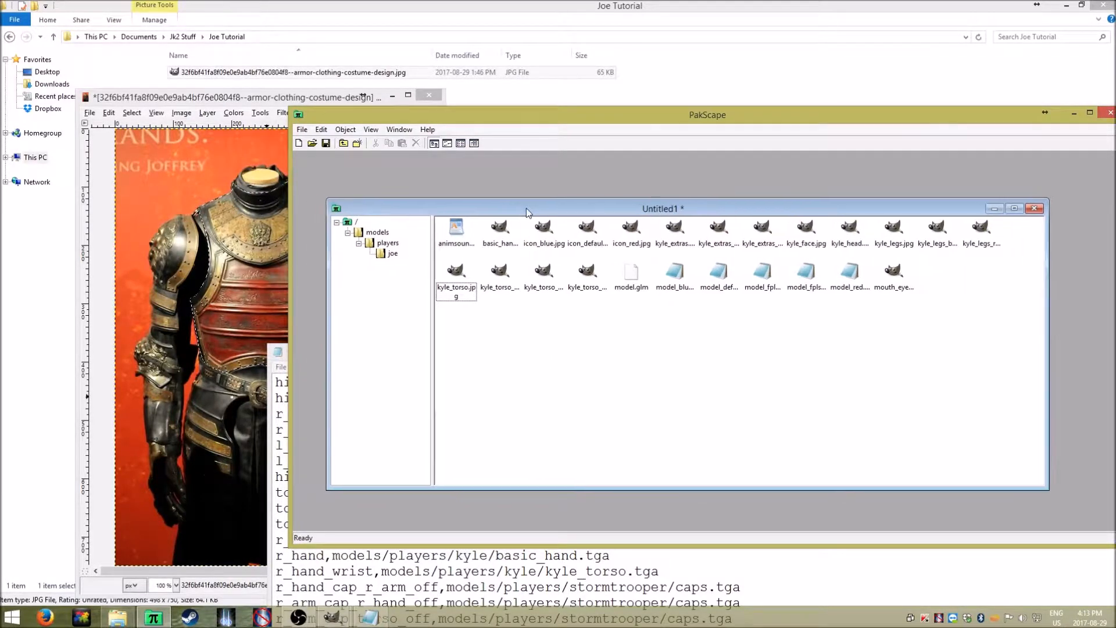
pyautogui.click(517, 549)
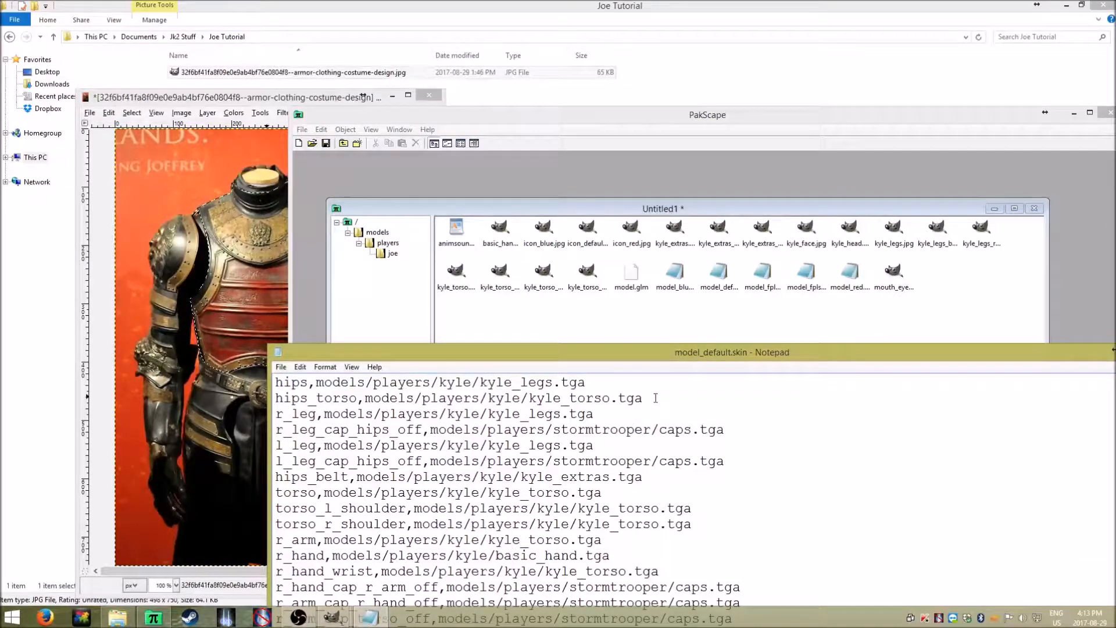
pyautogui.moveTo(654, 398); pyautogui.dragTo(585, 399)
pyautogui.moveTo(556, 387); pyautogui.dragTo(269, 399)
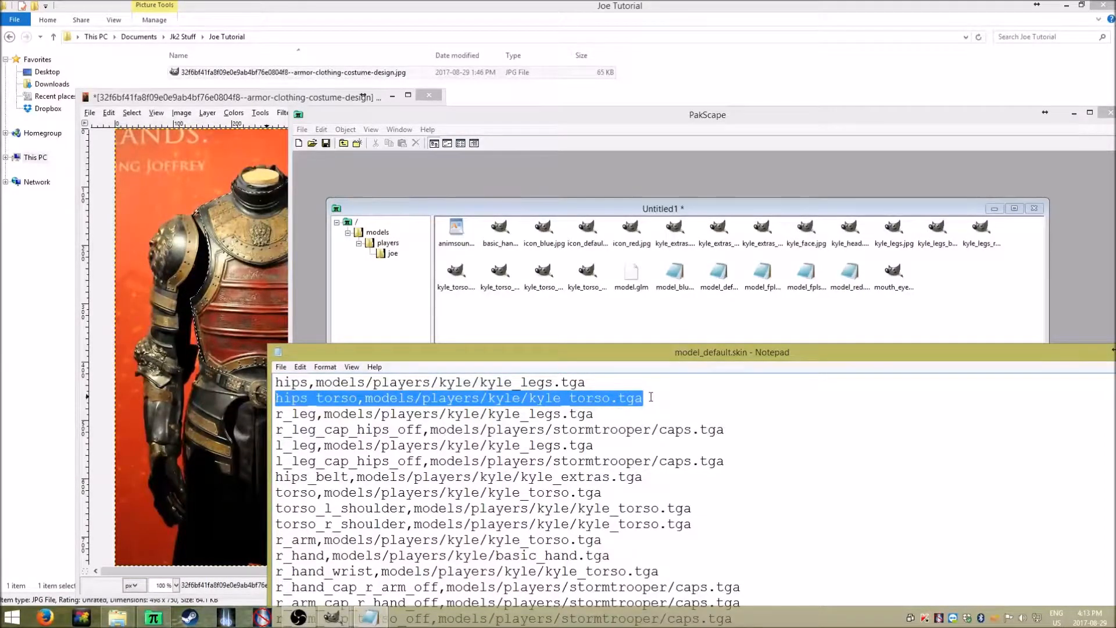
pyautogui.moveTo(650, 397); pyautogui.dragTo(274, 382)
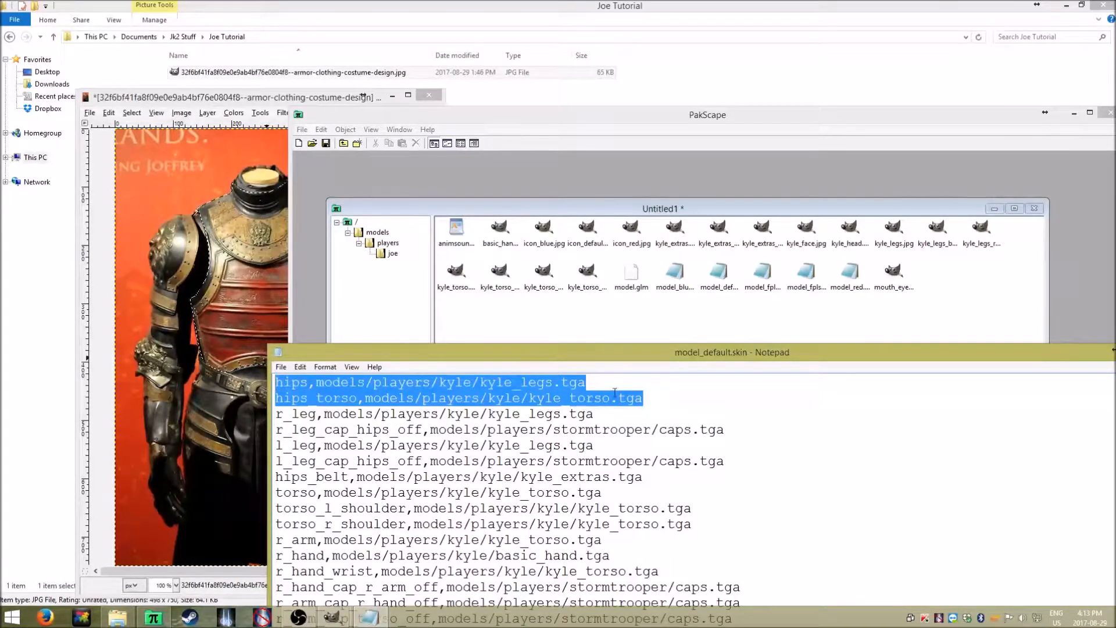
pyautogui.moveTo(651, 399); pyautogui.dragTo(275, 382)
pyautogui.moveTo(656, 399); pyautogui.dragTo(275, 382)
pyautogui.click(670, 398)
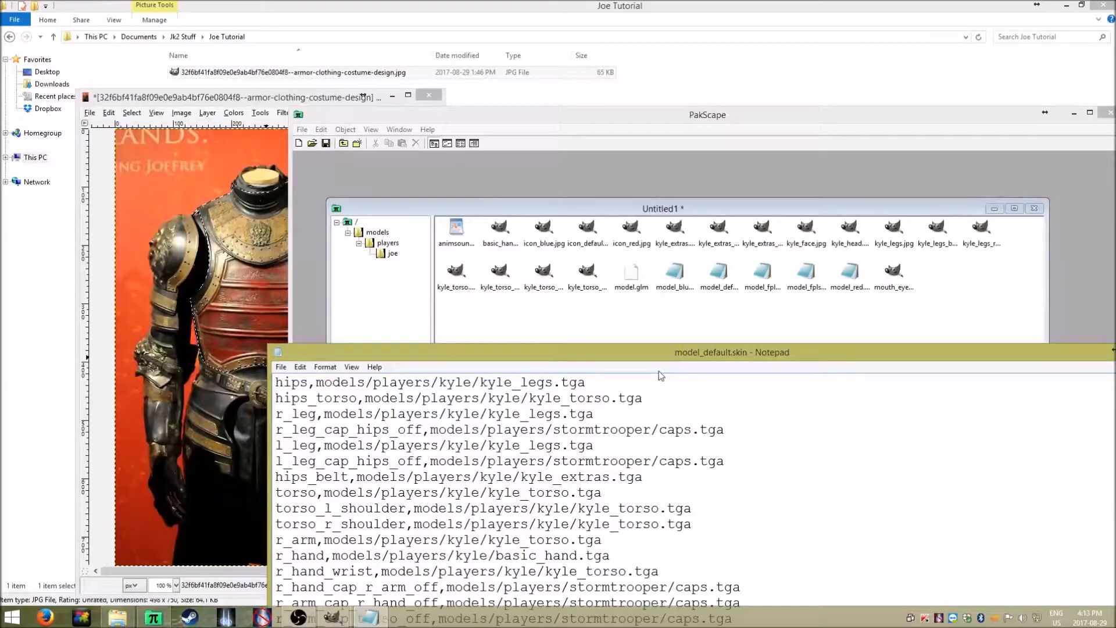
# Check kyle_torso.jpg in PakScape against the hips_torso line of model_default.skin, focusing on the kyle folder in its texture path
pyautogui.click(630, 340)
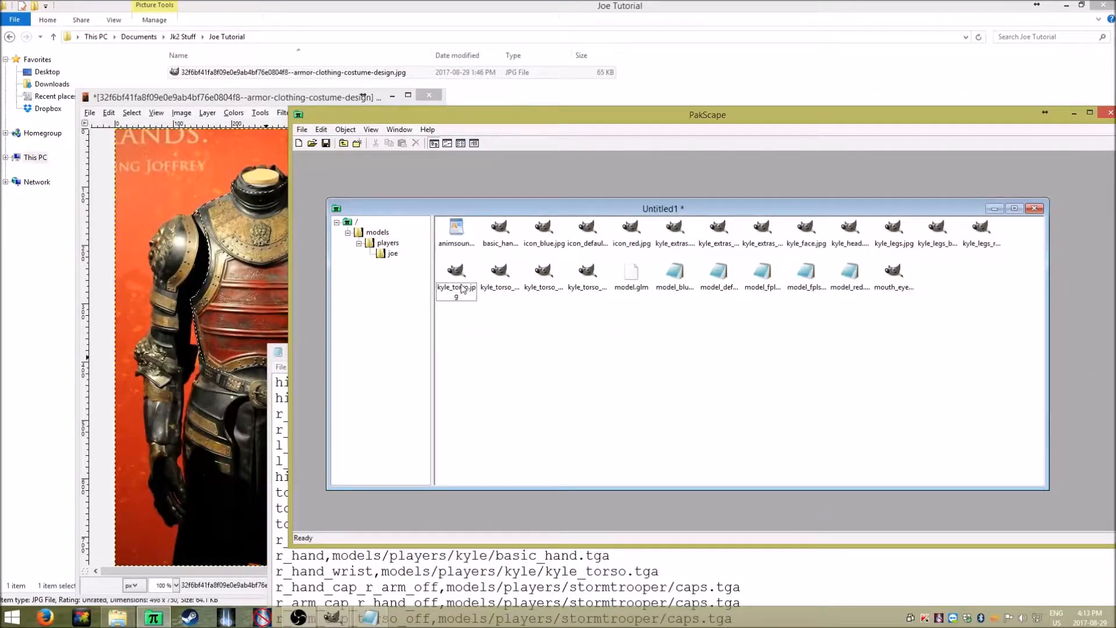
pyautogui.click(535, 557)
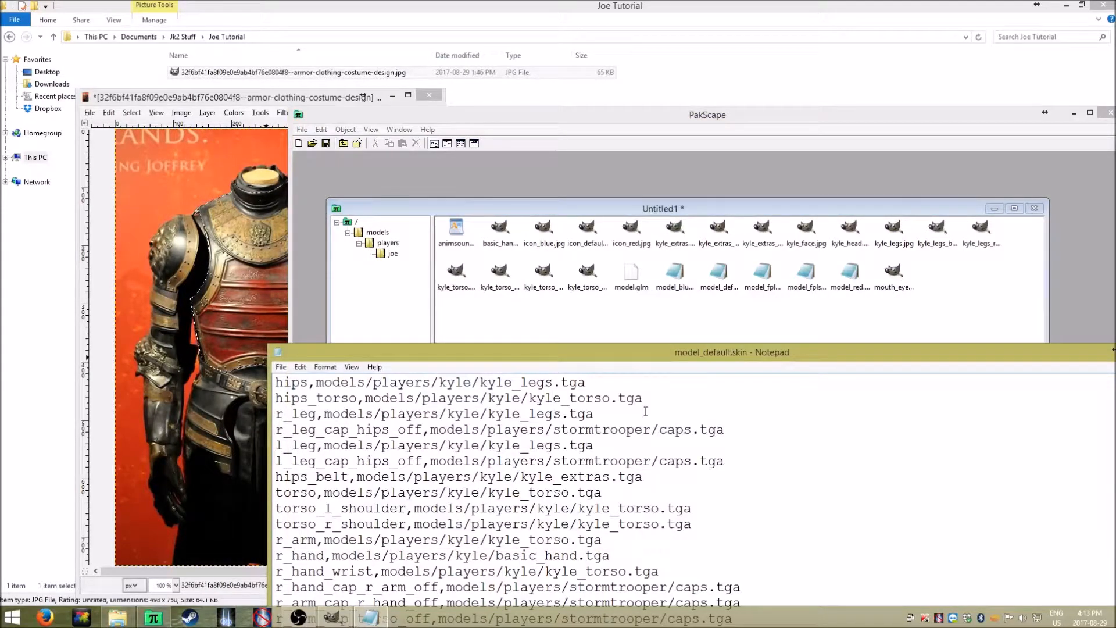
pyautogui.moveTo(651, 399); pyautogui.dragTo(364, 400)
pyautogui.click(561, 413)
pyautogui.click(661, 395)
pyautogui.moveTo(487, 398); pyautogui.dragTo(520, 398)
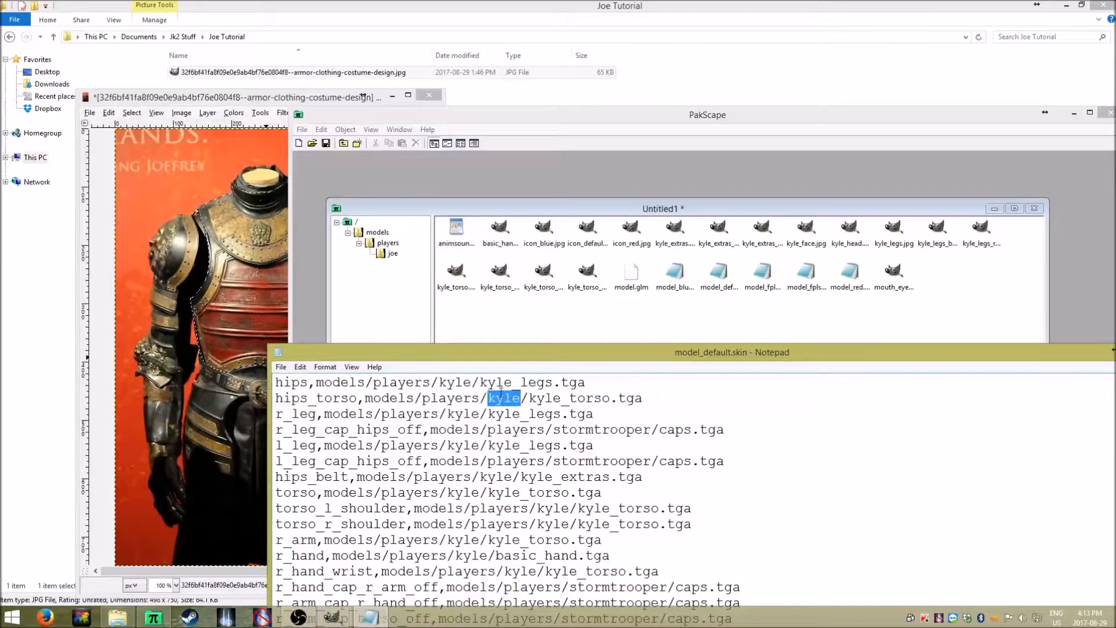
pyautogui.click(532, 399)
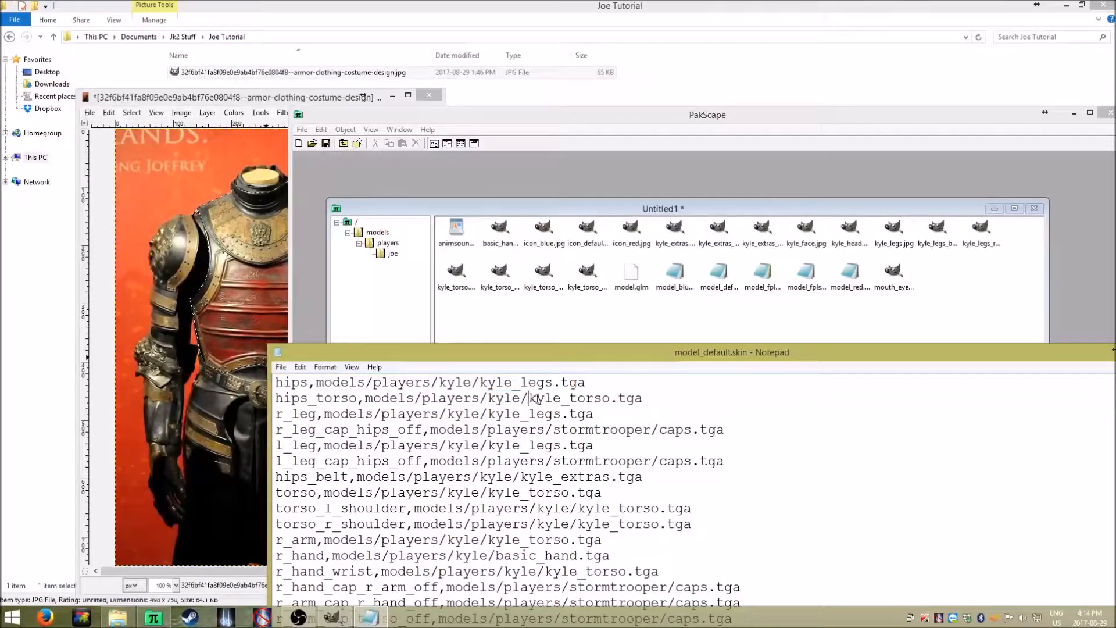
pyautogui.moveTo(529, 399); pyautogui.dragTo(488, 401)
pyautogui.click(561, 404)
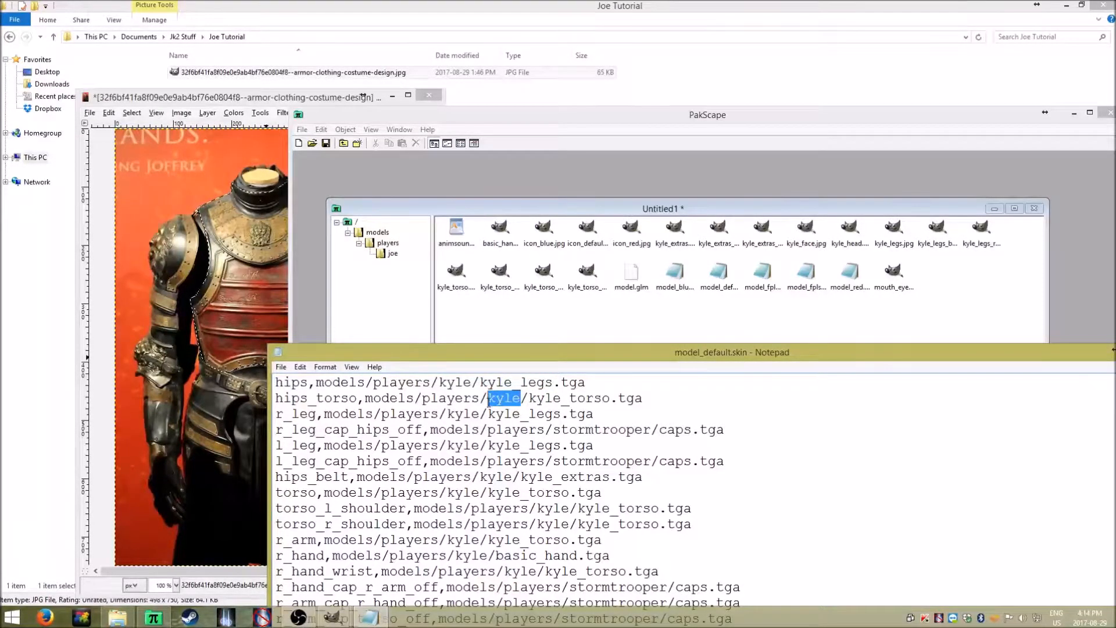
# Compare the models/players/joe folder tree in PakScape with the kyle folder and kyle_torso.tga name in the hips_torso path
pyautogui.click(389, 281)
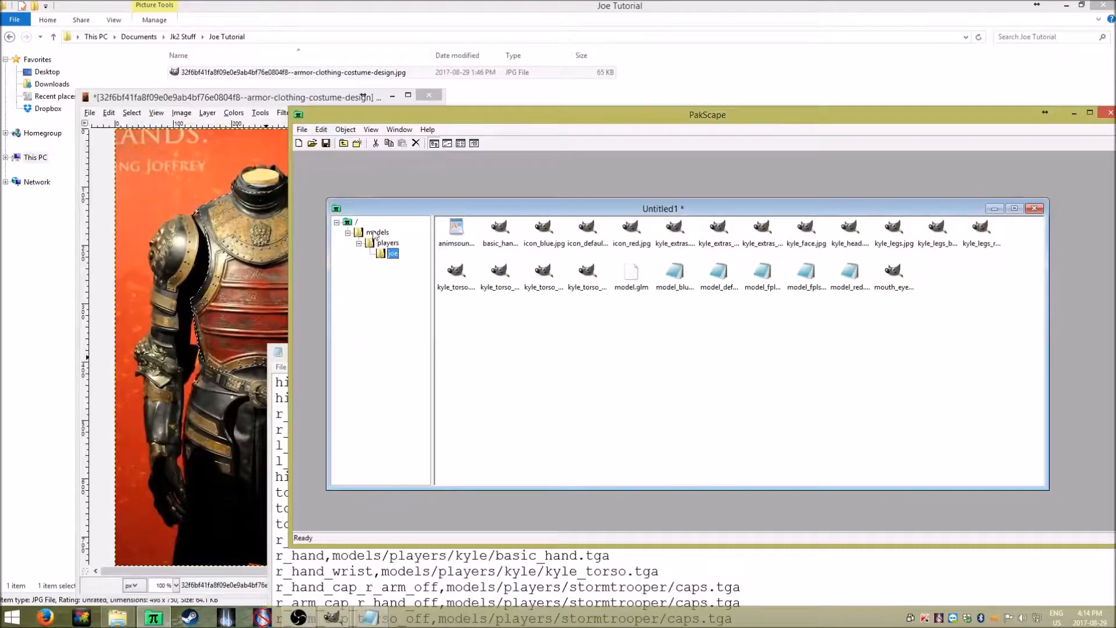
pyautogui.click(522, 555)
pyautogui.moveTo(525, 400); pyautogui.dragTo(488, 400)
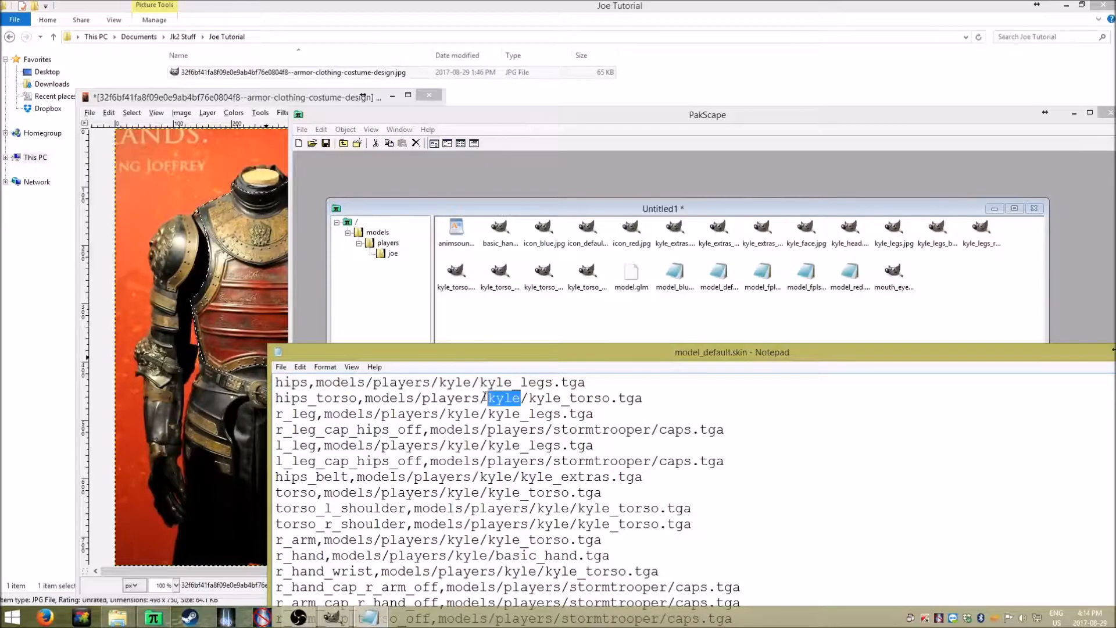
pyautogui.click(563, 400)
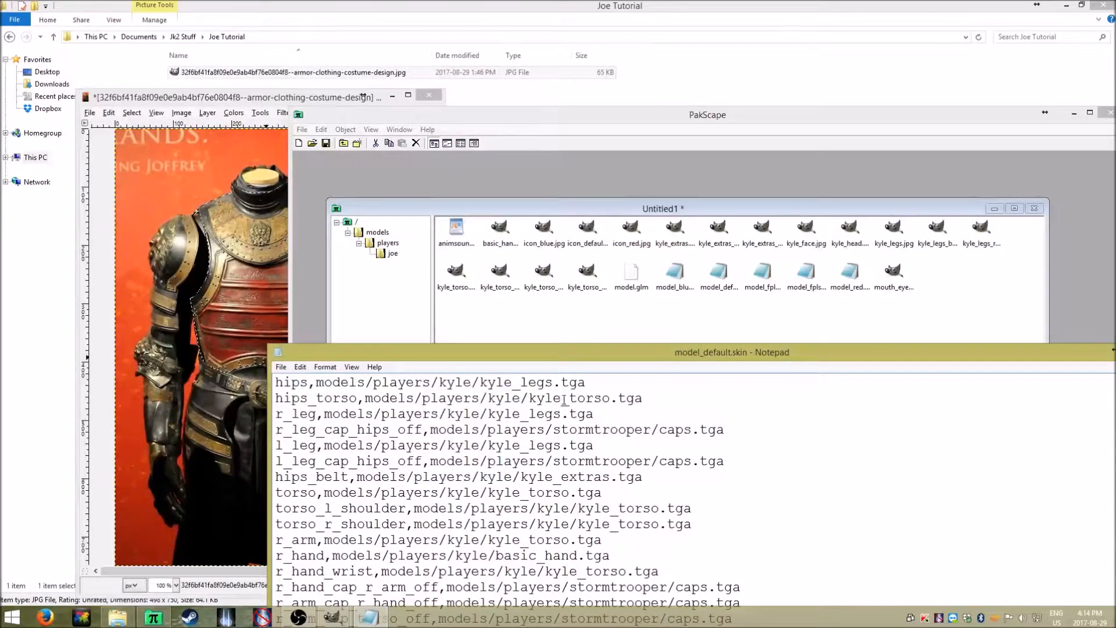
pyautogui.moveTo(562, 400); pyautogui.dragTo(530, 400)
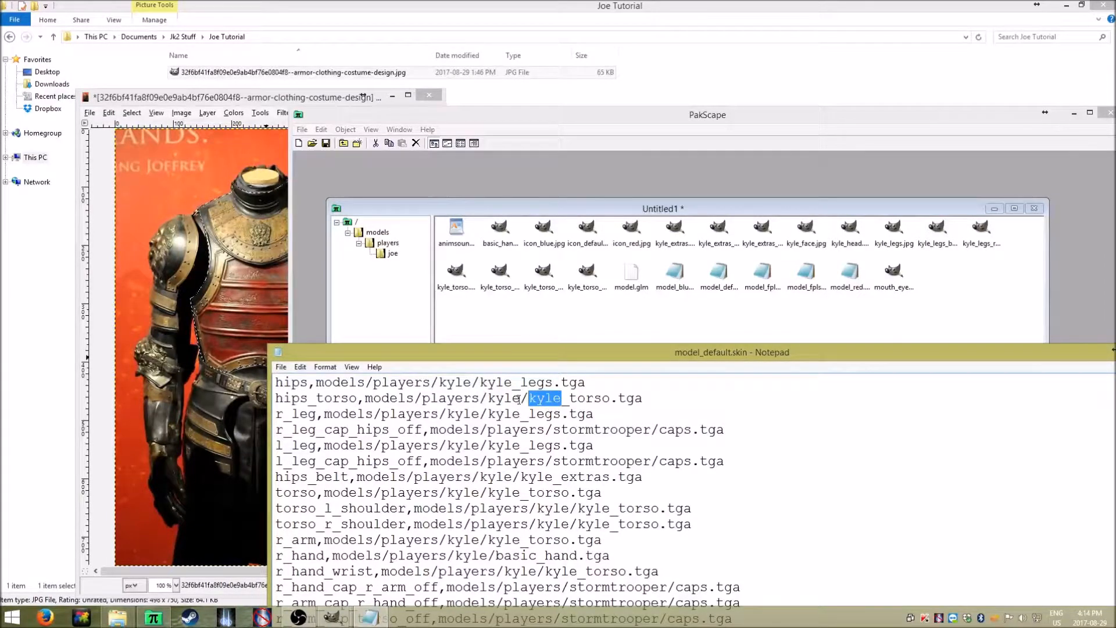
pyautogui.moveTo(523, 400); pyautogui.dragTo(489, 400)
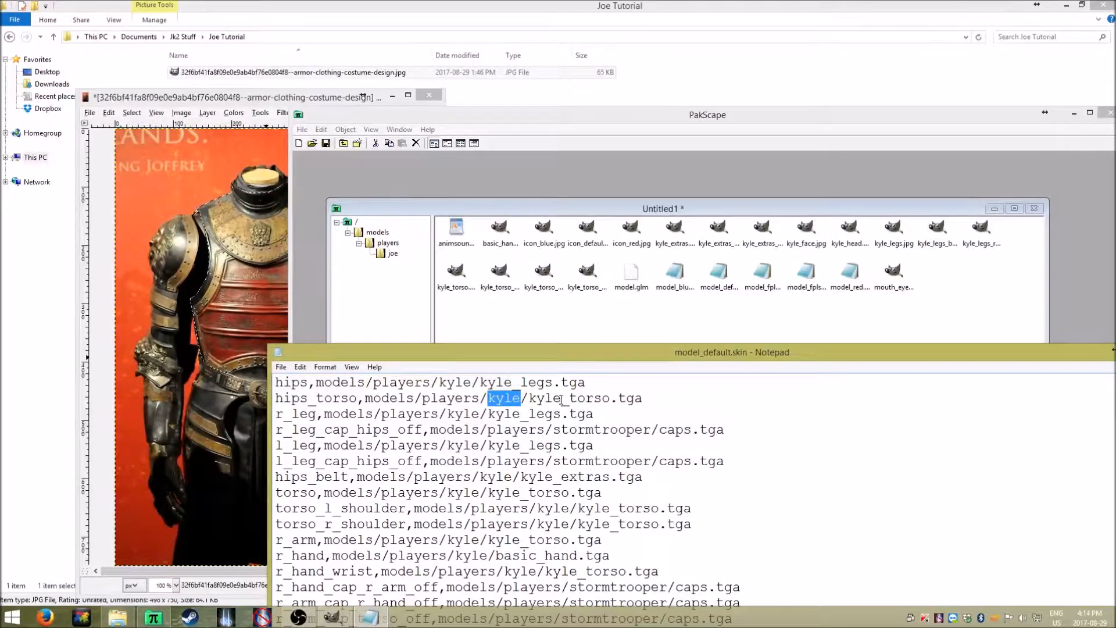
pyautogui.moveTo(529, 398); pyautogui.dragTo(643, 398)
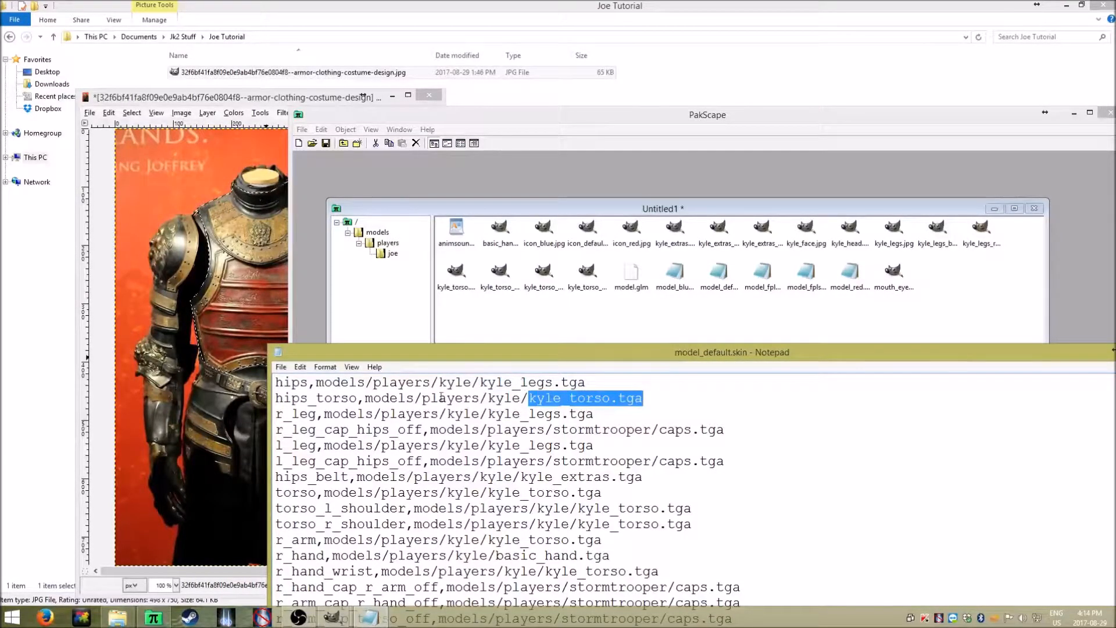
pyautogui.moveTo(366, 399); pyautogui.dragTo(561, 399)
pyautogui.click(464, 411)
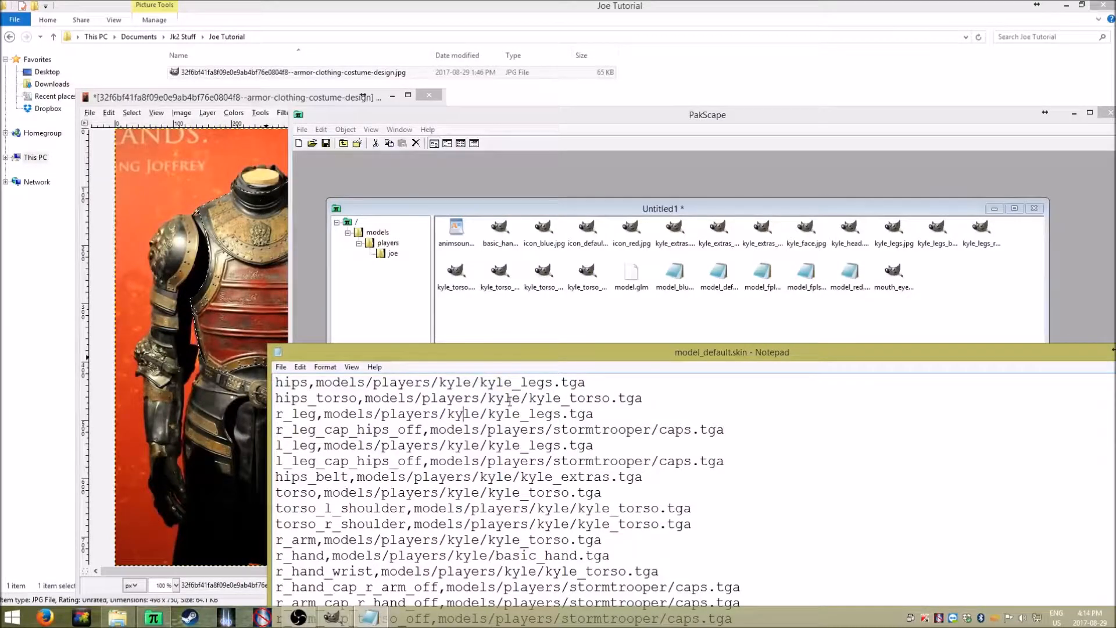
# Replace every occurrence of "kyle" with "joe" in model_default.skin and close the Replace dialog
pyautogui.hotkey('ctrl', 'h')
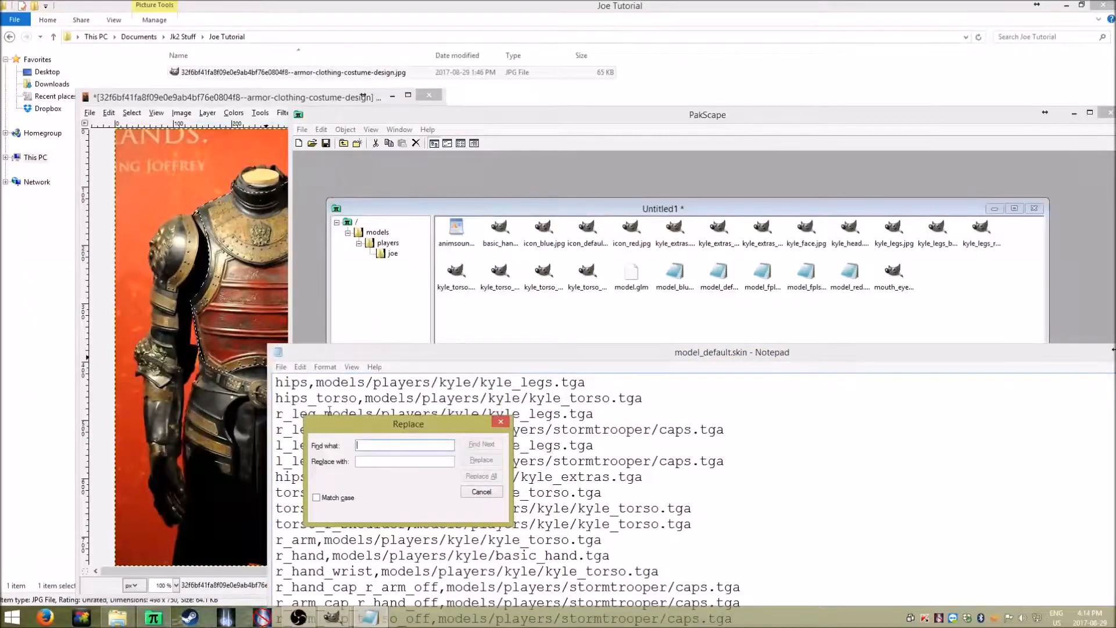
pyautogui.write('kyl')
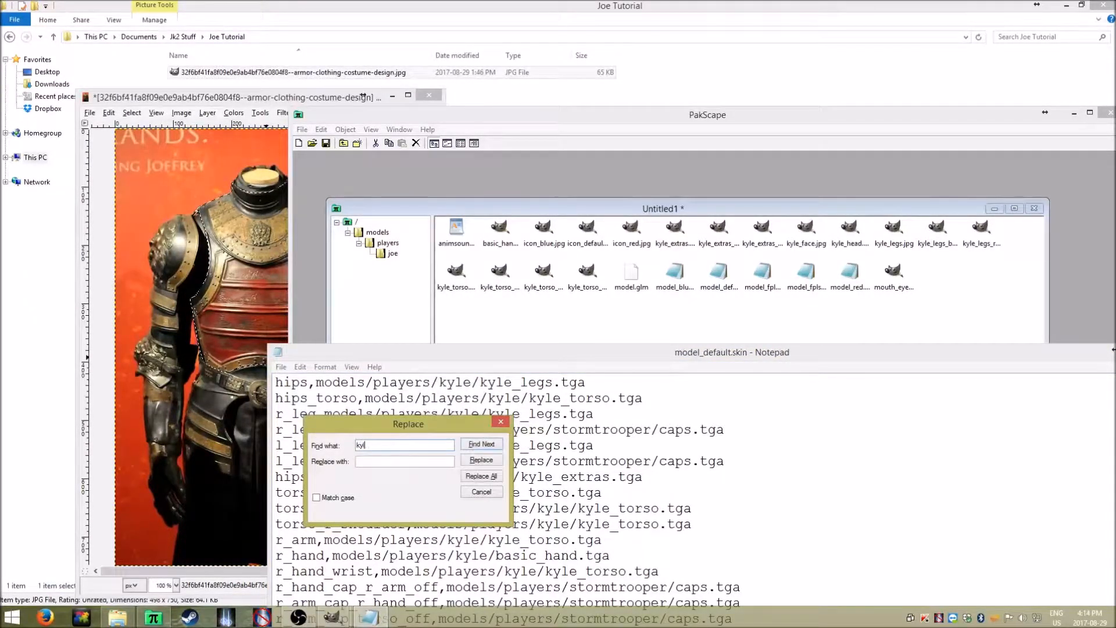
pyautogui.write('e')
pyautogui.press('Tab')
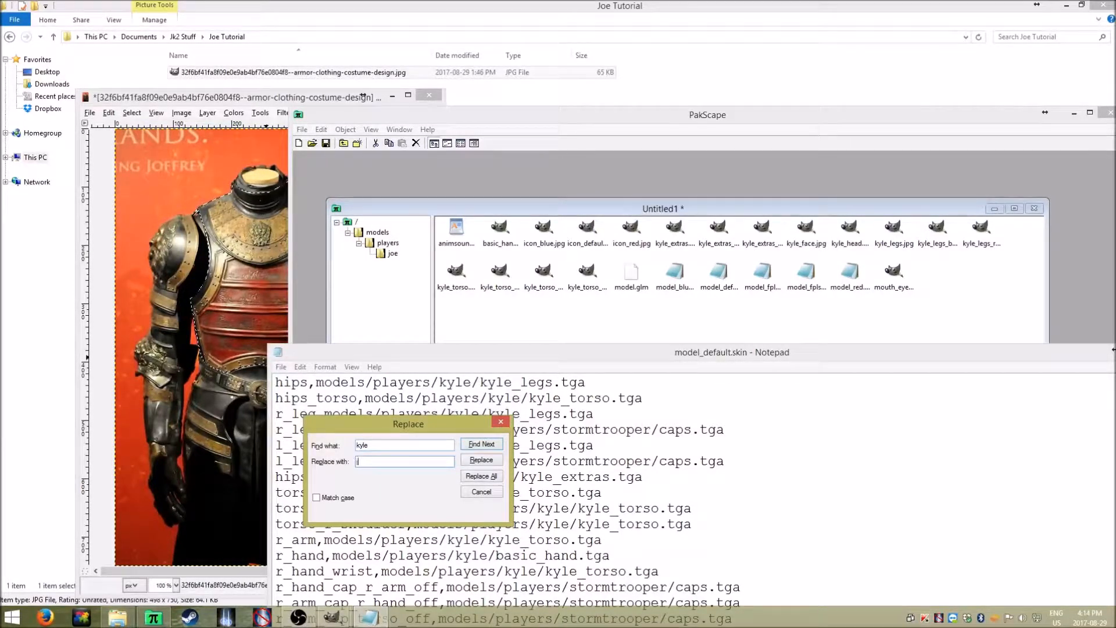
pyautogui.click(493, 478)
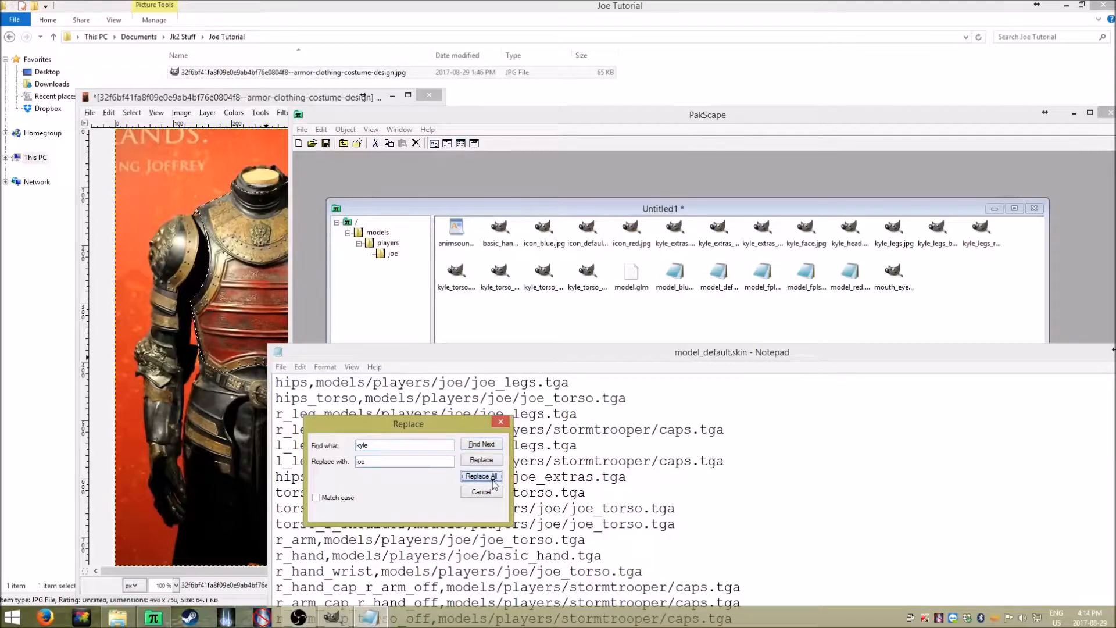
pyautogui.moveTo(464, 429); pyautogui.dragTo(953, 464)
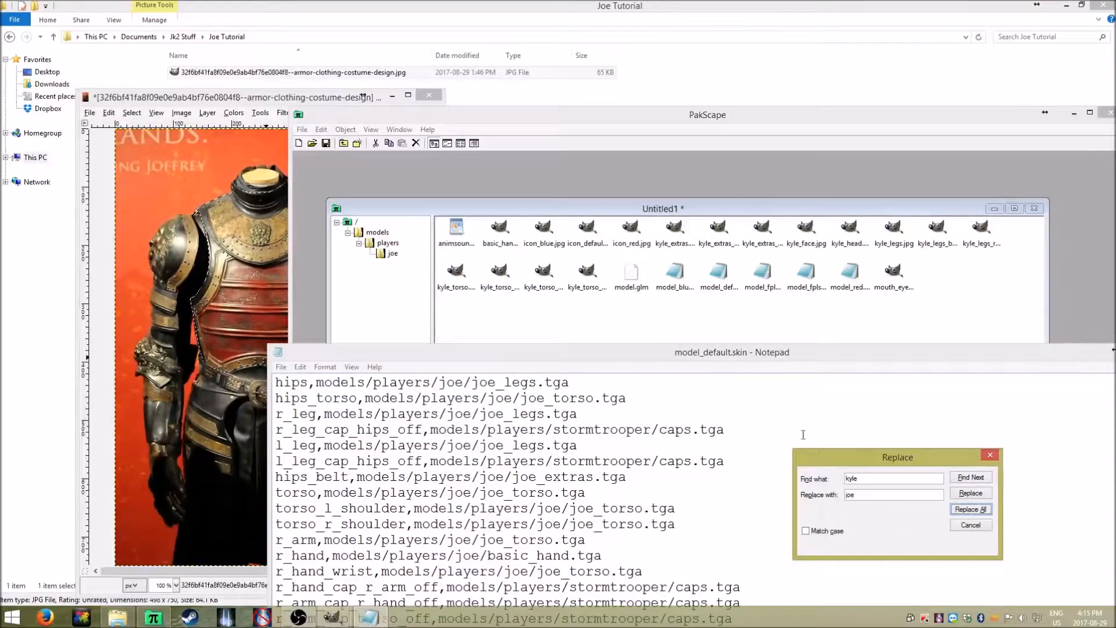
pyautogui.moveTo(826, 460); pyautogui.dragTo(472, 438)
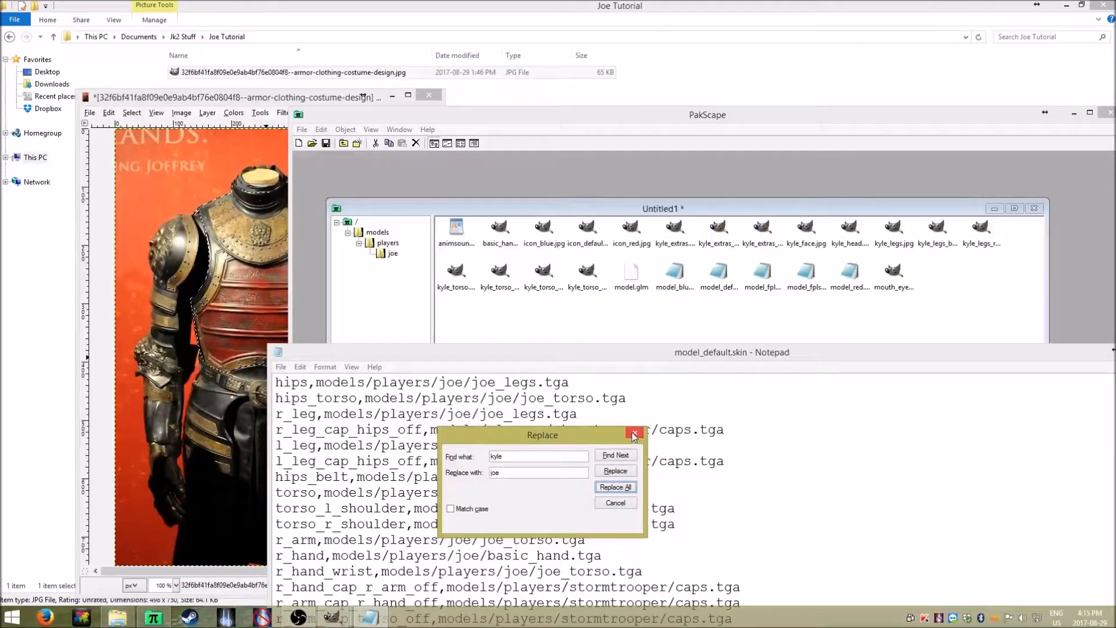
pyautogui.click(634, 436)
# Review the arm, hand and wrist lines further down model_default.skin for their joe folder paths and texture names
pyautogui.scroll(-3, 614, 433)
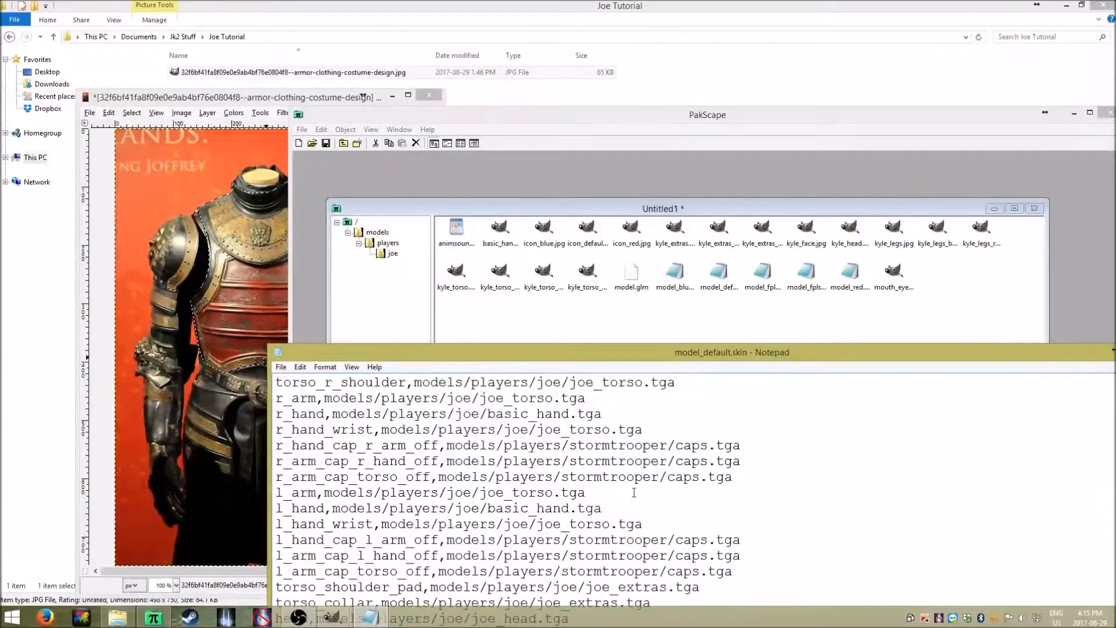
pyautogui.moveTo(645, 524); pyautogui.dragTo(517, 477)
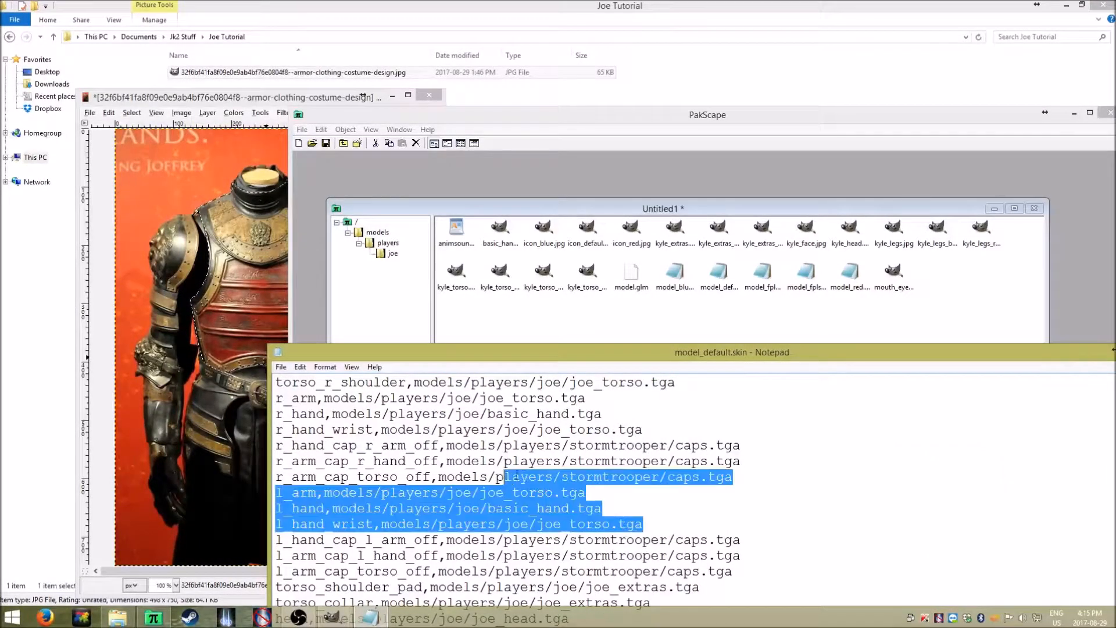
pyautogui.click(641, 496)
pyautogui.click(758, 580)
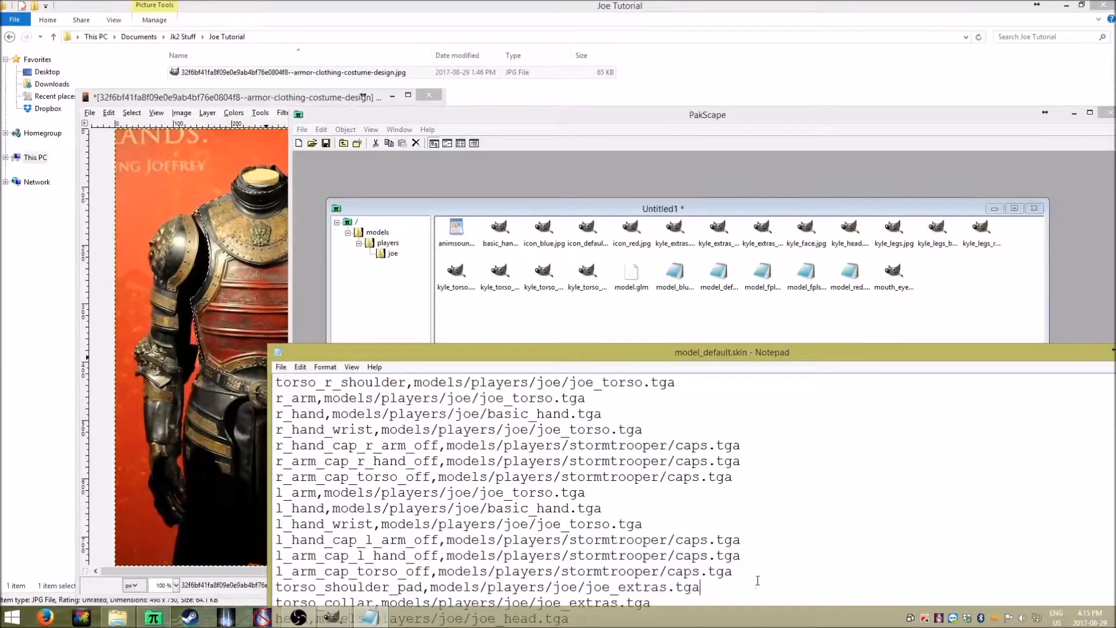
pyautogui.moveTo(759, 580); pyautogui.dragTo(459, 509)
pyautogui.click(584, 544)
pyautogui.click(644, 544)
pyautogui.moveTo(563, 525); pyautogui.dragTo(466, 509)
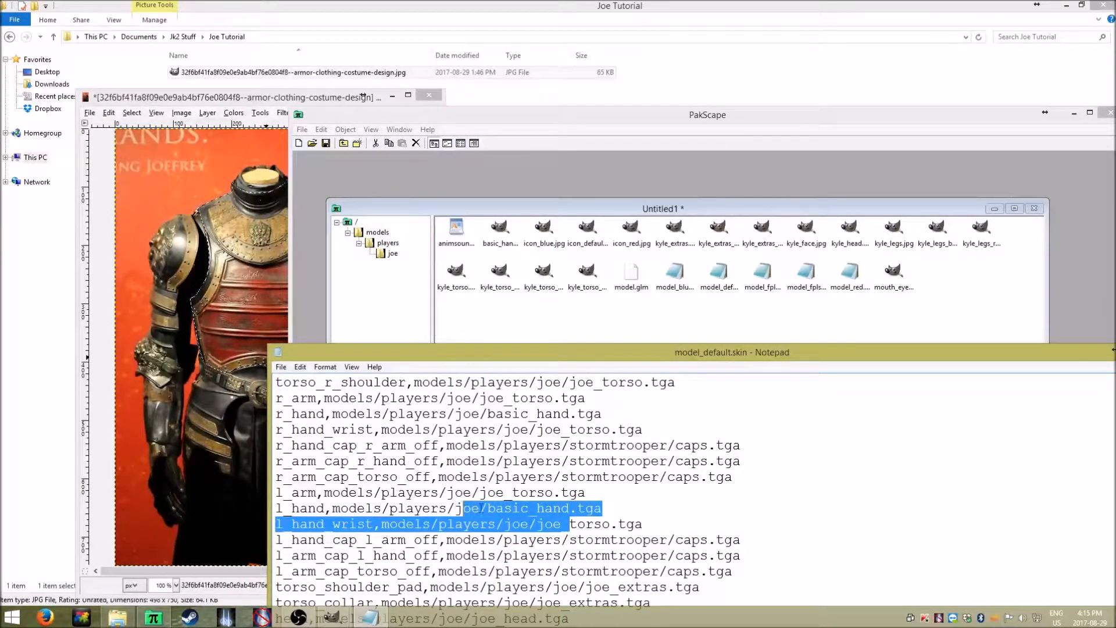
# Examine the torso and hand texture paths in model_default.skin and compare basic_hand.tga with the matching image in the joe folder
pyautogui.click(522, 517)
pyautogui.click(567, 506)
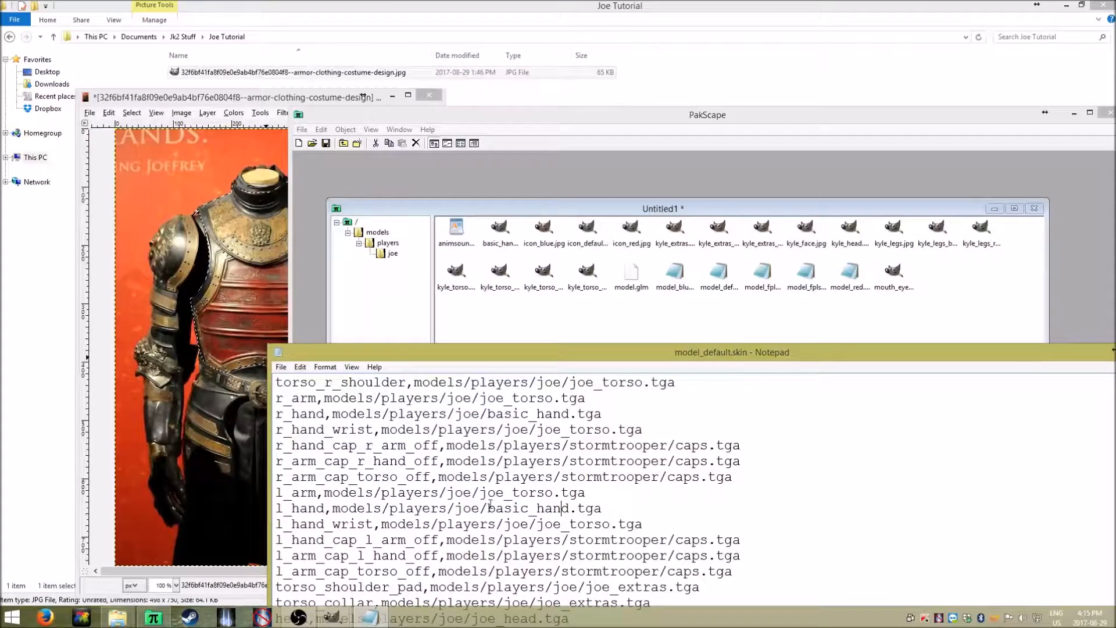
pyautogui.scroll(3, 500, 510)
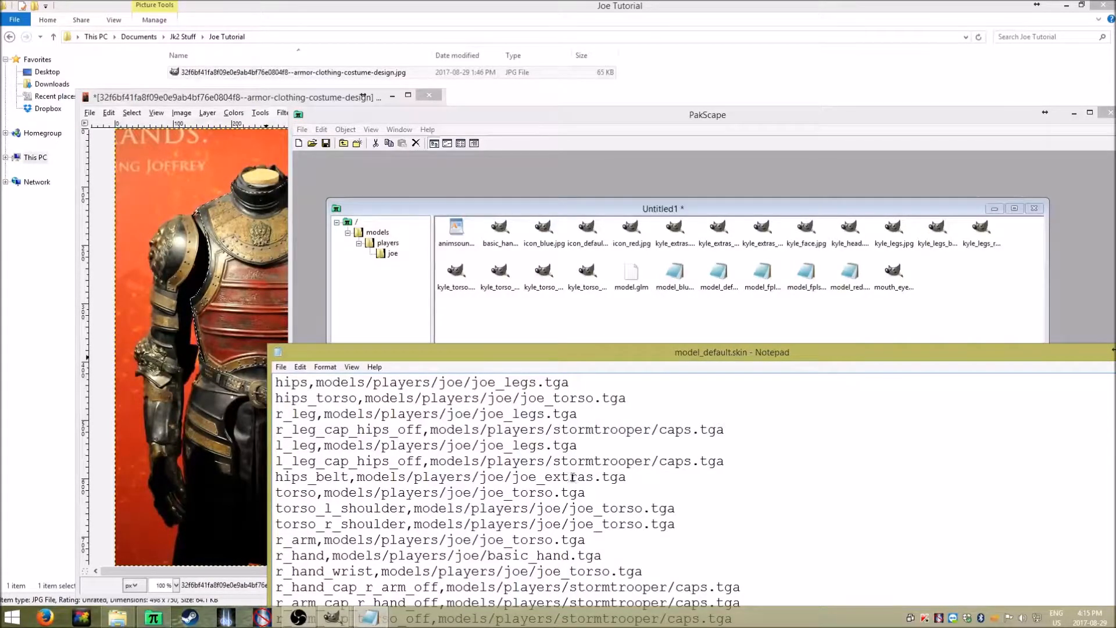
pyautogui.moveTo(594, 494); pyautogui.dragTo(483, 494)
pyautogui.click(549, 527)
pyautogui.moveTo(602, 556); pyautogui.dragTo(489, 555)
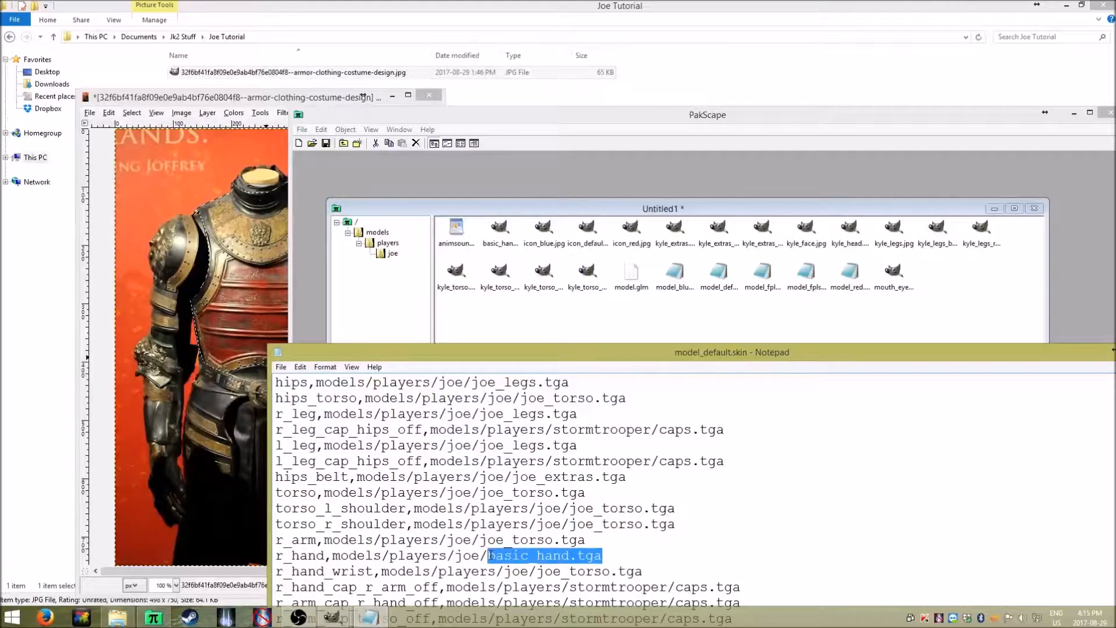
pyautogui.click(615, 555)
pyautogui.moveTo(615, 556); pyautogui.dragTo(489, 556)
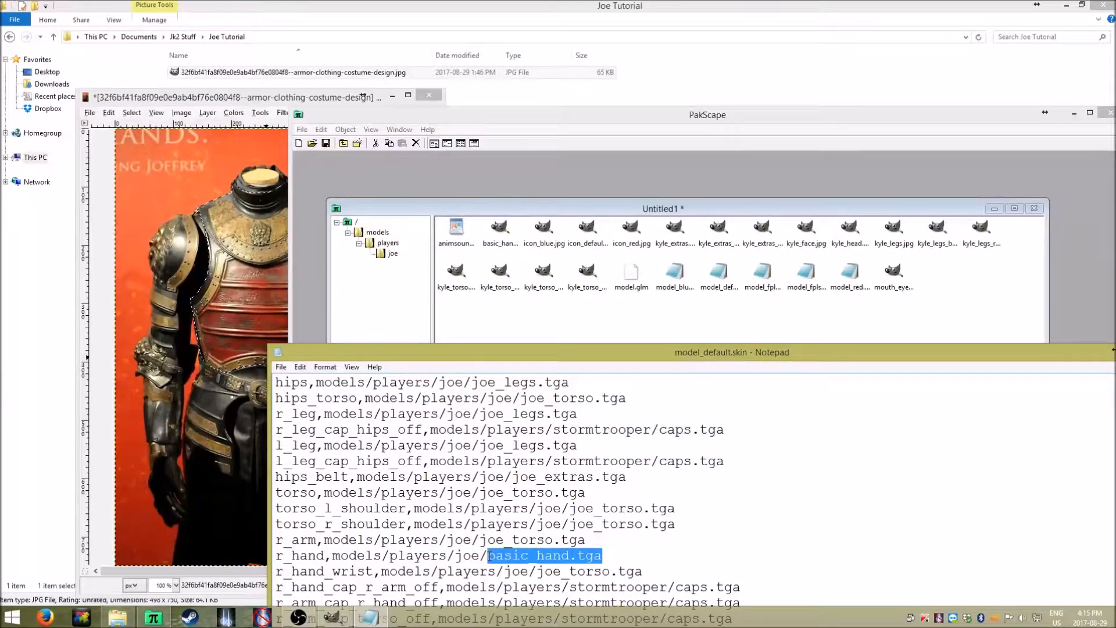
pyautogui.click(499, 557)
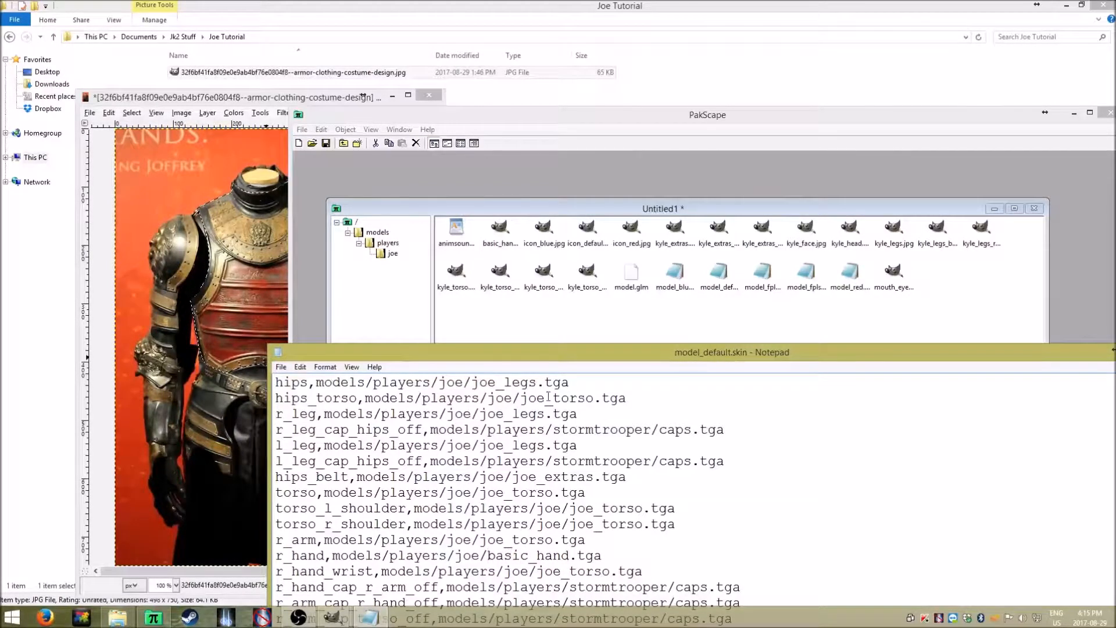
pyautogui.click(489, 247)
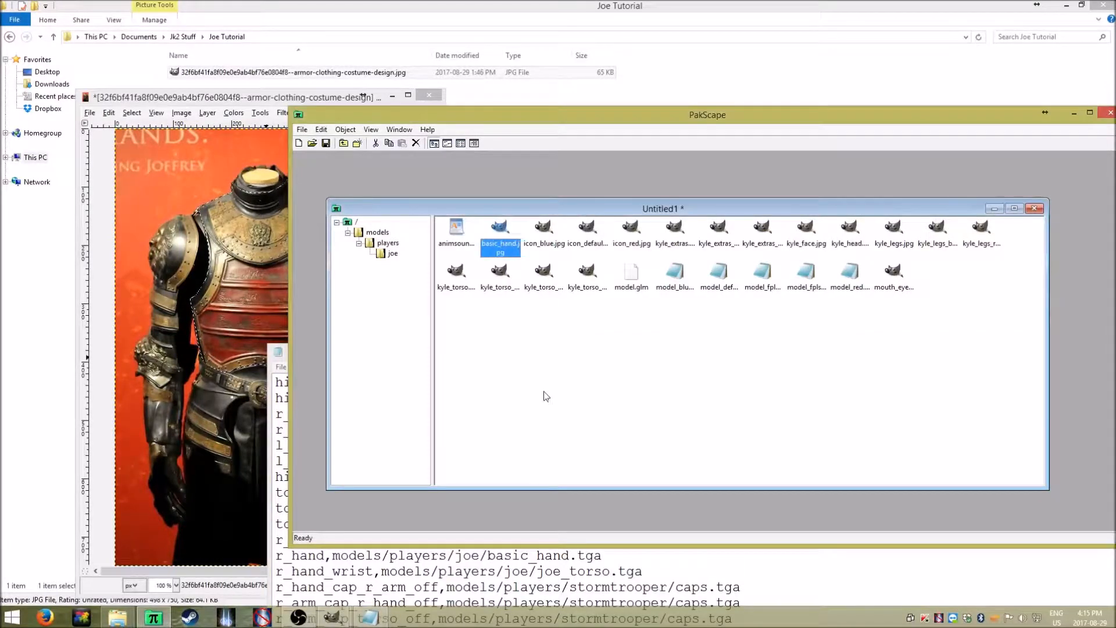
pyautogui.click(553, 556)
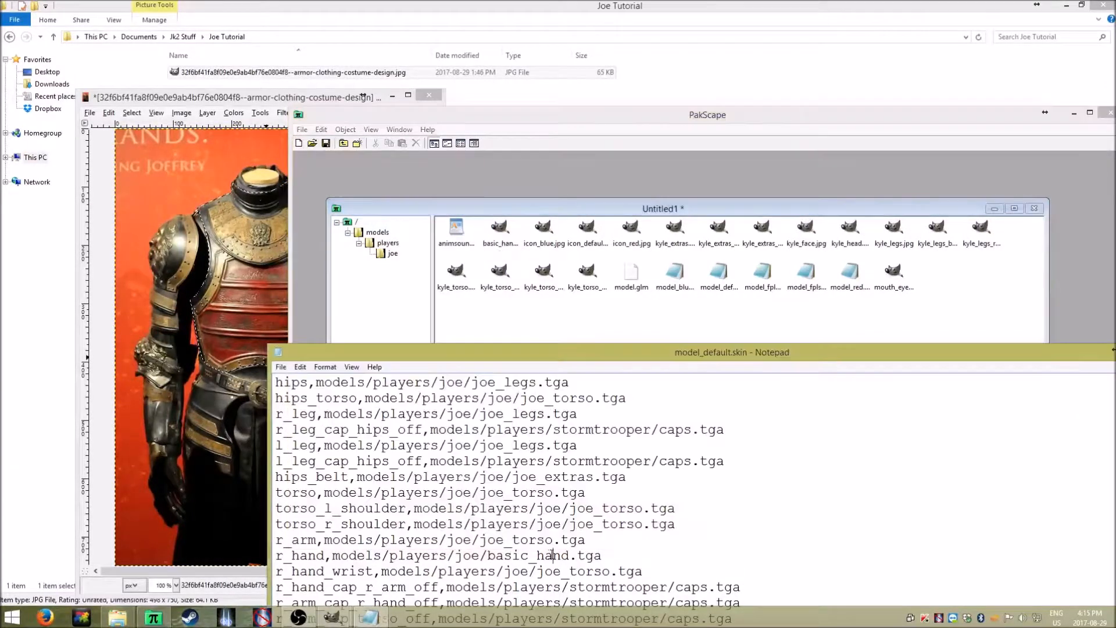
pyautogui.click(488, 555)
pyautogui.write('joe_')
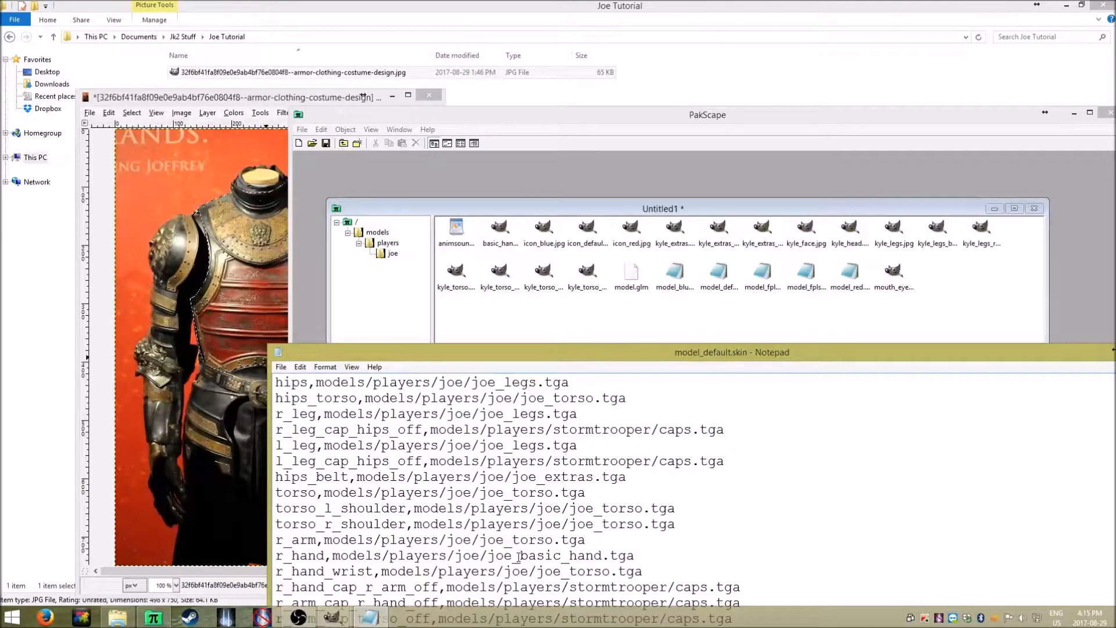
pyautogui.press('BackSpace')
pyautogui.press('BackSpace')
pyautogui.press('BackSpace')
pyautogui.press('BackSpace')
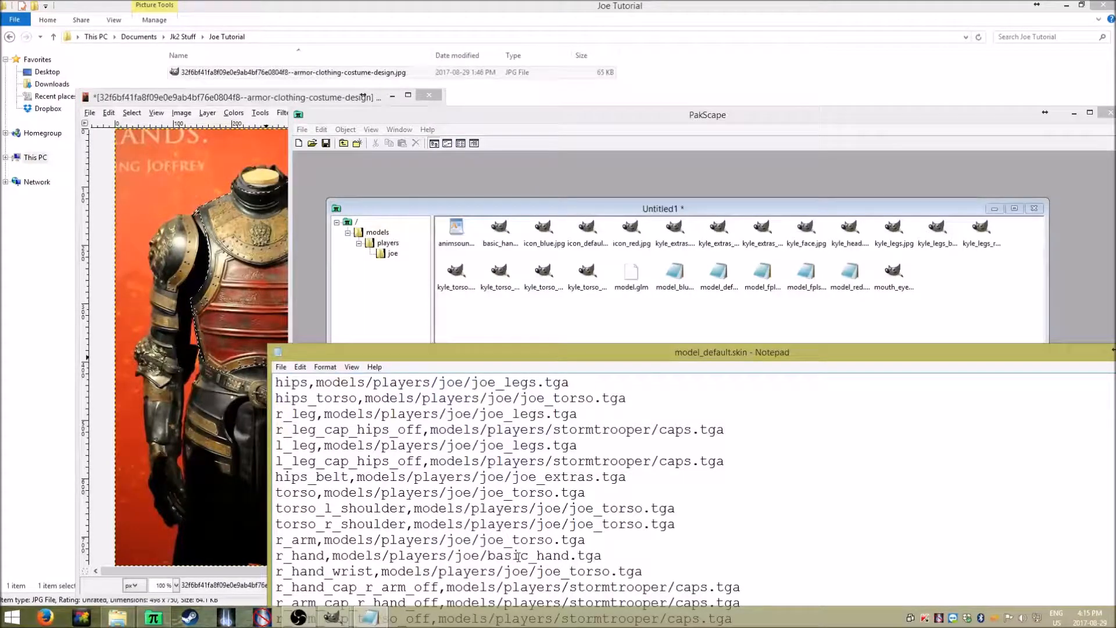
# Compare the kyle_torso images in the package's joe folder with the wrist and hand texture entries in the skin file
pyautogui.click(611, 556)
pyautogui.click(611, 338)
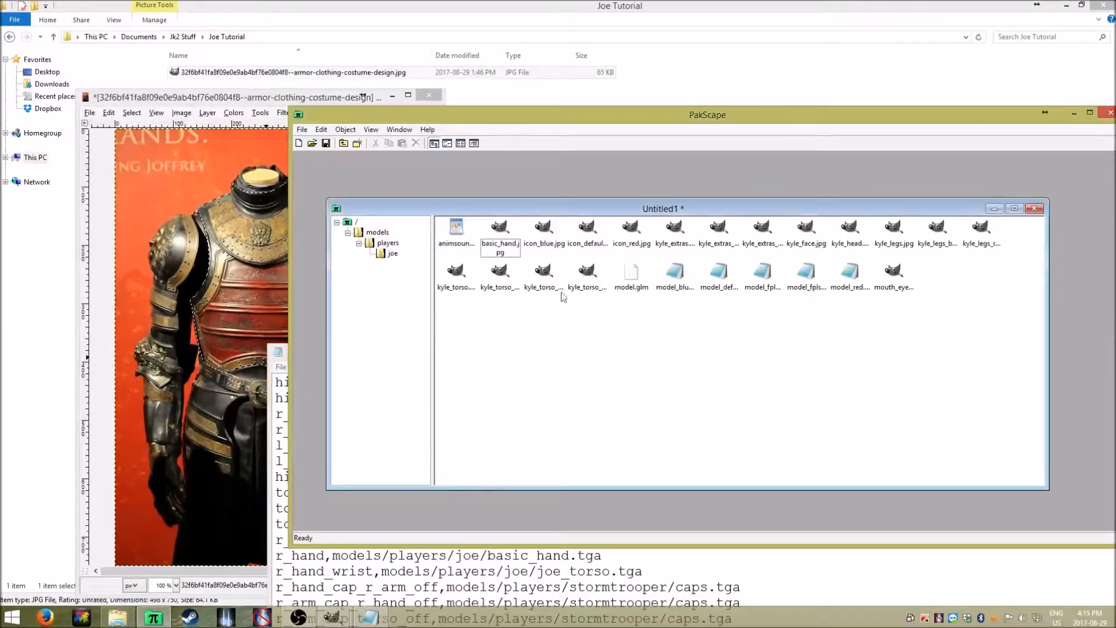
pyautogui.click(544, 276)
pyautogui.click(550, 326)
pyautogui.click(587, 278)
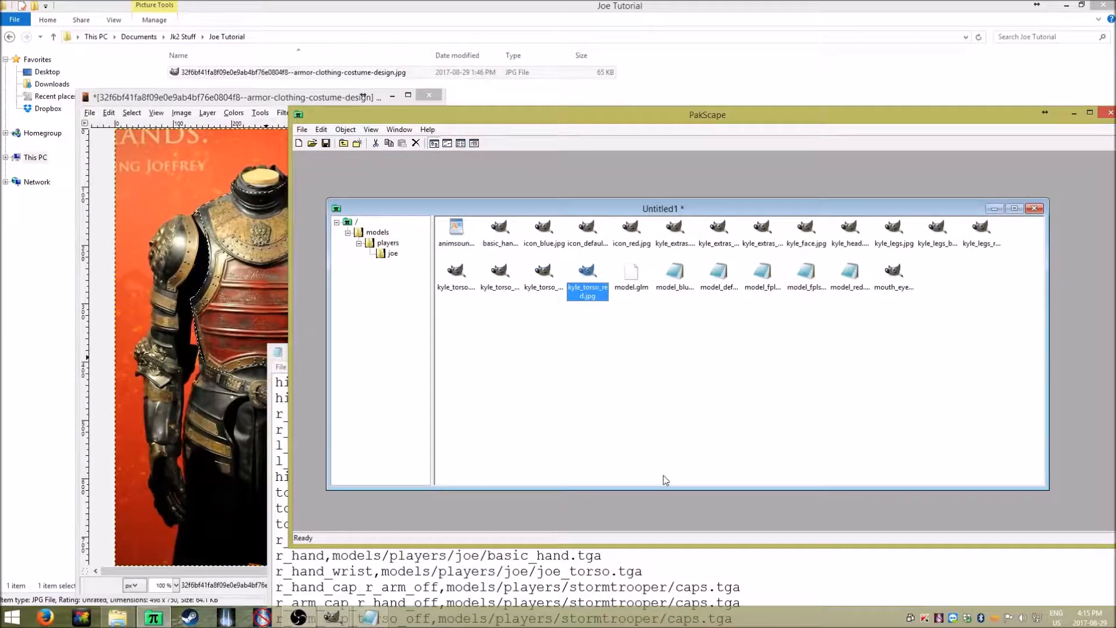
pyautogui.click(666, 409)
pyautogui.click(694, 572)
pyautogui.scroll(-3, 681, 553)
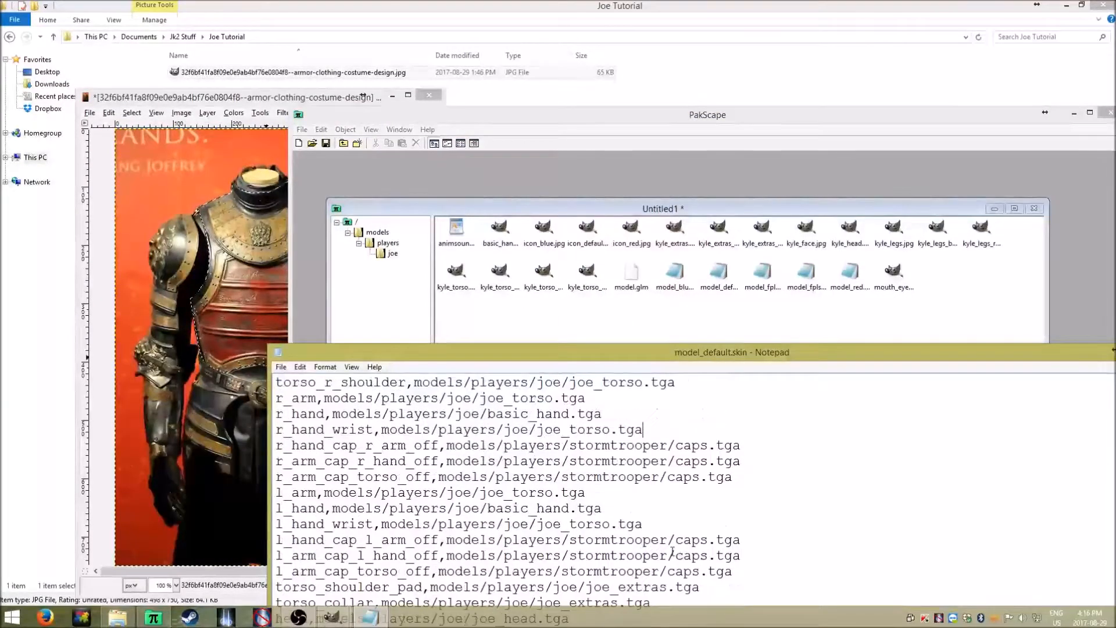
pyautogui.click(667, 510)
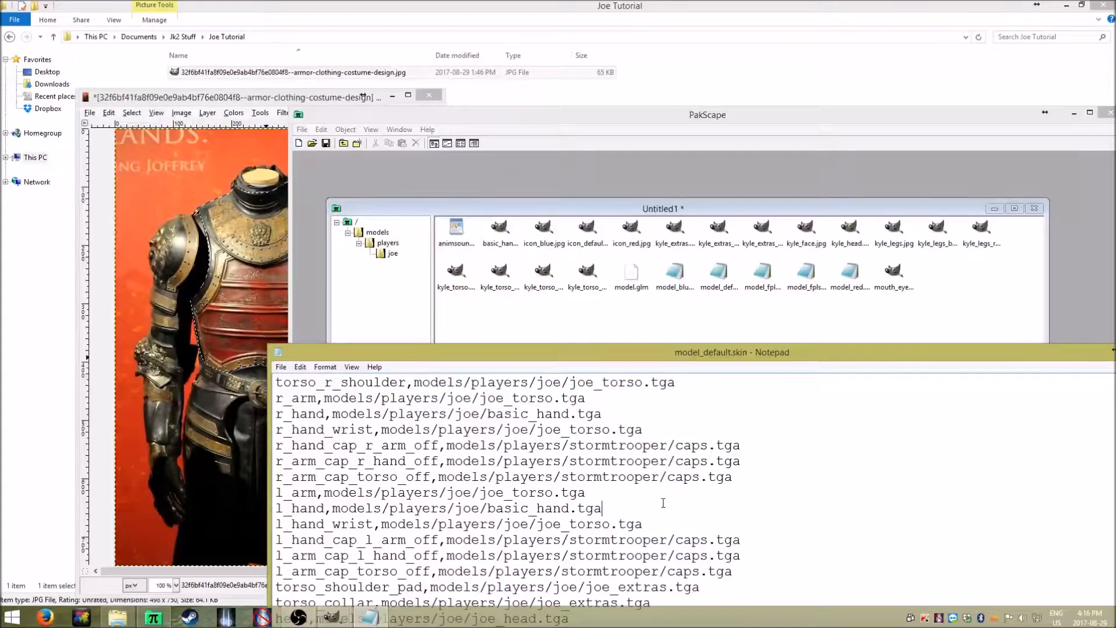
pyautogui.click(748, 540)
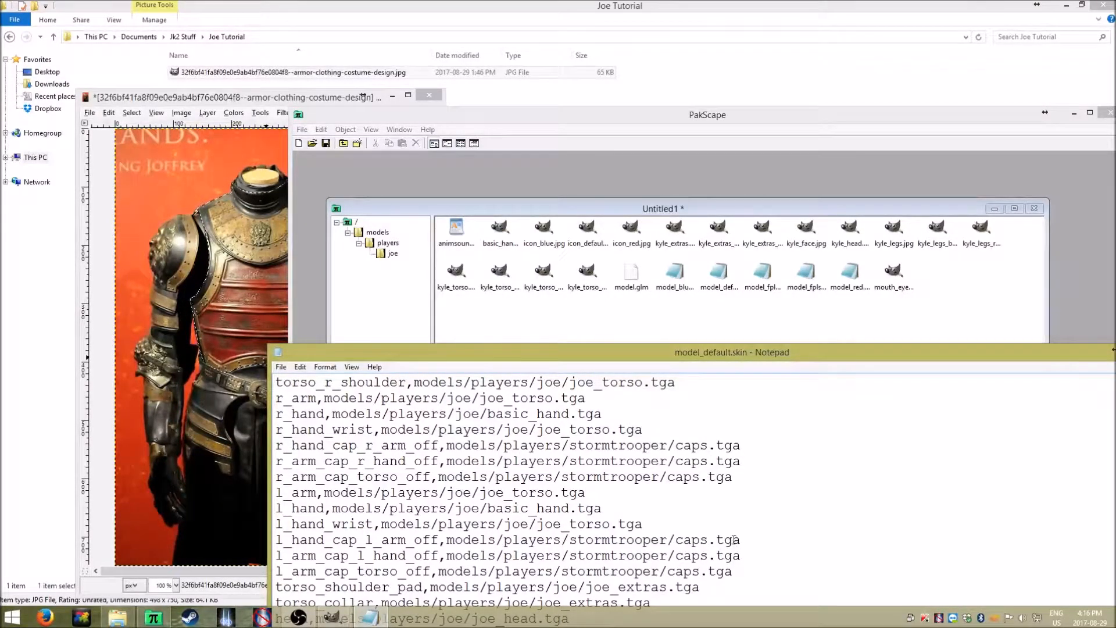
# Move the skin file's window up and examine the shoulder pad, collar, head, face, mouth and caps texture entries down to the last line
pyautogui.moveTo(667, 354); pyautogui.dragTo(634, 125)
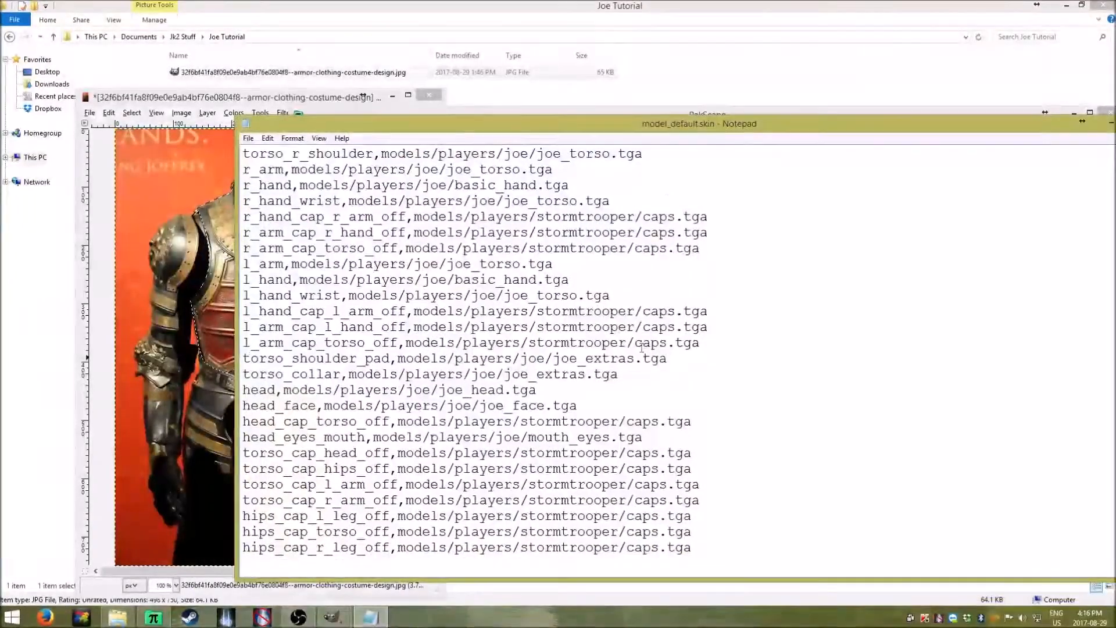
pyautogui.click(673, 365)
pyautogui.click(661, 378)
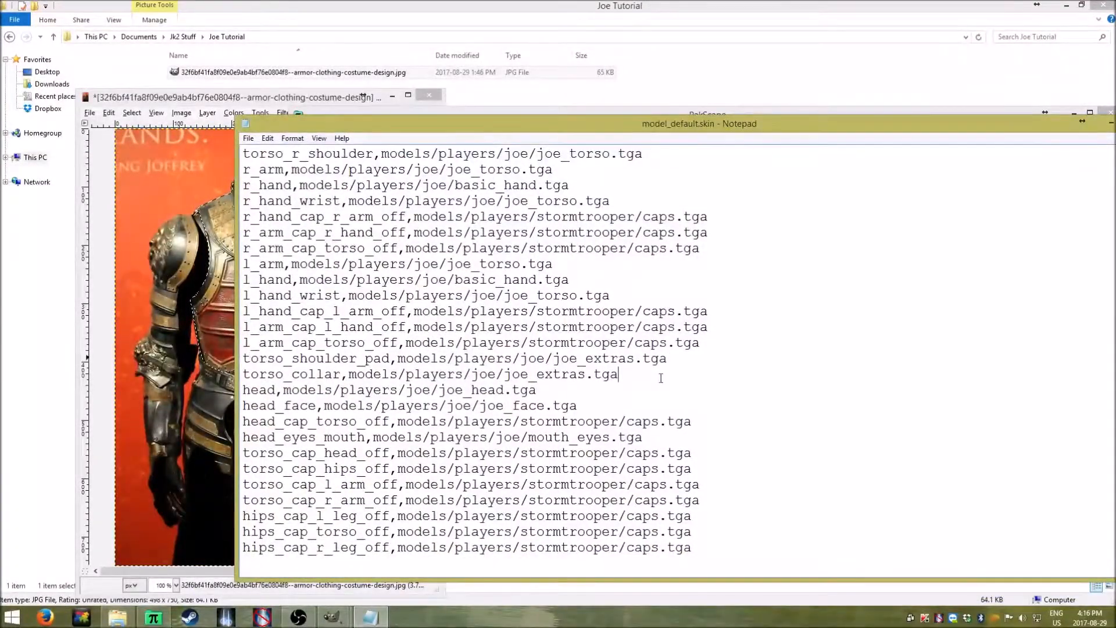
pyautogui.click(690, 358)
pyautogui.click(686, 361)
pyautogui.click(668, 379)
pyautogui.click(682, 364)
pyautogui.click(670, 384)
pyautogui.click(683, 364)
pyautogui.click(679, 379)
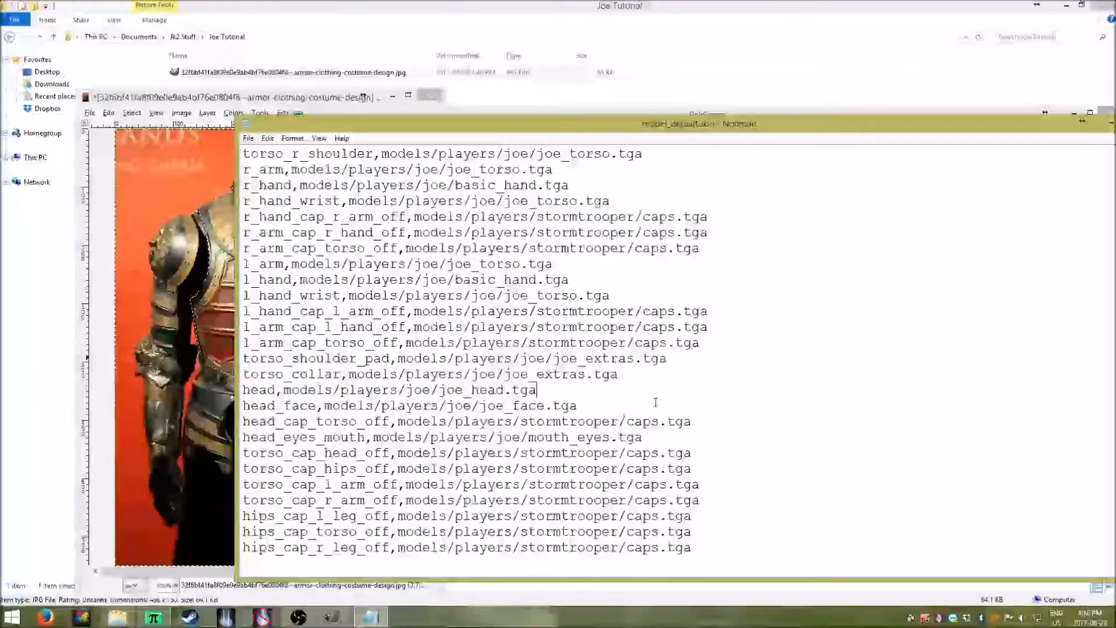
pyautogui.click(690, 436)
pyautogui.click(700, 446)
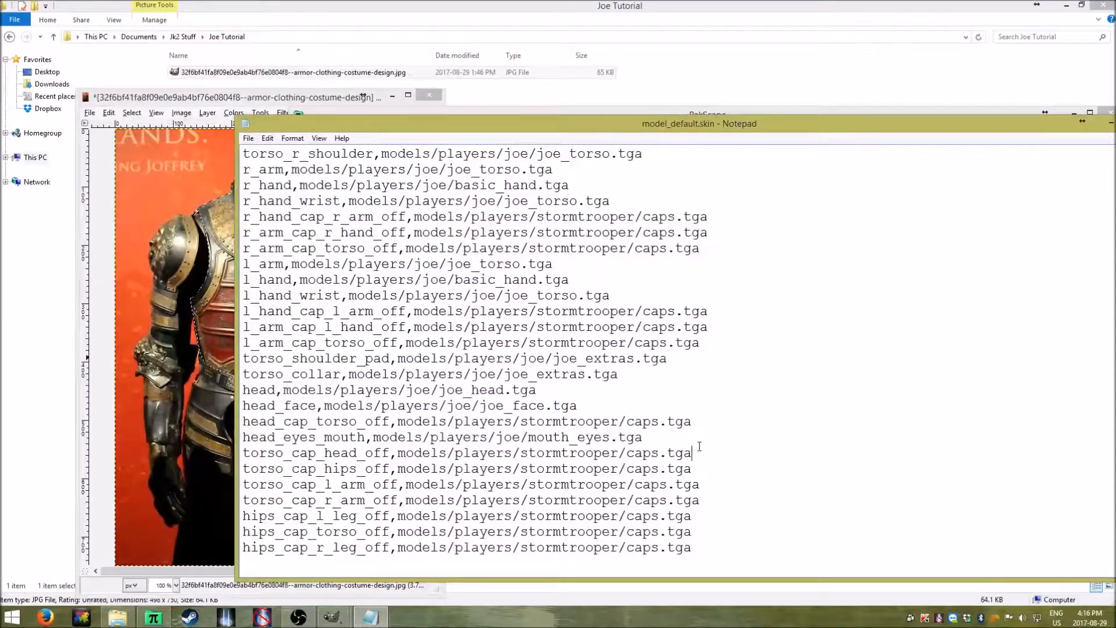
pyautogui.click(713, 502)
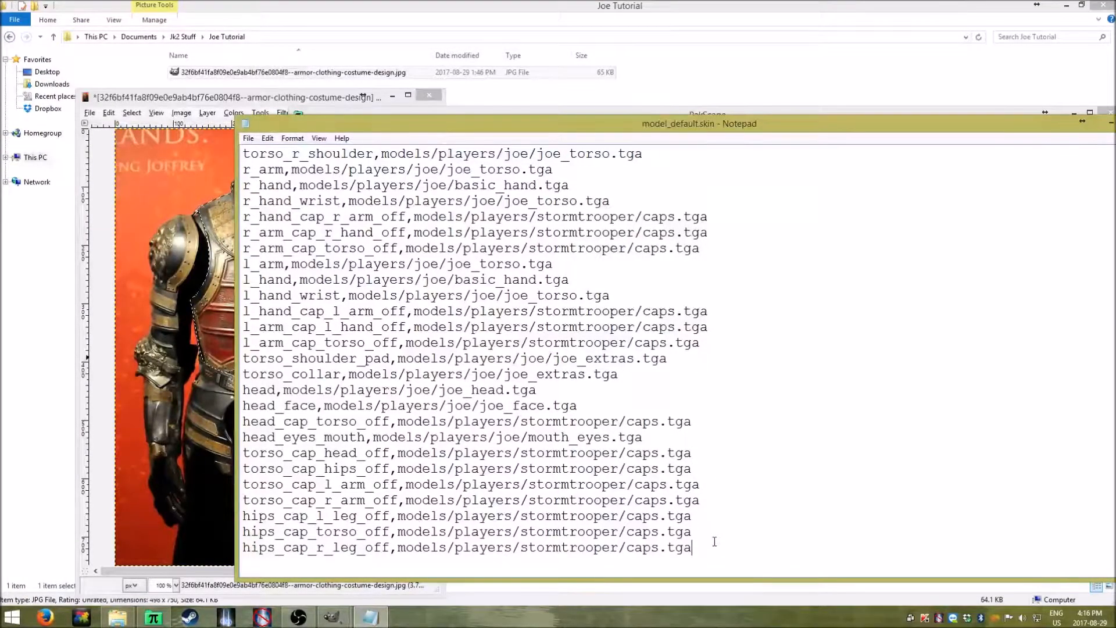
pyautogui.click(719, 533)
pyautogui.click(724, 500)
# Review the joe_head.tga and joe_face.tga entries, and the left arm, hand and wrist texture paths
pyautogui.click(590, 403)
pyautogui.moveTo(596, 409); pyautogui.dragTo(439, 390)
pyautogui.click(611, 389)
pyautogui.scroll(3, 631, 395)
pyautogui.click(644, 411)
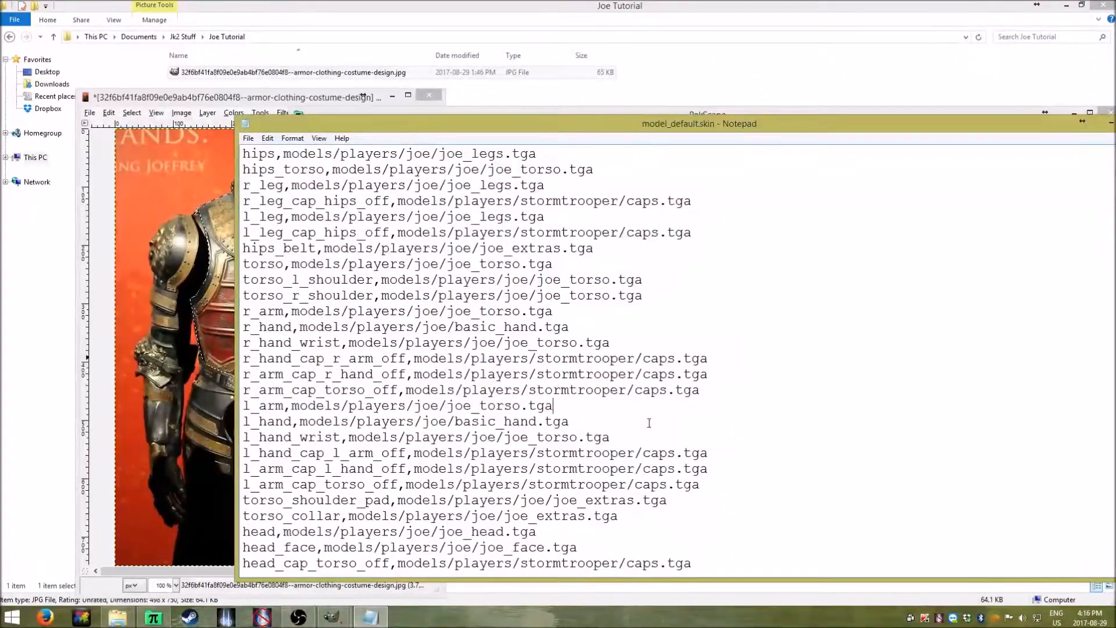
pyautogui.click(650, 432)
pyautogui.click(647, 429)
pyautogui.click(632, 435)
pyautogui.click(645, 405)
pyautogui.click(643, 433)
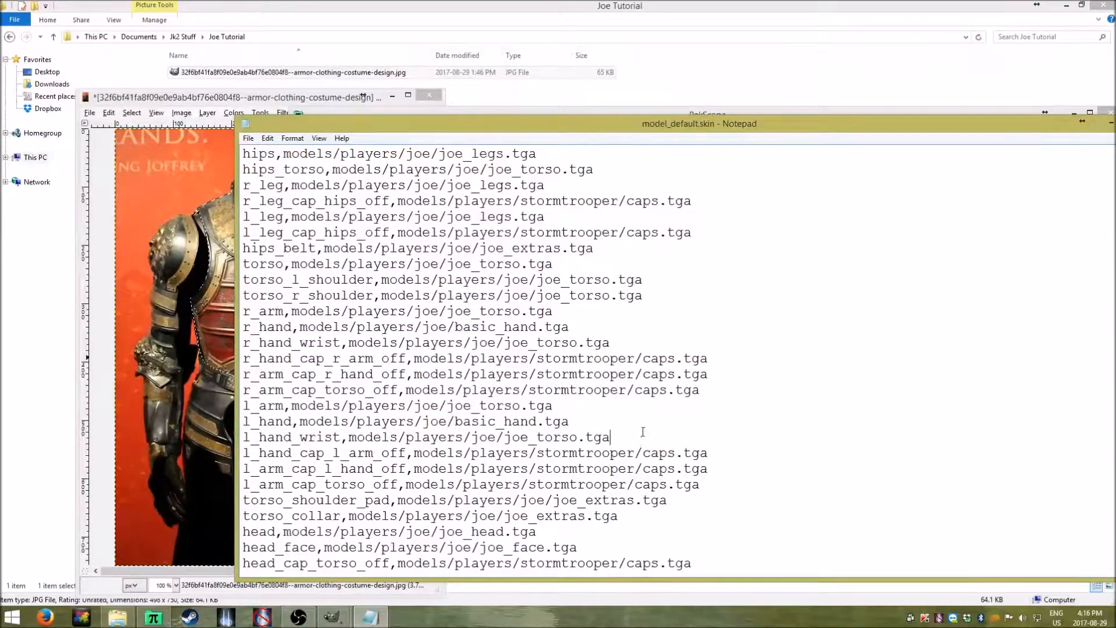
# Close model_default.skin without saving its changes
pyautogui.moveTo(978, 133); pyautogui.dragTo(782, 170)
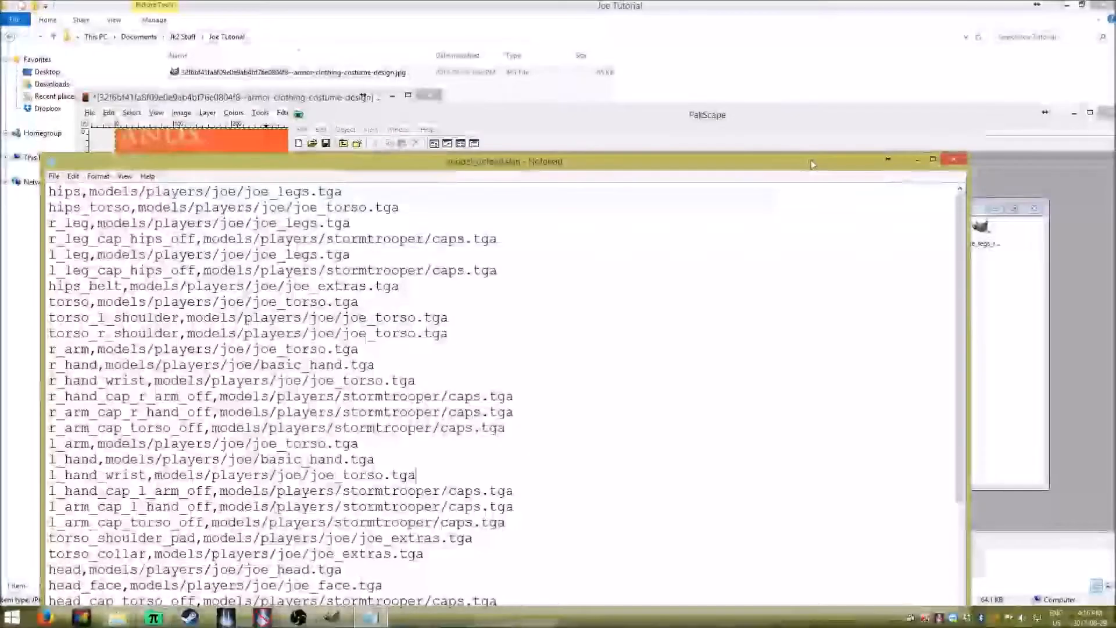
pyautogui.click(955, 159)
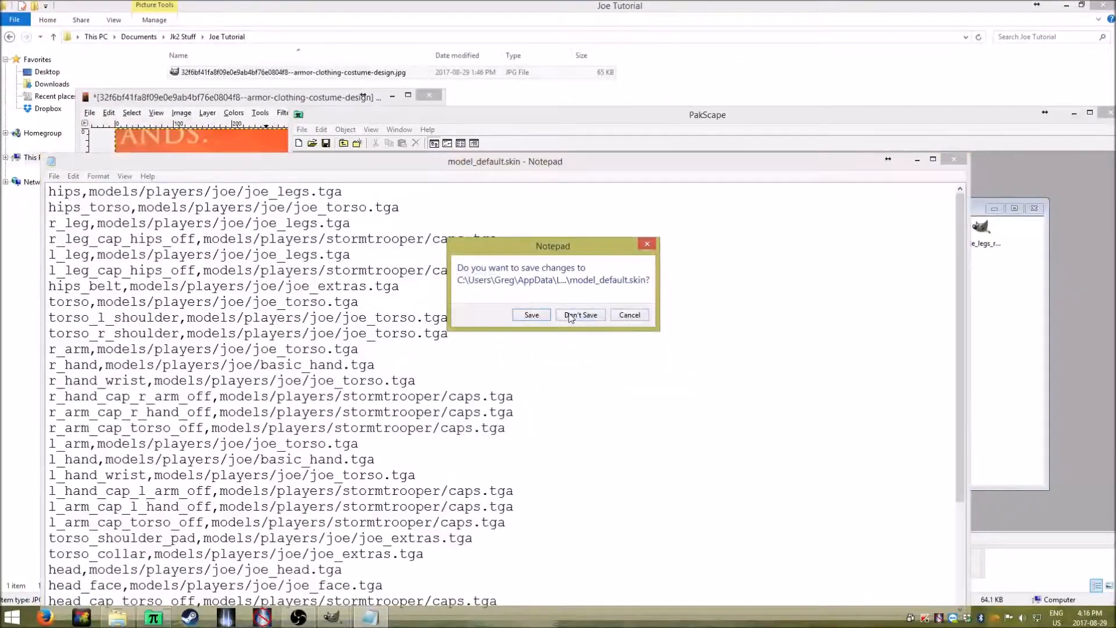
pyautogui.click(581, 314)
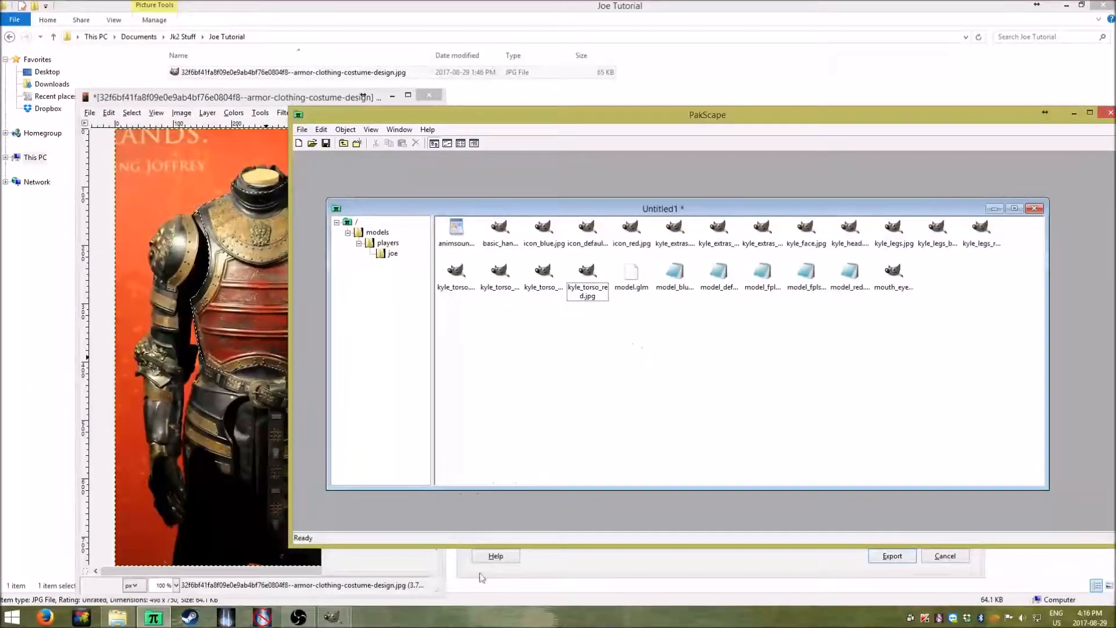
# Switch to GIMP's open image export and name the torso texture file joe_torso.jpg
pyautogui.click(546, 571)
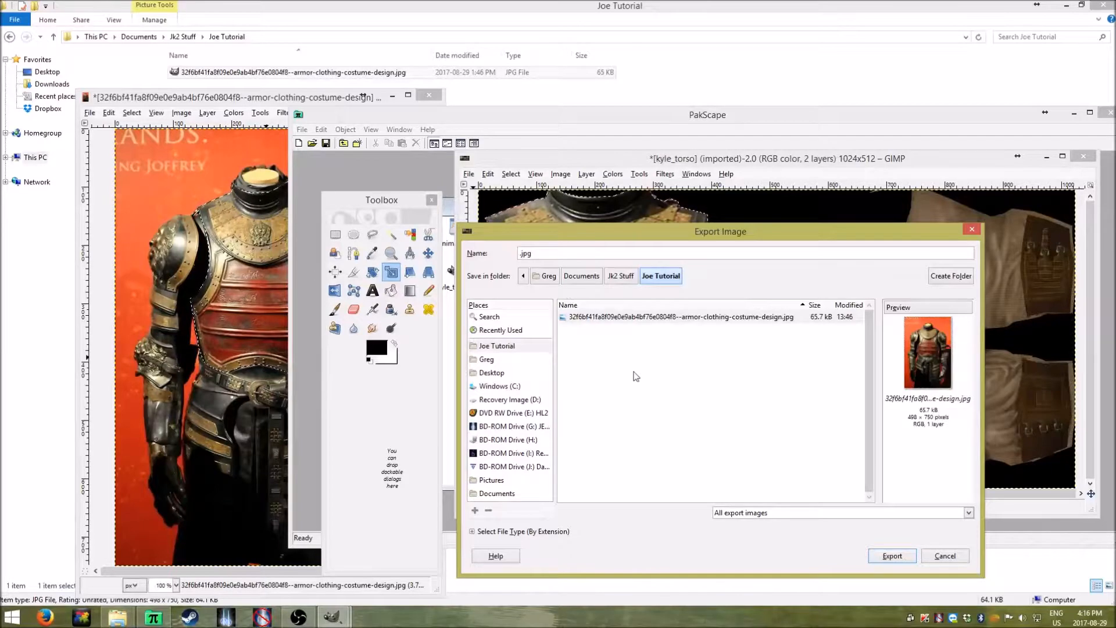
pyautogui.write('.')
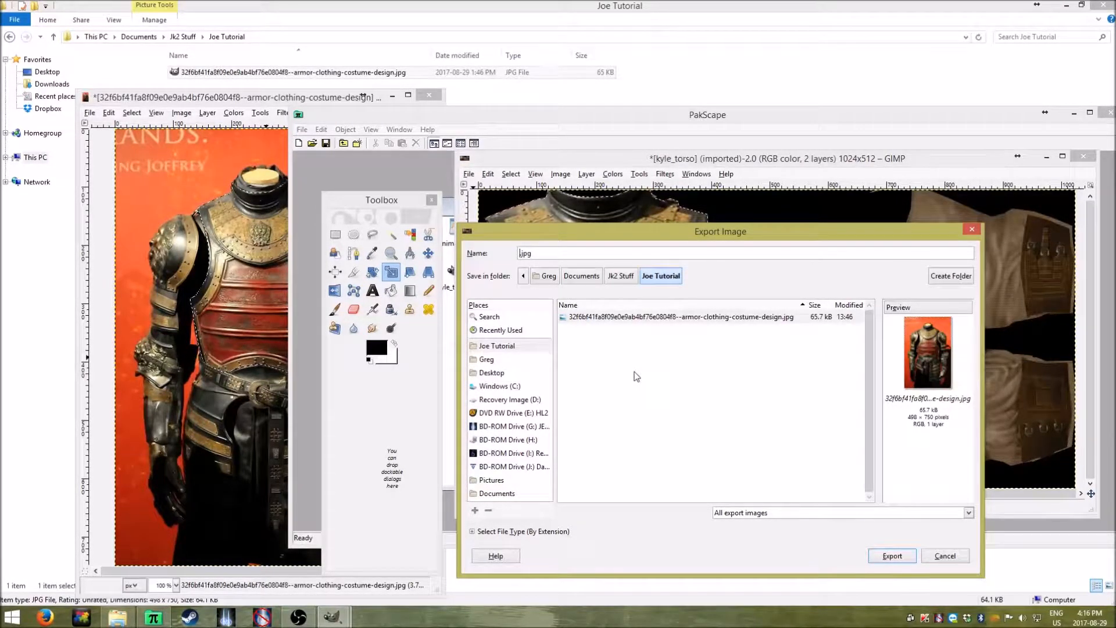
pyautogui.write('joe')
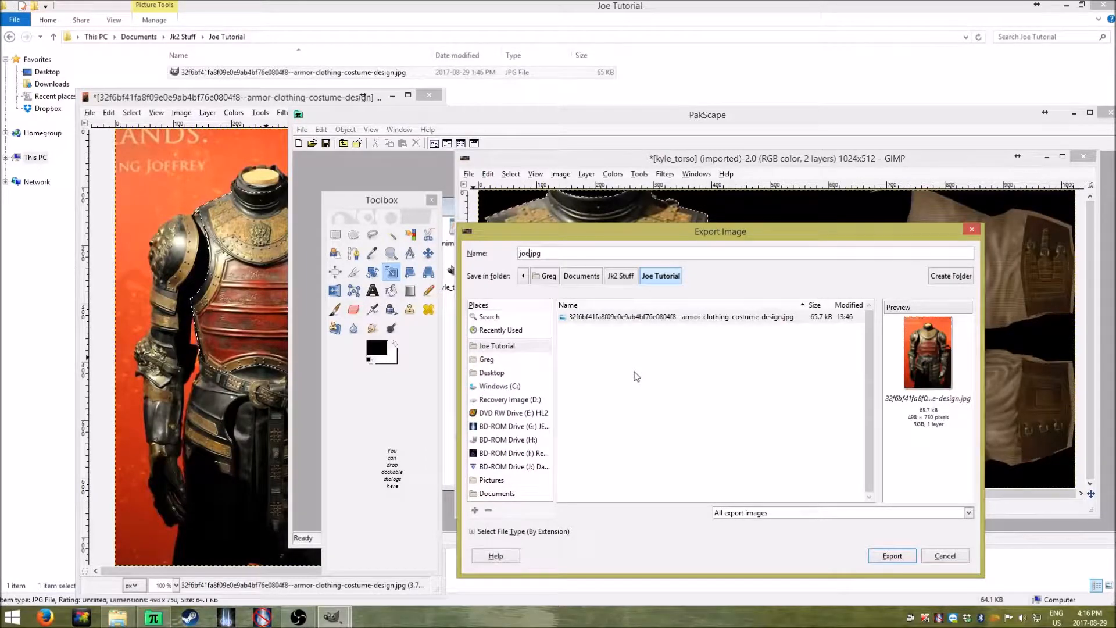
pyautogui.write('_torso')
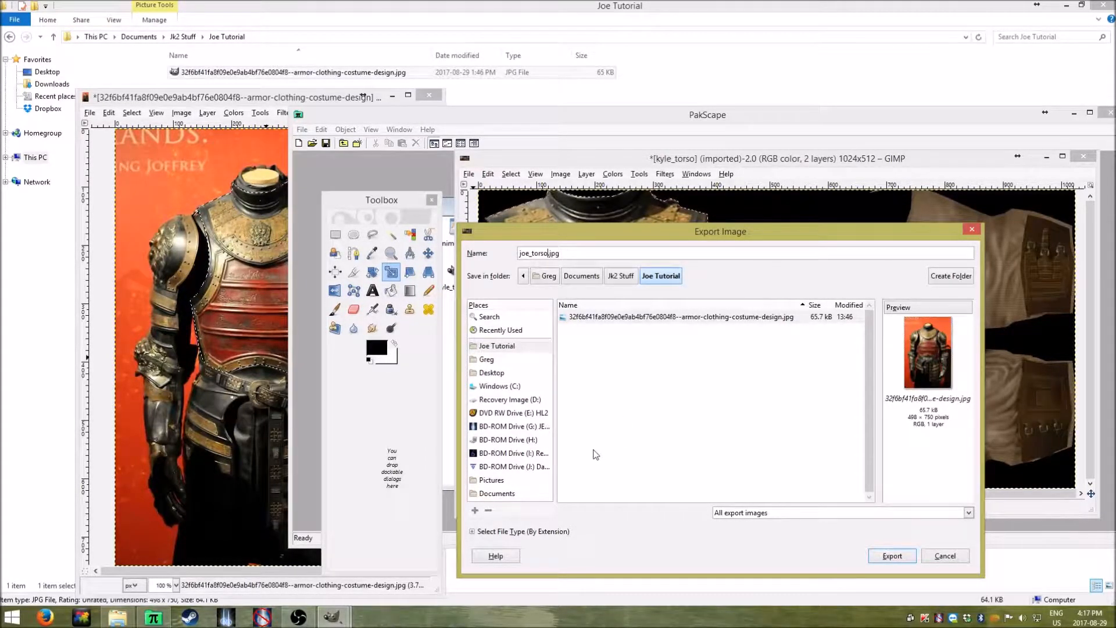
# Check the available export file types and proceed with exporting joe_torso.jpg into the Joe Tutorial folder
pyautogui.click(561, 531)
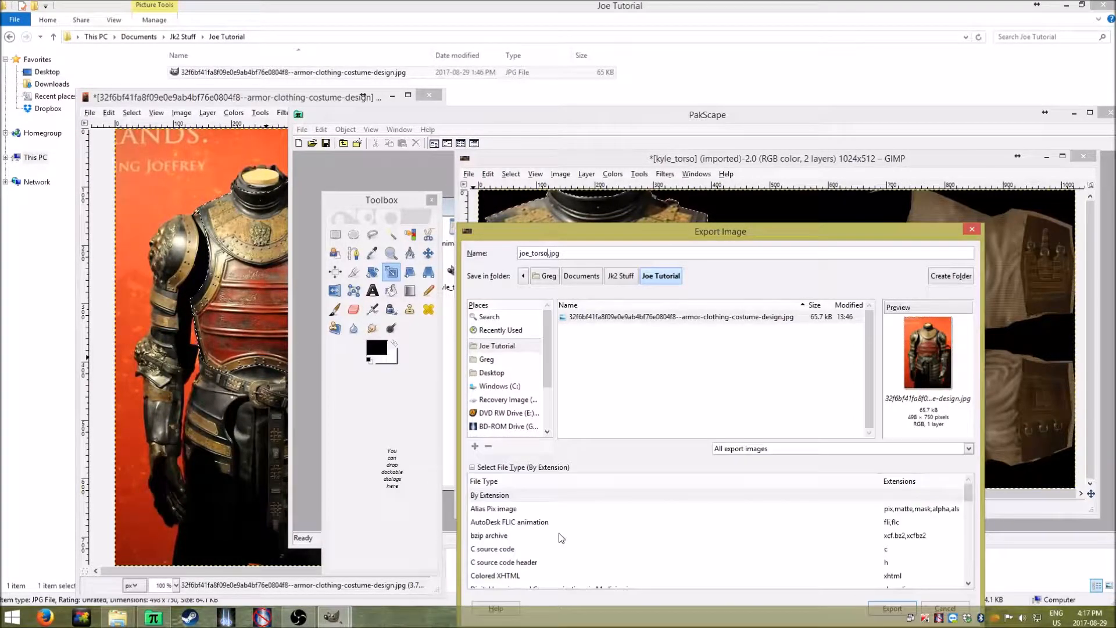
pyautogui.click(528, 468)
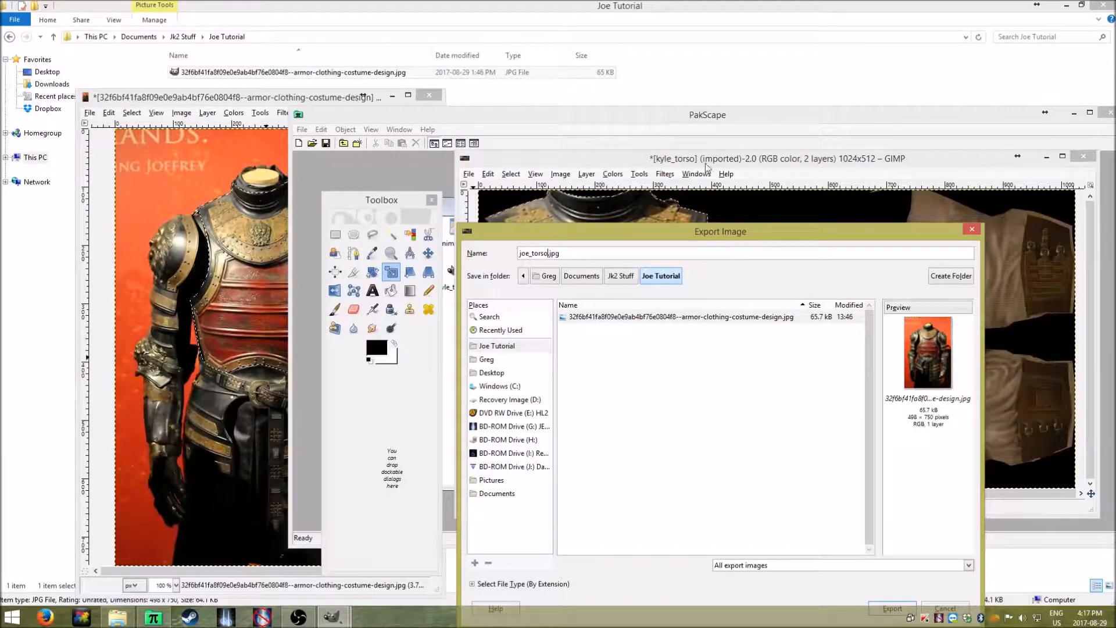
pyautogui.moveTo(694, 235); pyautogui.dragTo(681, 125)
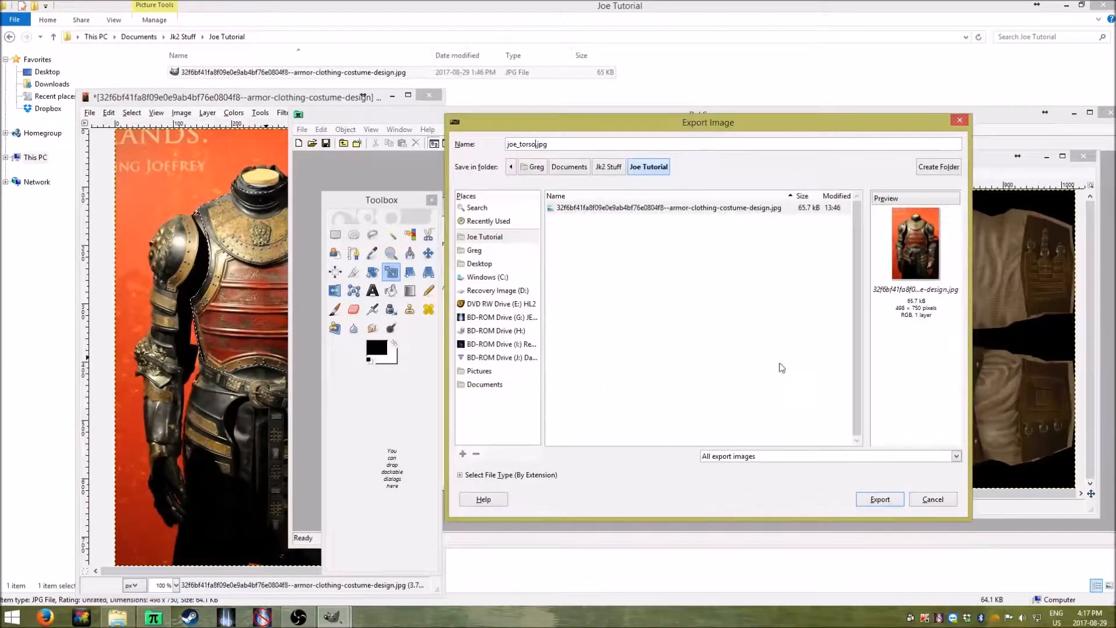
pyautogui.click(878, 500)
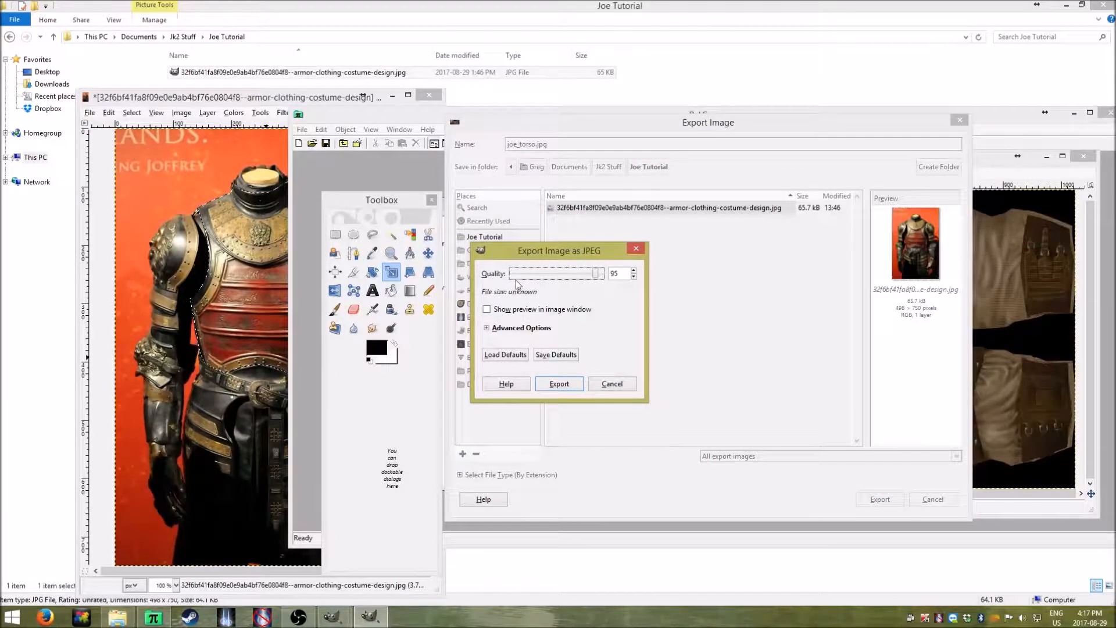
# Review the advanced JPEG export options, such as optimization, smoothing and subsampling, and collapse them again
pyautogui.moveTo(532, 259); pyautogui.dragTo(567, 302)
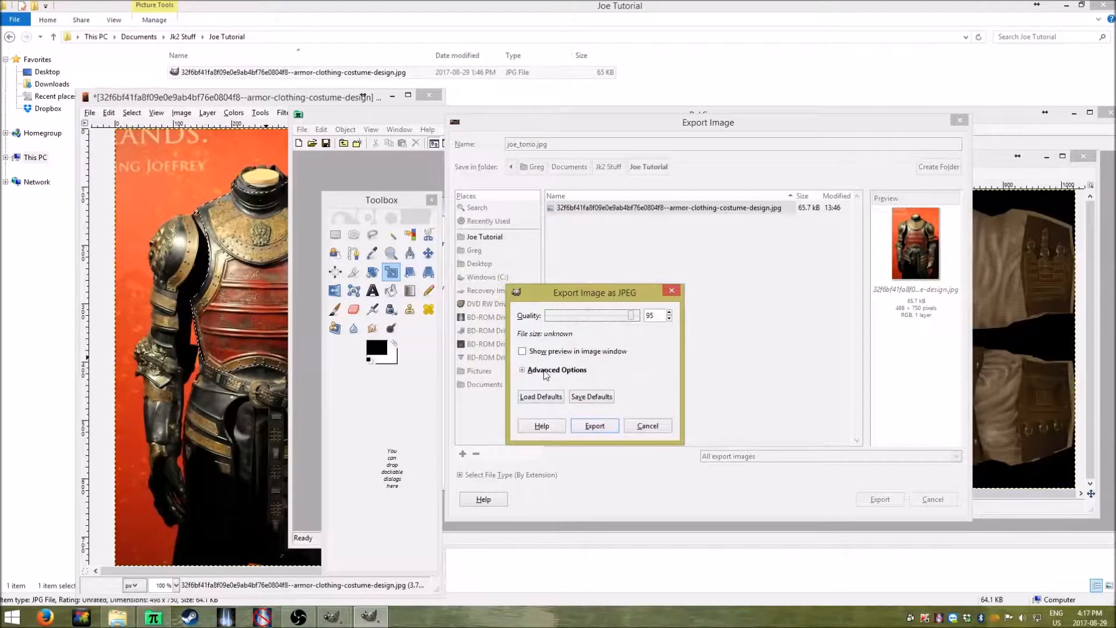
pyautogui.click(546, 370)
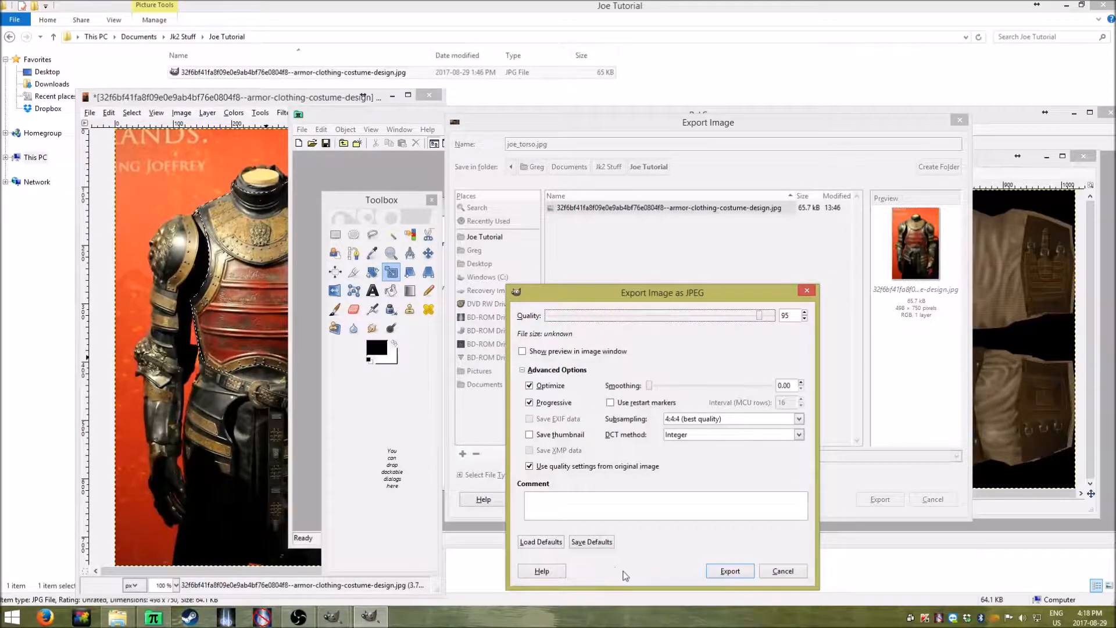
pyautogui.click(550, 371)
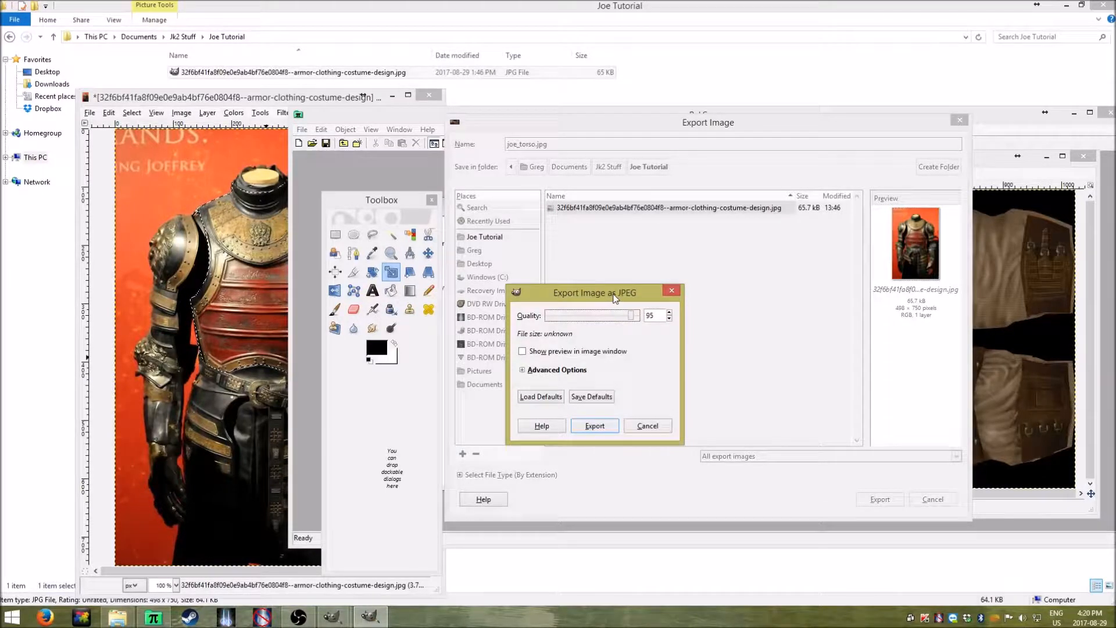
# Move the export dialogs aside to look at the kyle_torso image window behind them
pyautogui.moveTo(615, 295); pyautogui.dragTo(658, 301)
pyautogui.click(1003, 171)
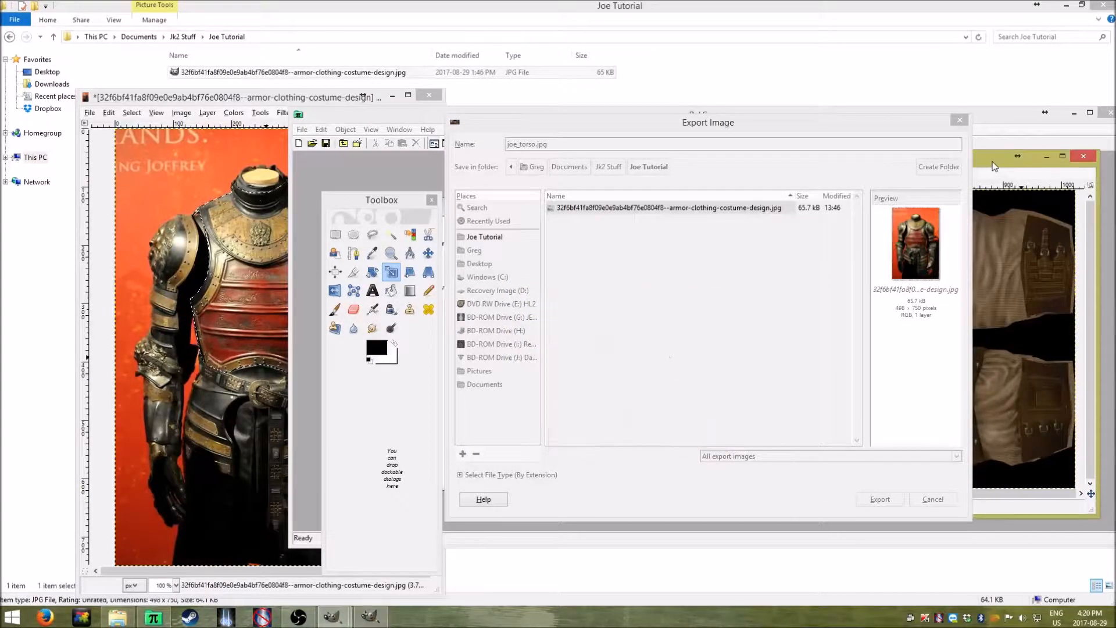
pyautogui.moveTo(831, 133); pyautogui.dragTo(864, 259)
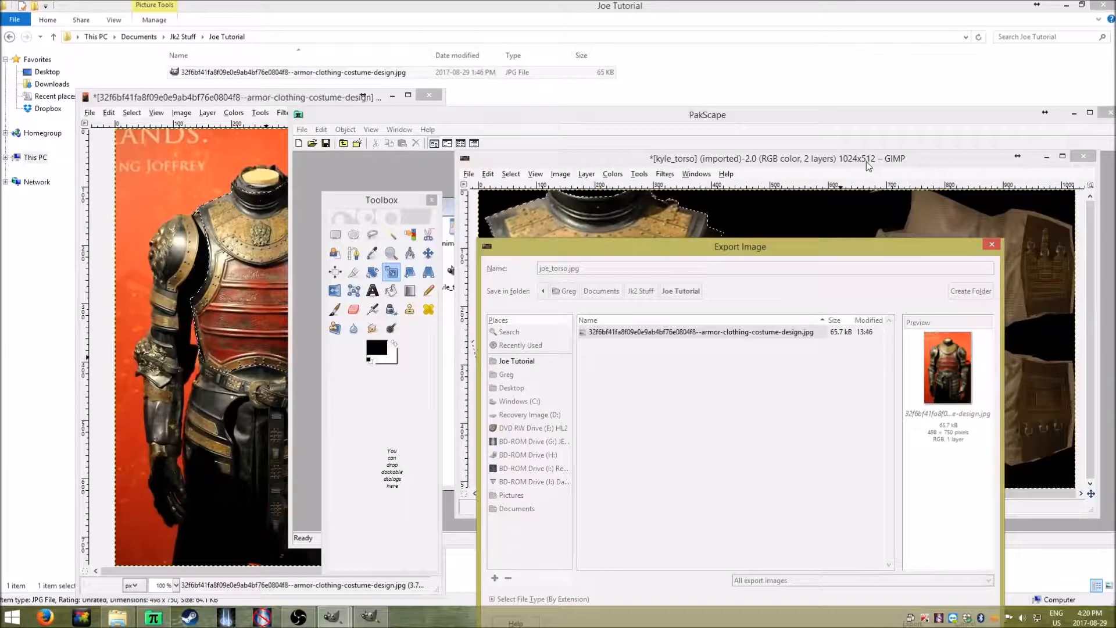
pyautogui.moveTo(801, 253); pyautogui.dragTo(792, 207)
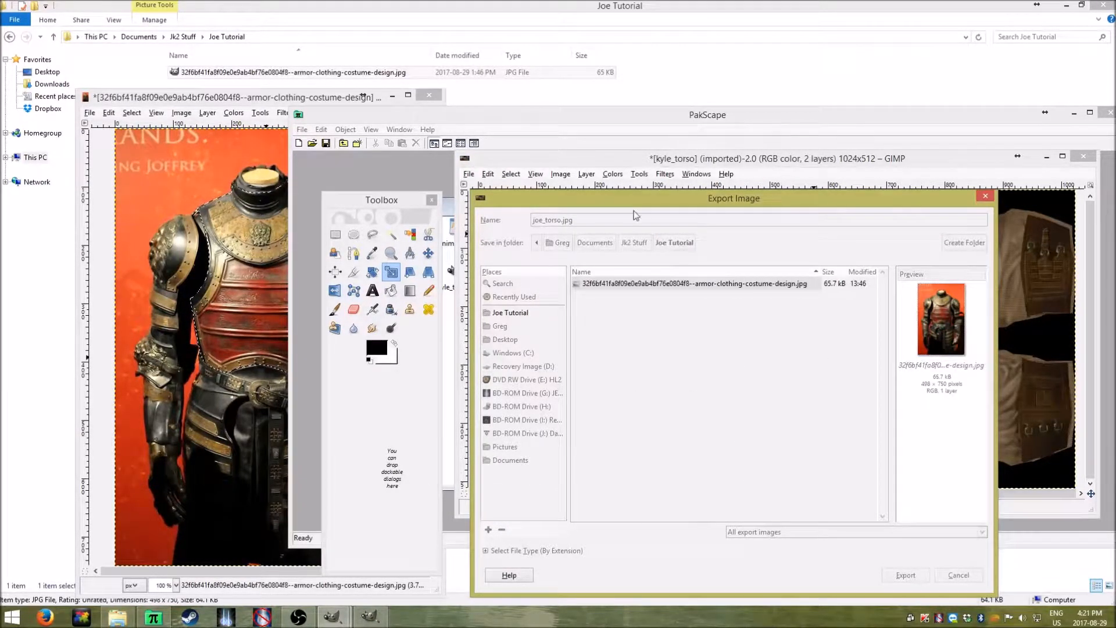
pyautogui.moveTo(639, 197); pyautogui.dragTo(705, 171)
# Recheck the advanced JPEG options and export joe_torso.jpg at quality 95 into the Joe Tutorial folder
pyautogui.press('Return')
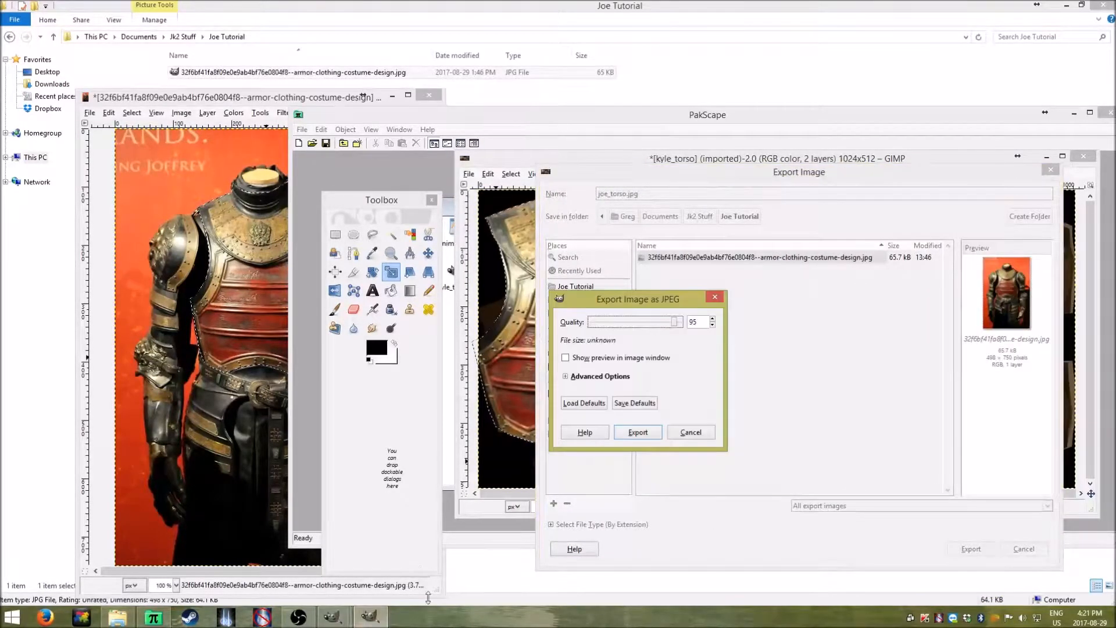
pyautogui.click(567, 377)
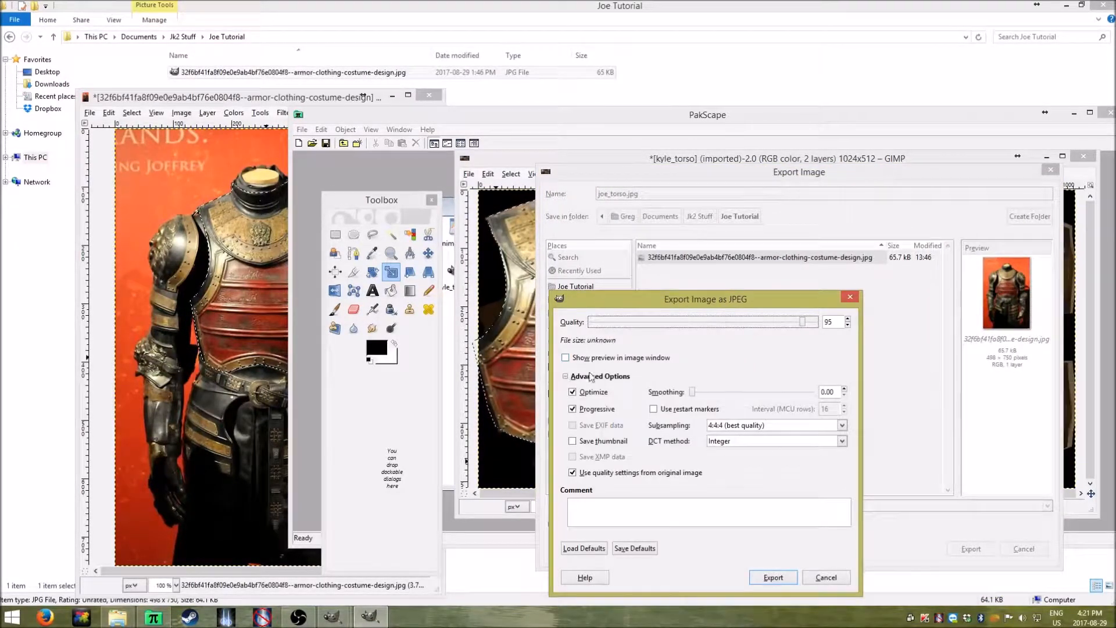
pyautogui.click(592, 377)
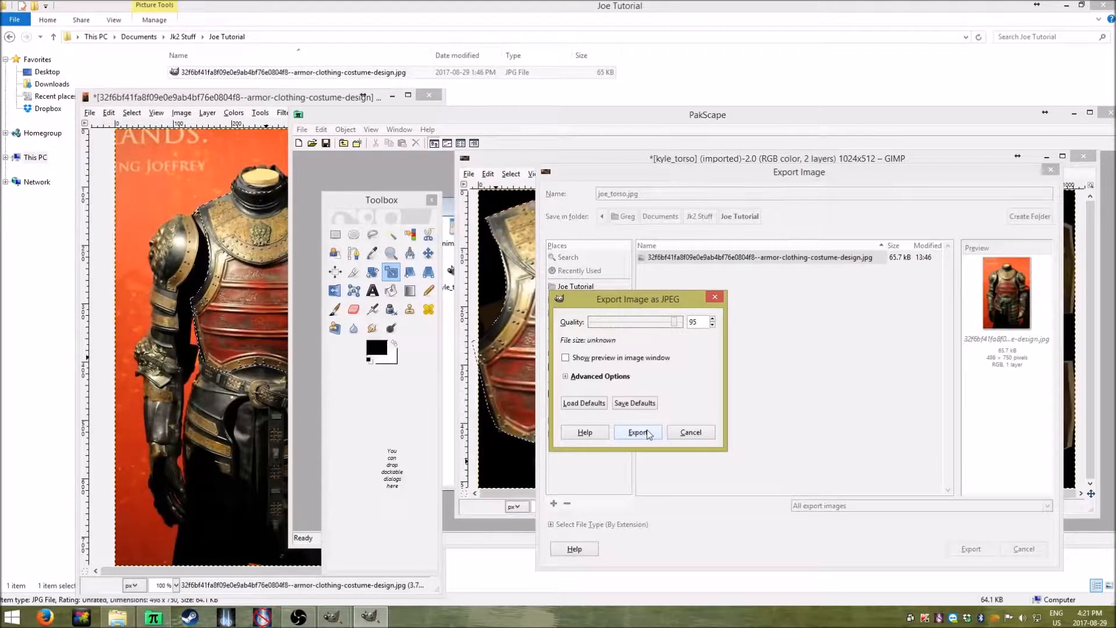
pyautogui.click(640, 432)
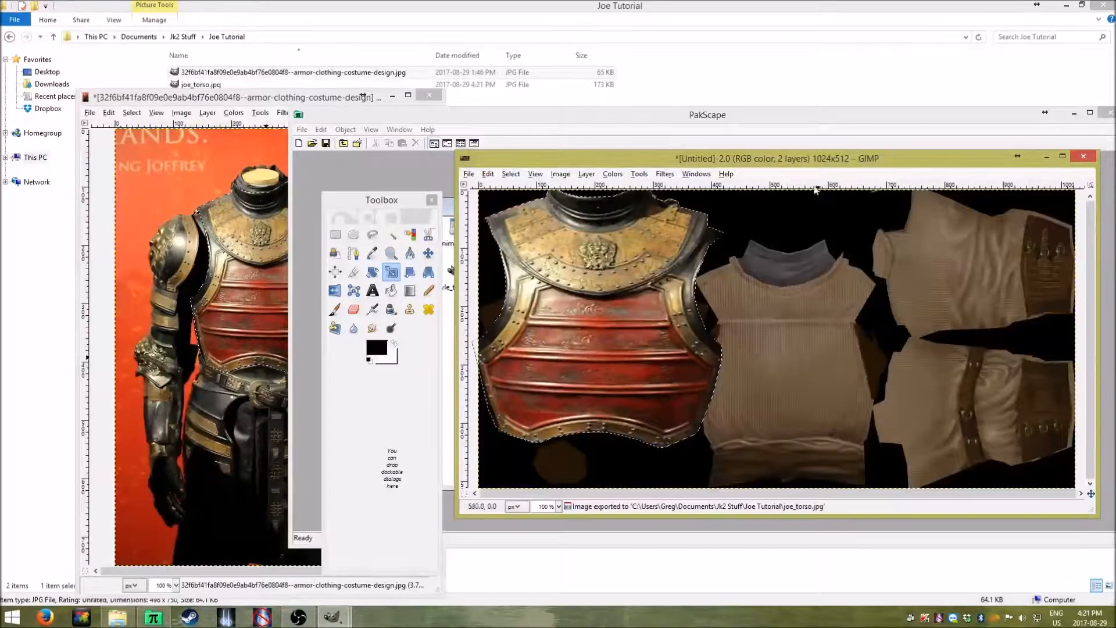
# Switch to the Joe Tutorial folder and preview the exported joe_torso.jpg, closing the preview when done
pyautogui.click(1044, 158)
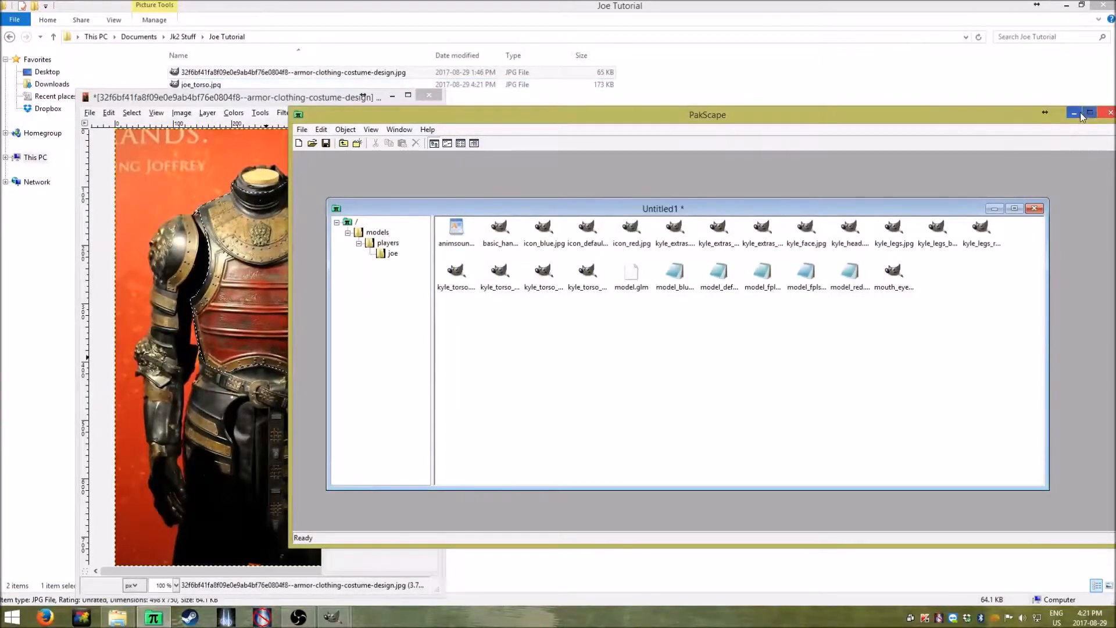
pyautogui.click(503, 346)
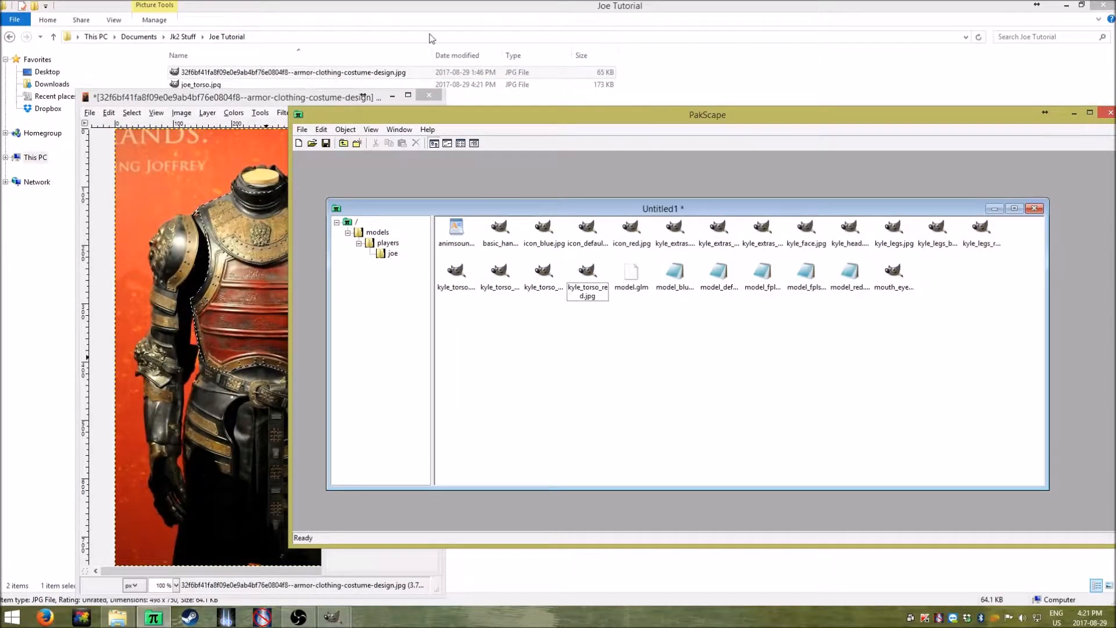
pyautogui.click(494, 5)
pyautogui.click(317, 87)
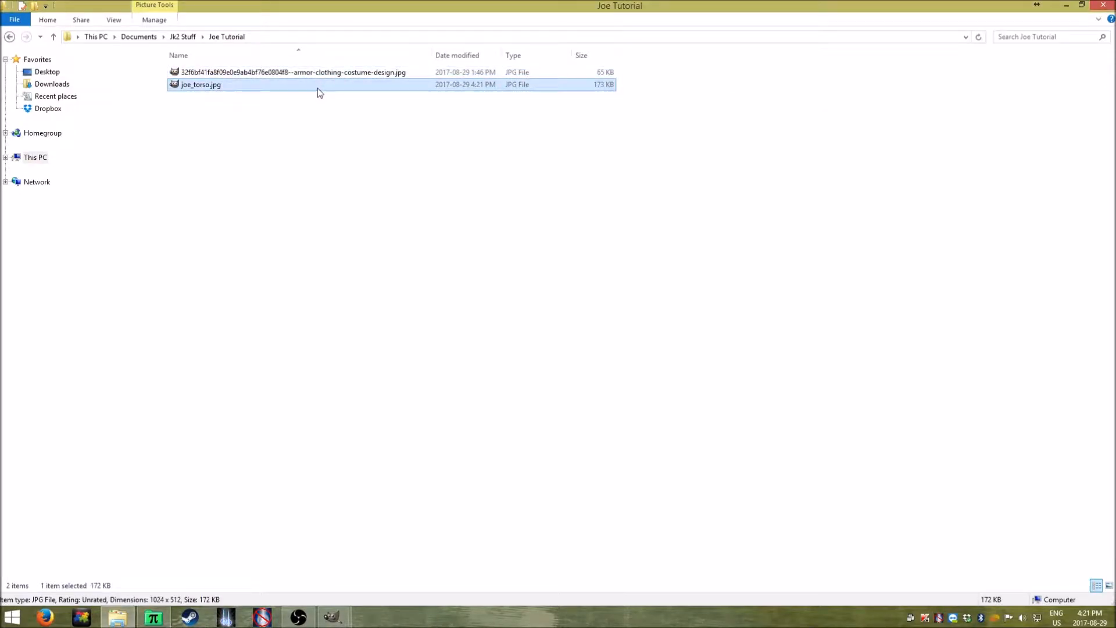
pyautogui.rightClick(319, 86)
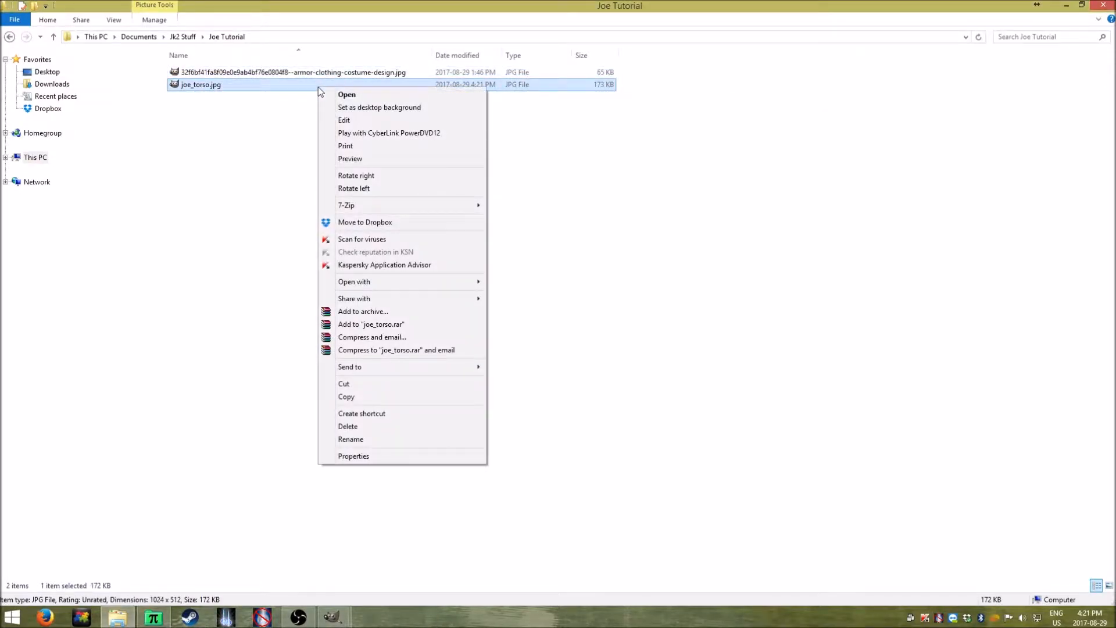
pyautogui.click(353, 159)
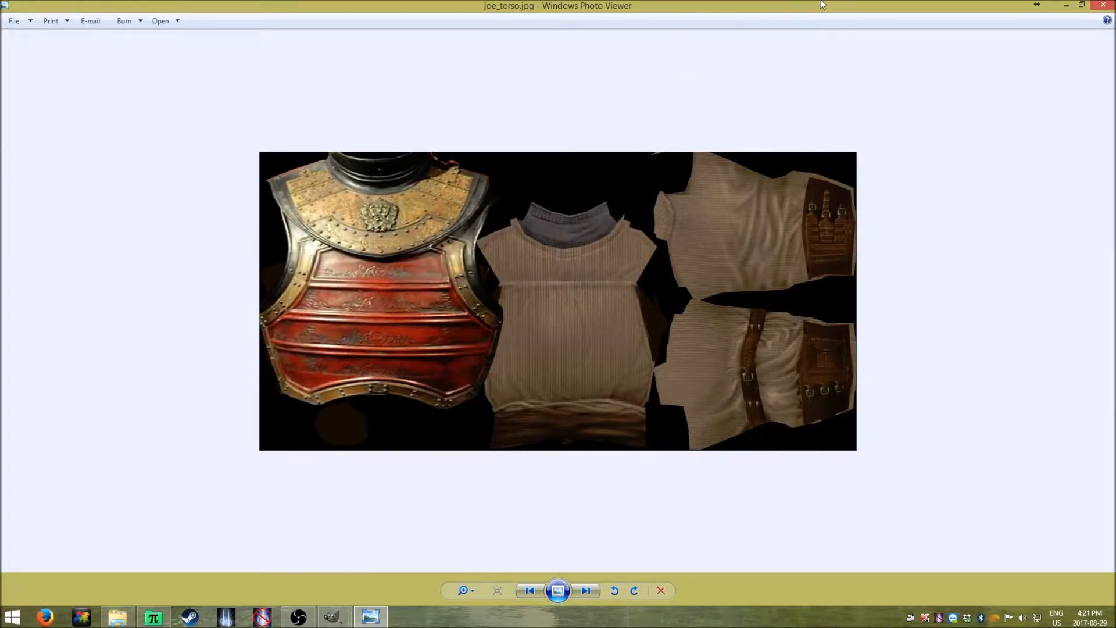
pyautogui.click(1107, 5)
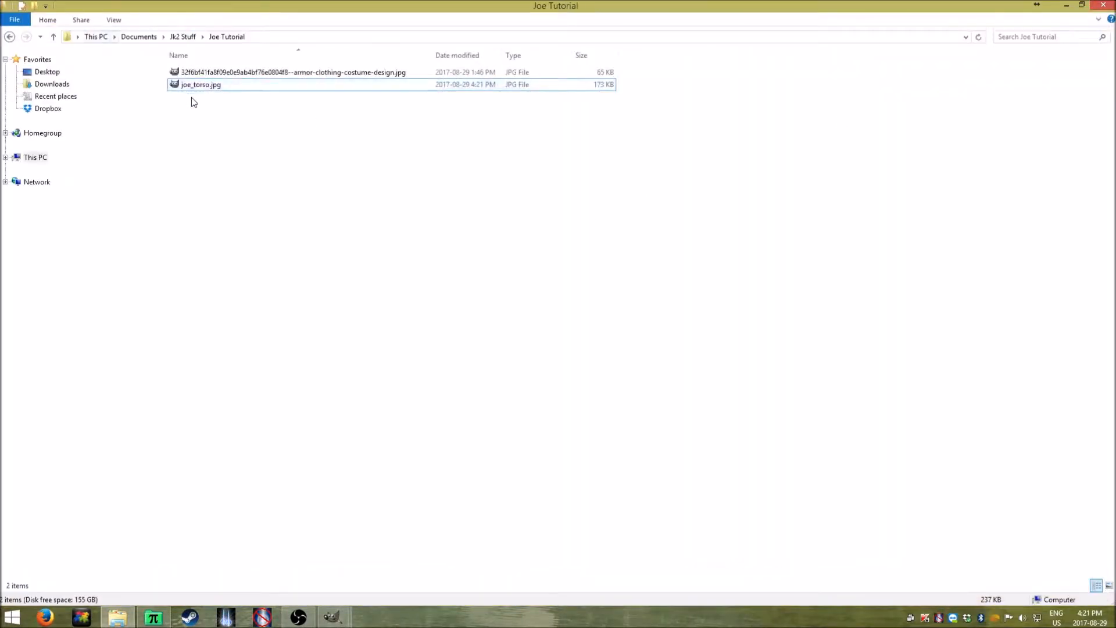
# Copy joe_torso.jpg from the Joe Tutorial folder into the models/players/joe folder of the open package in PakScape
pyautogui.click(198, 86)
pyautogui.rightClick(202, 87)
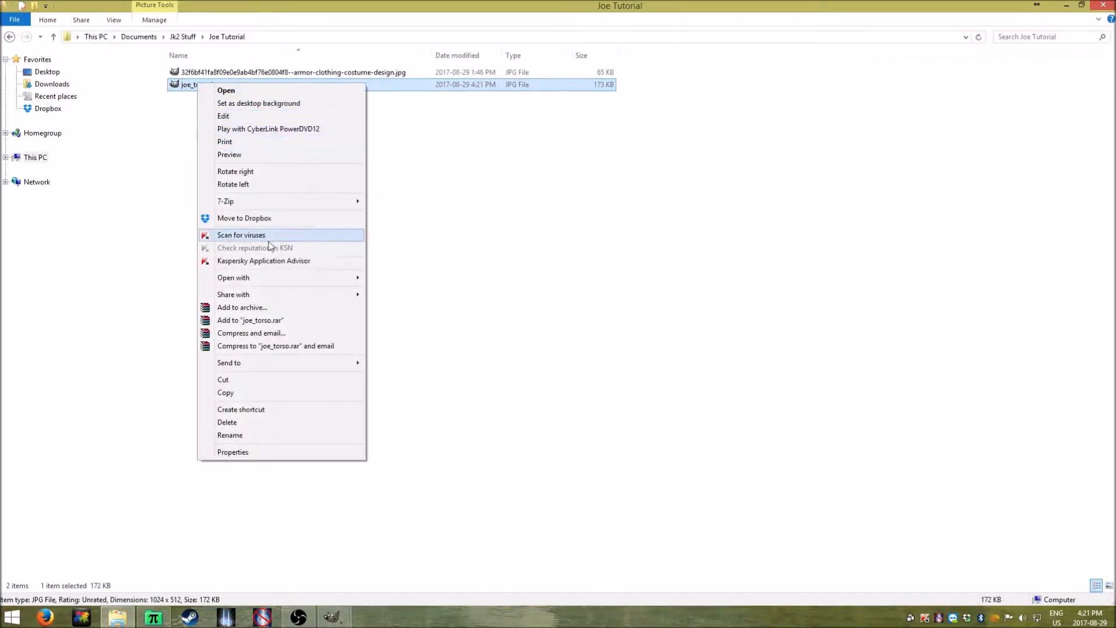
pyautogui.click(236, 382)
pyautogui.click(305, 312)
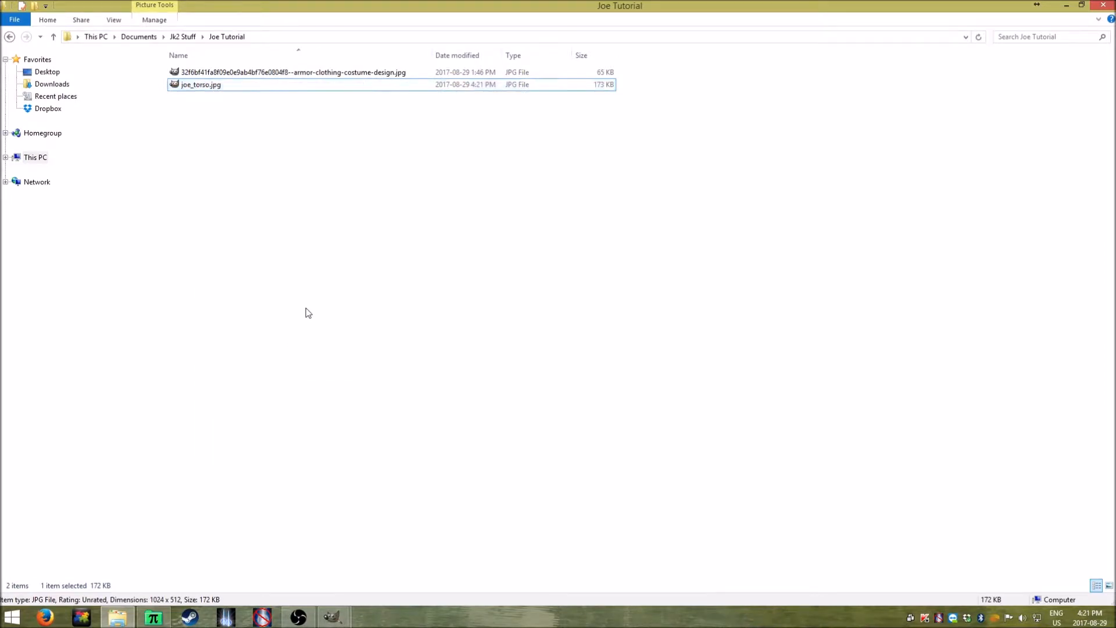
pyautogui.click(154, 617)
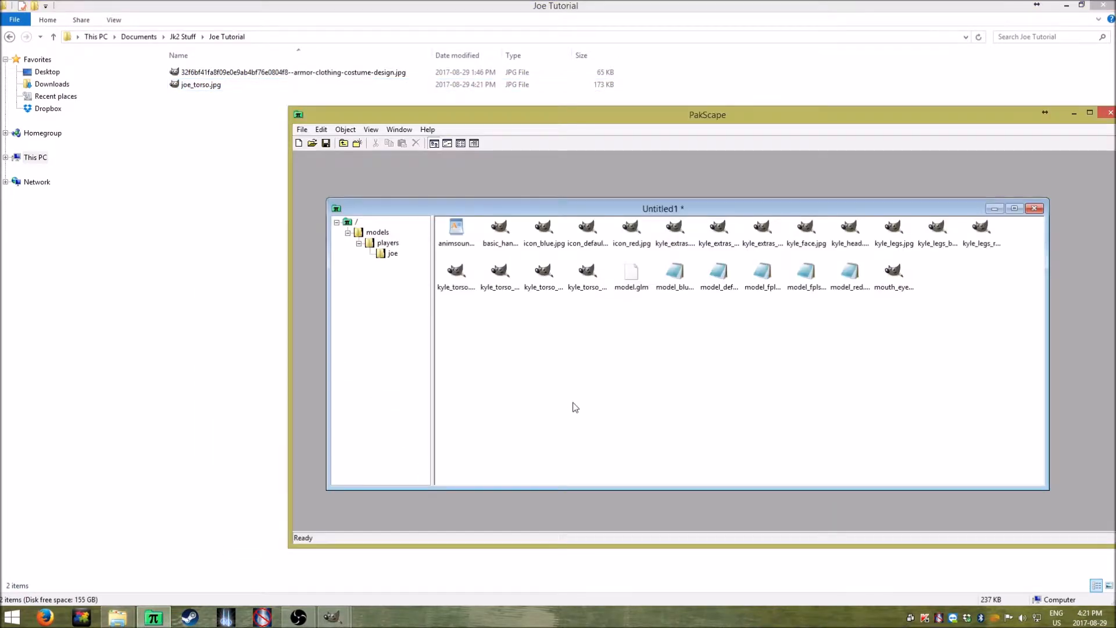
pyautogui.rightClick(544, 338)
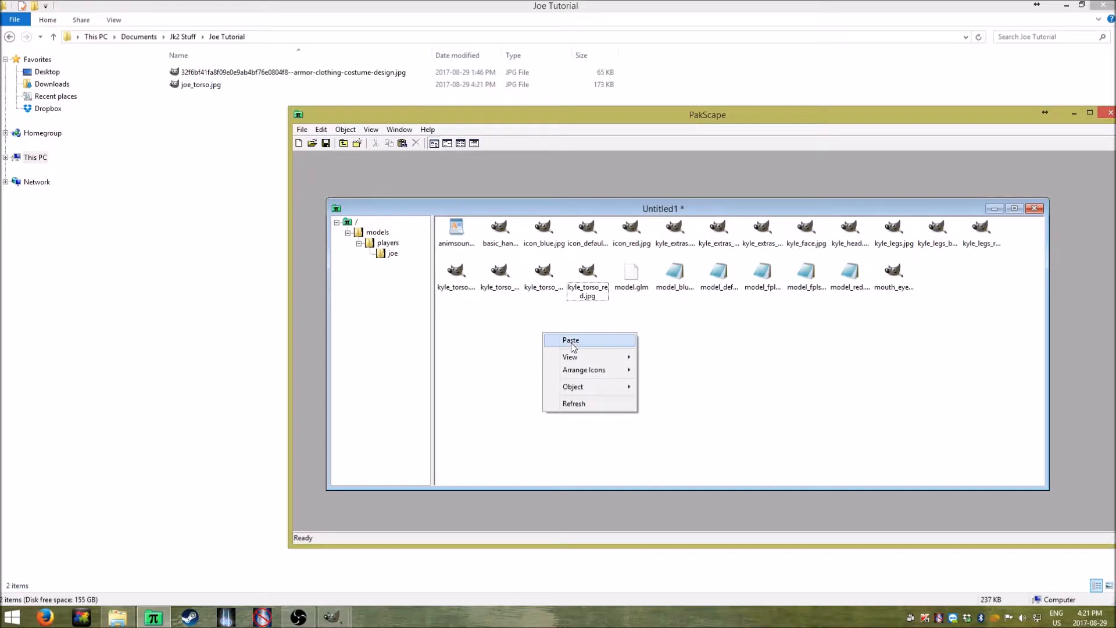
pyautogui.click(573, 345)
# Delete kyle_torso.jpg from the package's joe folder, keeping joe_torso.jpg as the replacement texture
pyautogui.click(466, 288)
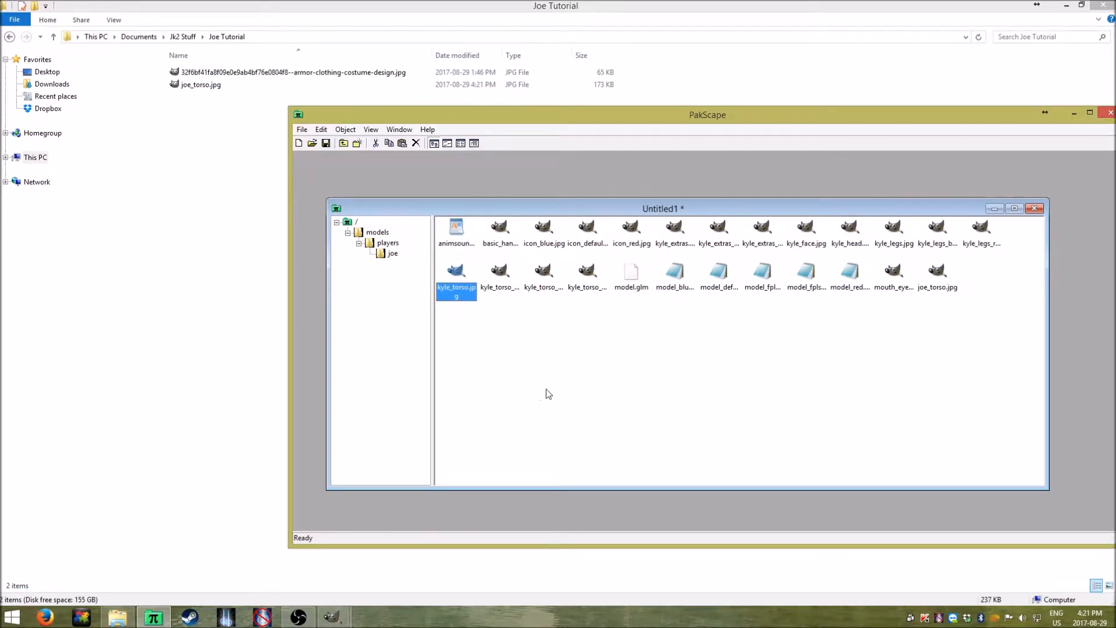
pyautogui.press('Delete')
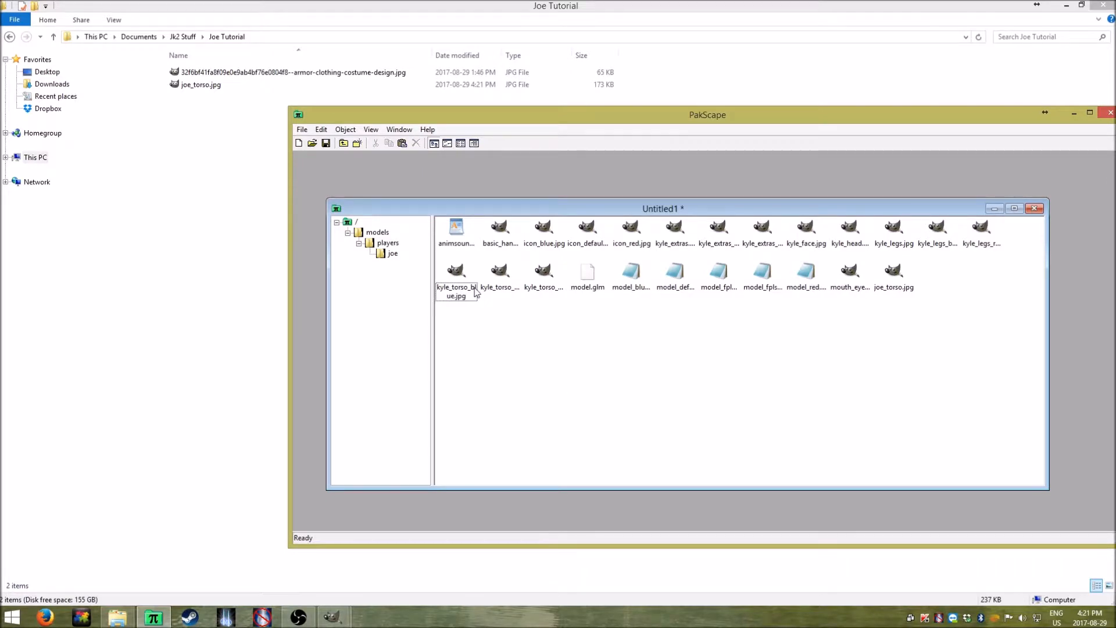
pyautogui.click(893, 289)
pyautogui.click(865, 327)
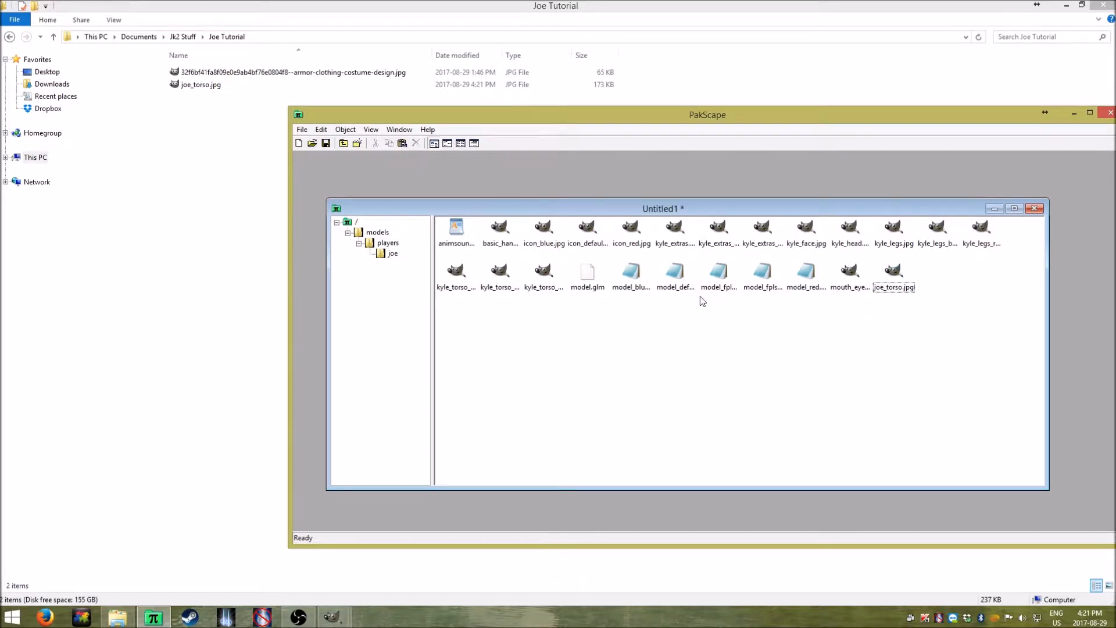
# Open model_default.skin from the package to view its texture paths and close it without changes
pyautogui.doubleClick(676, 273)
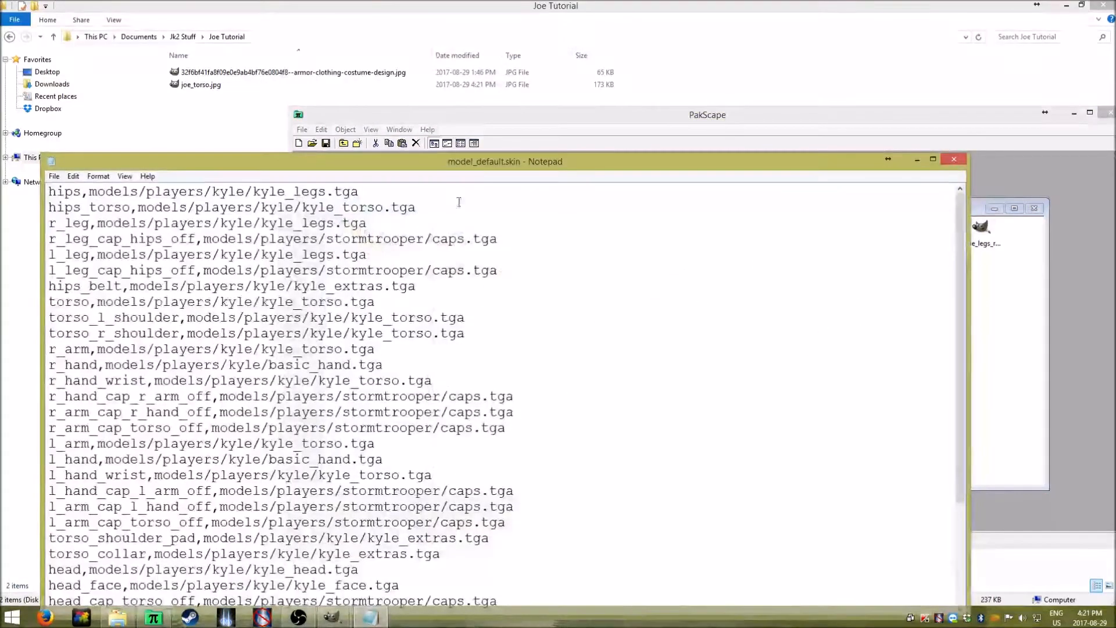
pyautogui.moveTo(481, 165); pyautogui.dragTo(490, 283)
pyautogui.click(964, 276)
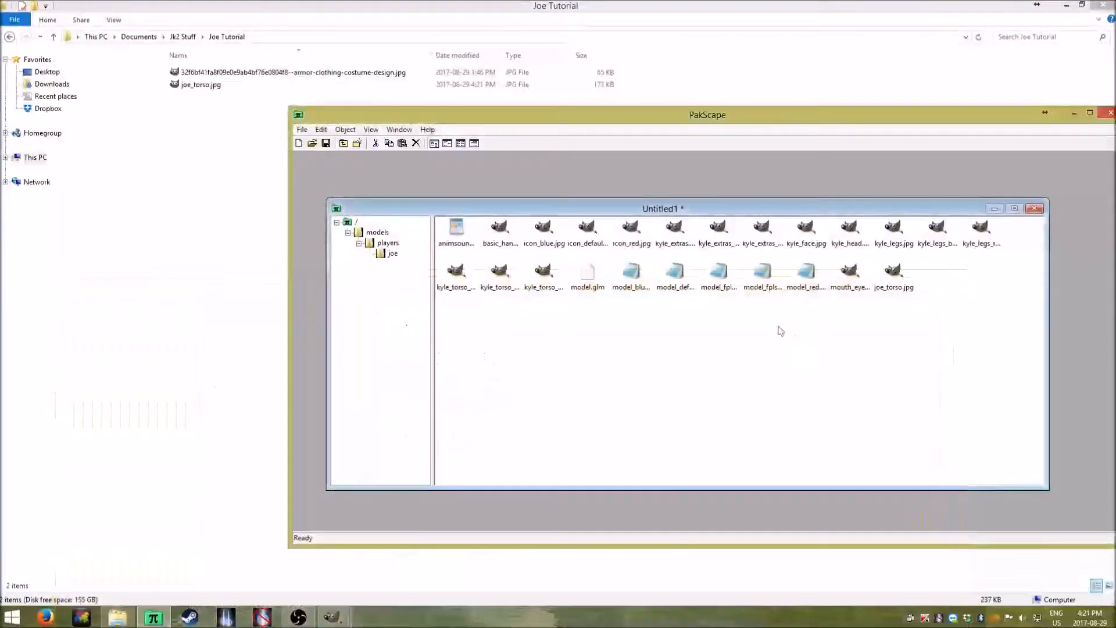
pyautogui.rightClick(667, 263)
pyautogui.click(705, 302)
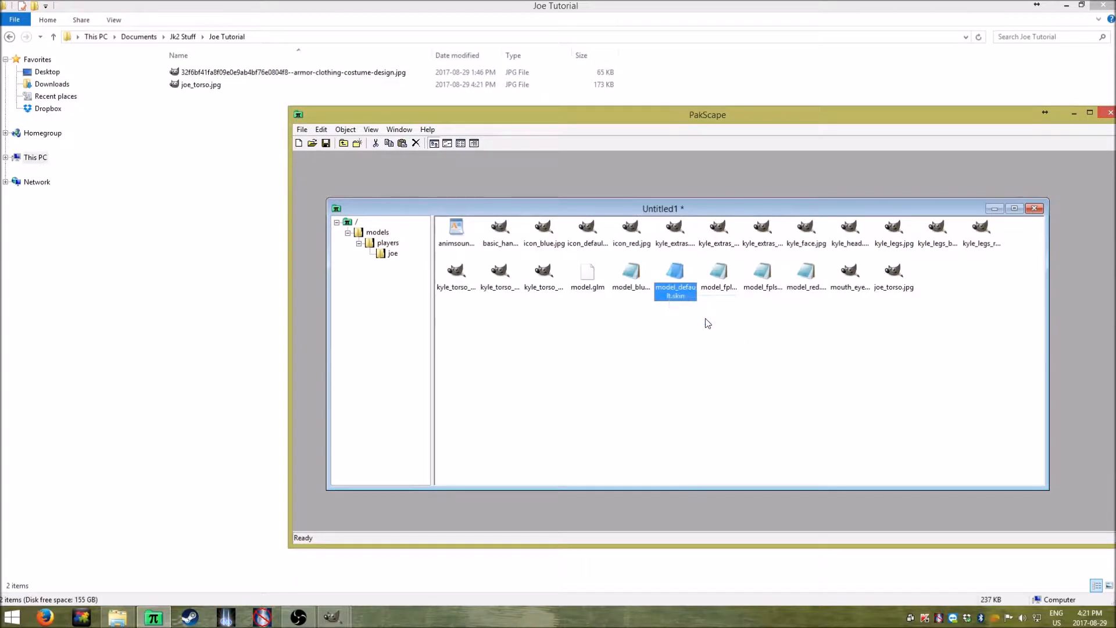
pyautogui.click(703, 331)
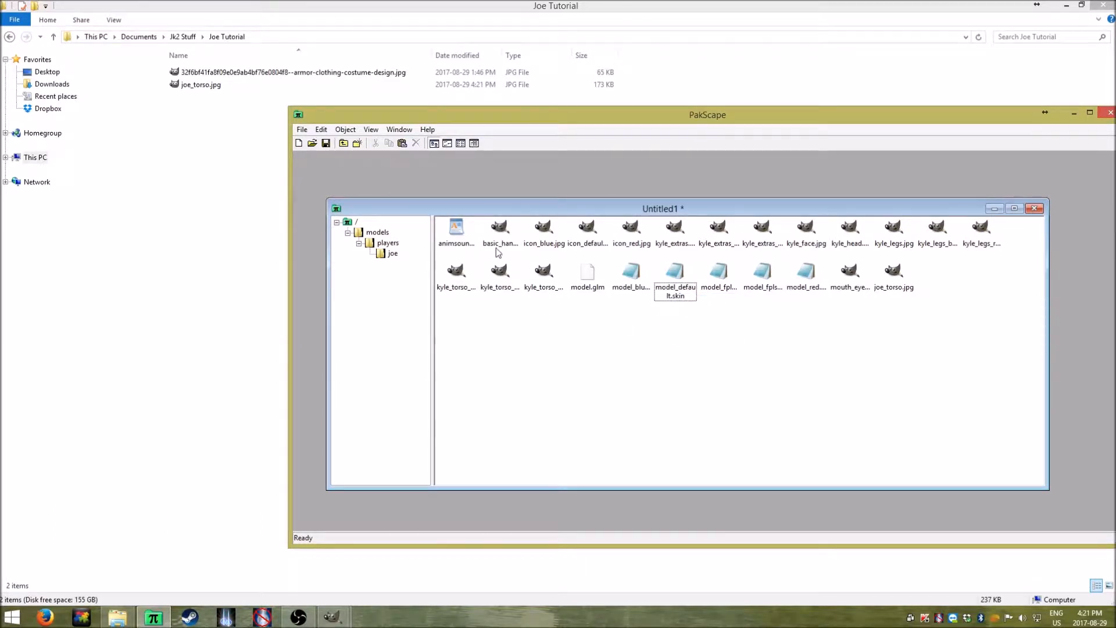
pyautogui.click(498, 252)
pyautogui.click(599, 348)
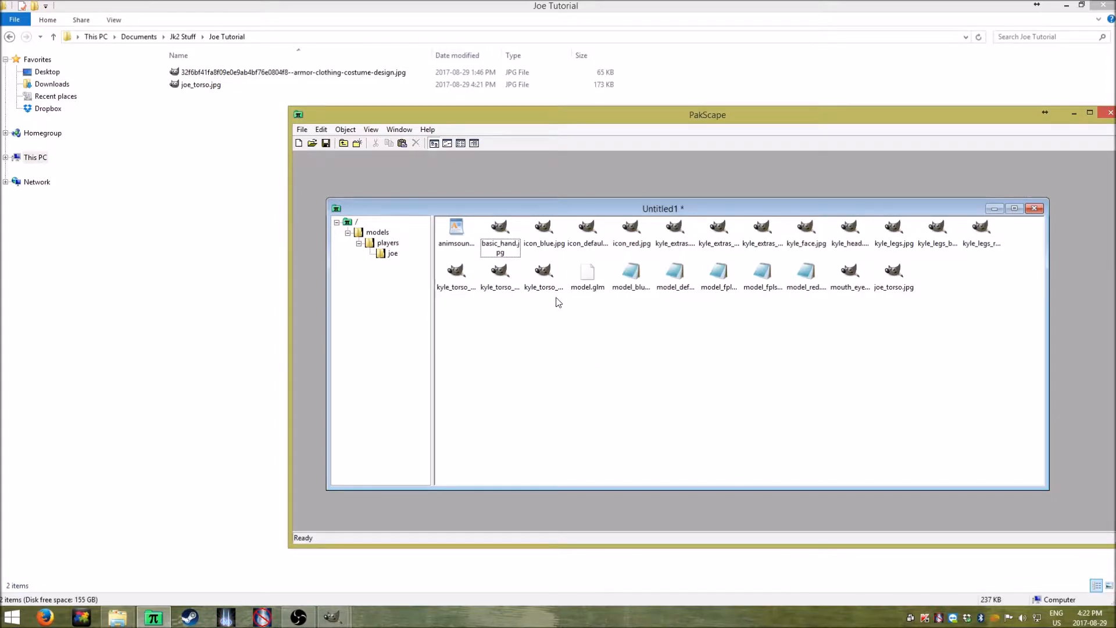
pyautogui.click(499, 230)
pyautogui.click(578, 330)
pyautogui.click(681, 277)
pyautogui.click(698, 340)
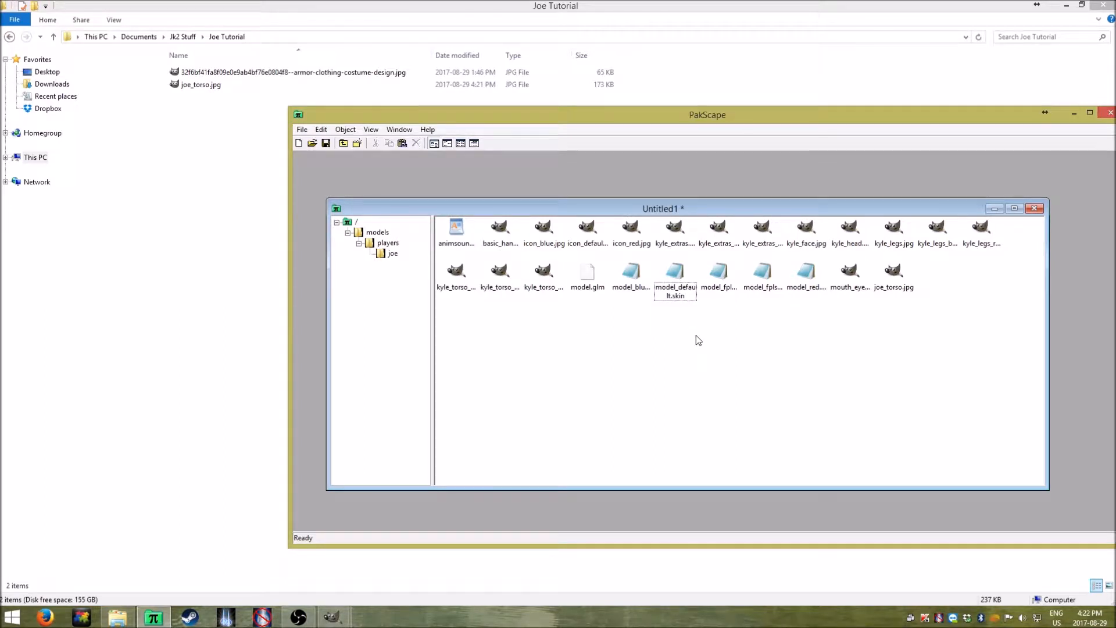
pyautogui.click(676, 281)
pyautogui.click(701, 329)
pyautogui.click(676, 280)
pyautogui.click(749, 504)
# Copy model_default.skin from the package's joe folder into the Joe Tutorial folder in File Explorer
pyautogui.click(681, 274)
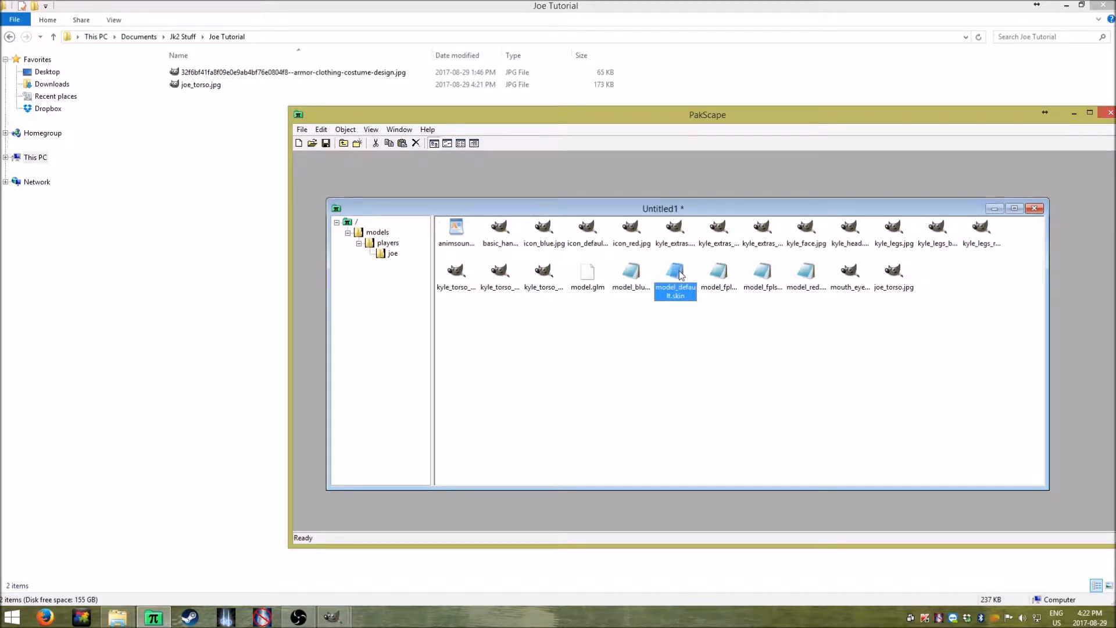
pyautogui.rightClick(680, 274)
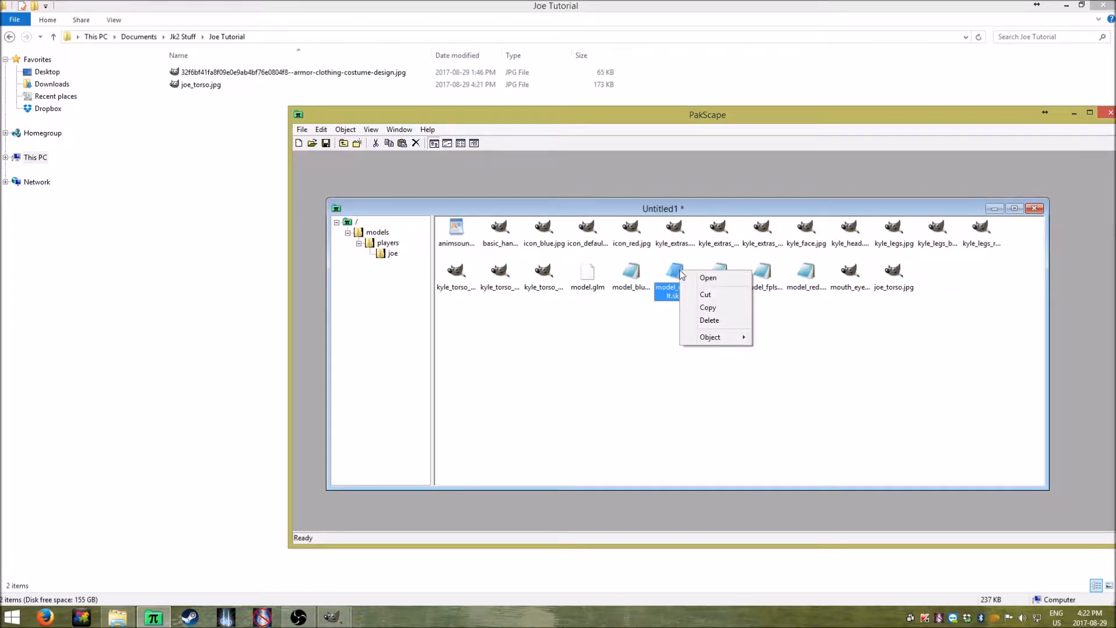
pyautogui.click(708, 308)
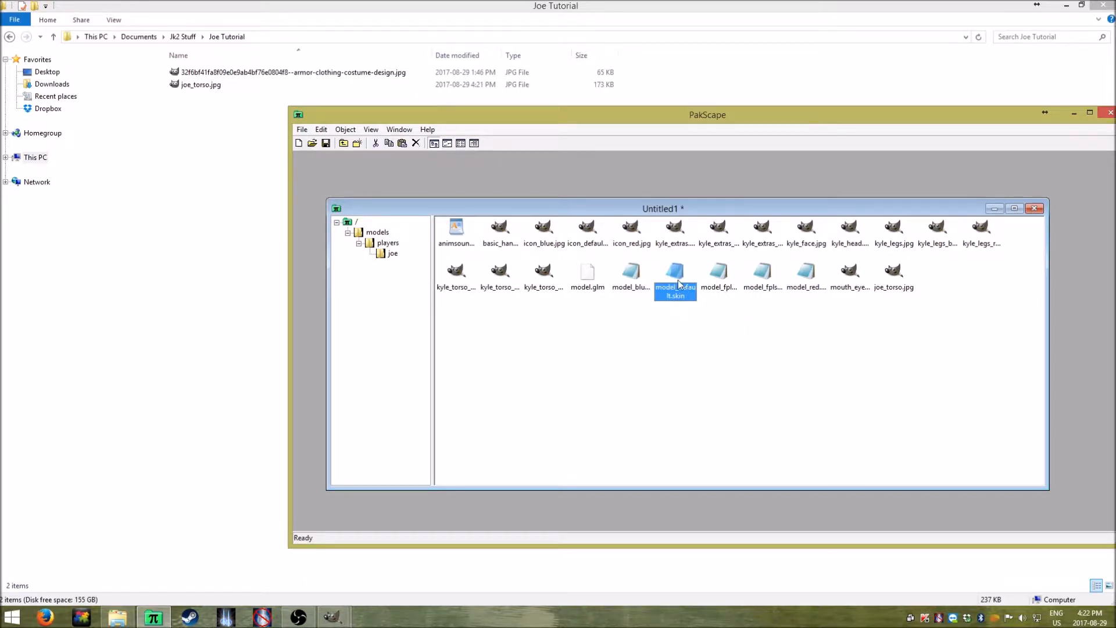
pyautogui.click(267, 201)
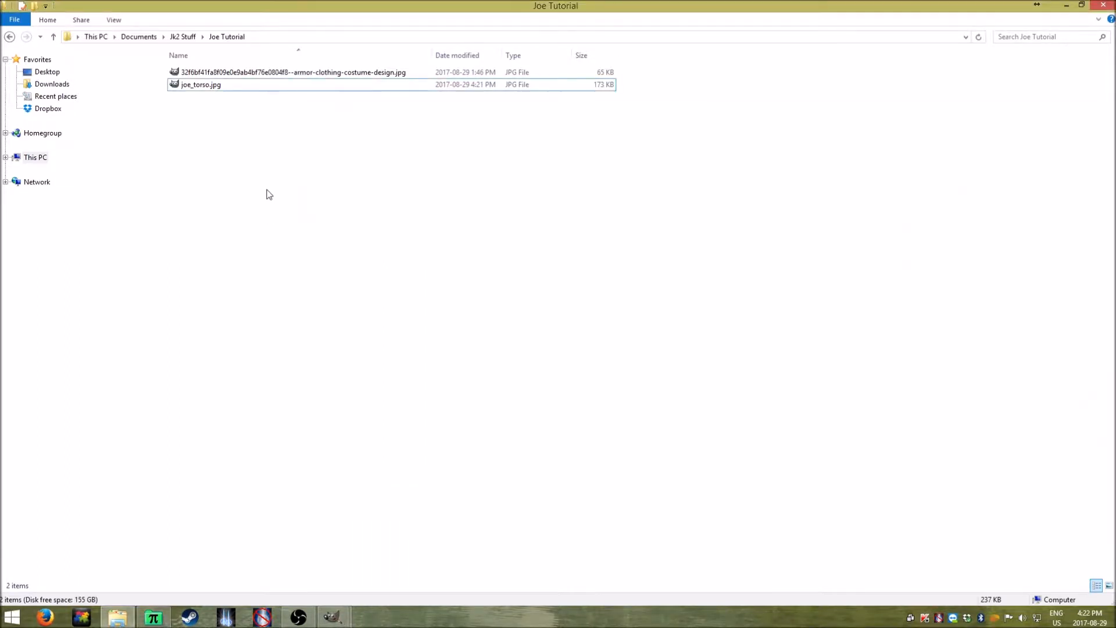
pyautogui.rightClick(267, 190)
pyautogui.click(329, 270)
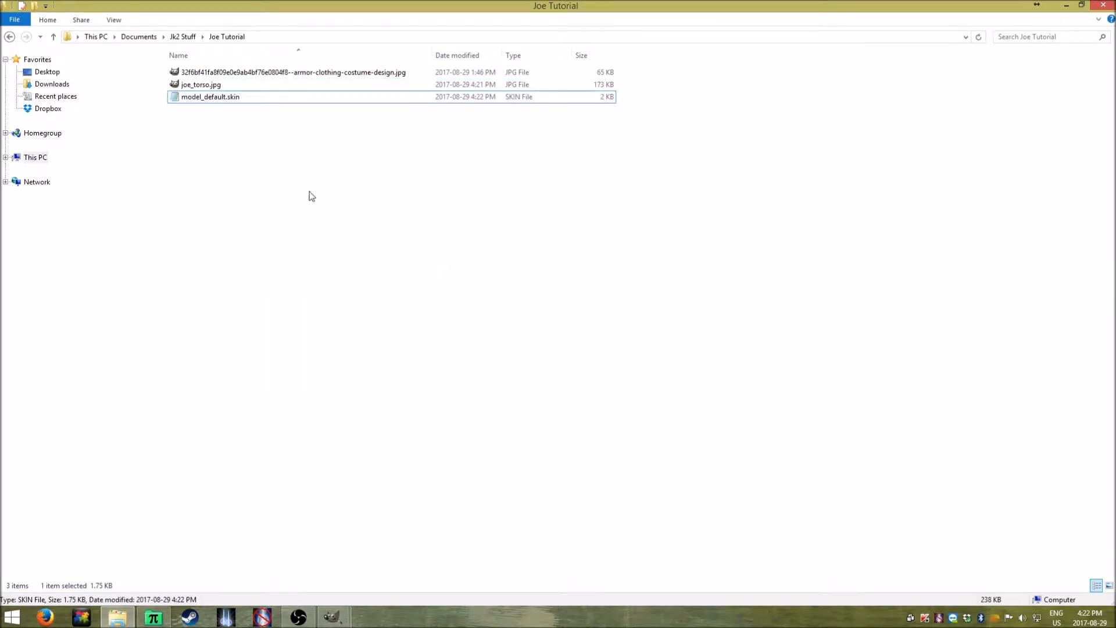
# Open the Joe Tutorial copy of model_default.skin in Notepad, reposition its window, and switch back to PakScape
pyautogui.doubleClick(291, 100)
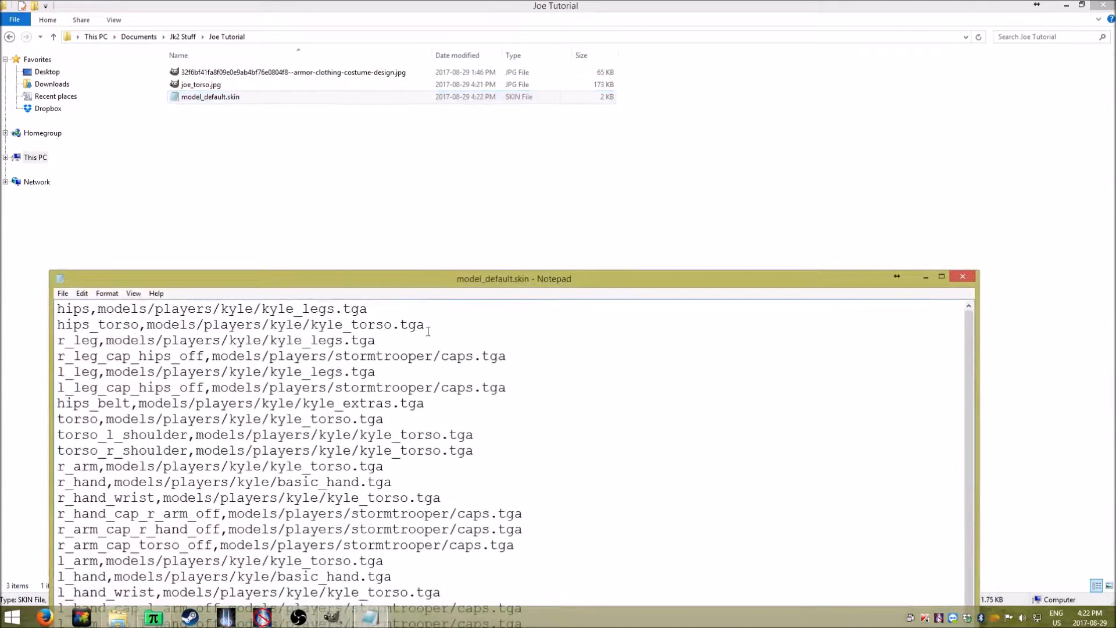
pyautogui.moveTo(437, 288); pyautogui.dragTo(591, 91)
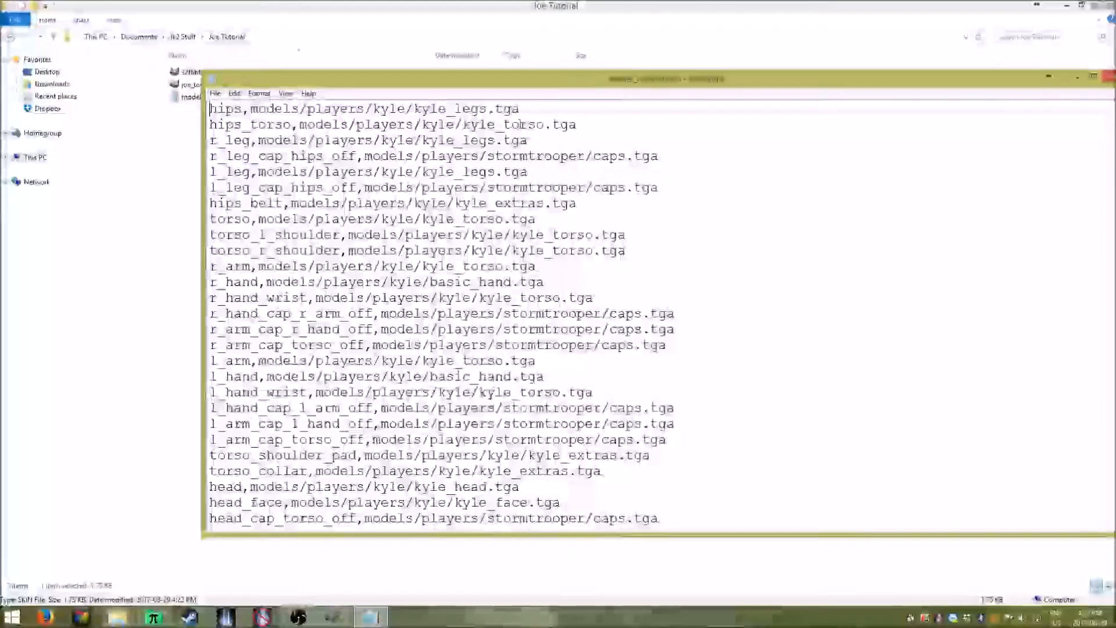
pyautogui.moveTo(381, 73); pyautogui.dragTo(381, 72)
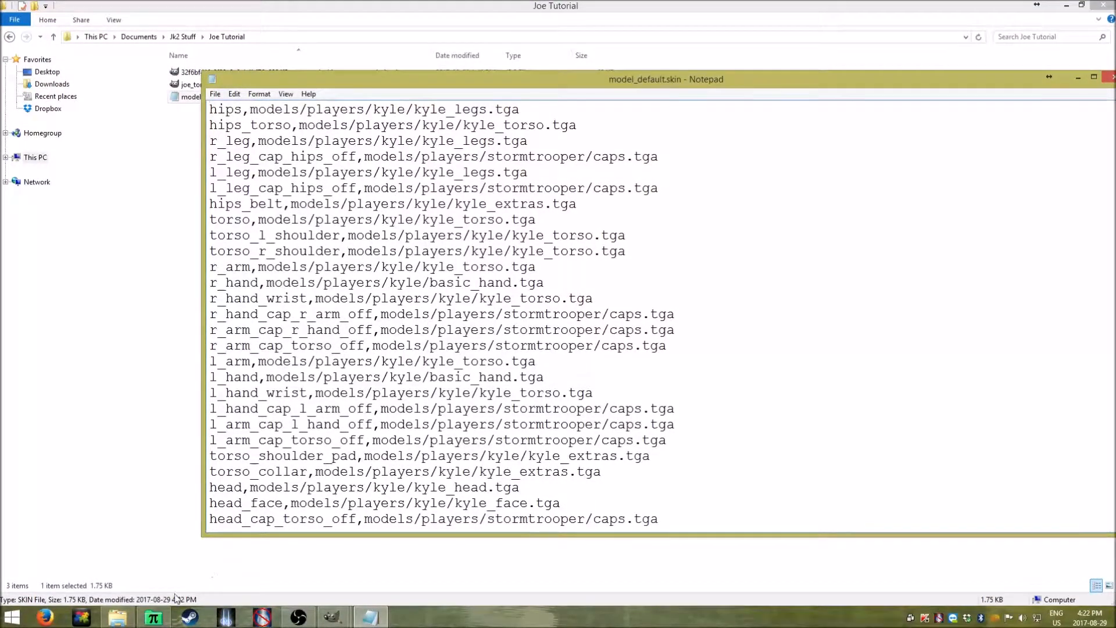
pyautogui.click(153, 618)
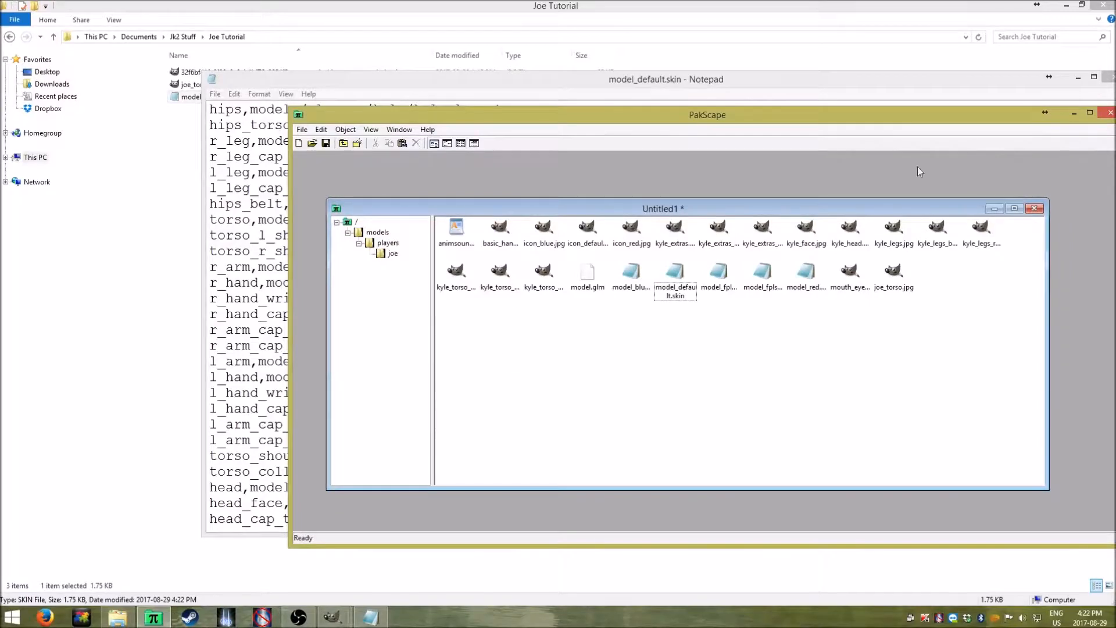
# Switch to Notepad and replace every "kyle/" with "joe/" in the Joe Tutorial copy of model_default.skin
pyautogui.click(1074, 113)
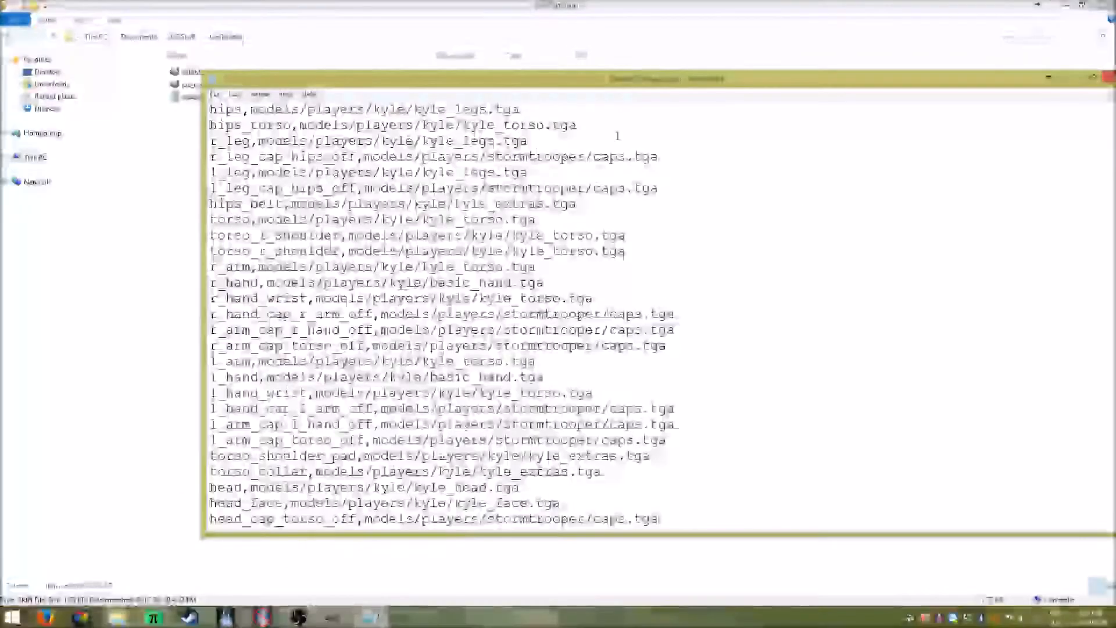
pyautogui.hotkey('ctrl', 'h')
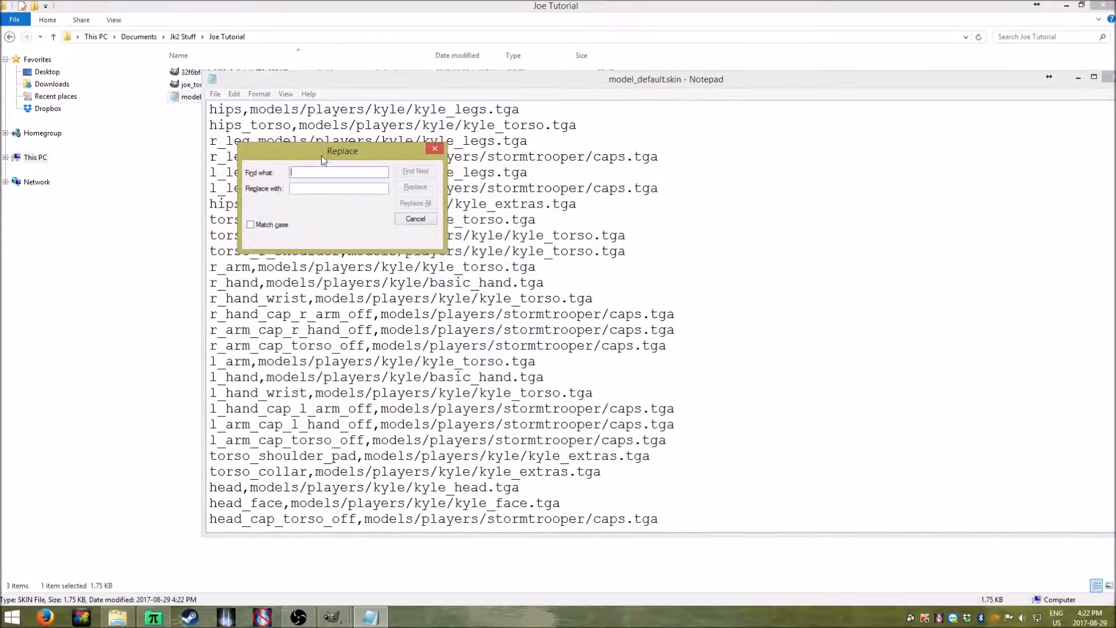
pyautogui.moveTo(324, 157); pyautogui.dragTo(584, 230)
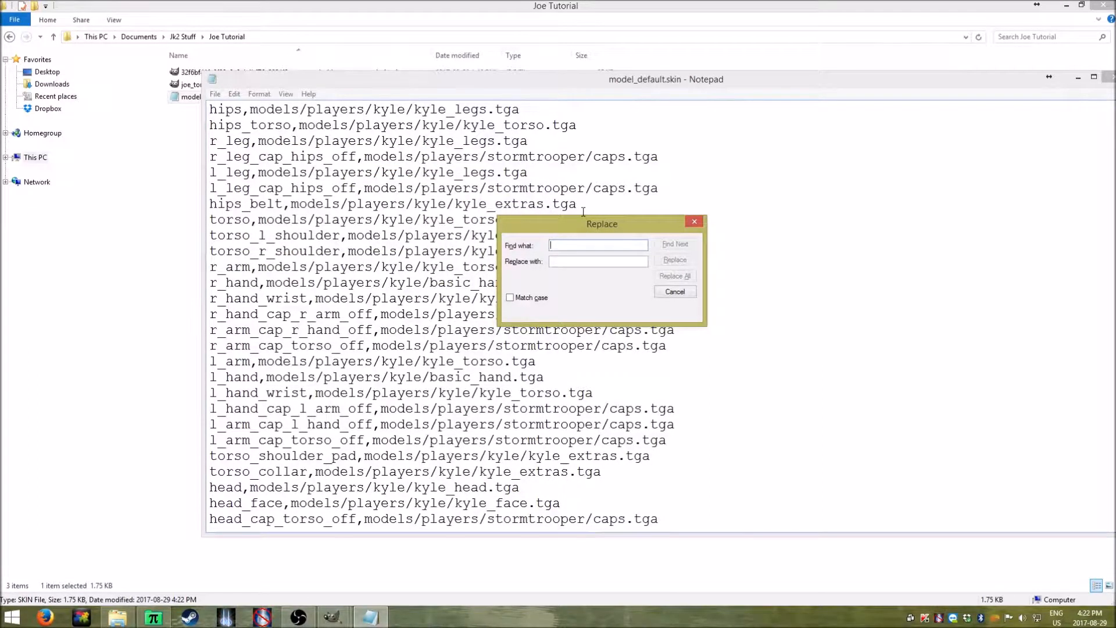
pyautogui.moveTo(650, 220); pyautogui.dragTo(548, 249)
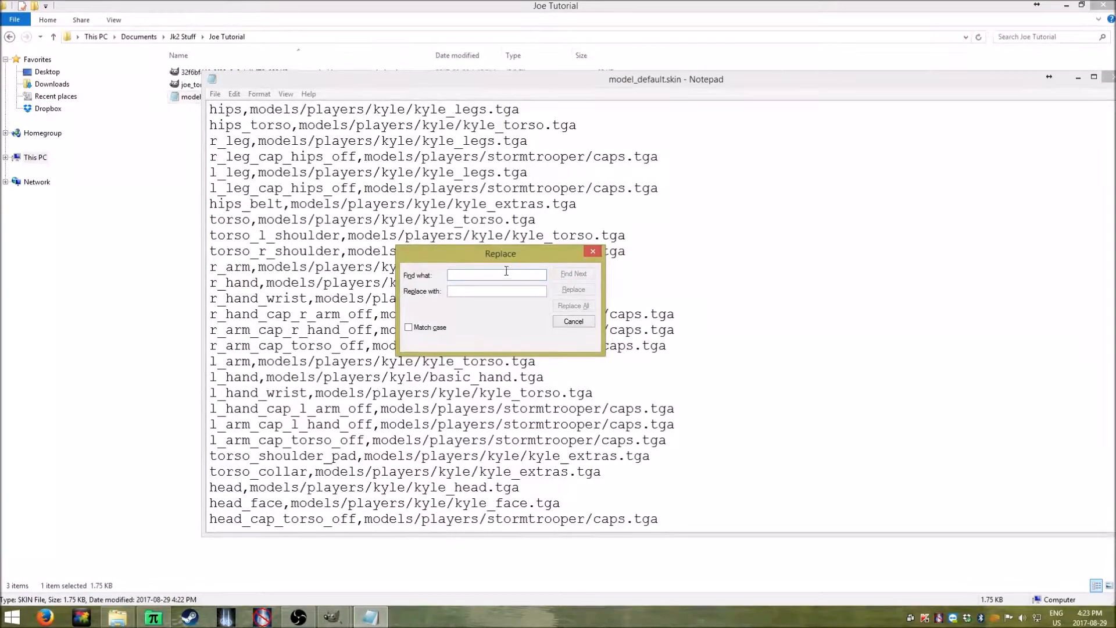
pyautogui.write('kyle')
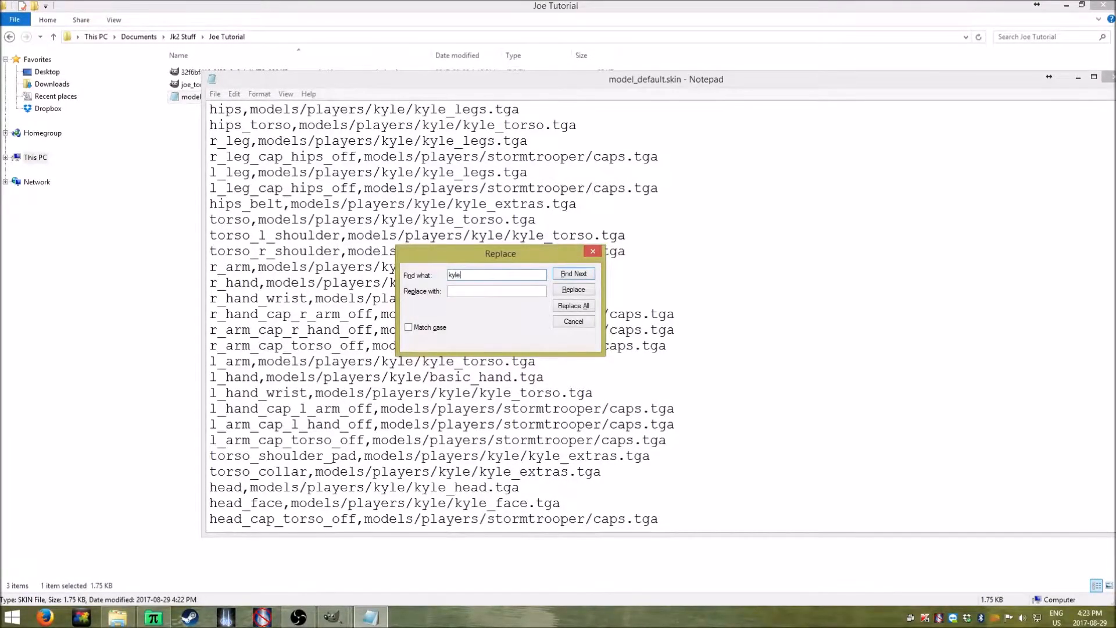
pyautogui.write('/')
pyautogui.press('Tab')
pyautogui.write('joe/')
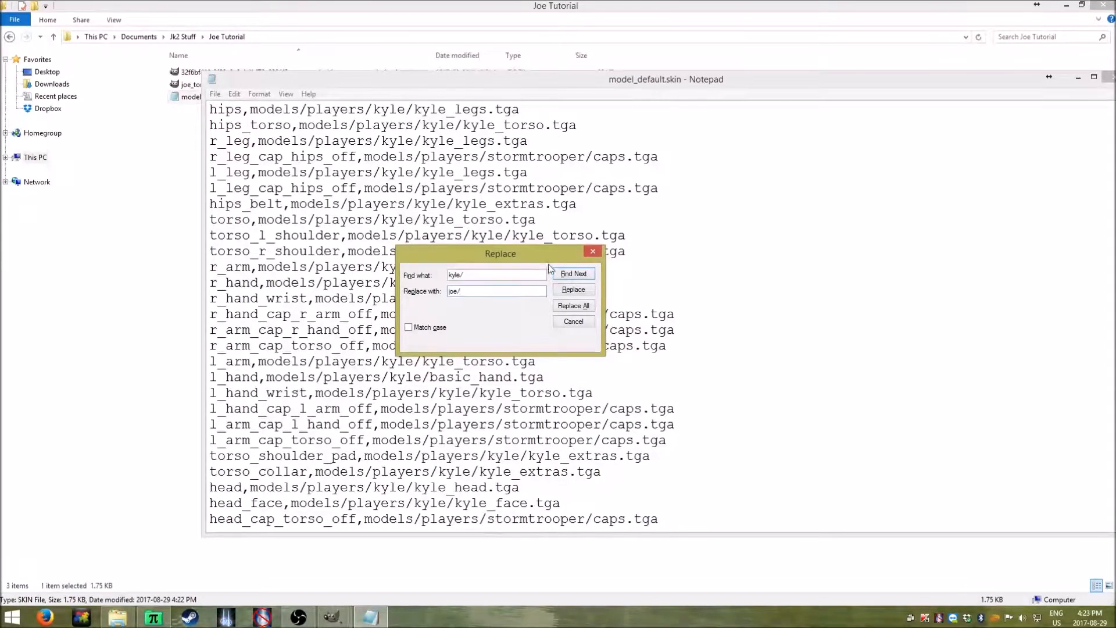
pyautogui.click(588, 307)
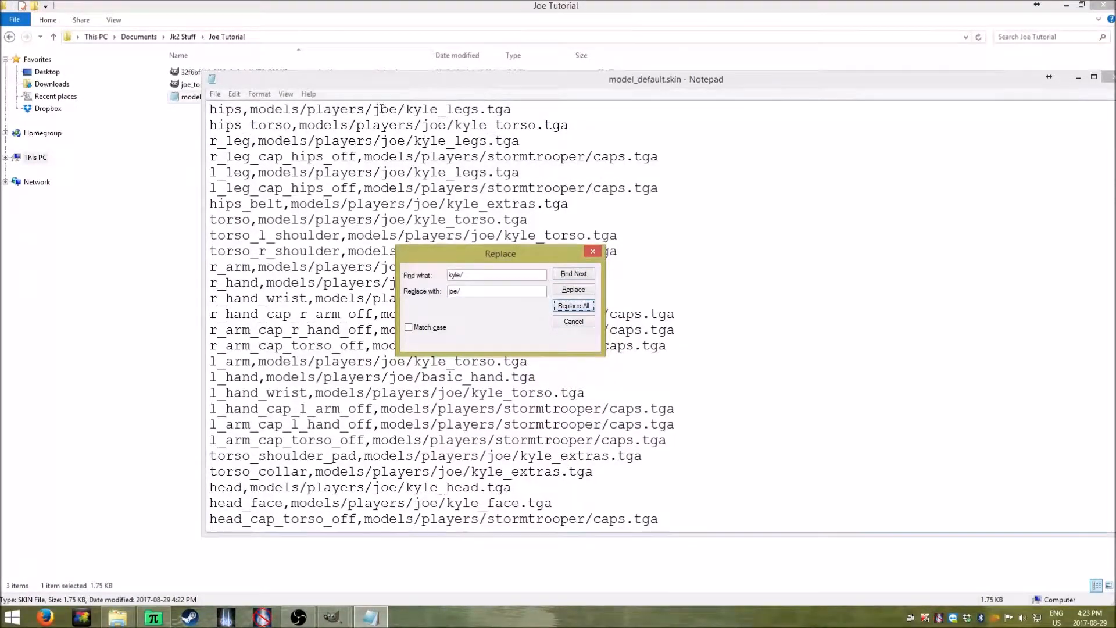
pyautogui.moveTo(373, 109); pyautogui.dragTo(389, 110)
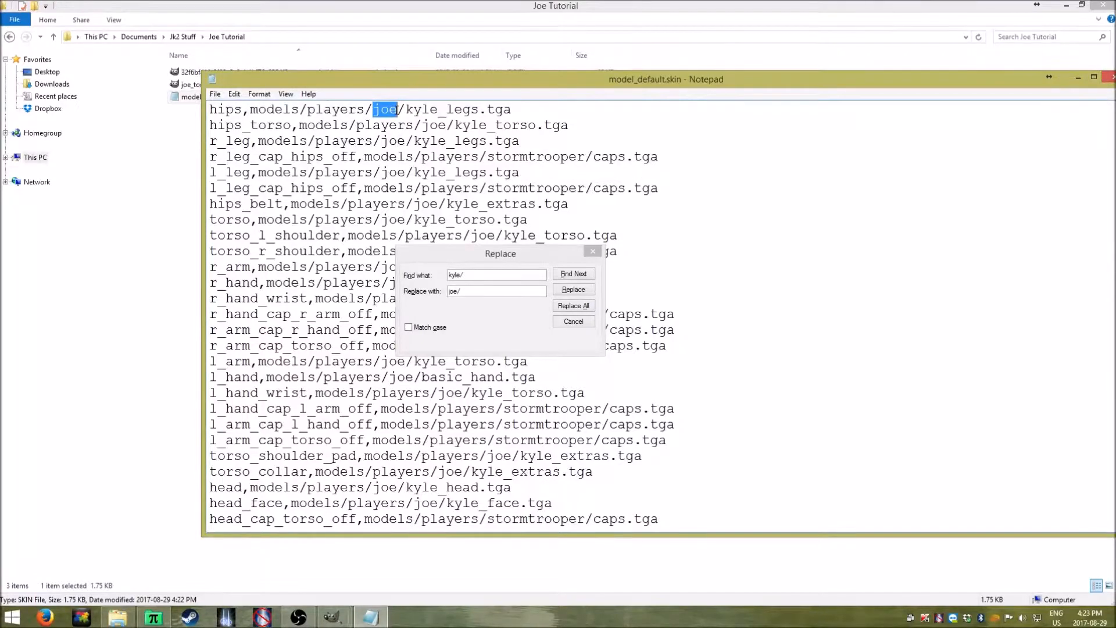
pyautogui.moveTo(398, 109)
pyautogui.mouseDown()
pyautogui.moveTo(445, 110)
pyautogui.moveTo(406, 111)
pyautogui.moveTo(416, 121)
pyautogui.mouseUp()
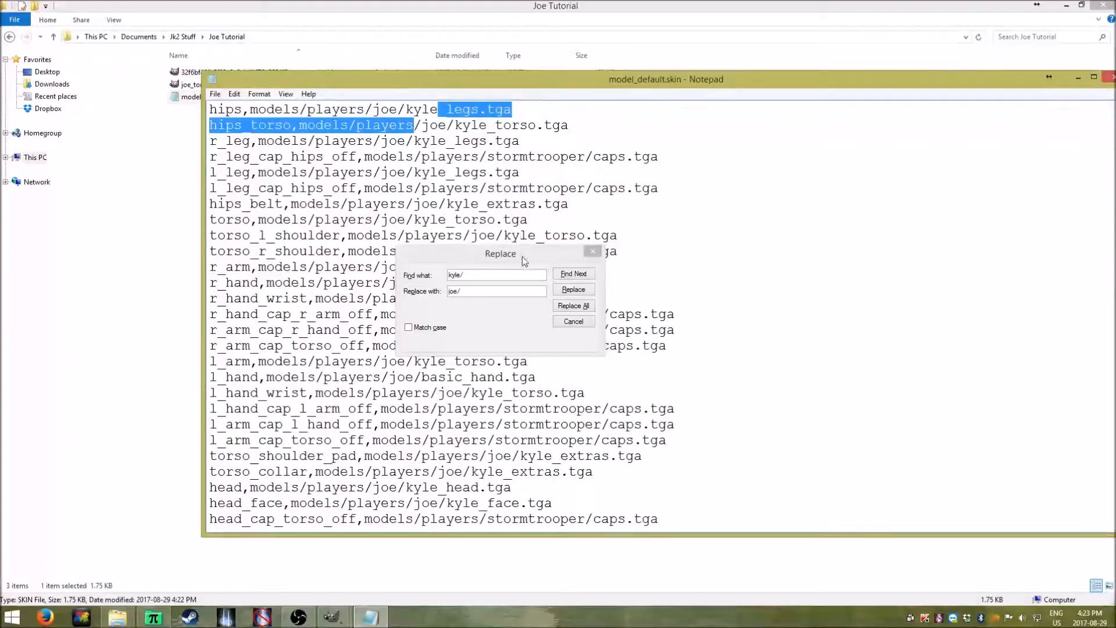
pyautogui.click(504, 168)
pyautogui.moveTo(520, 140)
pyautogui.mouseDown()
pyautogui.moveTo(507, 142)
pyautogui.moveTo(539, 142)
pyautogui.mouseUp()
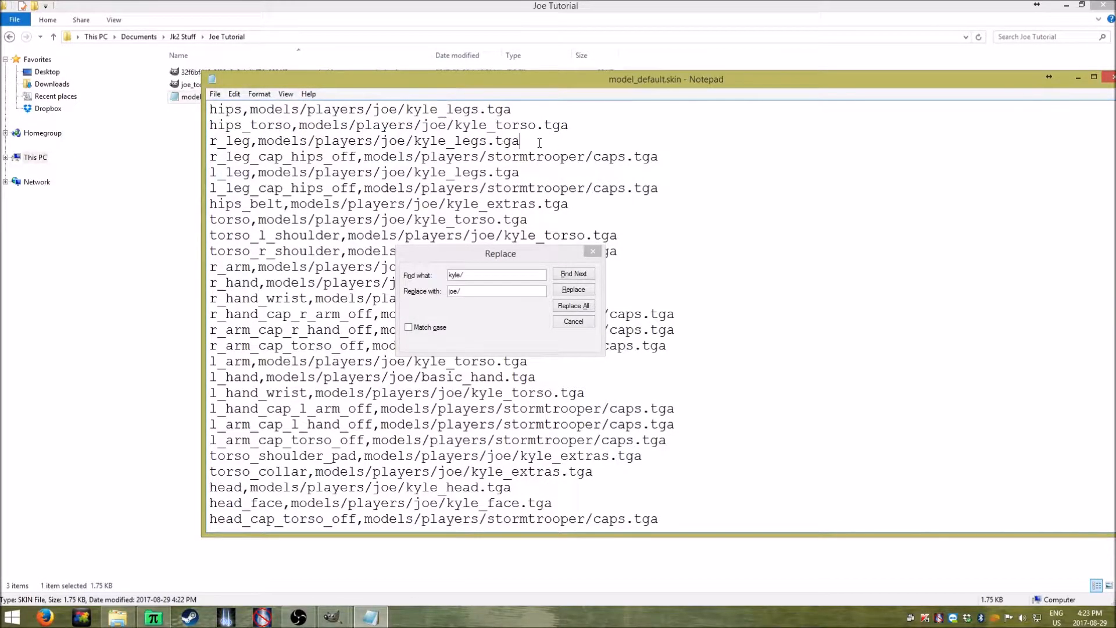
# Replace every "kyle_torso" with "joe_torso" in model_default.skin and close the Replace dialog
pyautogui.click(495, 275)
pyautogui.press('BackSpace')
pyautogui.write('_torso')
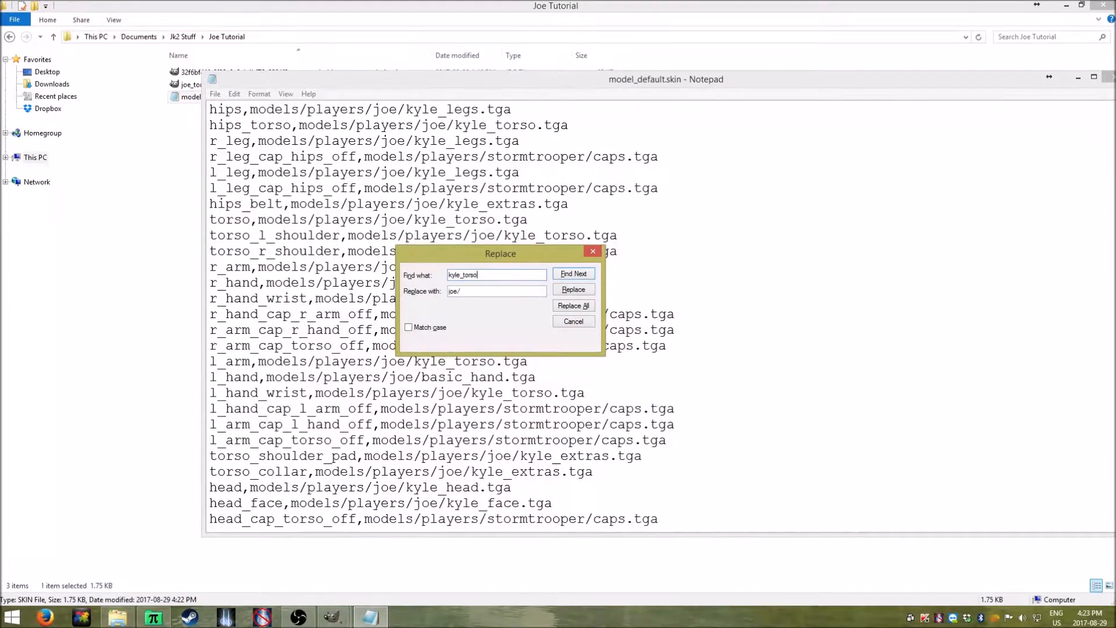
pyautogui.press('Tab')
pyautogui.press('End')
pyautogui.write('_torso')
pyautogui.click(587, 308)
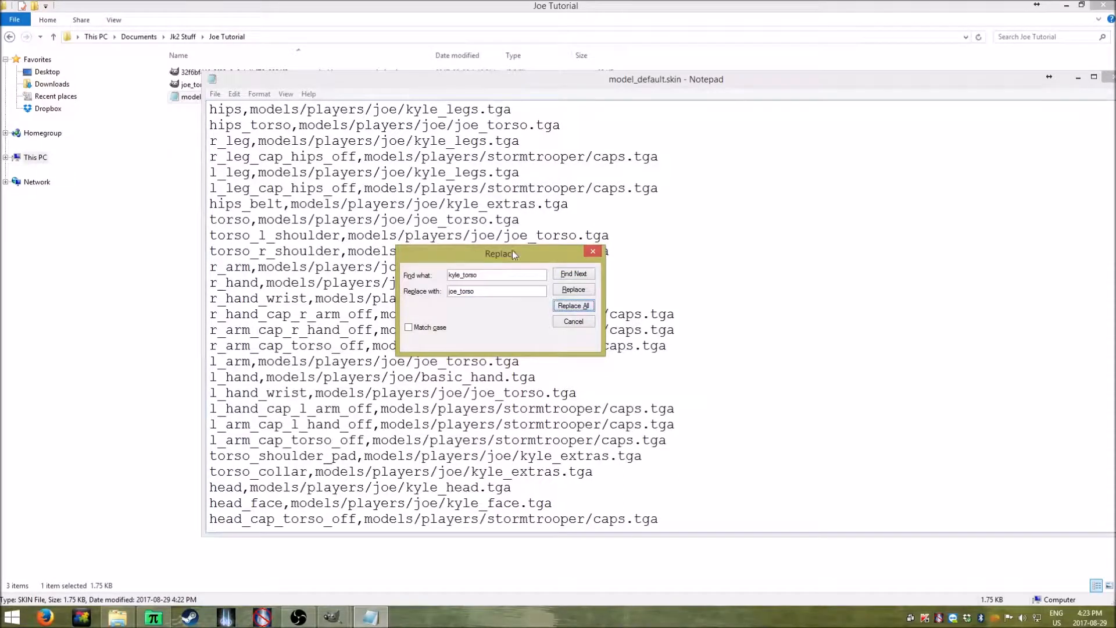
pyautogui.moveTo(514, 260); pyautogui.dragTo(535, 357)
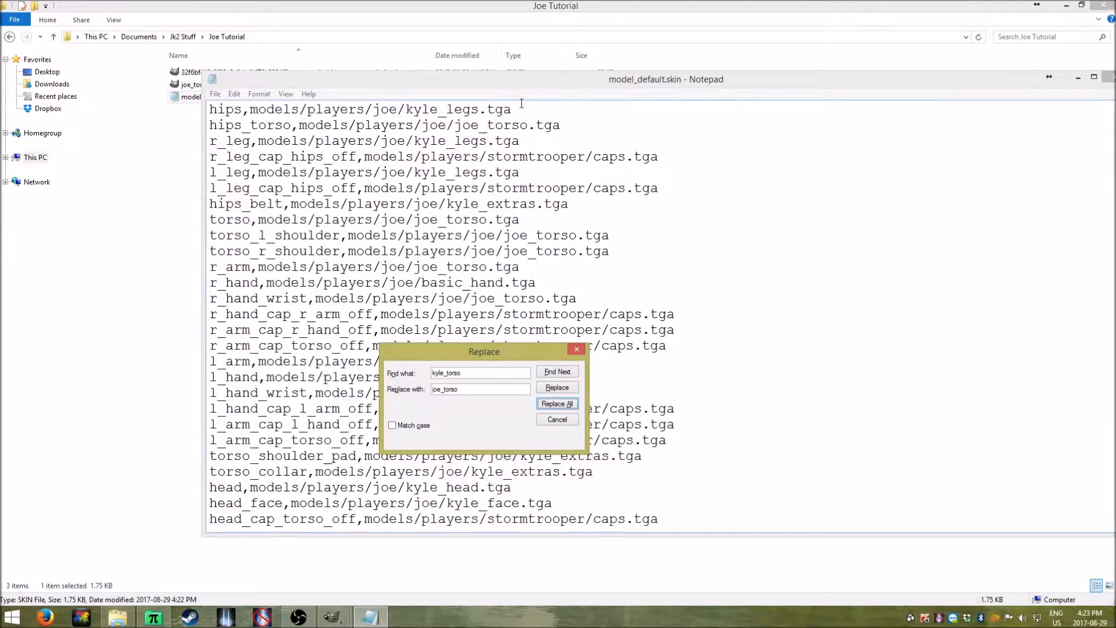
pyautogui.moveTo(521, 103); pyautogui.dragTo(409, 113)
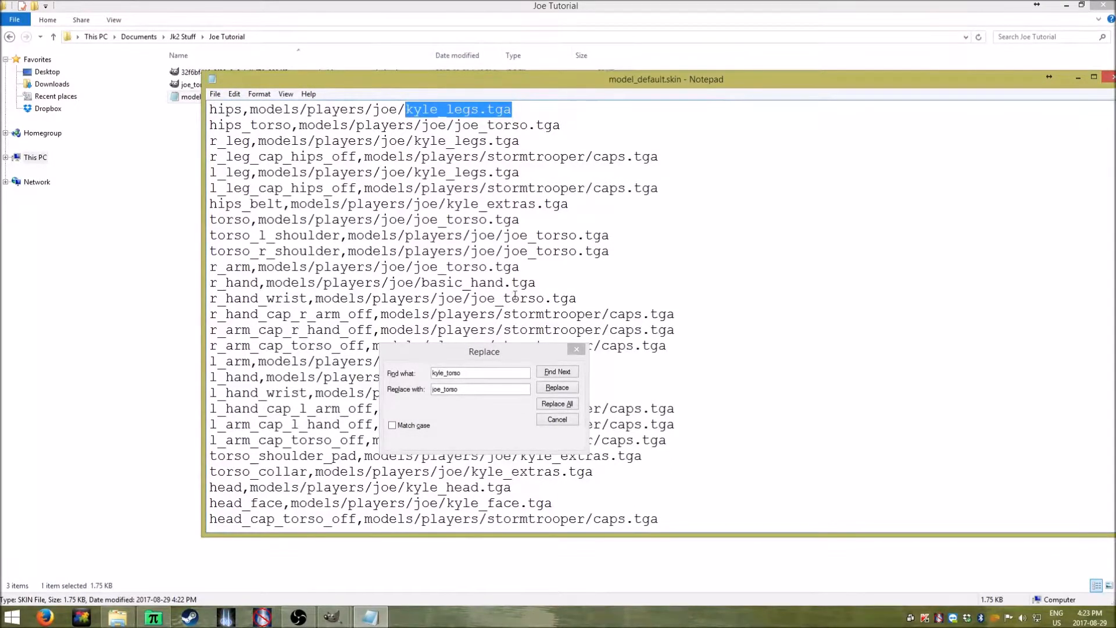
pyautogui.moveTo(482, 348); pyautogui.dragTo(551, 318)
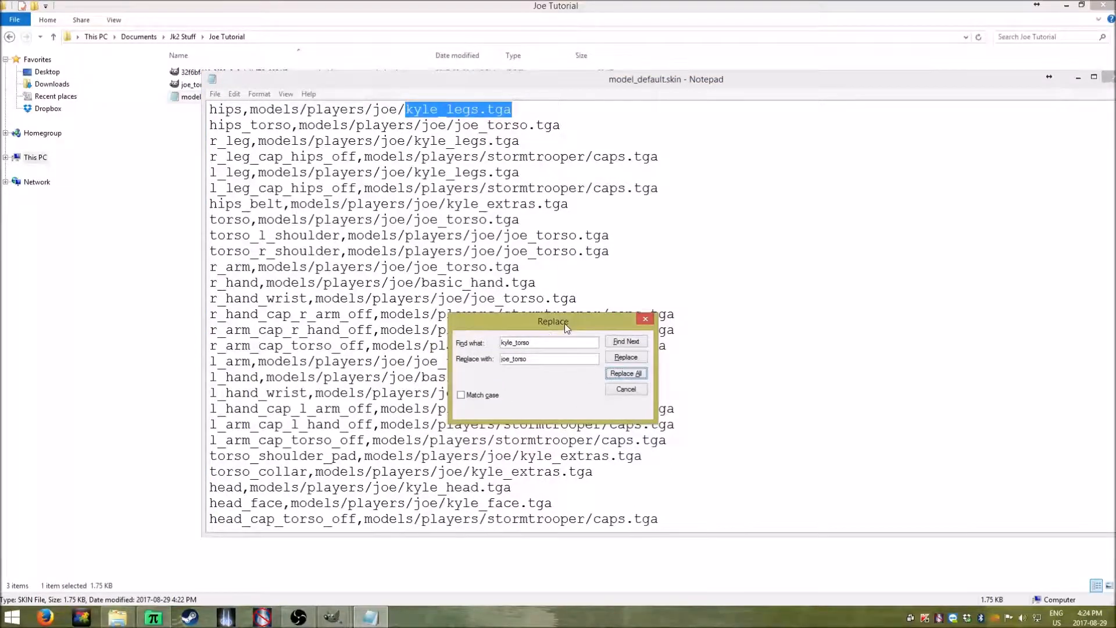
pyautogui.click(624, 389)
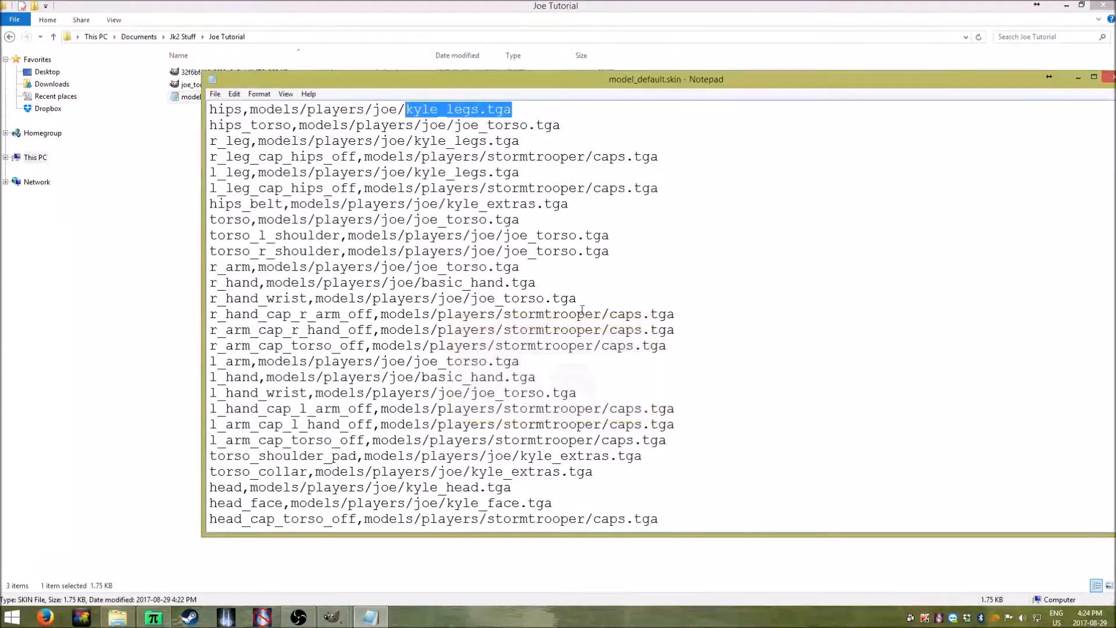
# Review the edited texture paths down to the file's end, save model_default.skin, and close Notepad
pyautogui.click(570, 225)
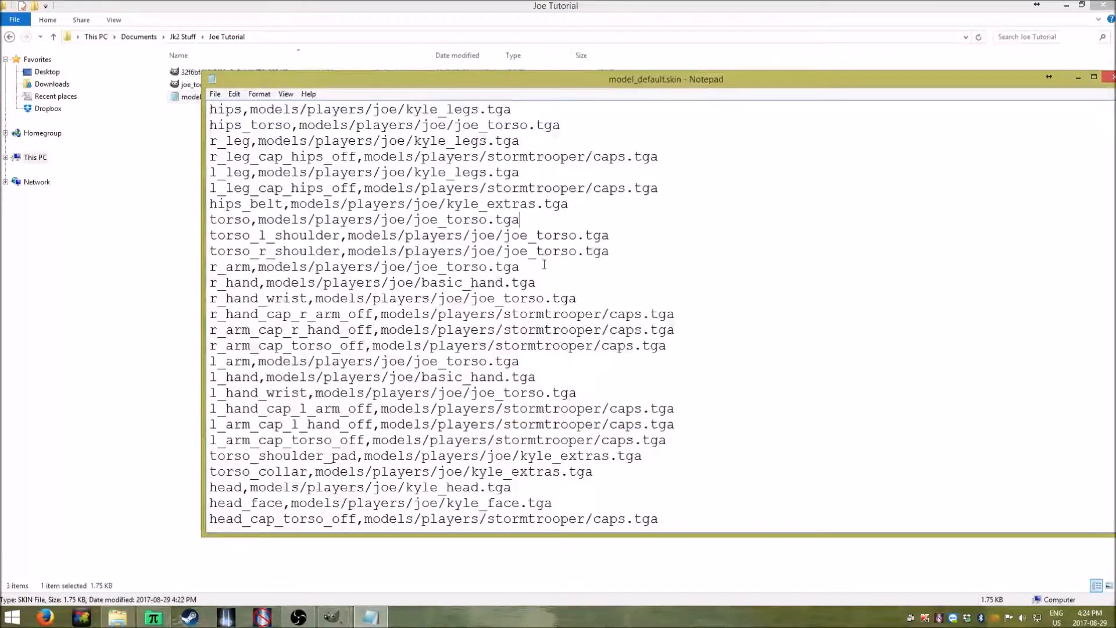
pyautogui.scroll(-3, 556, 270)
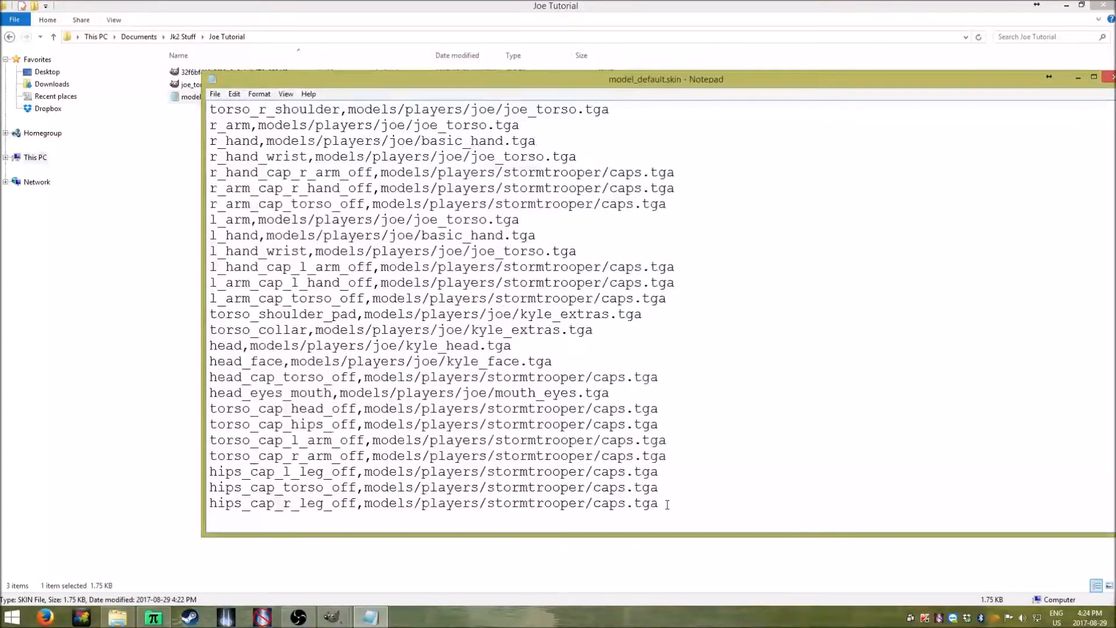
pyautogui.scroll(3, 642, 467)
pyautogui.click(215, 93)
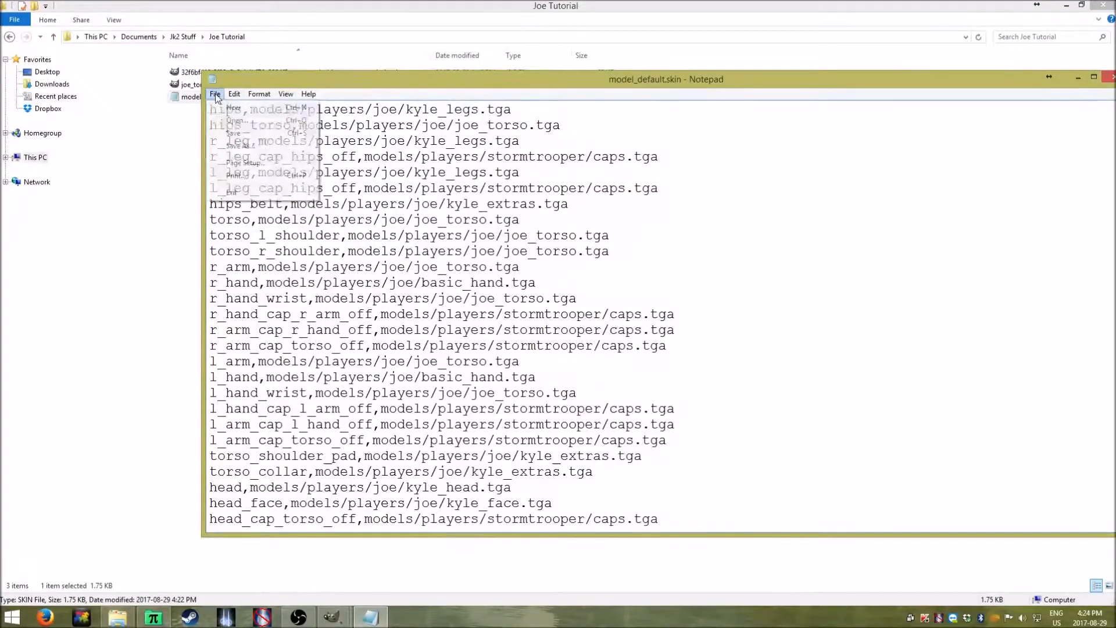
pyautogui.moveTo(234, 93)
pyautogui.click(232, 133)
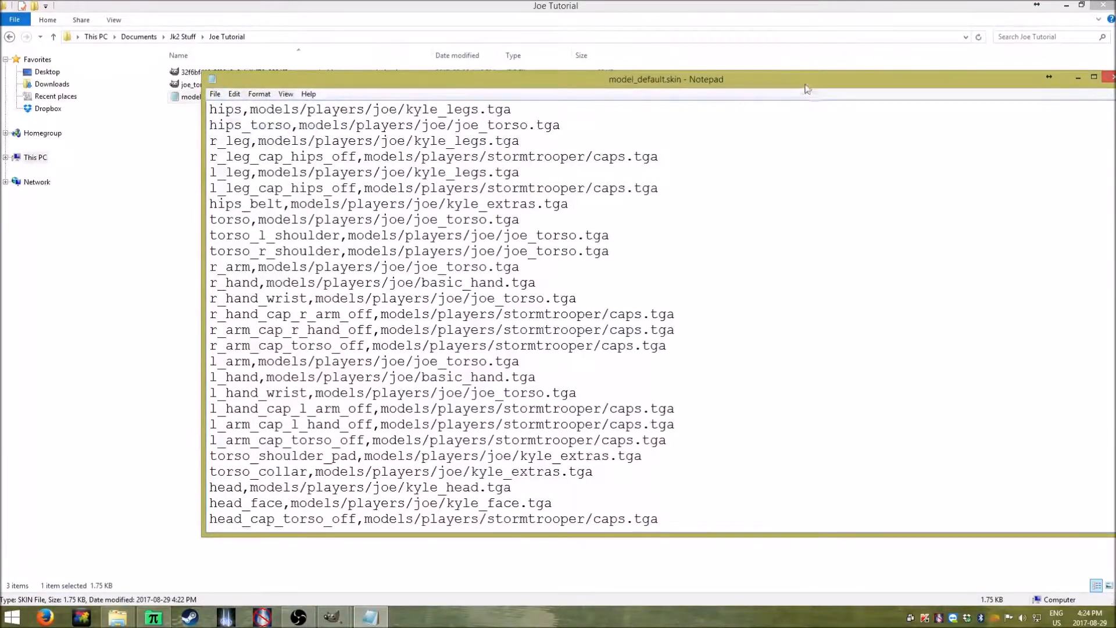
pyautogui.moveTo(807, 80); pyautogui.dragTo(715, 123)
pyautogui.click(1022, 120)
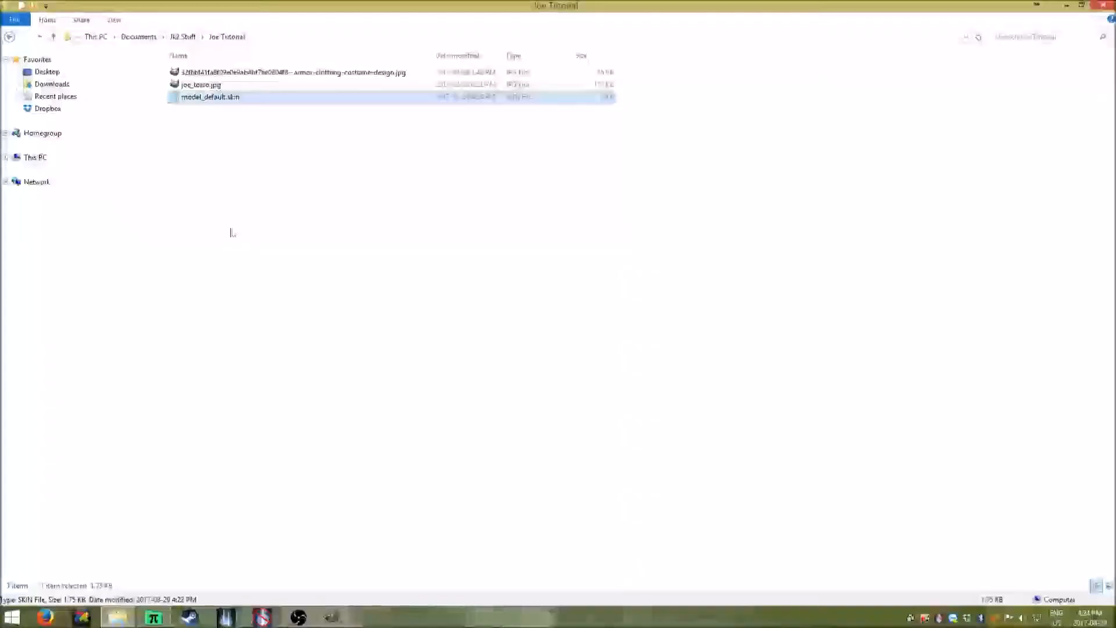
pyautogui.click(222, 99)
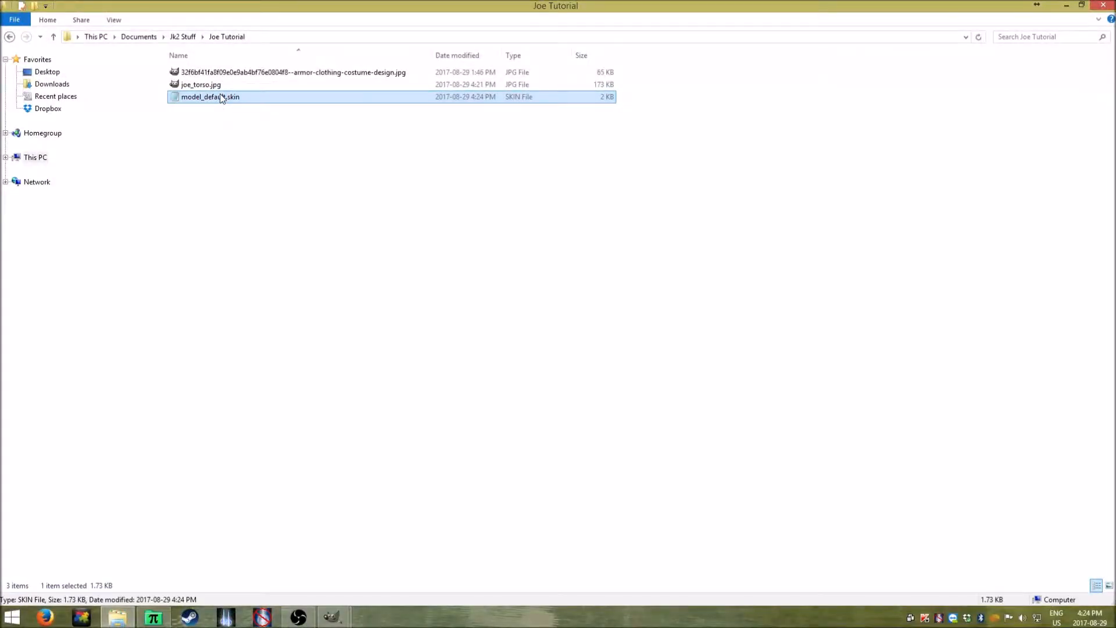
pyautogui.rightClick(221, 95)
pyautogui.click(222, 110)
pyautogui.click(245, 100)
pyautogui.rightClick(245, 100)
pyautogui.click(212, 109)
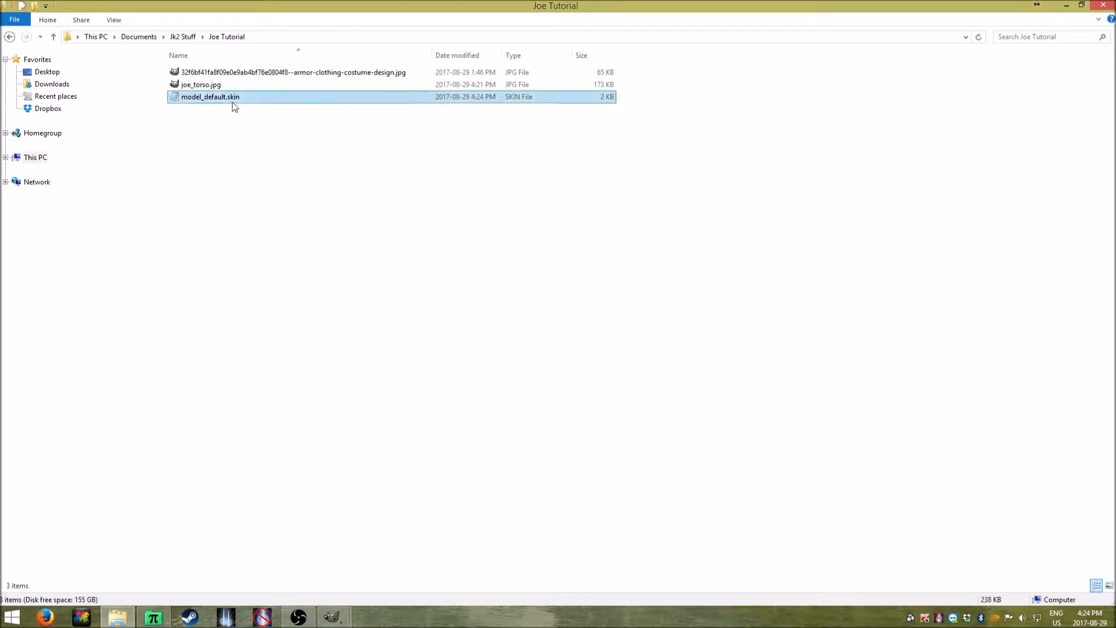
pyautogui.click(235, 106)
pyautogui.rightClick(233, 102)
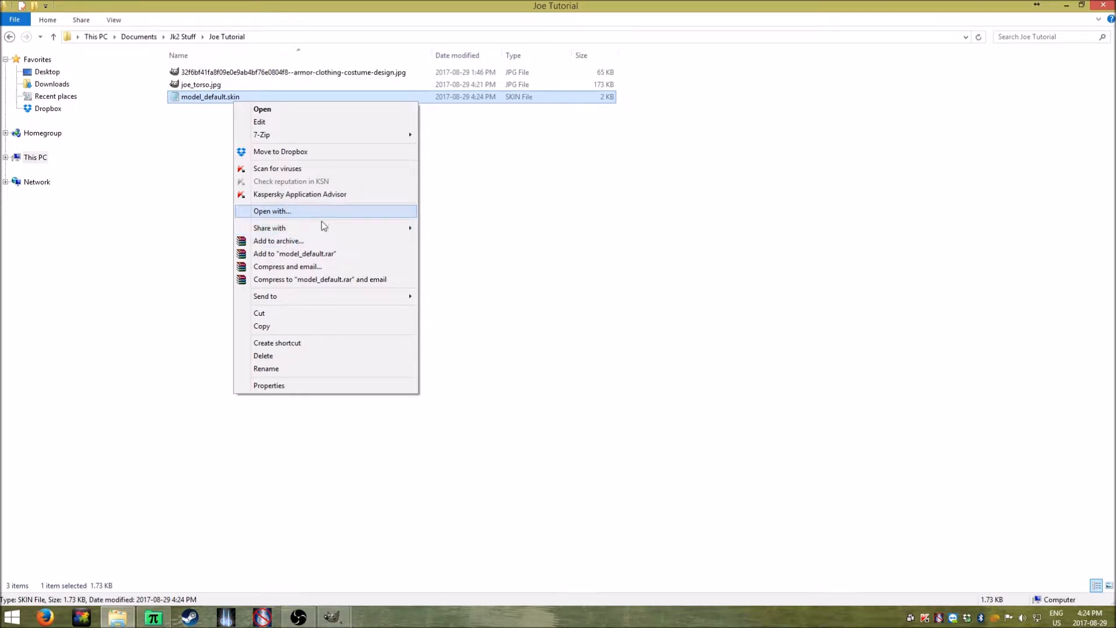
pyautogui.click(686, 308)
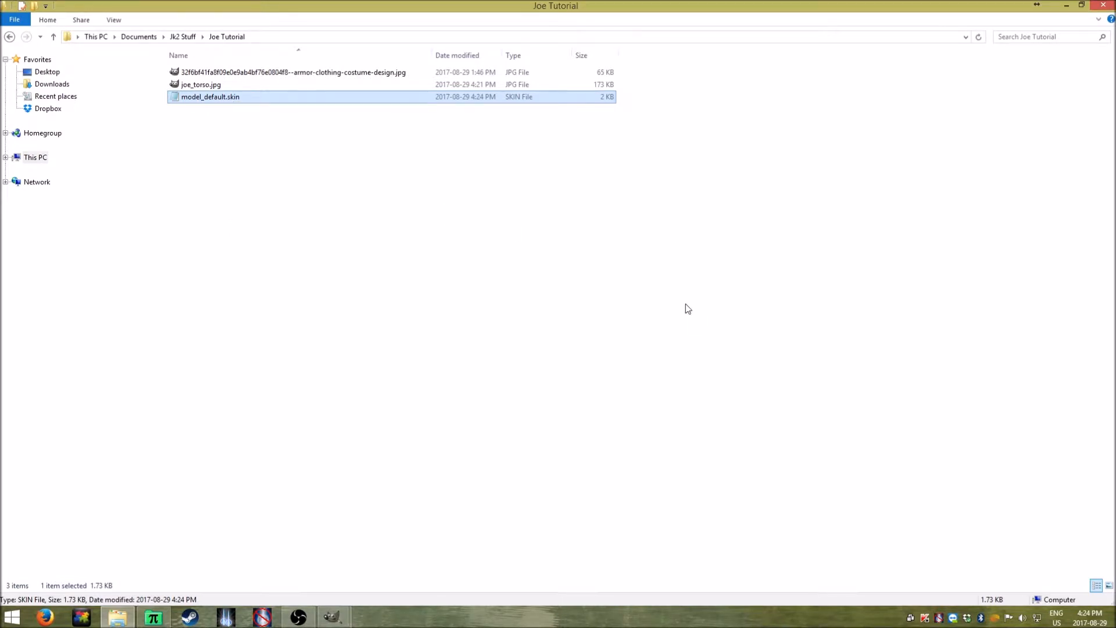
pyautogui.click(254, 97)
pyautogui.click(254, 114)
pyautogui.click(256, 98)
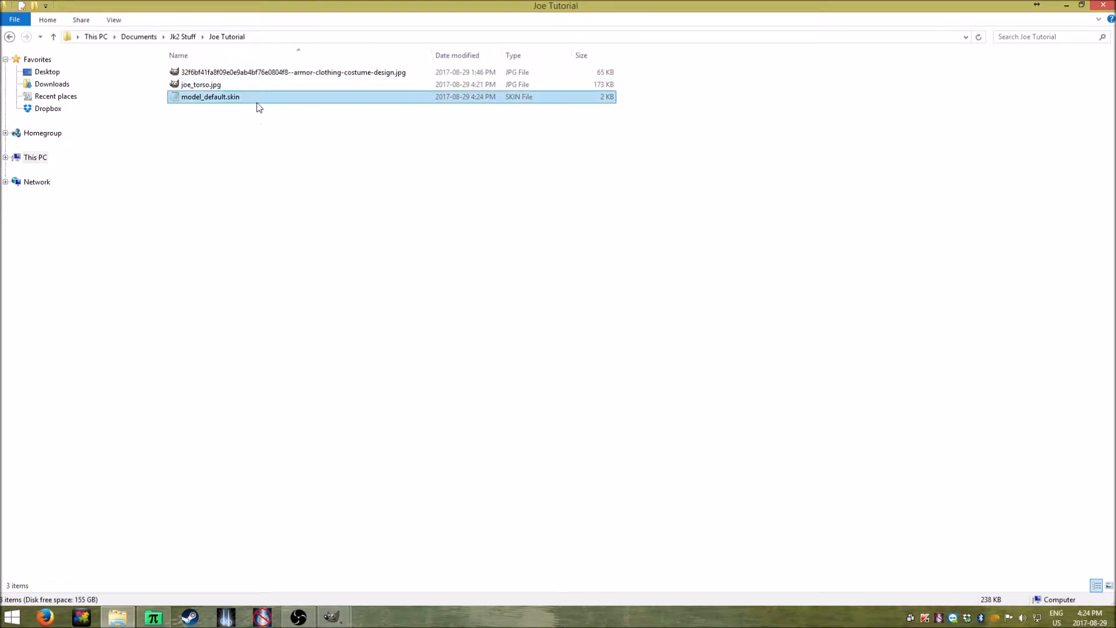
pyautogui.click(301, 198)
# Reopen the saved model_default.skin from the Joe Tutorial folder to check its texture paths, and close it
pyautogui.click(251, 99)
pyautogui.doubleClick(254, 99)
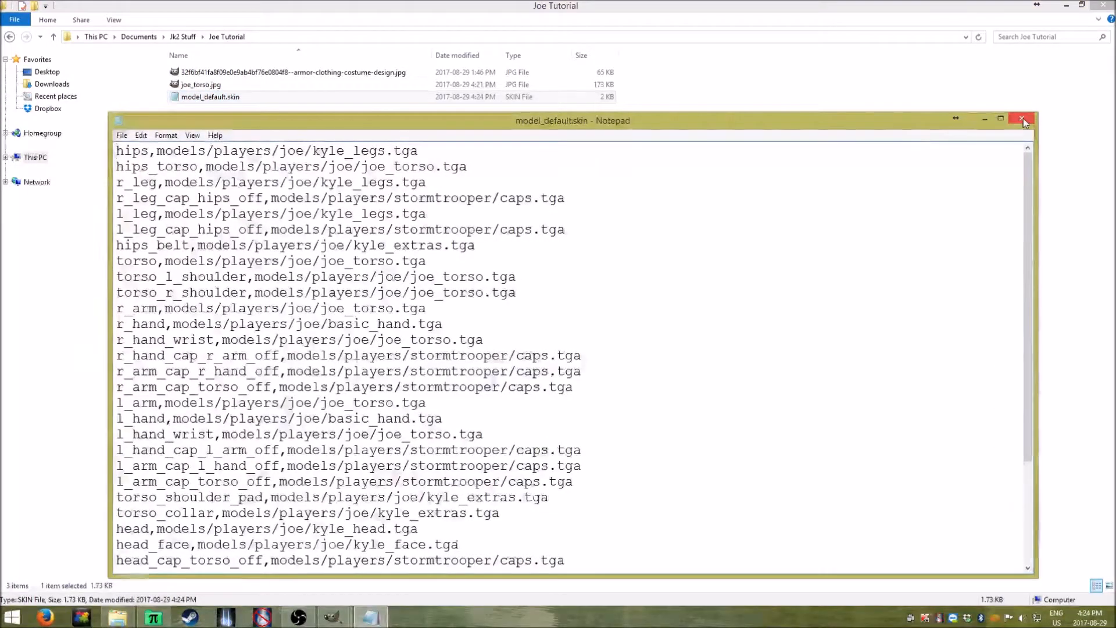
pyautogui.click(1023, 119)
pyautogui.click(466, 246)
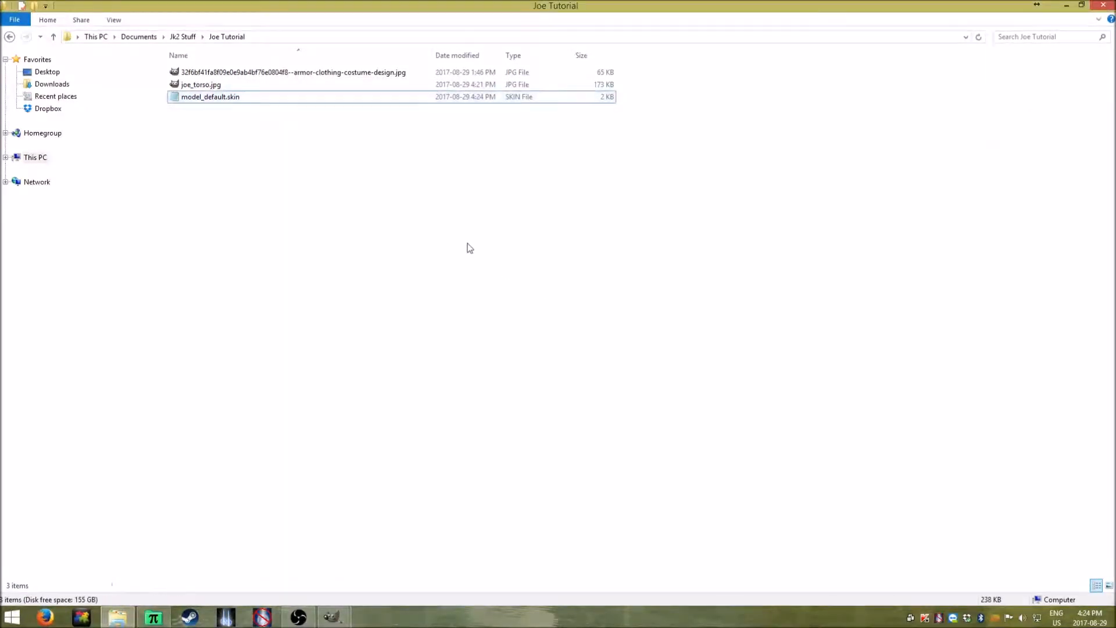
pyautogui.doubleClick(246, 99)
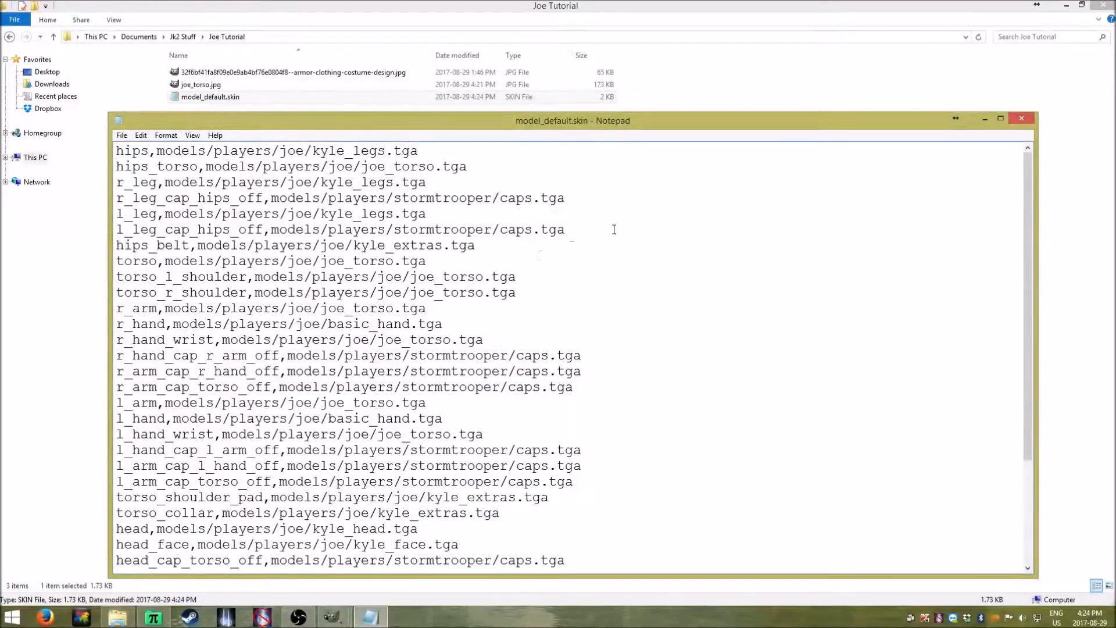
pyautogui.click(1021, 118)
pyautogui.click(668, 198)
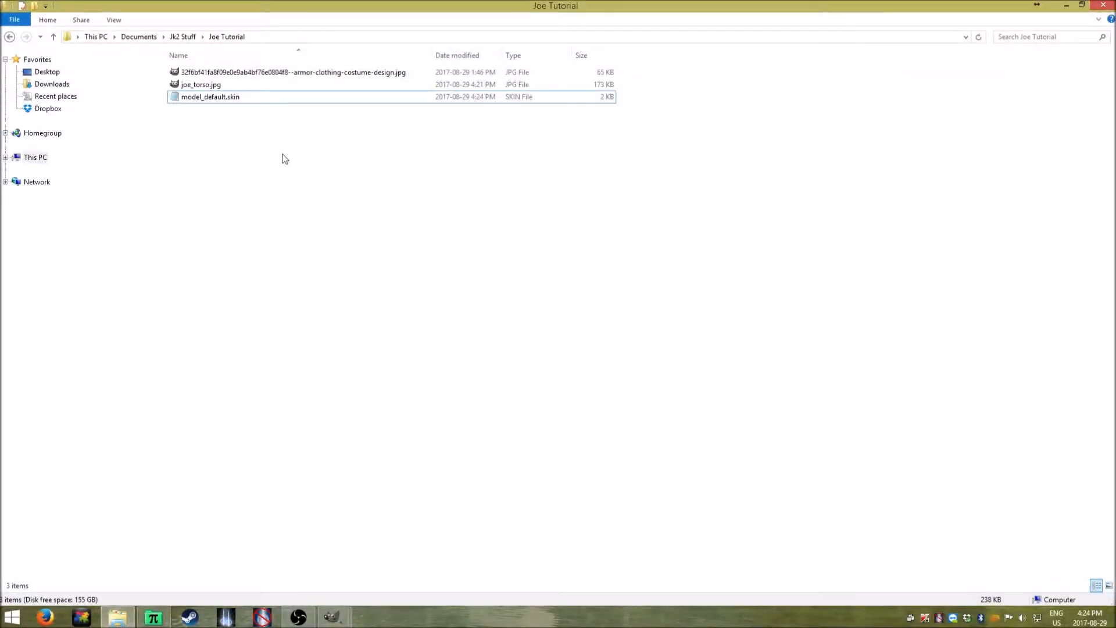
# Copy the edited model_default.skin into the package's joe folder in PakScape, replacing the existing file, and open the packaged copy to check it
pyautogui.rightClick(248, 96)
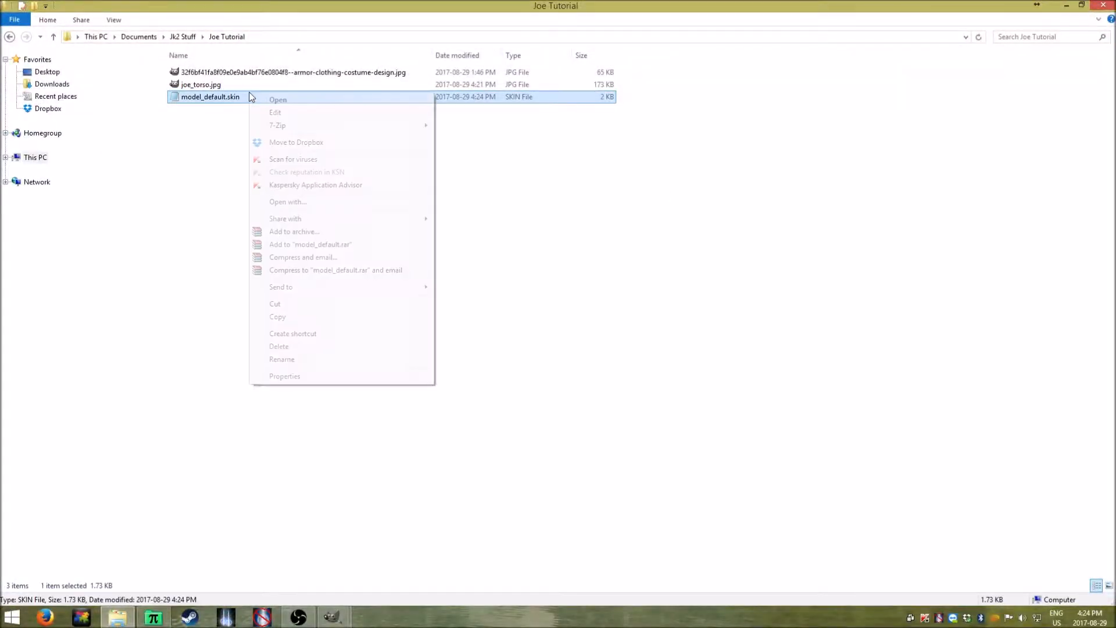
pyautogui.click(276, 318)
pyautogui.click(270, 360)
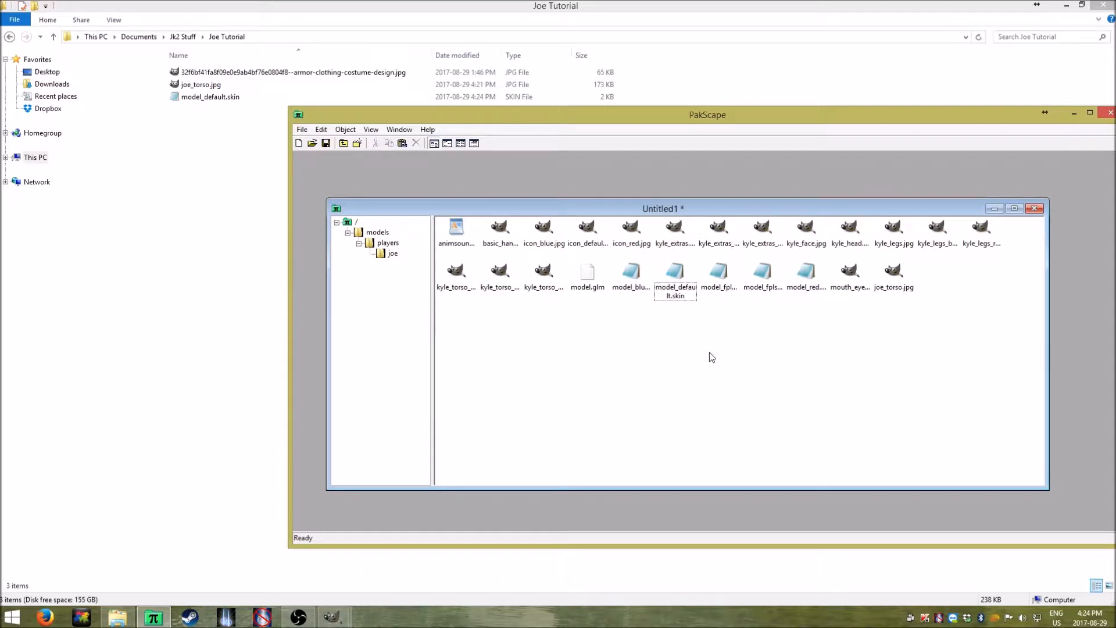
pyautogui.rightClick(712, 356)
pyautogui.click(736, 359)
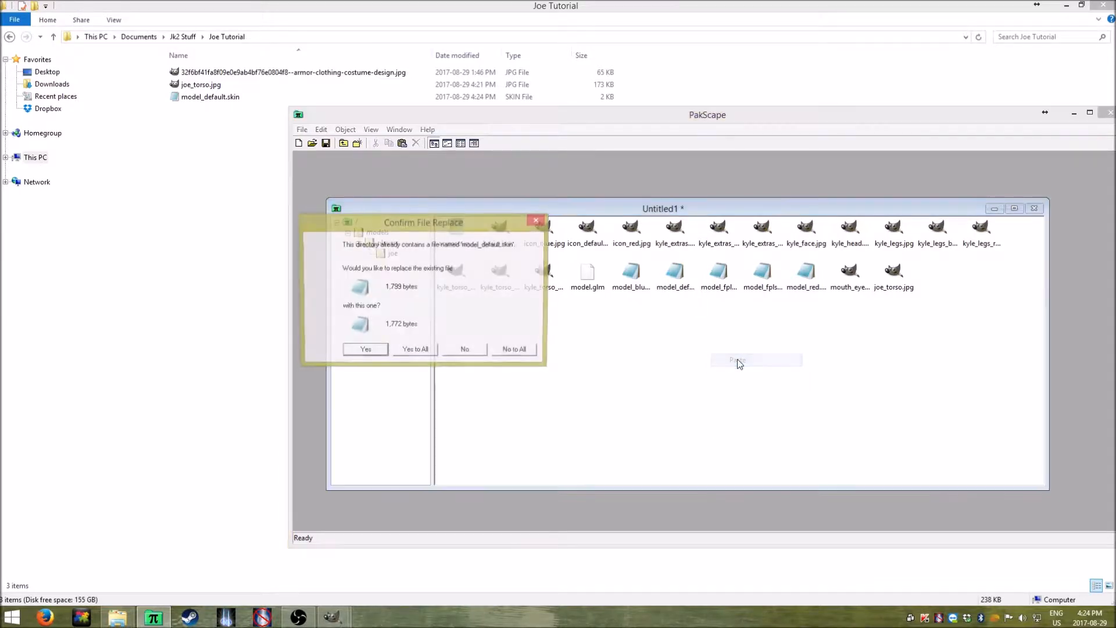
pyautogui.click(364, 351)
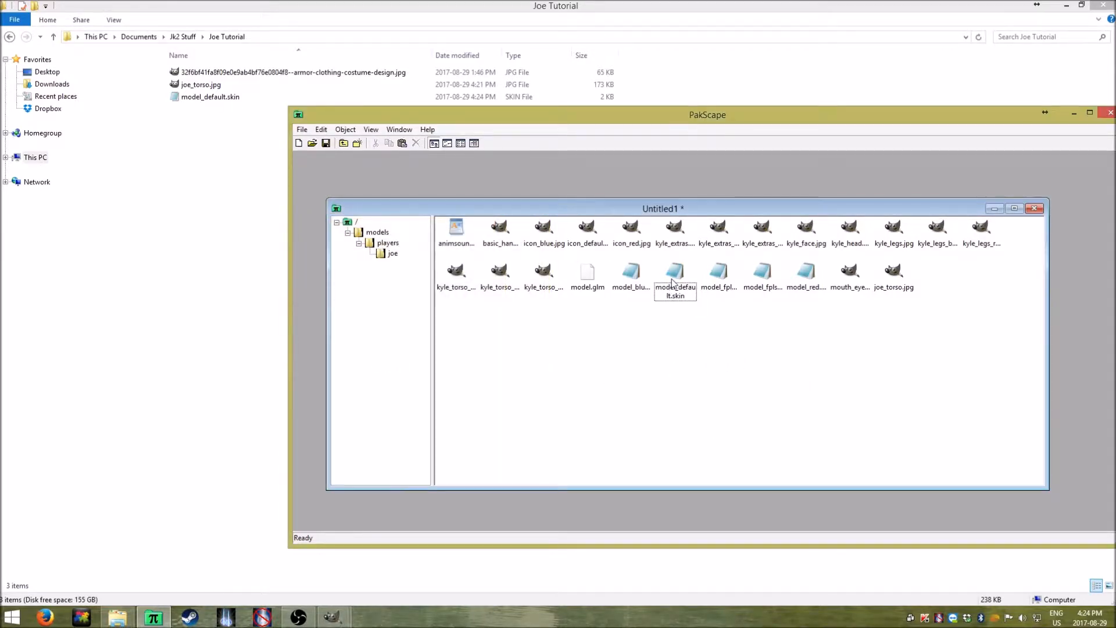
pyautogui.doubleClick(672, 282)
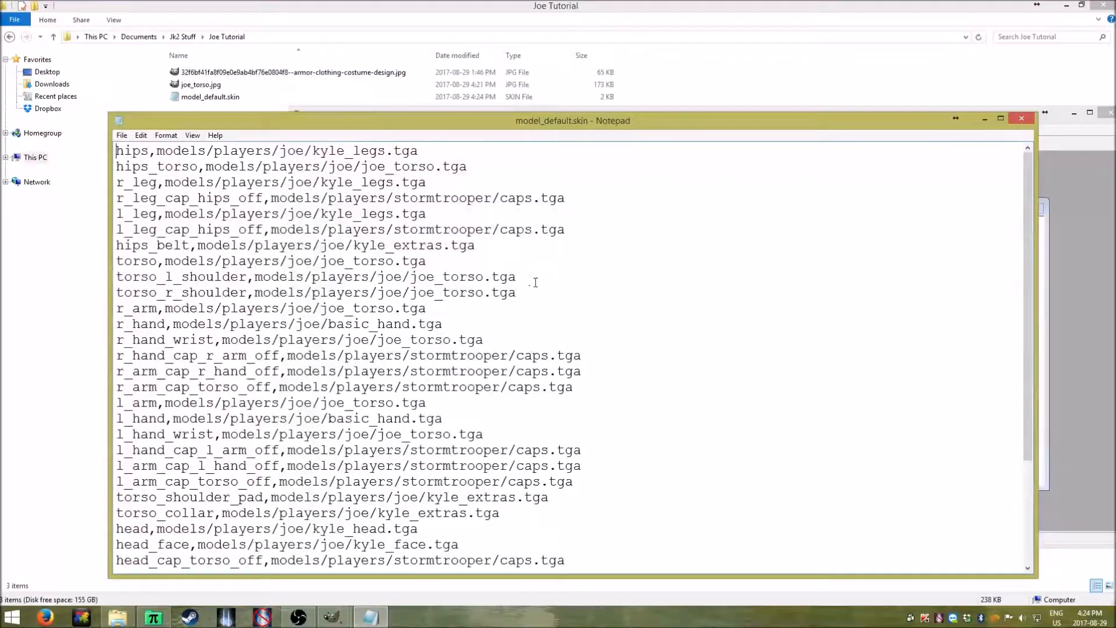
# Review the torso, hand, arm, collar and head texture paths in the packaged model_default.skin, and close the file
pyautogui.moveTo(518, 278); pyautogui.dragTo(411, 278)
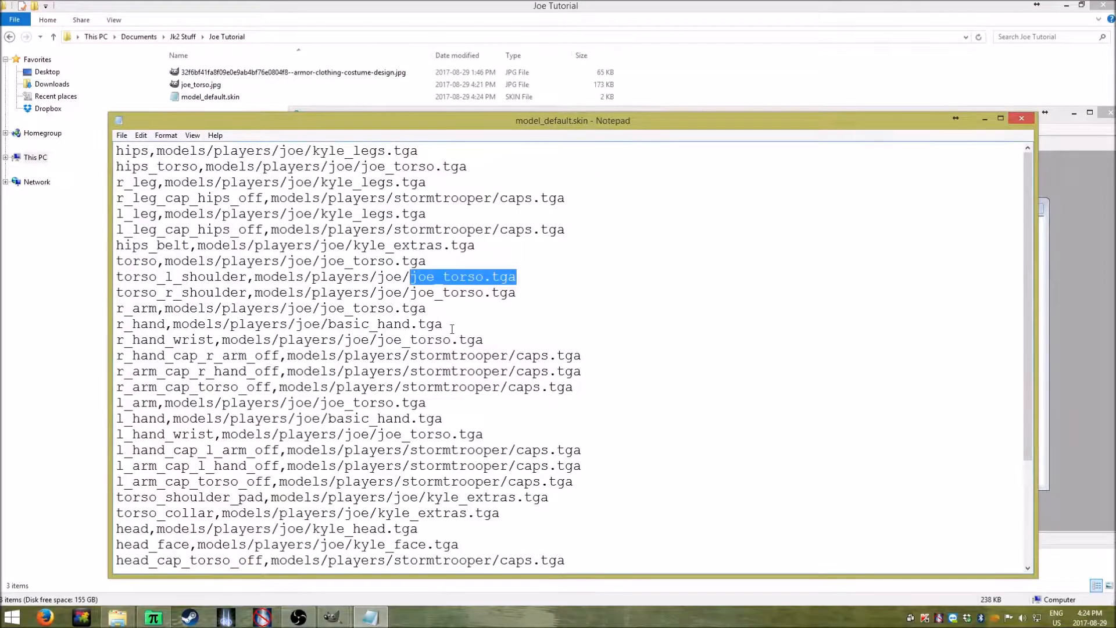
pyautogui.moveTo(443, 324); pyautogui.dragTo(330, 324)
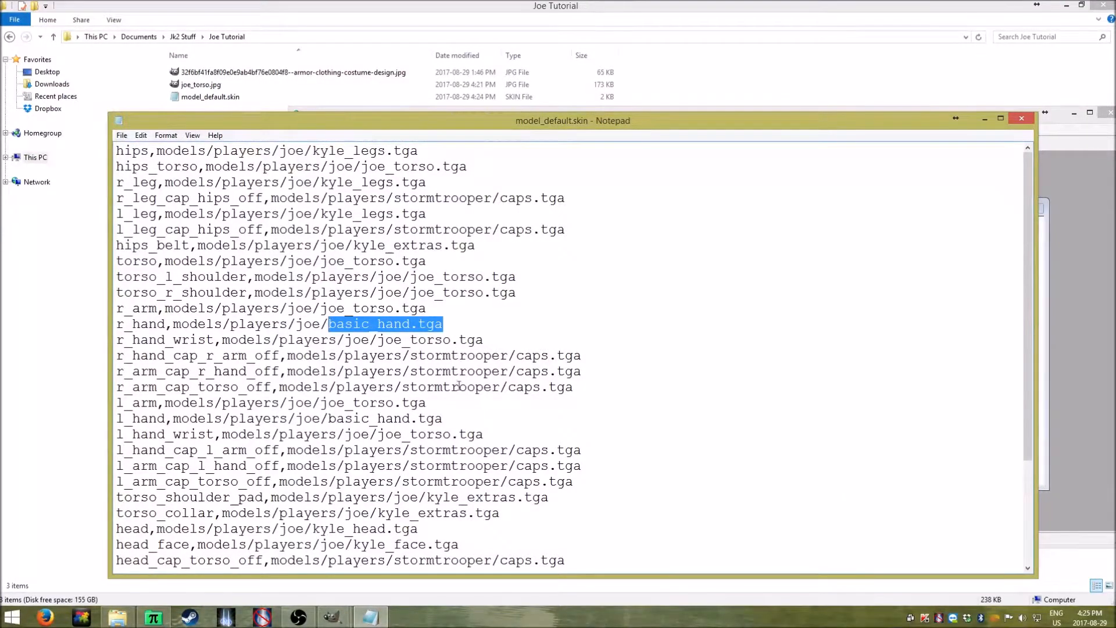
pyautogui.moveTo(438, 409); pyautogui.dragTo(304, 406)
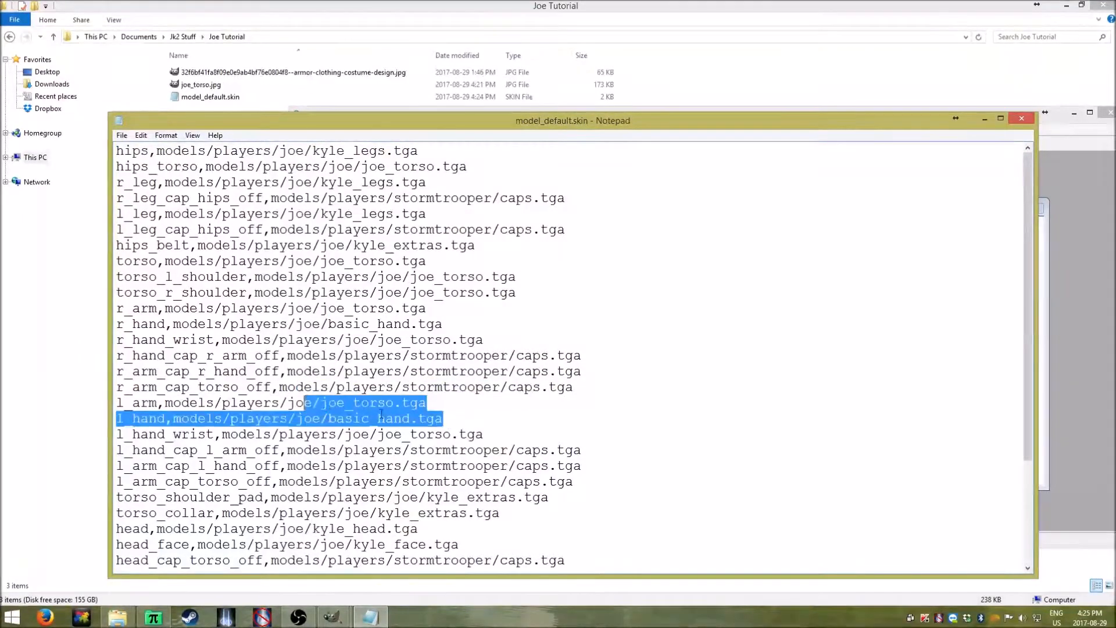
pyautogui.click(456, 420)
pyautogui.moveTo(534, 453); pyautogui.dragTo(452, 449)
pyautogui.moveTo(512, 517); pyautogui.dragTo(272, 513)
pyautogui.click(387, 517)
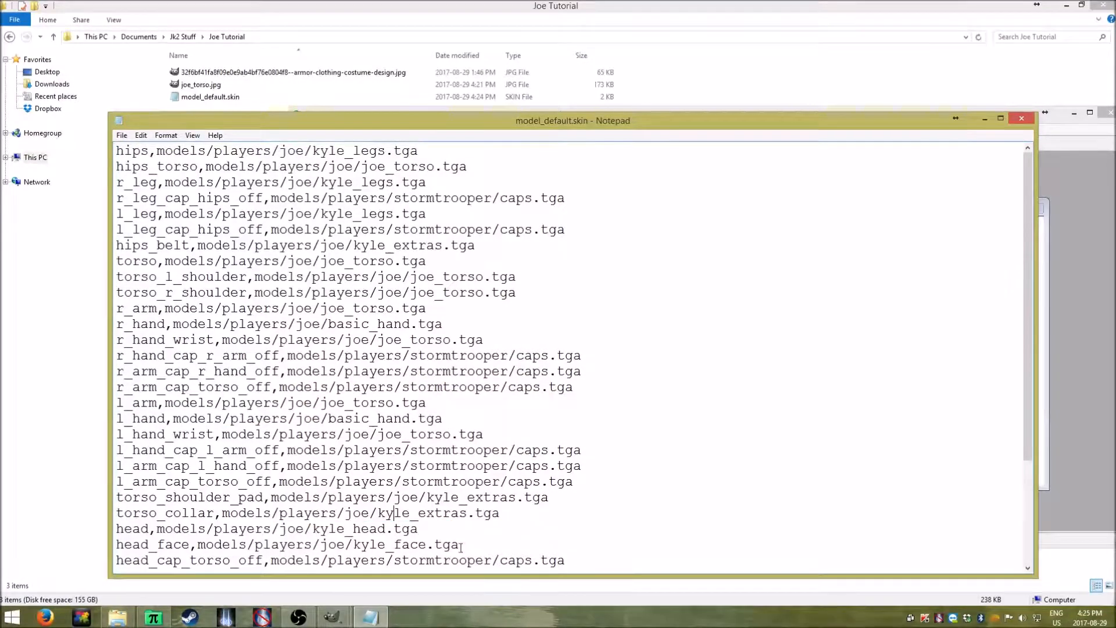
pyautogui.moveTo(462, 544); pyautogui.dragTo(327, 527)
pyautogui.click(551, 424)
pyautogui.moveTo(832, 129); pyautogui.dragTo(813, 171)
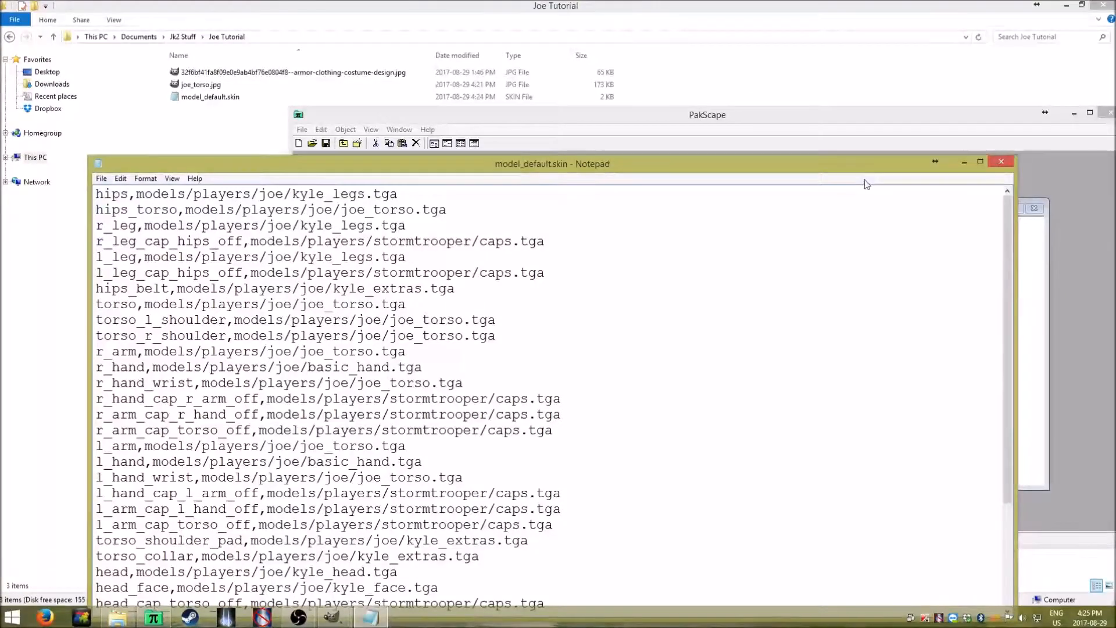
pyautogui.moveTo(869, 165); pyautogui.dragTo(868, 192)
pyautogui.click(1008, 189)
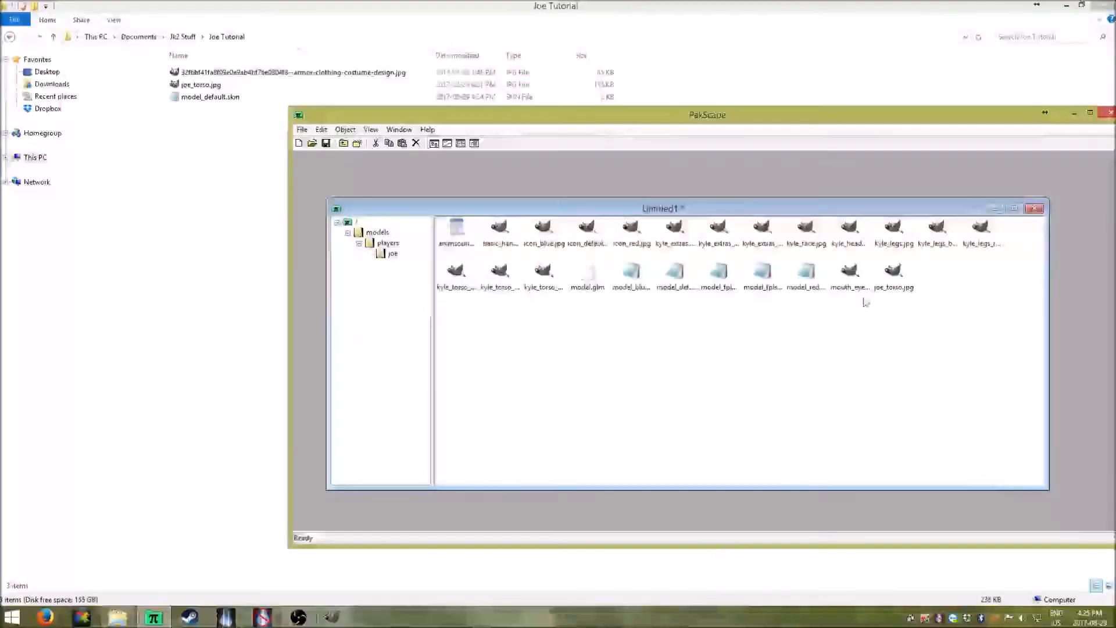
# Check model_default.skin and joe_torso.jpg in the package's joe folder, and refresh the file listing
pyautogui.click(677, 280)
pyautogui.click(792, 316)
pyautogui.click(857, 280)
pyautogui.click(887, 340)
pyautogui.click(899, 285)
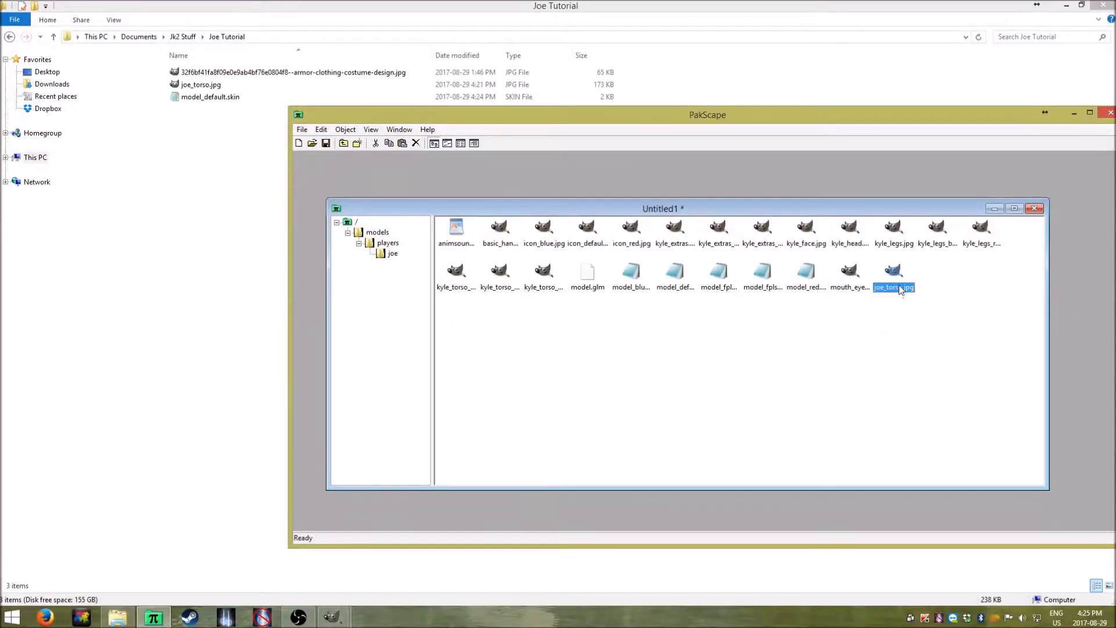
pyautogui.click(910, 320)
pyautogui.rightClick(705, 332)
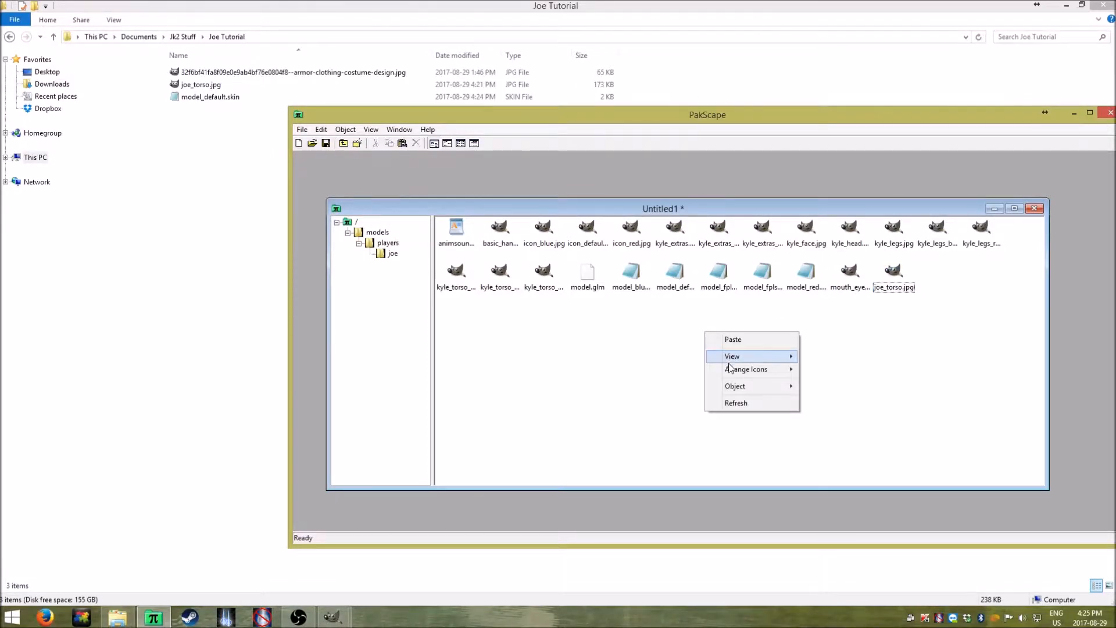
pyautogui.click(737, 404)
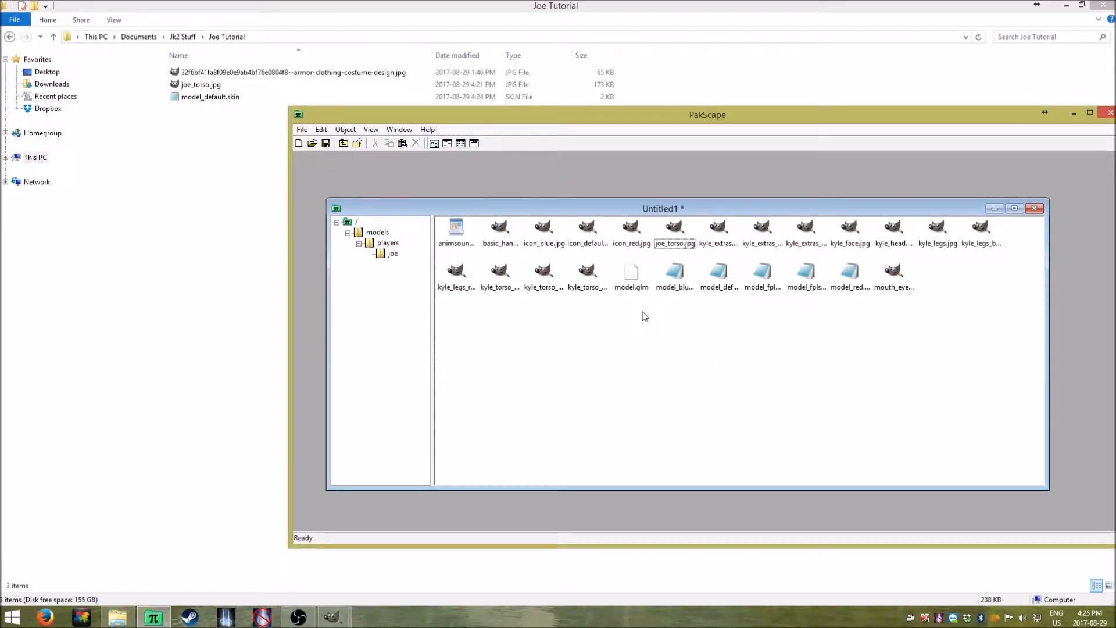
pyautogui.click(677, 235)
pyautogui.click(692, 303)
# Show the root level of the Untitled1 package and examine its folder structure
pyautogui.click(357, 227)
pyautogui.moveTo(499, 284); pyautogui.dragTo(429, 194)
pyautogui.click(536, 307)
pyautogui.moveTo(520, 295); pyautogui.dragTo(436, 217)
pyautogui.click(511, 280)
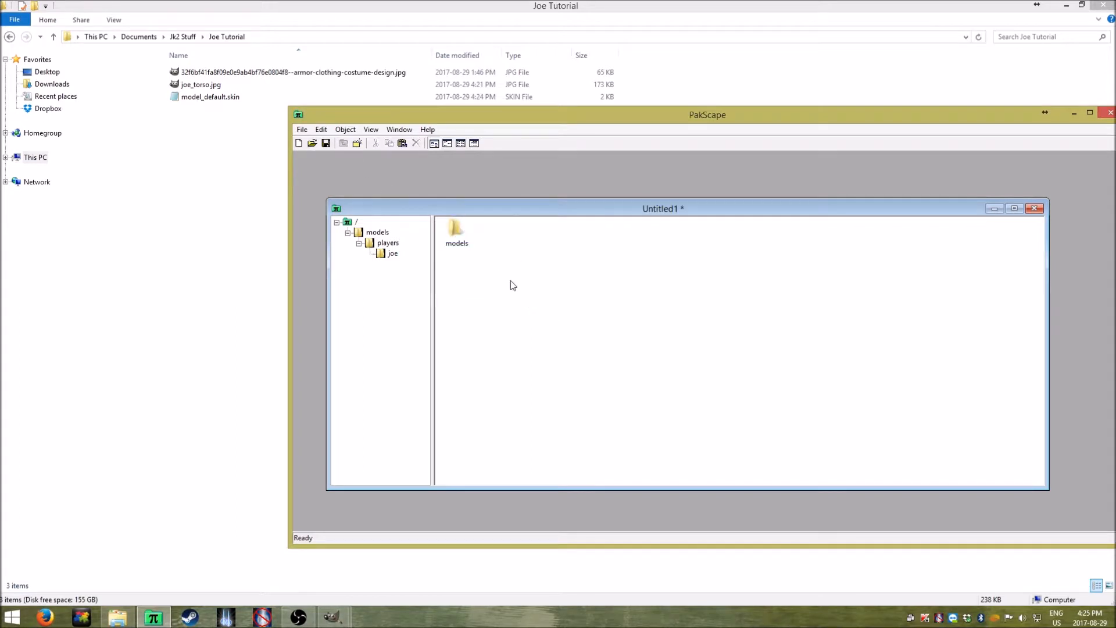
pyautogui.moveTo(511, 280); pyautogui.dragTo(437, 215)
pyautogui.click(513, 271)
pyautogui.rightClick(527, 269)
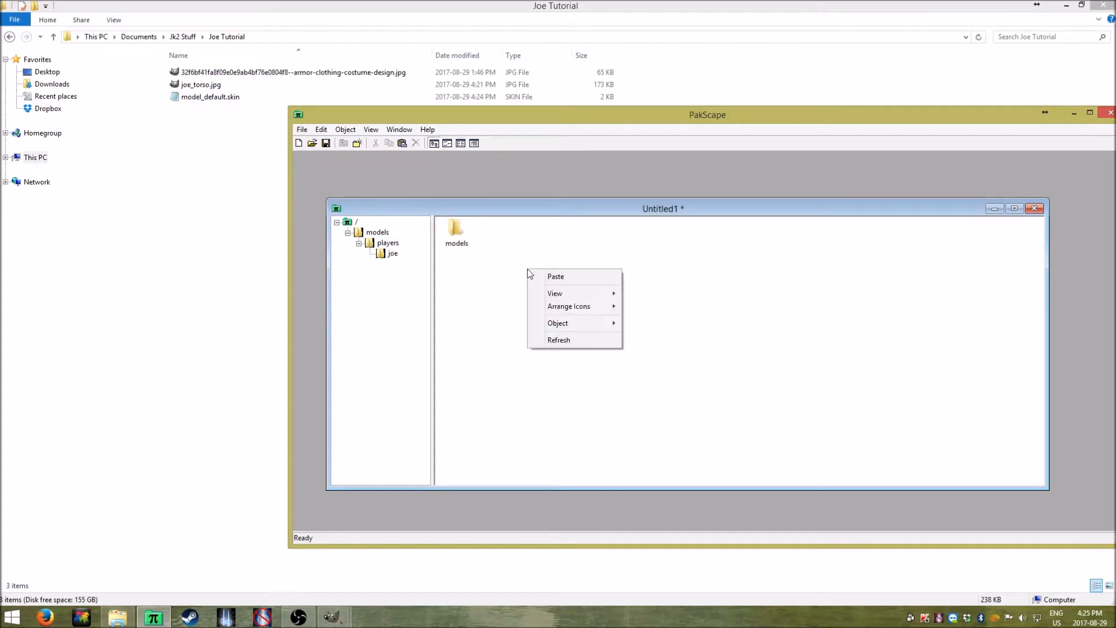
pyautogui.click(508, 308)
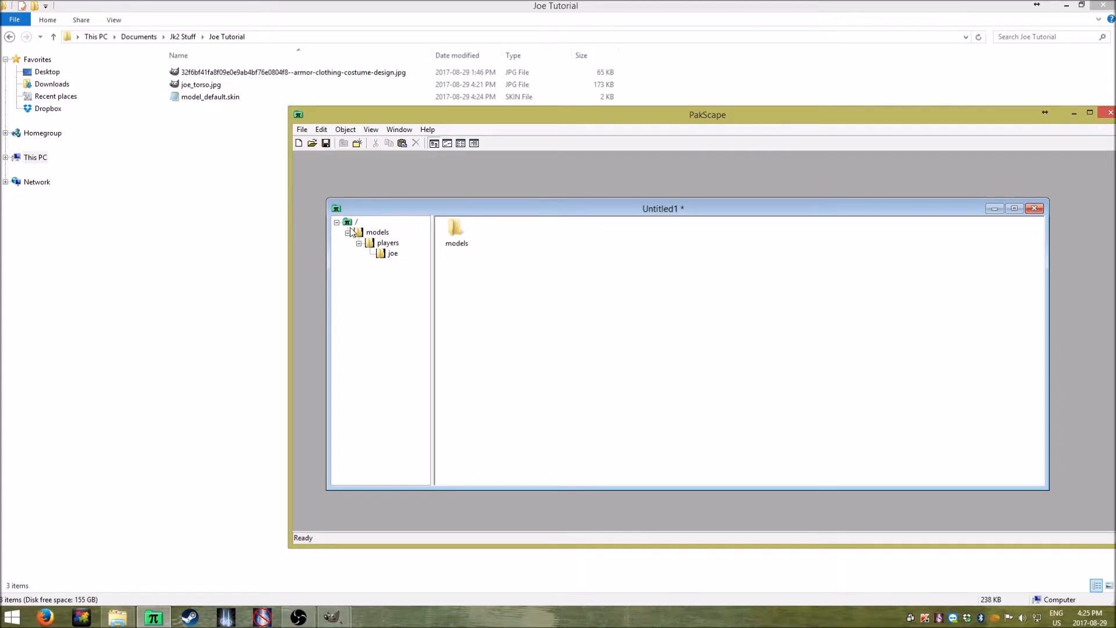
pyautogui.click(355, 222)
pyautogui.click(348, 233)
# Open the recent package grimm.pk3 as a reference and place its window below the Untitled1 title bar
pyautogui.click(301, 129)
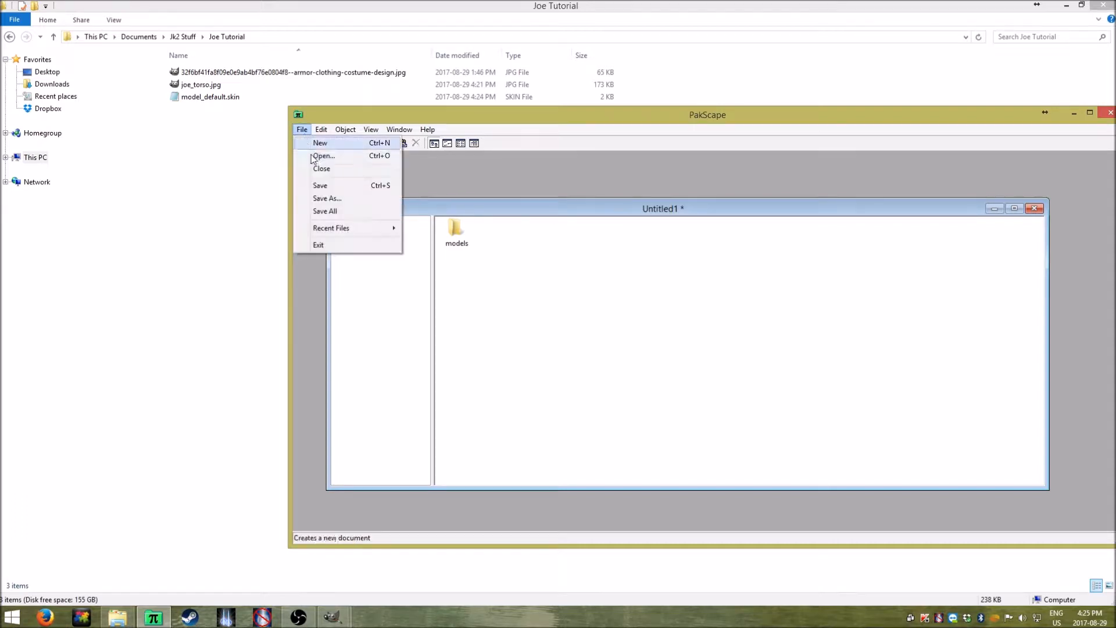
pyautogui.moveTo(337, 232)
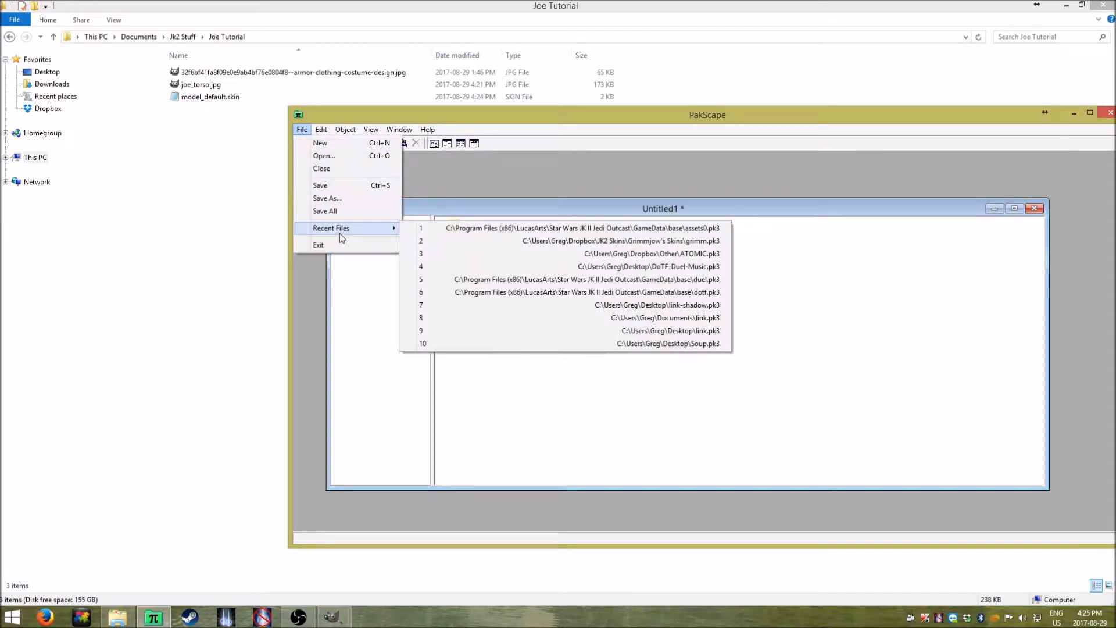
pyautogui.click(588, 241)
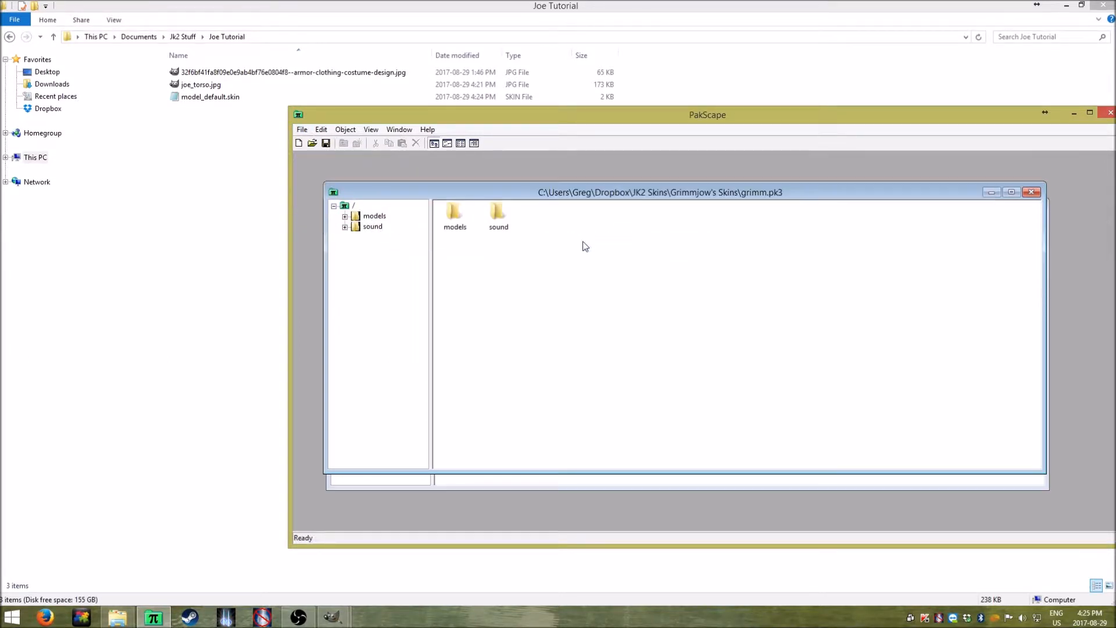
pyautogui.moveTo(561, 198); pyautogui.dragTo(559, 249)
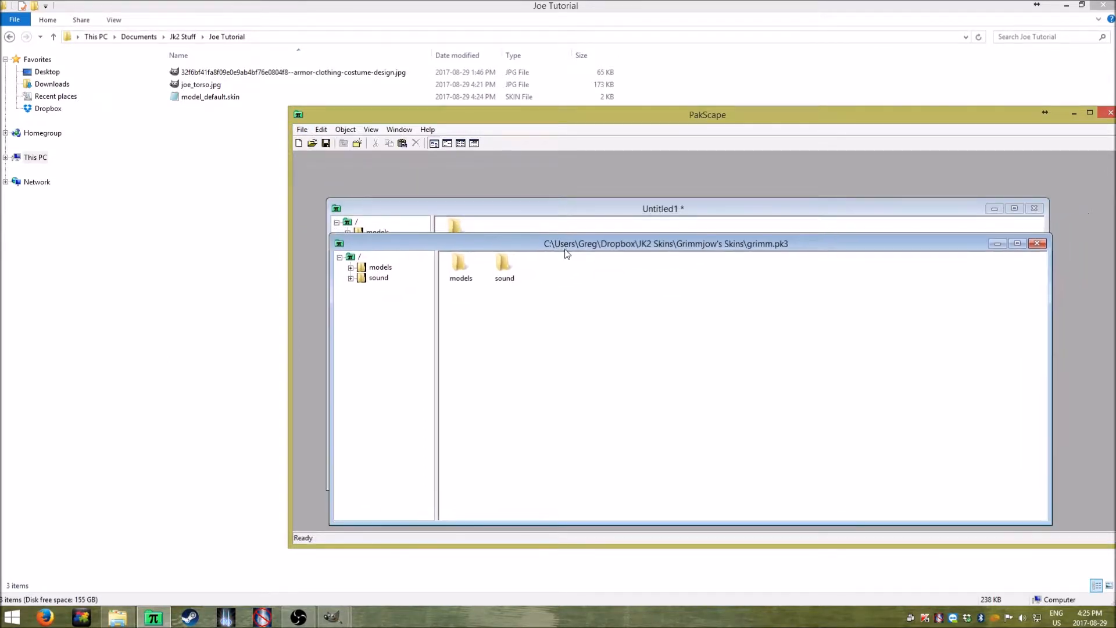
# Expand the sound folder of grimm.pk3 down to chars/grimm/misc and examine each folder level
pyautogui.click(503, 258)
pyautogui.click(514, 313)
pyautogui.click(350, 277)
pyautogui.click(362, 289)
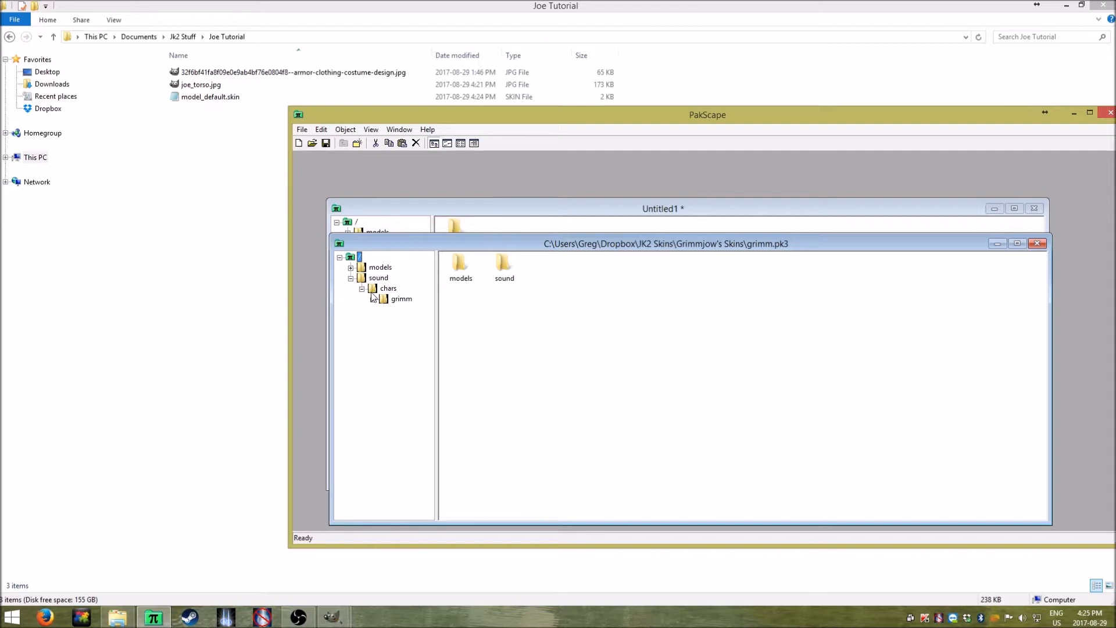
pyautogui.click(373, 299)
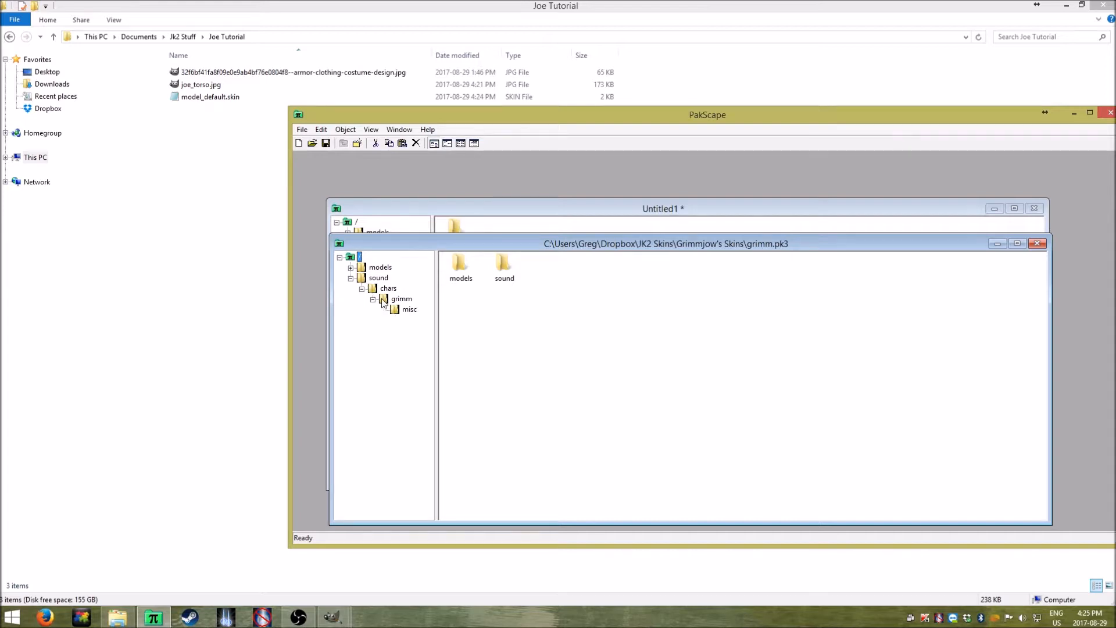
pyautogui.click(412, 310)
pyautogui.click(411, 310)
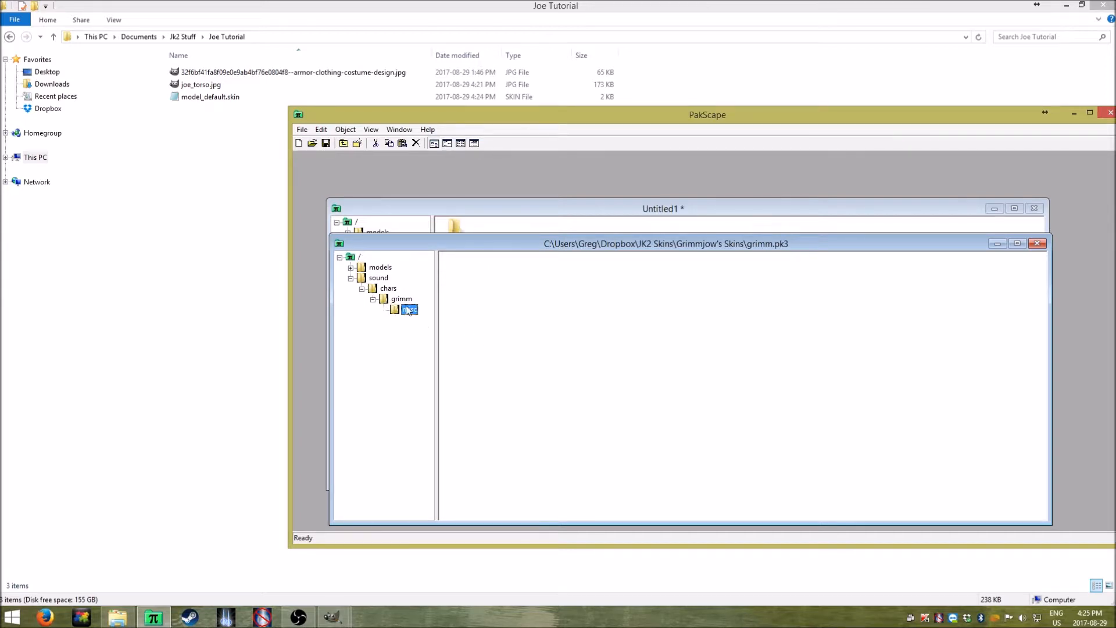
pyautogui.click(561, 326)
pyautogui.click(411, 301)
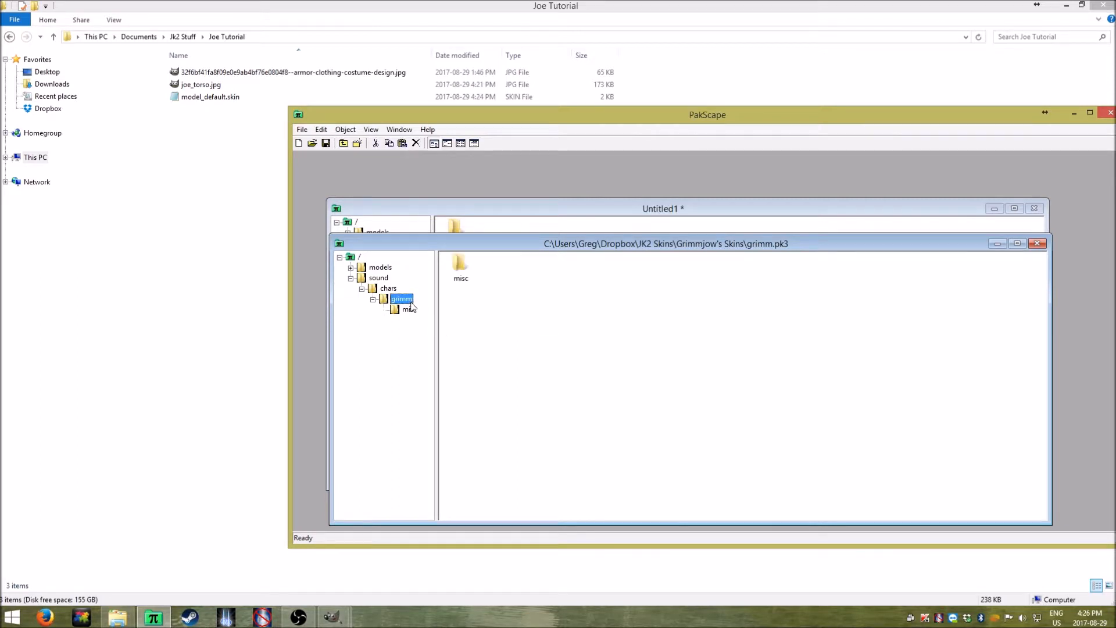
pyautogui.click(406, 308)
pyautogui.click(385, 290)
pyautogui.click(381, 282)
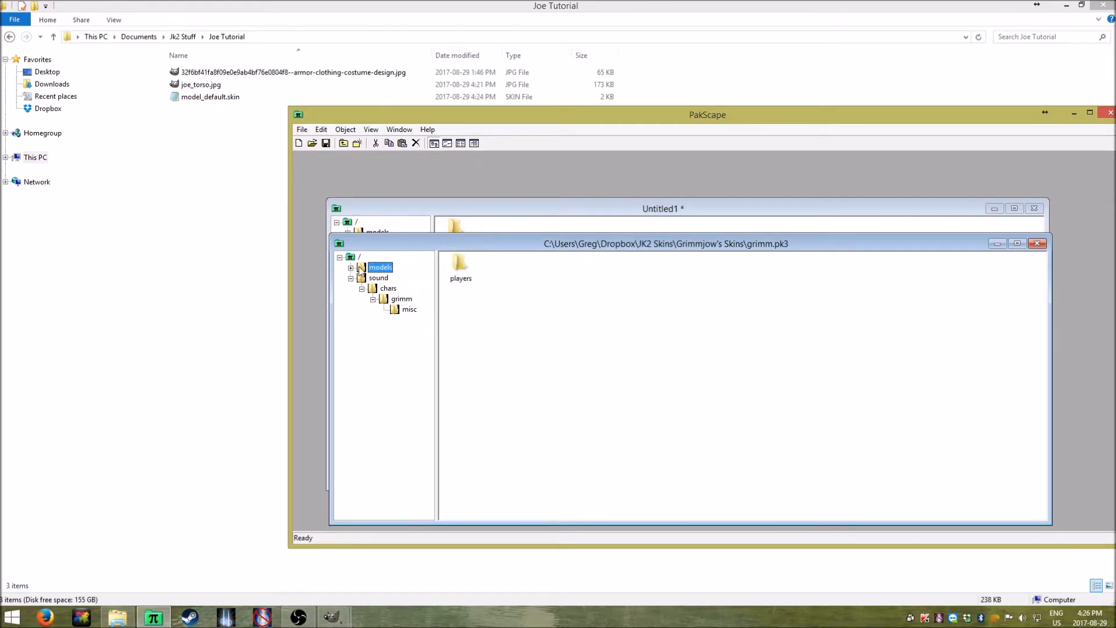
# Expand models/players/grimm in grimm.pk3 and open its sounds.cfg file
pyautogui.doubleClick(361, 268)
pyautogui.click(361, 278)
pyautogui.click(402, 289)
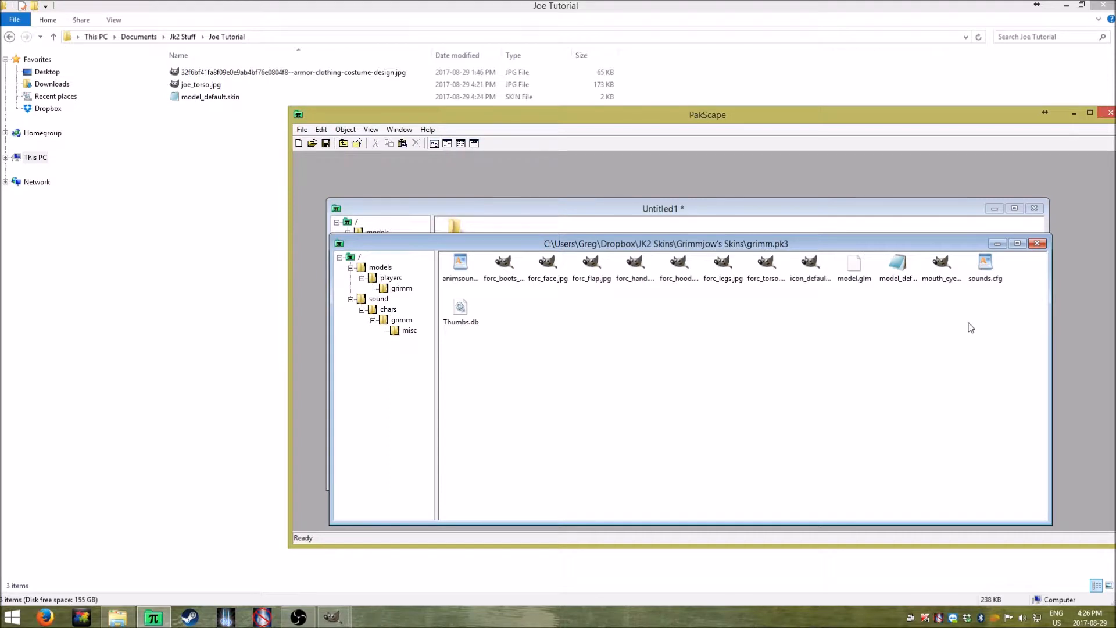
pyautogui.click(987, 272)
pyautogui.doubleClick(987, 271)
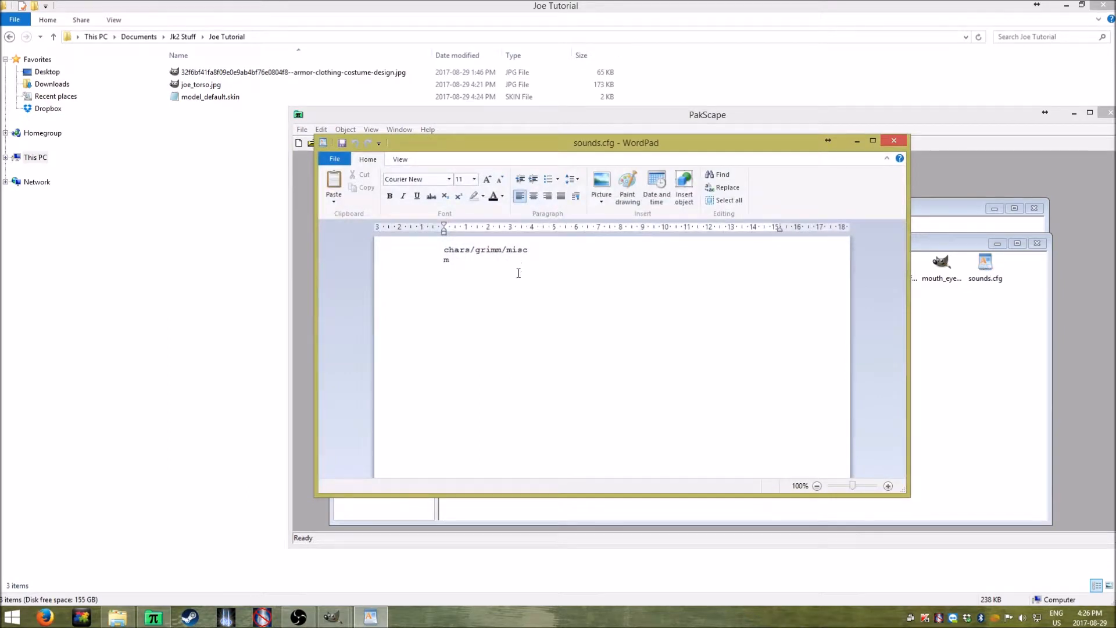
# Examine the sound folder path and the letter line beneath it in sounds.cfg, and close WordPad
pyautogui.click(386, 249)
pyautogui.click(482, 264)
pyautogui.moveTo(483, 265); pyautogui.dragTo(438, 252)
pyautogui.click(475, 278)
pyautogui.click(449, 262)
pyautogui.click(482, 265)
pyautogui.hotkey('ctrl', 'a')
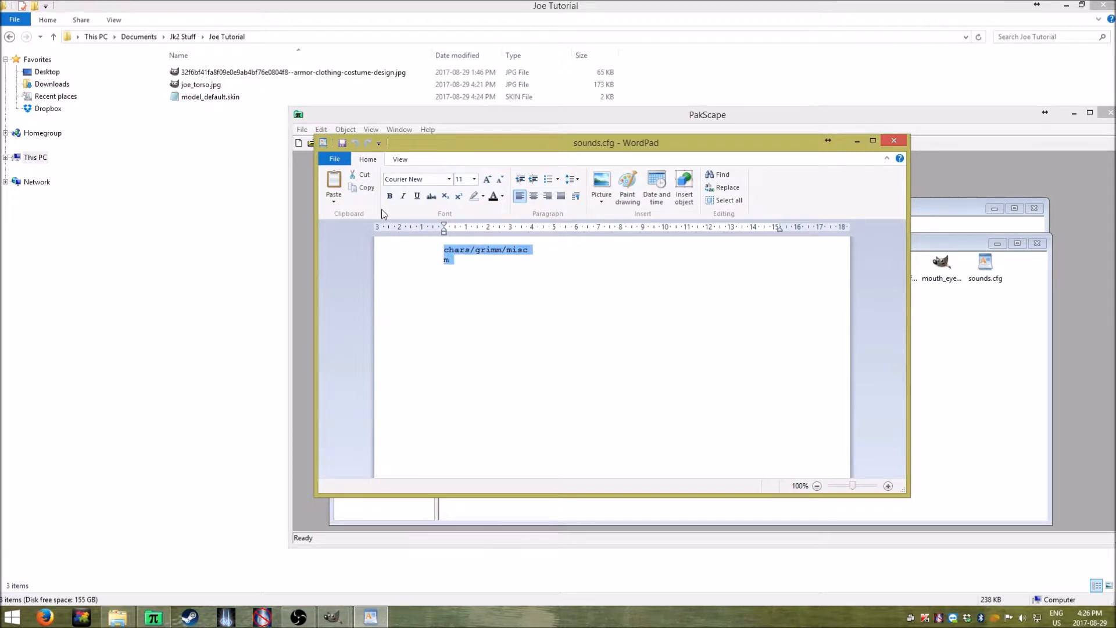
pyautogui.click(497, 268)
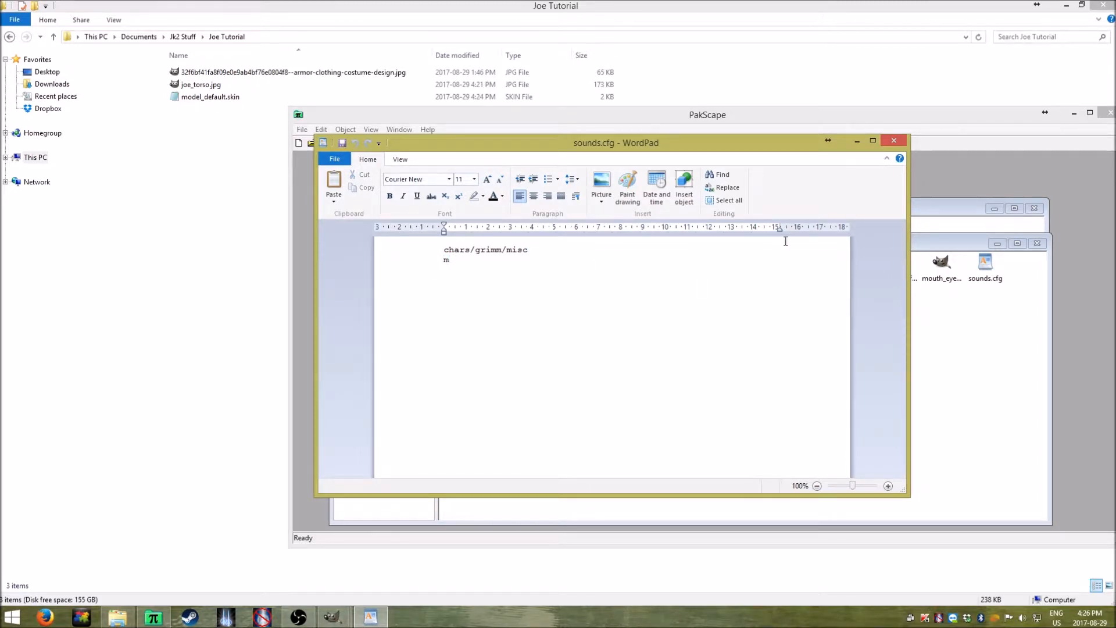
pyautogui.moveTo(772, 147); pyautogui.dragTo(779, 158)
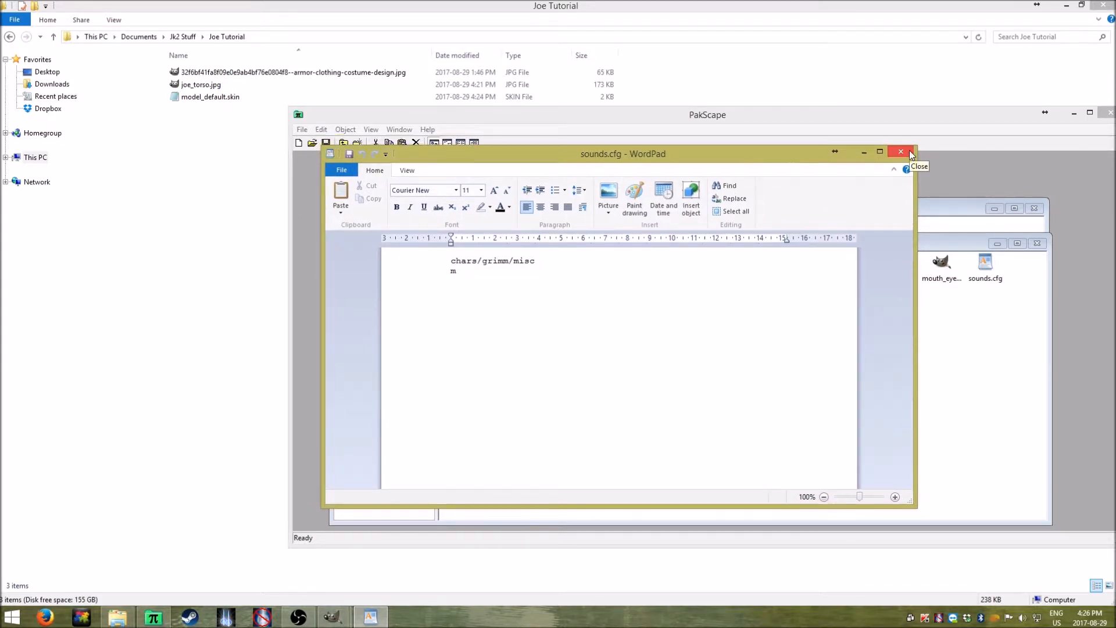
pyautogui.moveTo(807, 153); pyautogui.dragTo(902, 207)
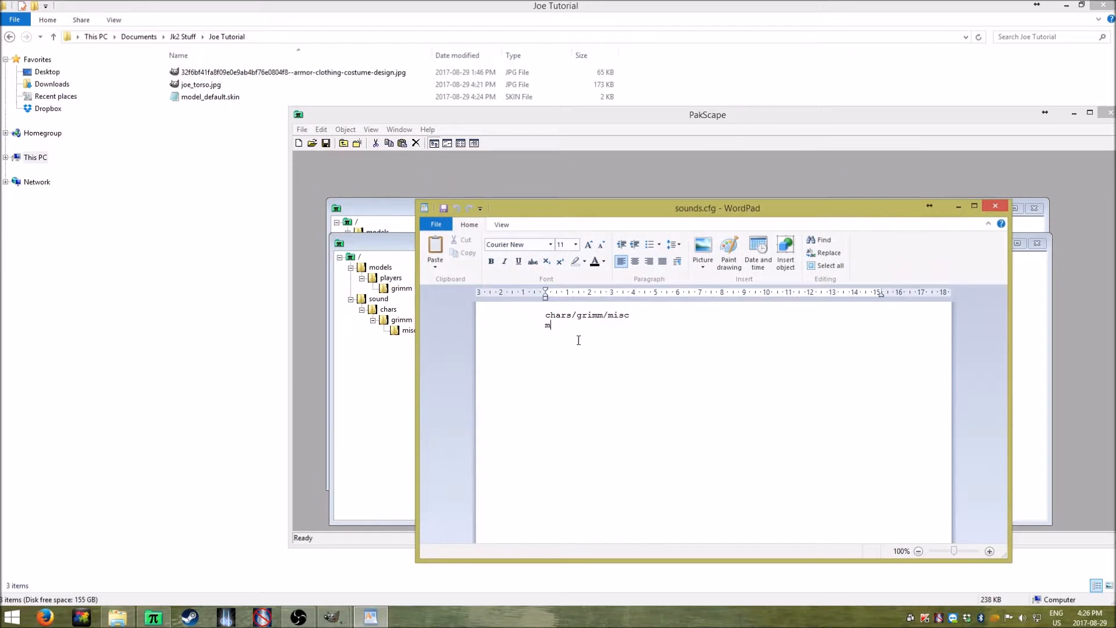
pyautogui.moveTo(552, 326)
pyautogui.mouseDown()
pyautogui.moveTo(531, 329)
pyautogui.moveTo(557, 329)
pyautogui.moveTo(546, 327)
pyautogui.mouseUp()
pyautogui.click(548, 329)
pyautogui.moveTo(938, 221); pyautogui.dragTo(917, 261)
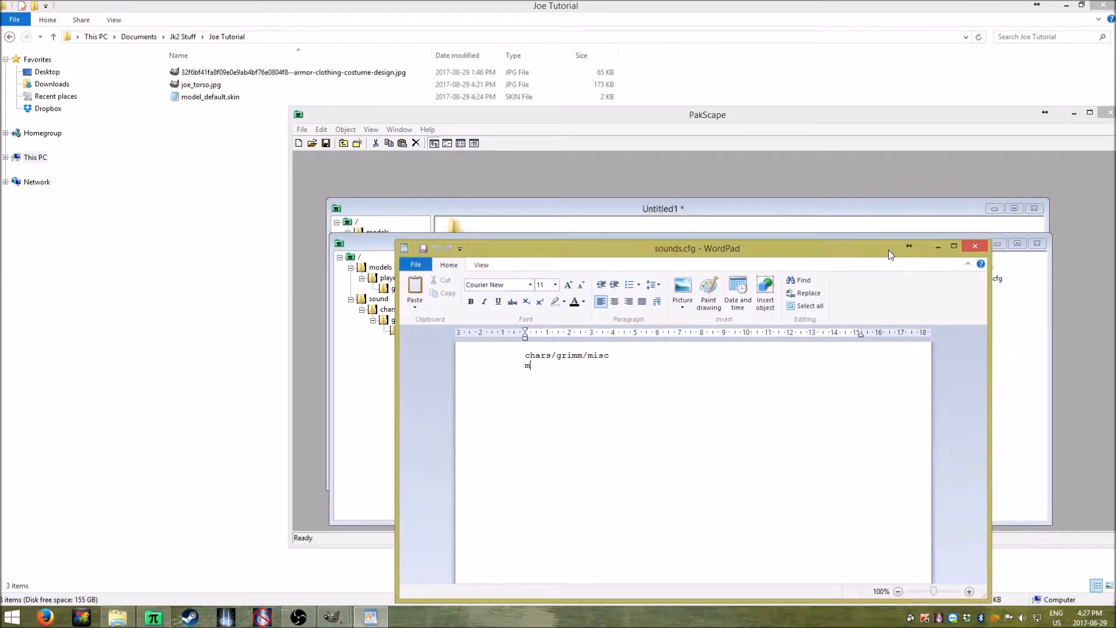
pyautogui.click(975, 245)
# Look over the sounds.cfg, model_default.skin and Thumbs.db entries in the grimm player model folder
pyautogui.click(1004, 277)
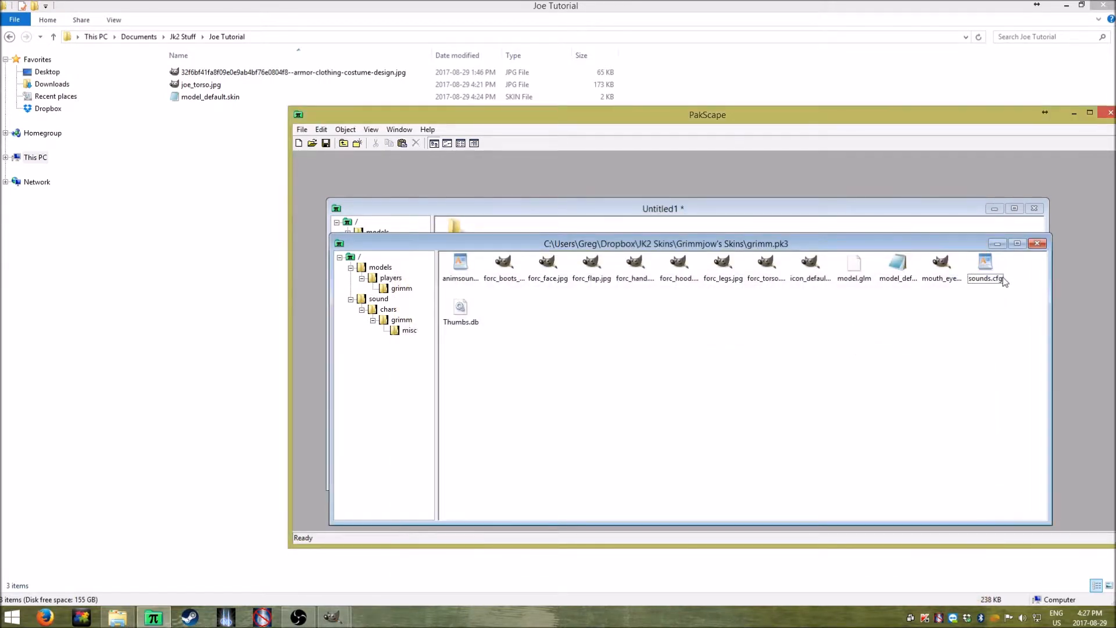
pyautogui.click(992, 268)
pyautogui.click(985, 349)
pyautogui.click(984, 270)
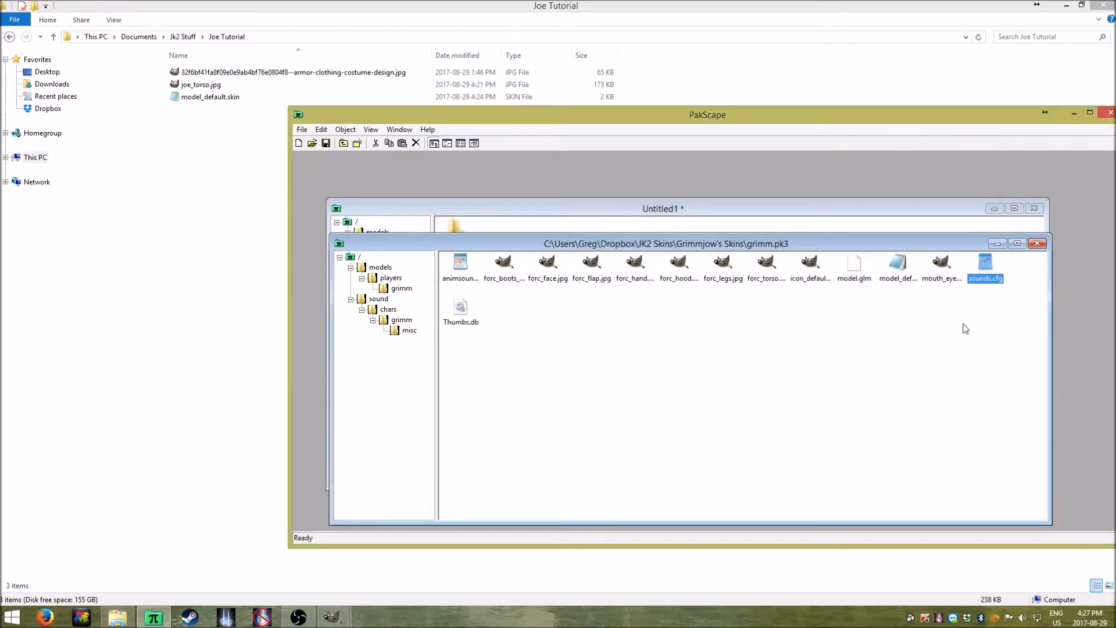
pyautogui.click(966, 328)
pyautogui.click(986, 266)
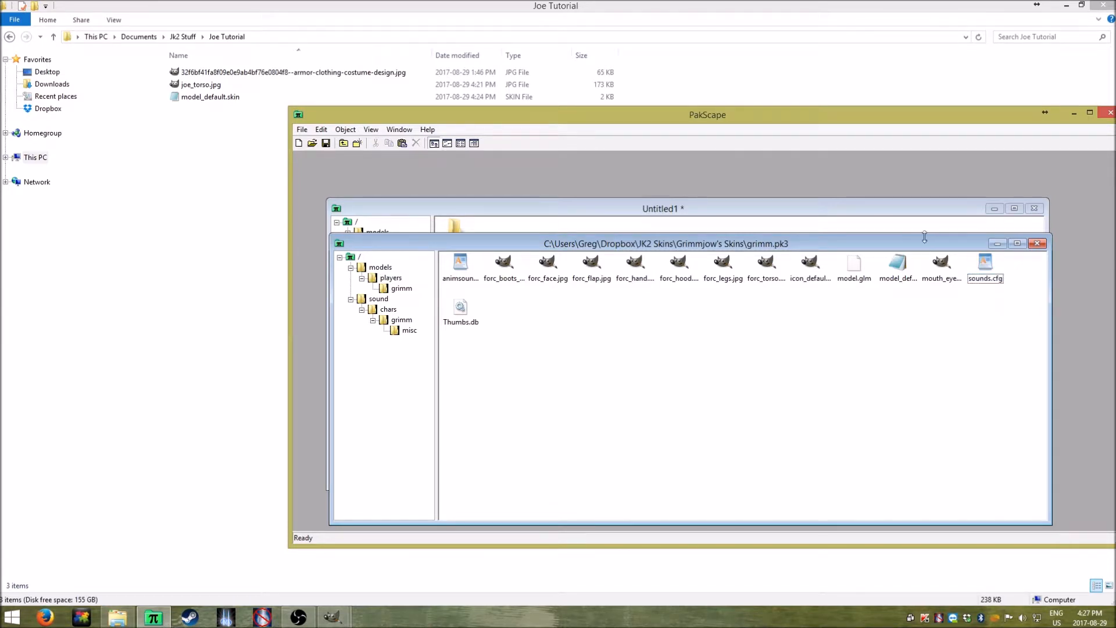
pyautogui.moveTo(926, 247); pyautogui.dragTo(940, 249)
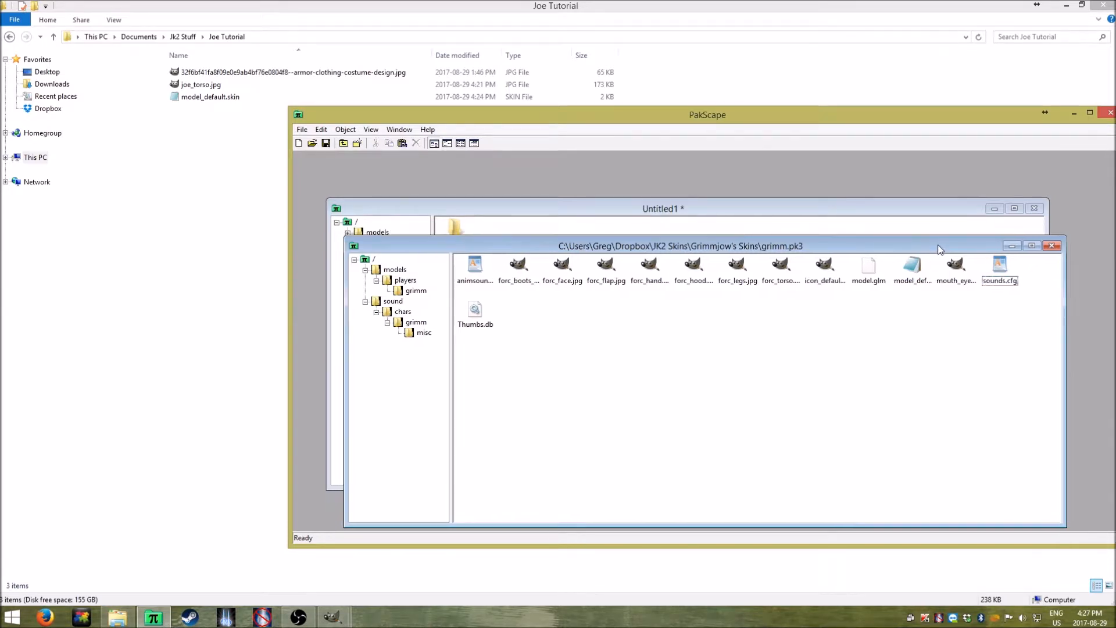
pyautogui.click(1001, 267)
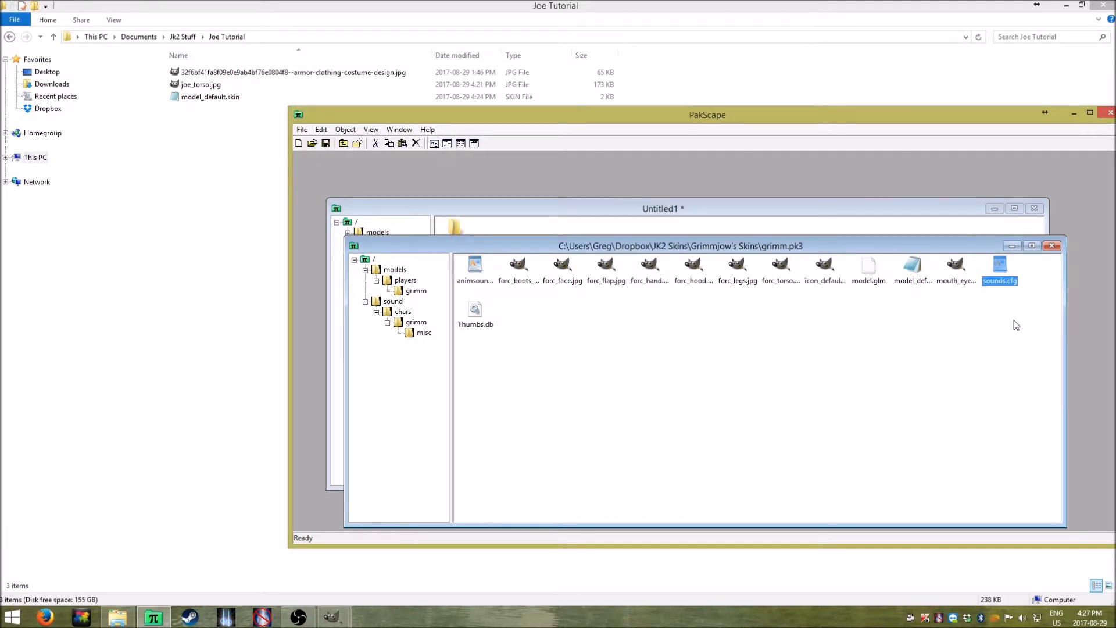
pyautogui.click(995, 316)
pyautogui.click(1000, 281)
pyautogui.click(998, 317)
pyautogui.click(913, 274)
pyautogui.click(684, 375)
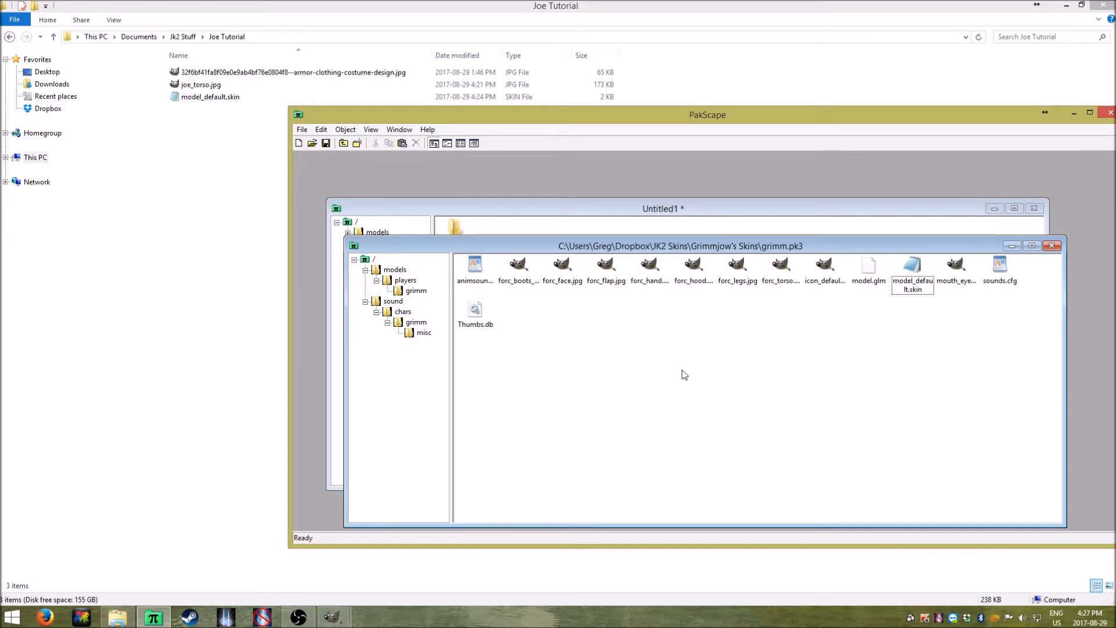
pyautogui.click(478, 313)
pyautogui.click(517, 329)
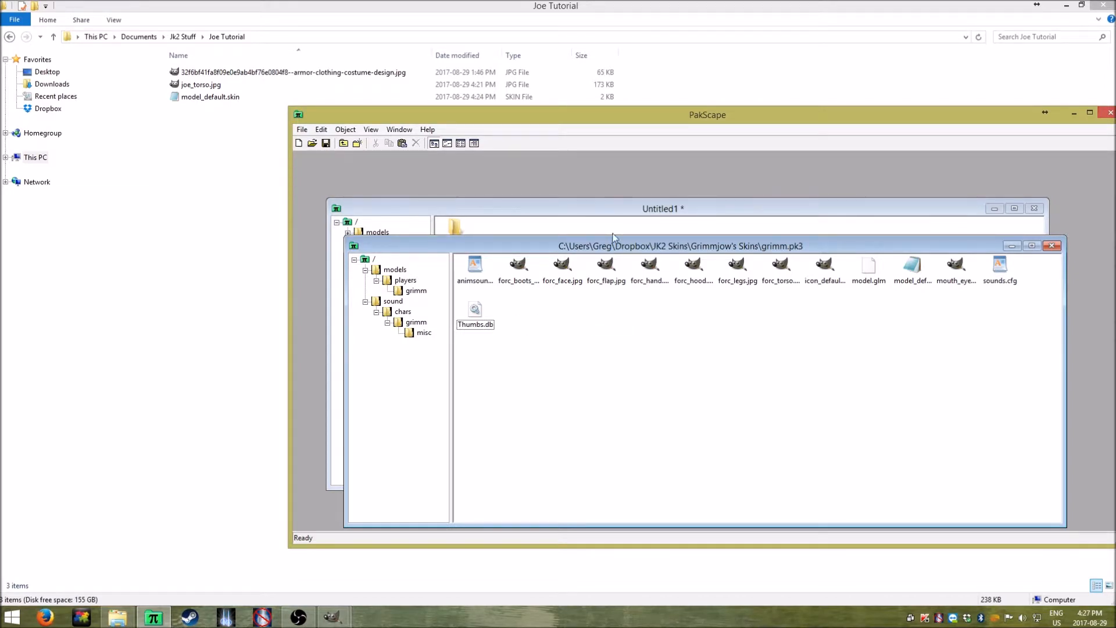
# Review the Thumbs.db entry and the models/players/grimm folder in grimm.pk3, and return to the archive's root level
pyautogui.moveTo(614, 249)
pyautogui.mouseDown()
pyautogui.moveTo(643, 256)
pyautogui.moveTo(615, 265)
pyautogui.mouseUp()
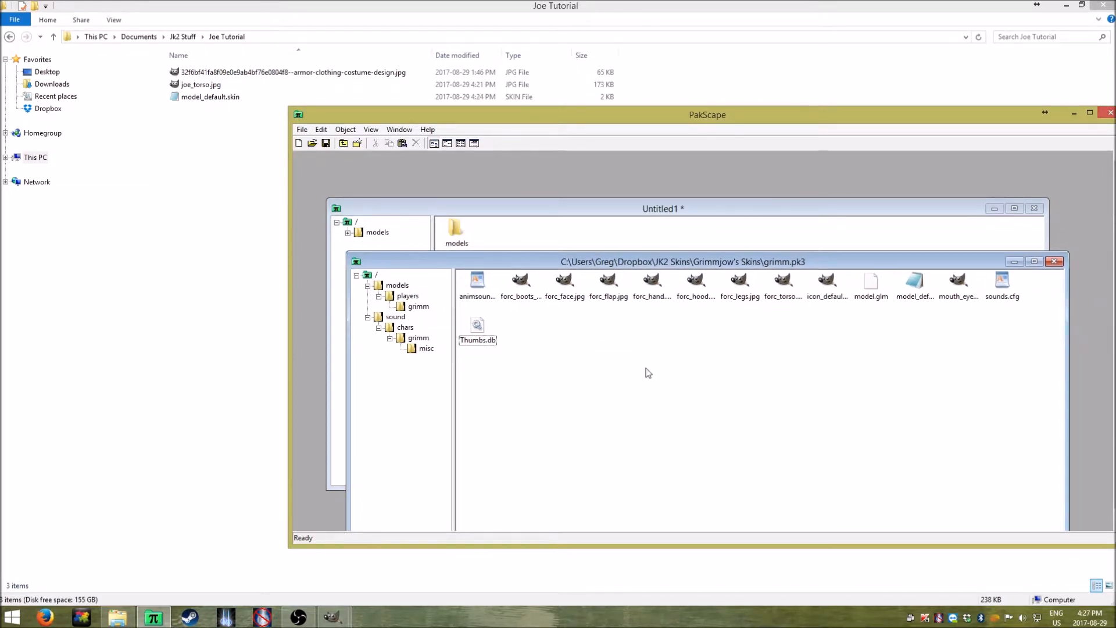
pyautogui.click(492, 339)
pyautogui.click(563, 341)
pyautogui.click(478, 324)
pyautogui.click(532, 338)
pyautogui.click(387, 285)
pyautogui.click(407, 297)
pyautogui.click(412, 307)
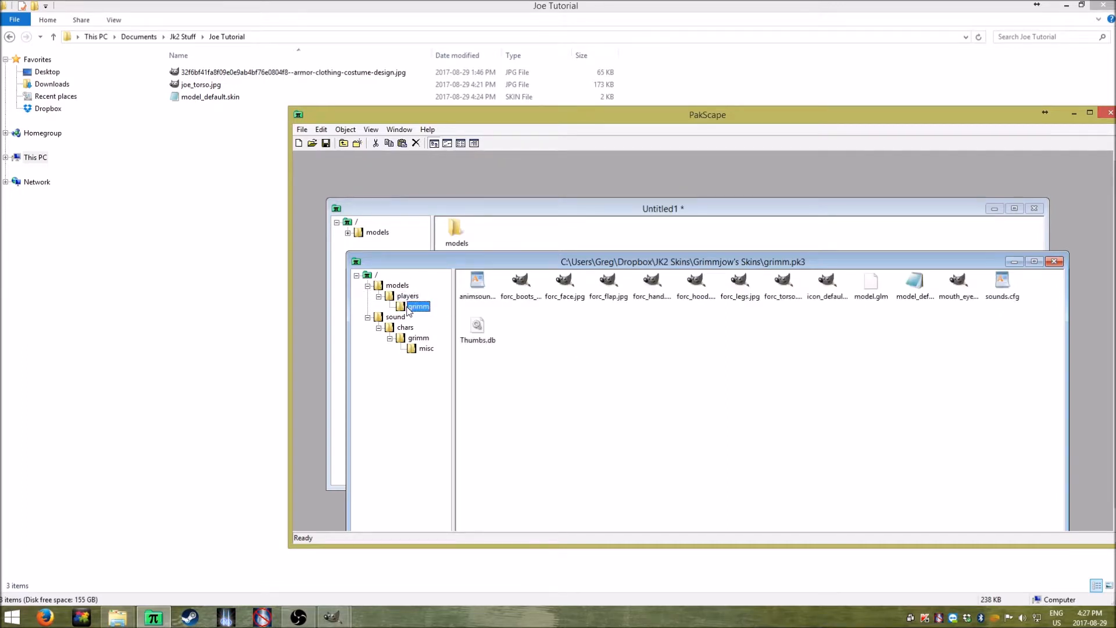
pyautogui.click(376, 275)
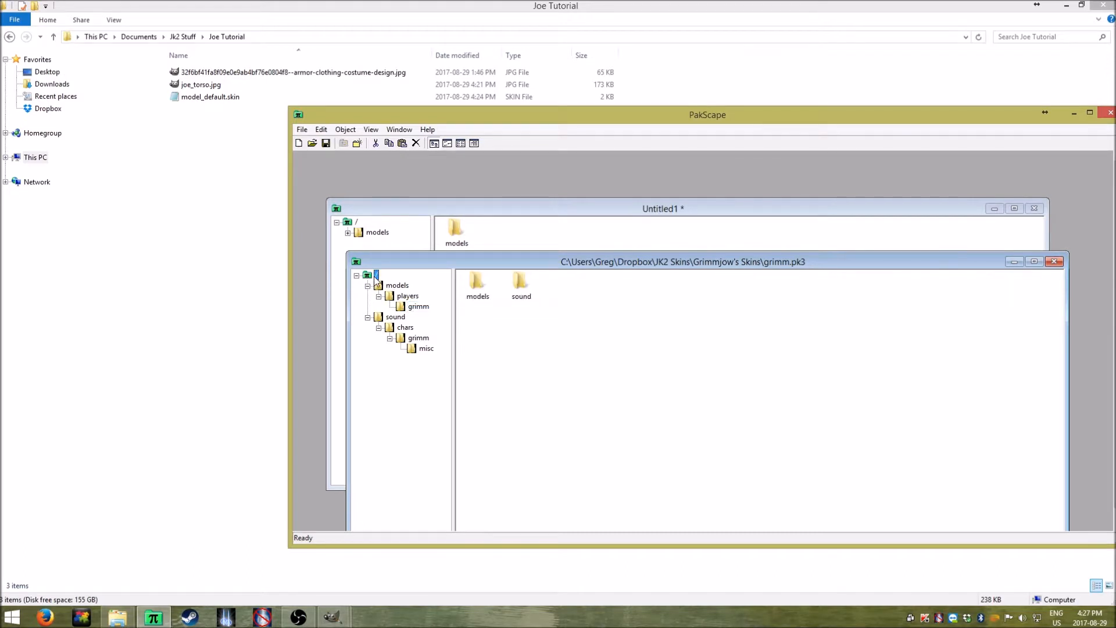
pyautogui.click(508, 347)
# Reposition the grimm.pk3 archive window over the untitled archive, and close grimm.pk3
pyautogui.moveTo(501, 261); pyautogui.dragTo(482, 225)
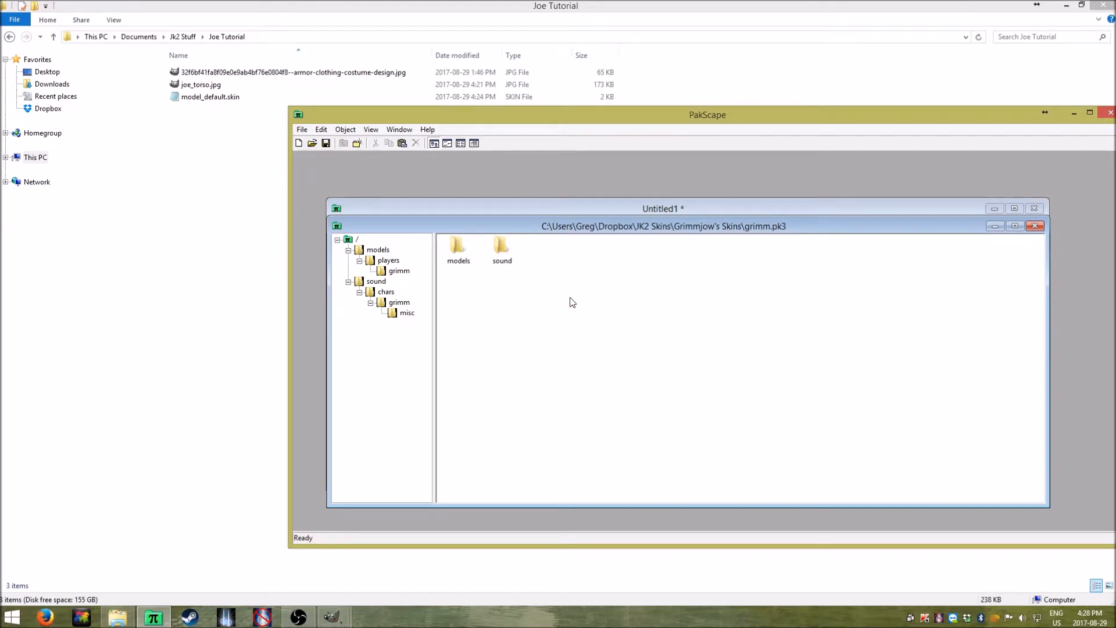
pyautogui.moveTo(520, 228); pyautogui.dragTo(529, 236)
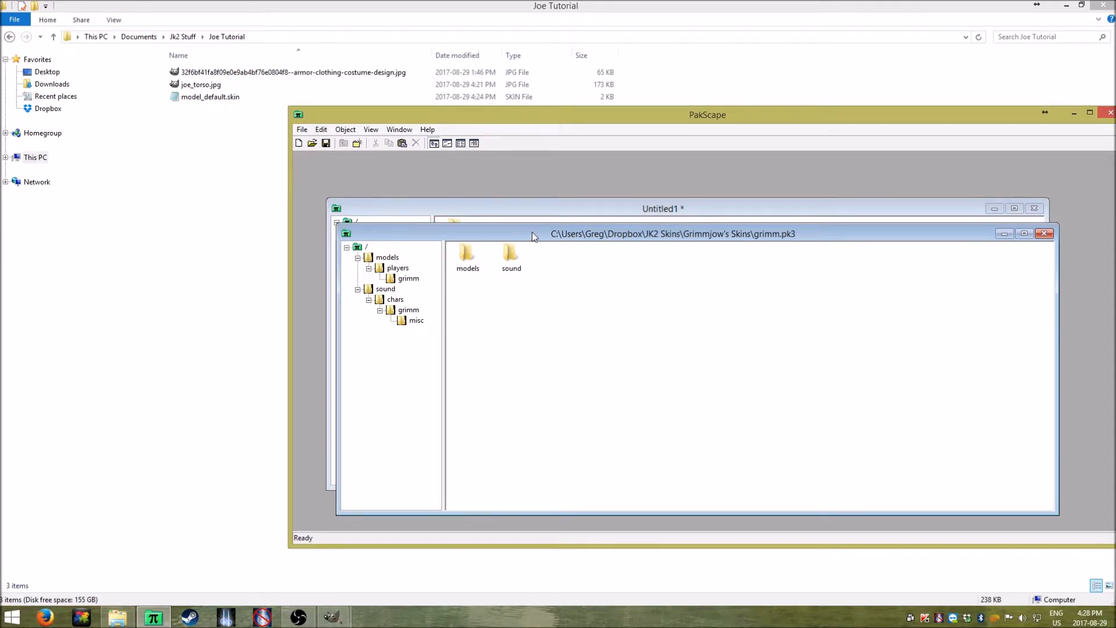
pyautogui.moveTo(536, 235)
pyautogui.mouseDown()
pyautogui.moveTo(525, 240)
pyautogui.moveTo(542, 222)
pyautogui.moveTo(539, 232)
pyautogui.mouseUp()
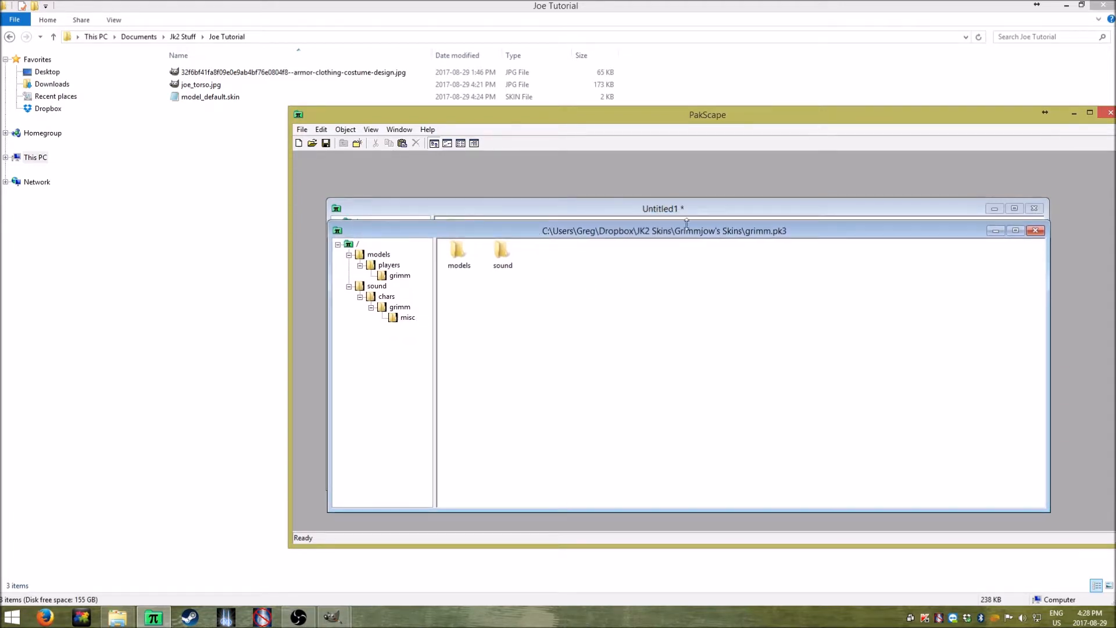
pyautogui.click(1036, 231)
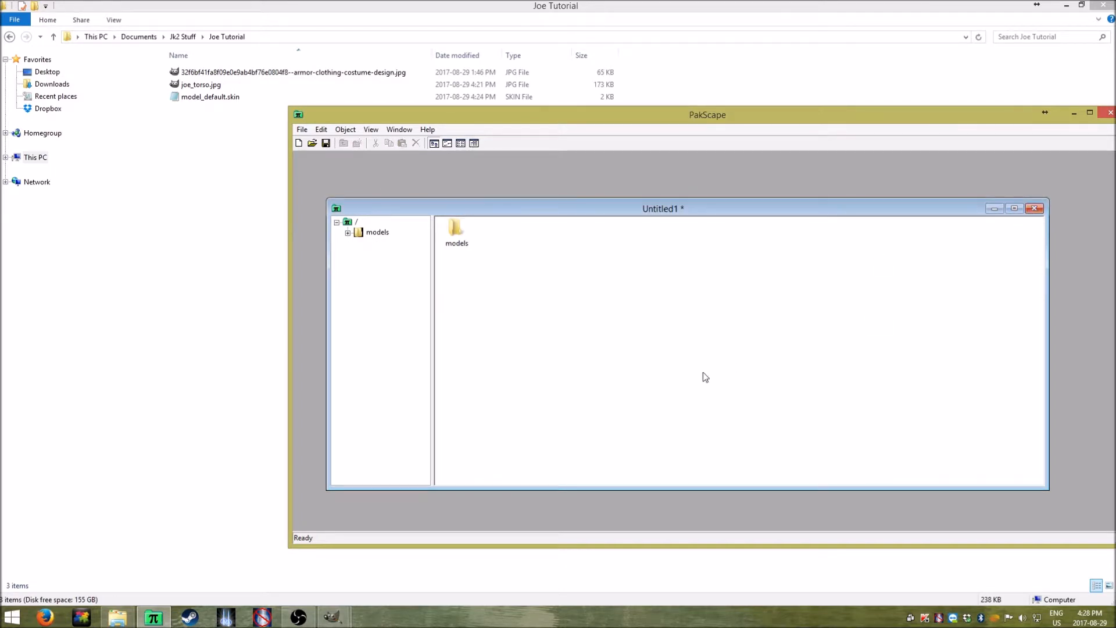
pyautogui.click(302, 129)
pyautogui.moveTo(331, 228)
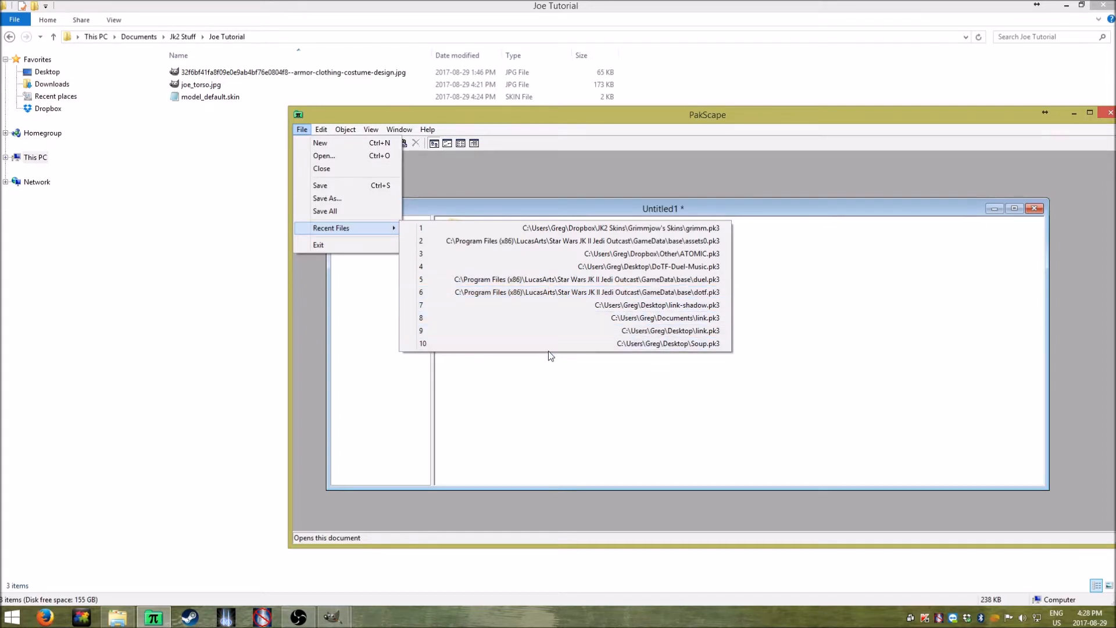
pyautogui.click(800, 287)
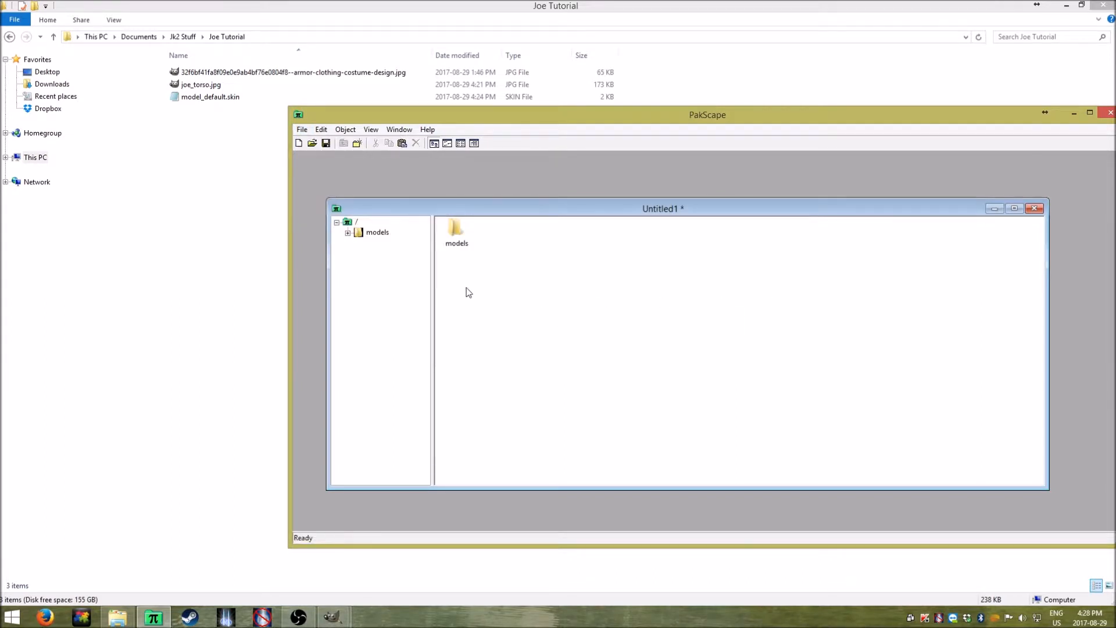
# Expand models/players in the untitled archive, check the joe folder's files, and return to the archive root
pyautogui.click(348, 232)
pyautogui.click(360, 244)
pyautogui.click(390, 254)
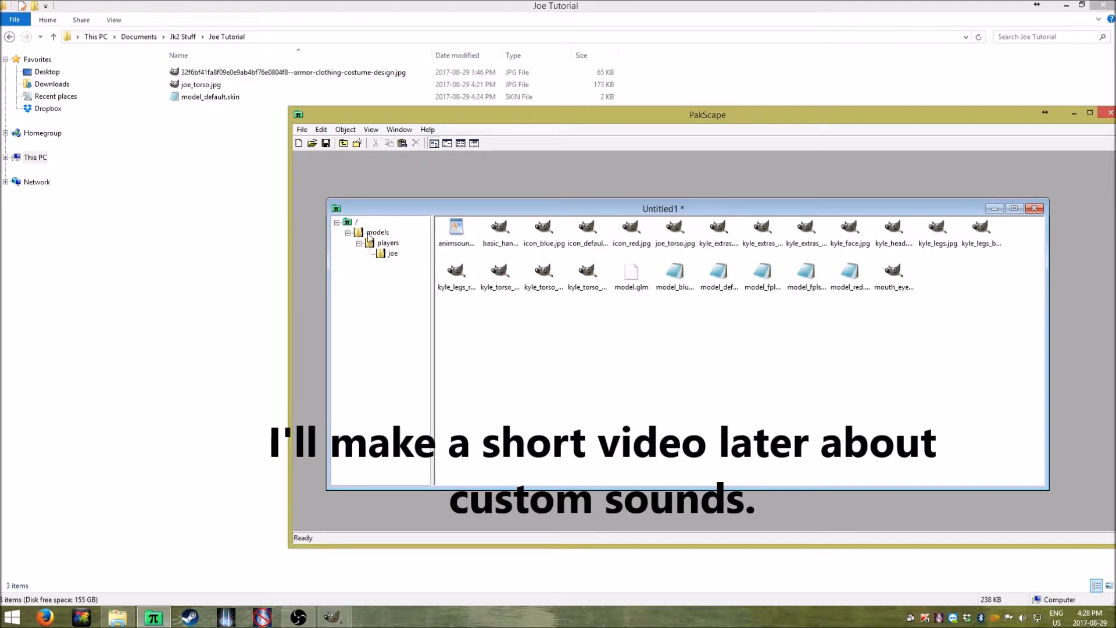
pyautogui.click(372, 233)
pyautogui.click(356, 222)
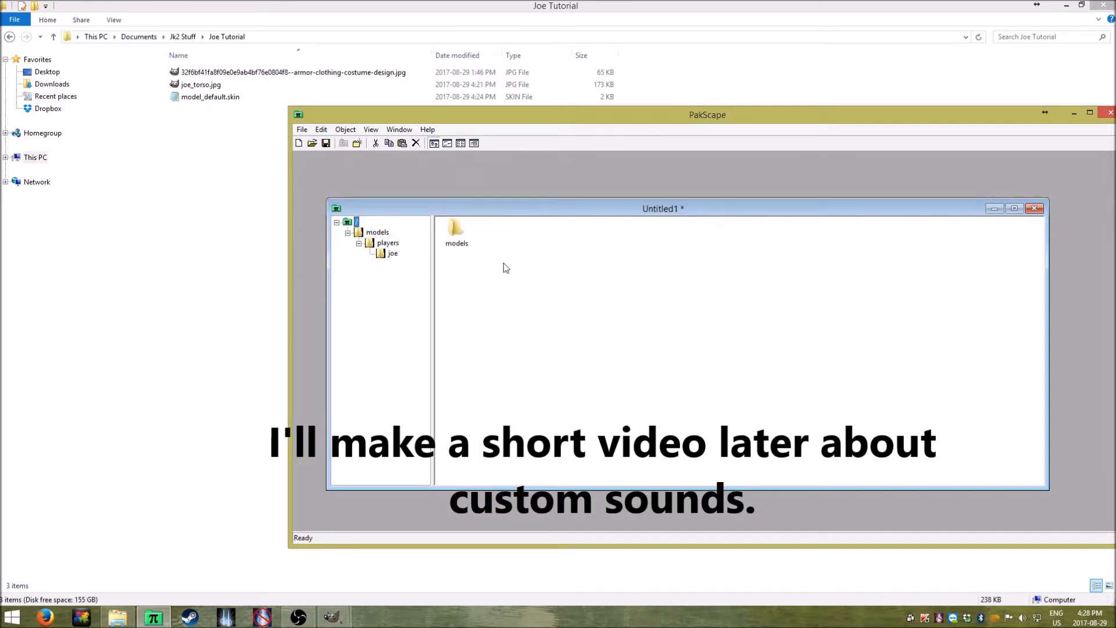
# Go from the archive root through the models and players folders into joe to check the folder path
pyautogui.moveTo(491, 266); pyautogui.dragTo(413, 204)
pyautogui.moveTo(498, 253); pyautogui.dragTo(440, 214)
pyautogui.click(528, 280)
pyautogui.doubleClick(464, 230)
pyautogui.doubleClick(465, 232)
pyautogui.doubleClick(459, 232)
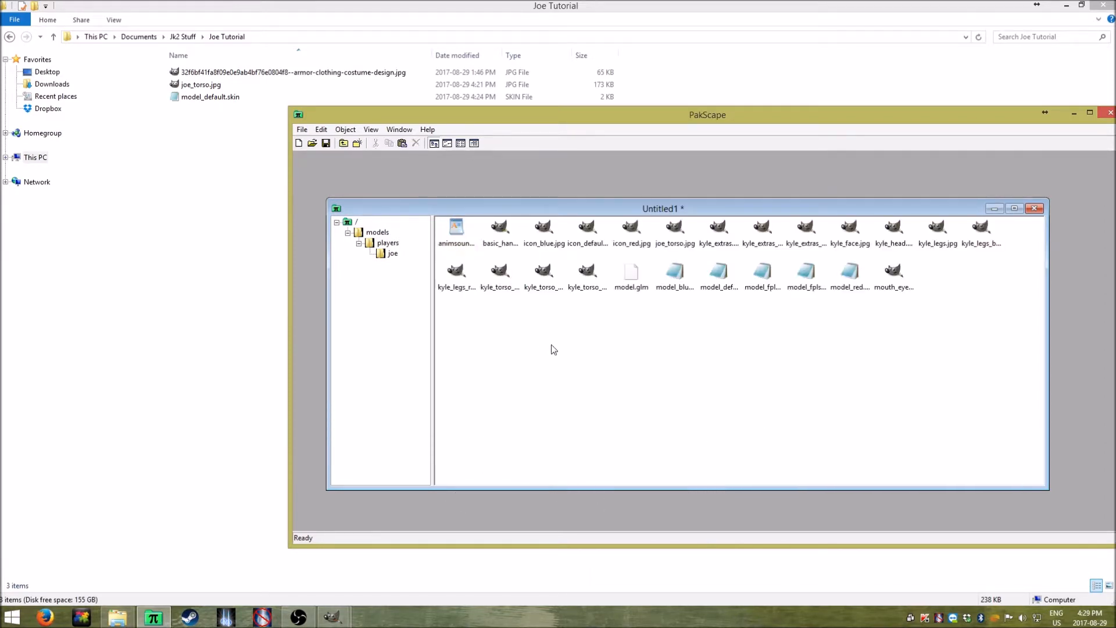
# Examine the blue, red and model_fpl skin files in the joe folder alongside model_default.skin to distinguish the unneeded ones
pyautogui.click(722, 281)
pyautogui.click(686, 277)
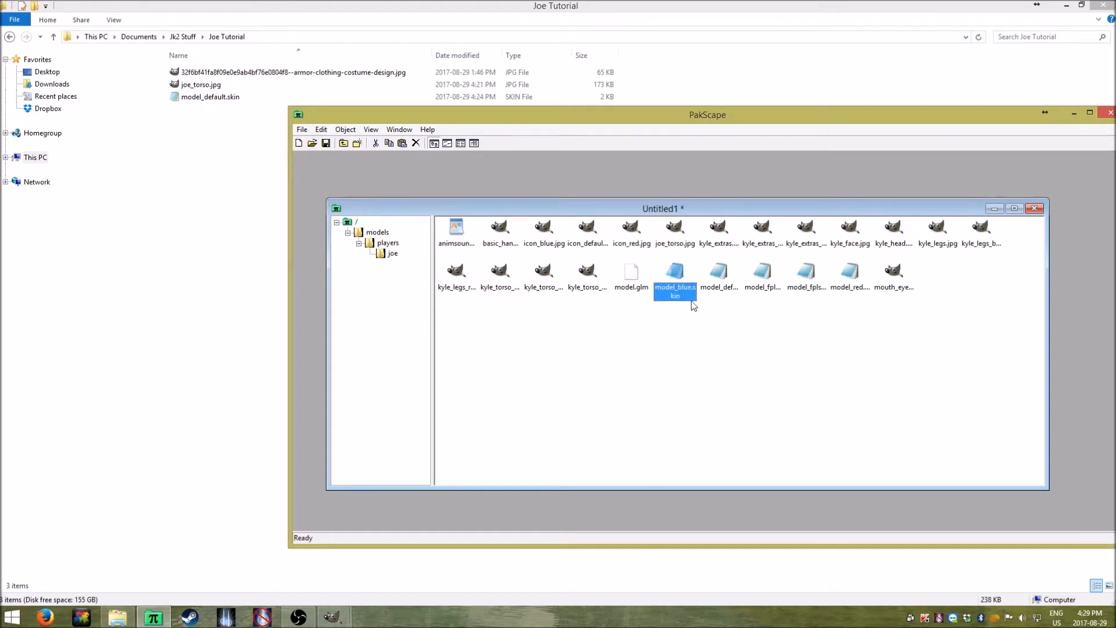
pyautogui.click(703, 339)
pyautogui.click(684, 279)
pyautogui.keyDown('ctrl'); pyautogui.click(772, 276); pyautogui.keyUp('ctrl')
pyautogui.keyDown('ctrl'); pyautogui.click(809, 273); pyautogui.keyUp('ctrl')
pyautogui.keyDown('ctrl'); pyautogui.click(852, 276); pyautogui.keyUp('ctrl')
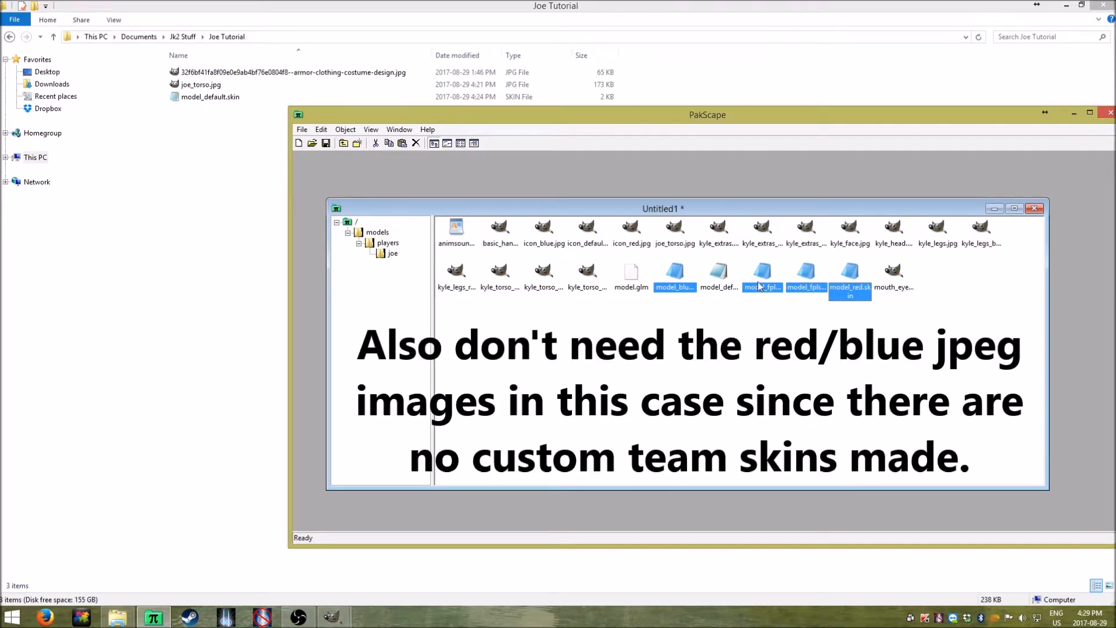
pyautogui.click(716, 276)
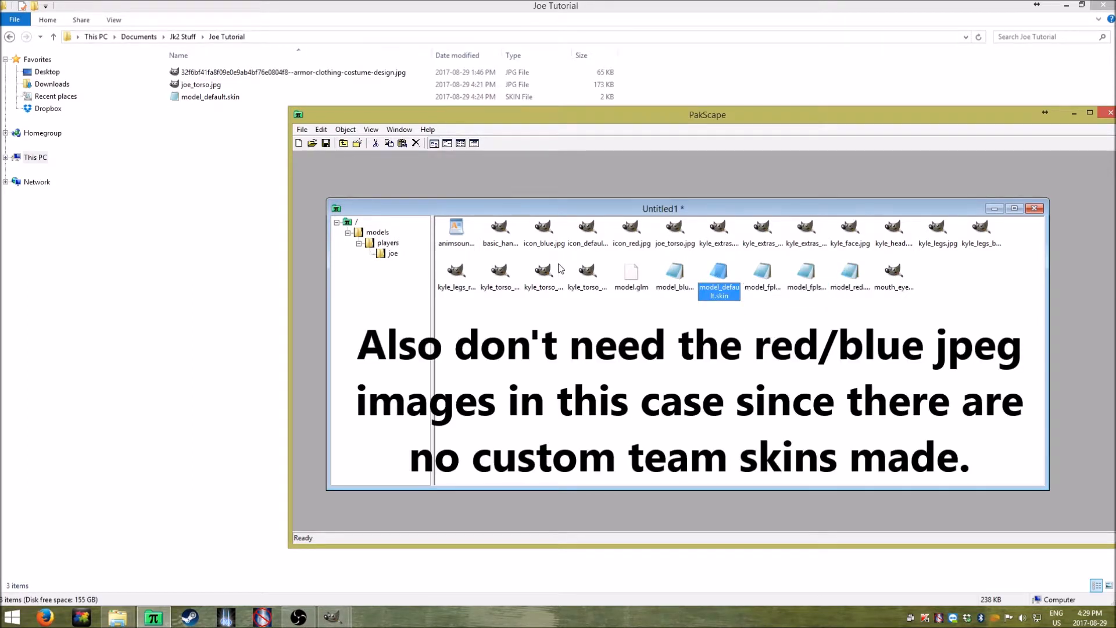
pyautogui.keyDown('ctrl'); pyautogui.click(723, 265); pyautogui.keyUp('ctrl')
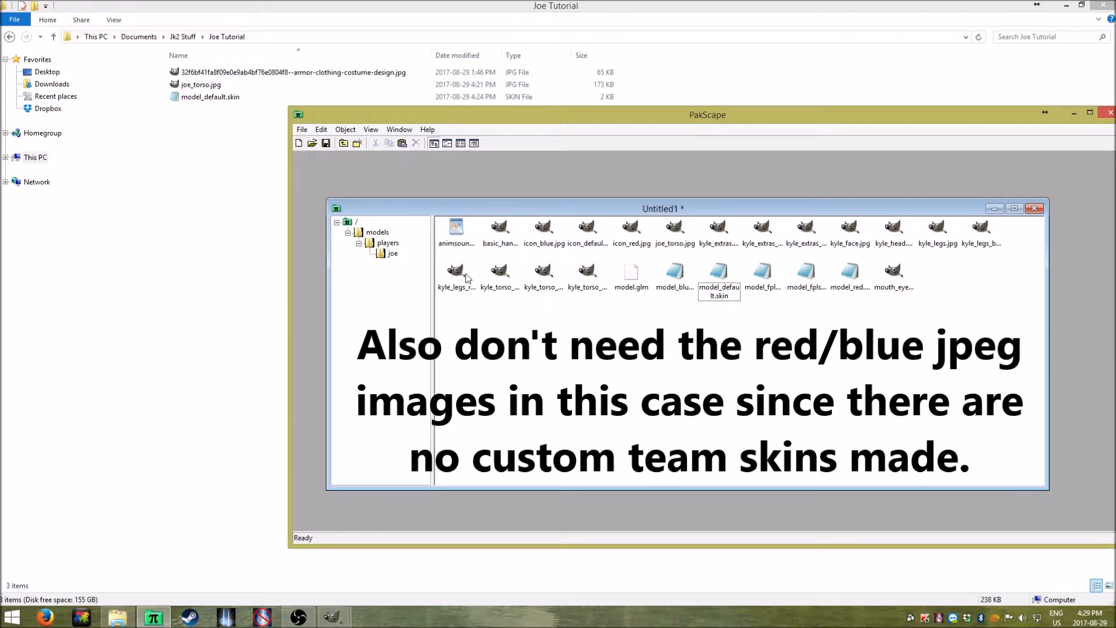
# Check the joe_torso.jpg texture entry among the files of the joe folder
pyautogui.click(673, 234)
pyautogui.click(654, 332)
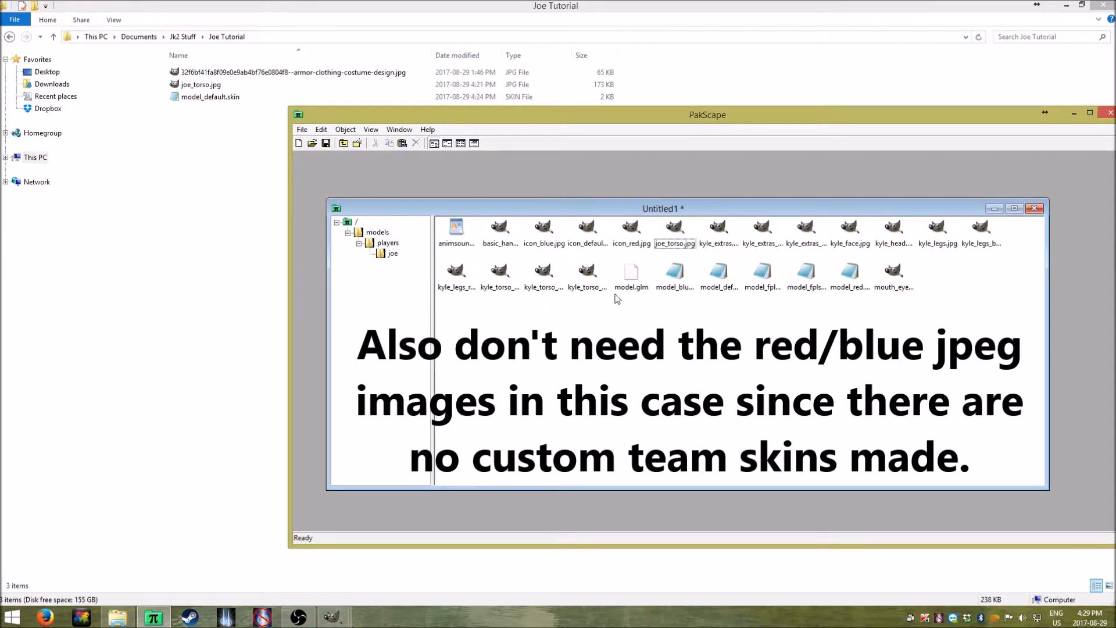
pyautogui.click(676, 234)
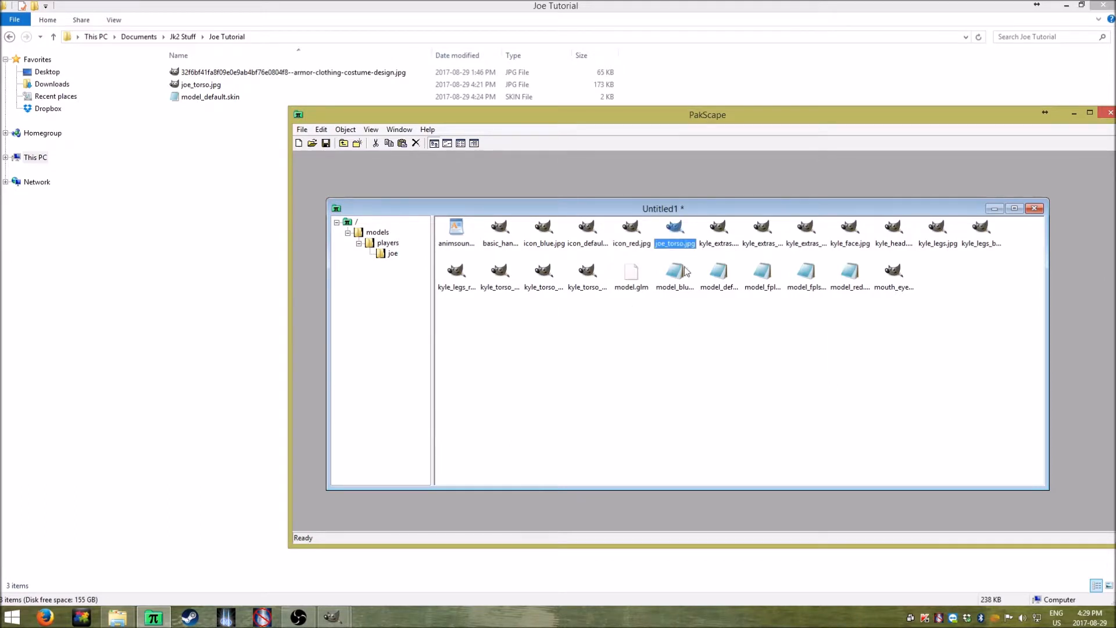
pyautogui.click(705, 330)
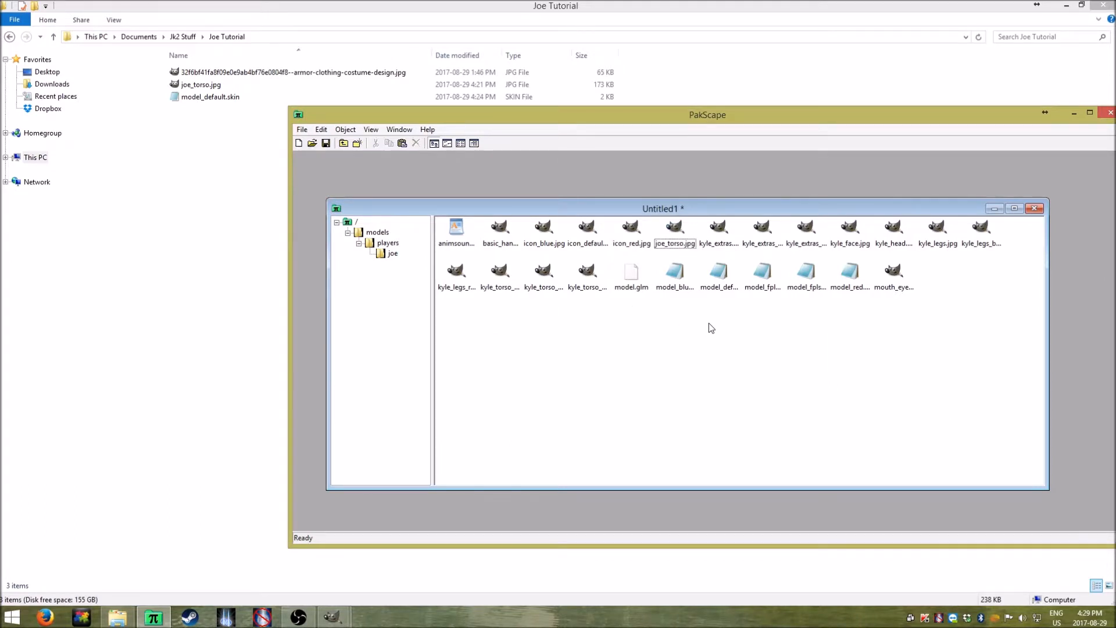
pyautogui.click(681, 240)
pyautogui.click(709, 365)
pyautogui.moveTo(677, 213)
pyautogui.mouseDown()
pyautogui.moveTo(697, 213)
pyautogui.moveTo(676, 214)
pyautogui.mouseUp()
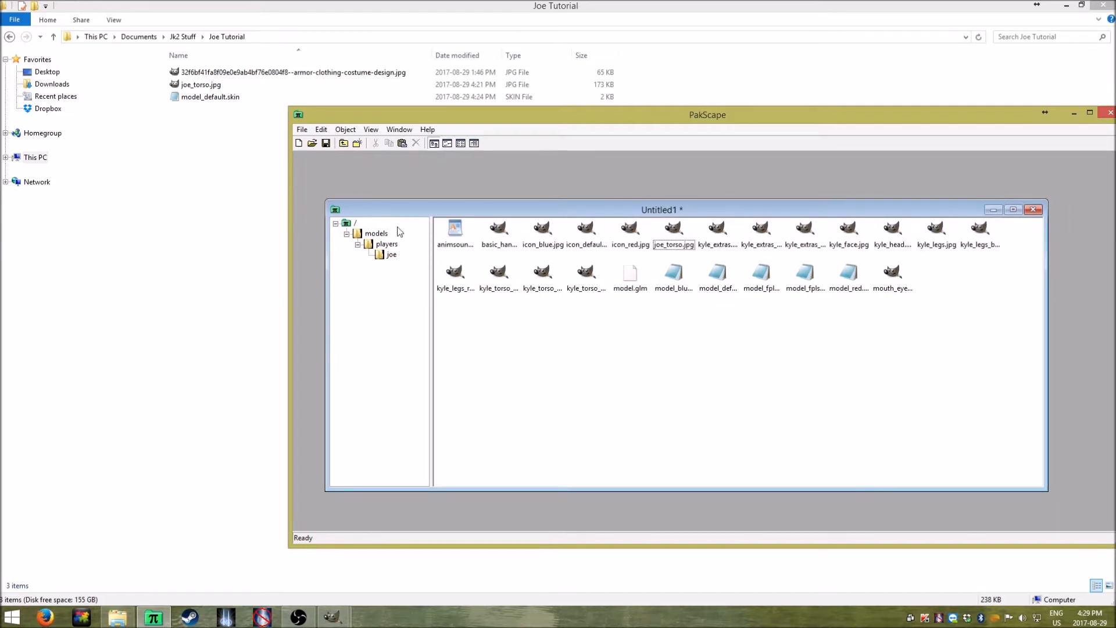
# Save the untitled archive from its root level as joe in the Quake 3 Pak (*.pk3) format in the base folder
pyautogui.click(354, 224)
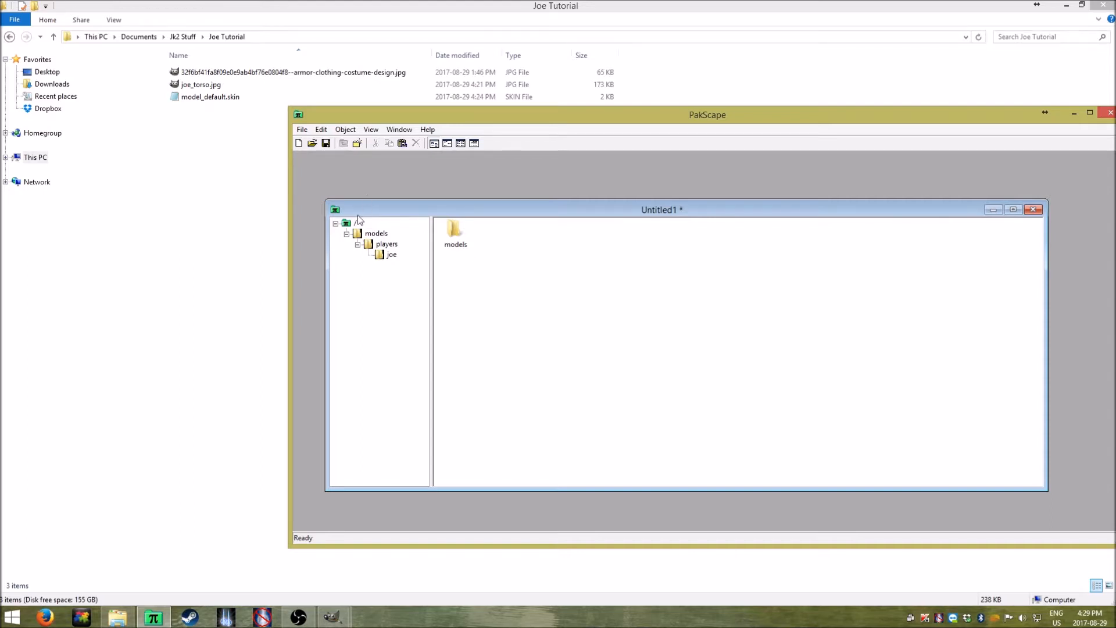
pyautogui.click(456, 235)
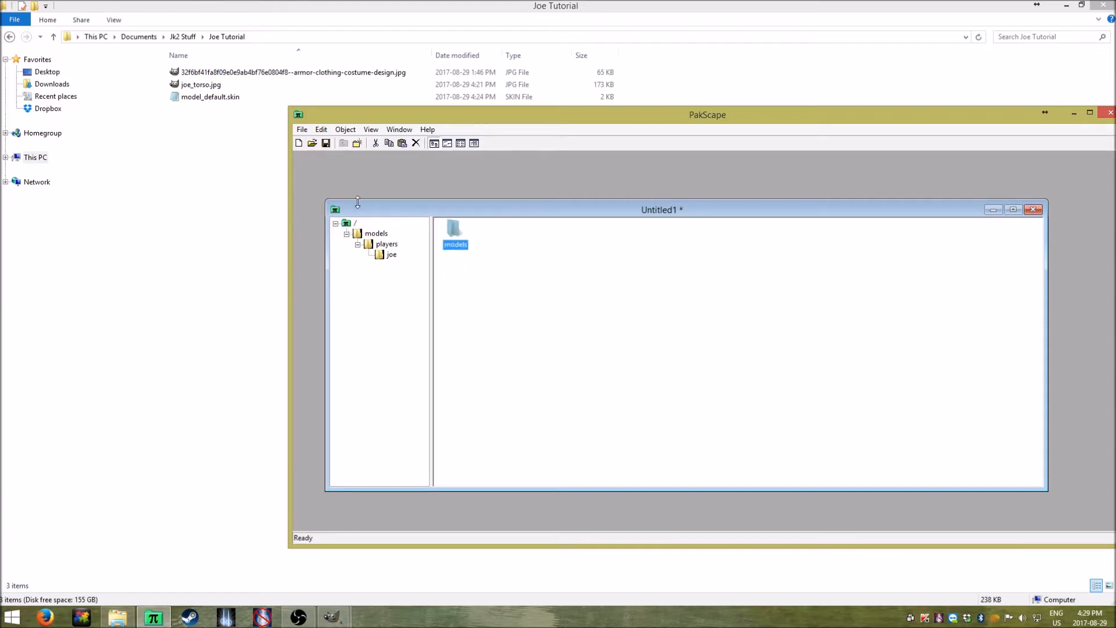
pyautogui.click(301, 130)
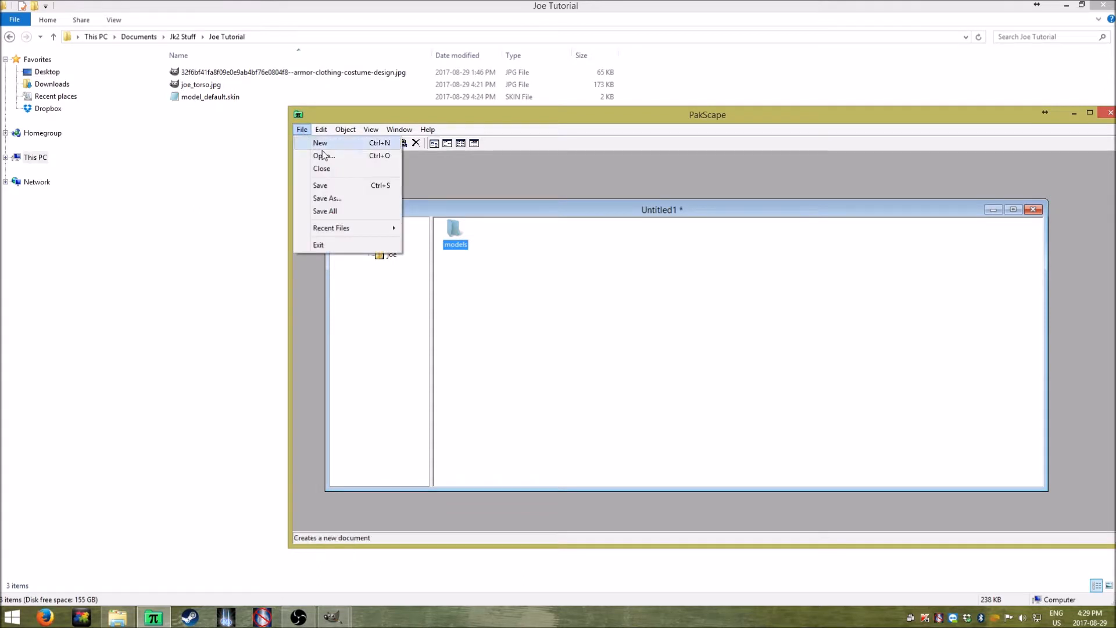
pyautogui.click(350, 200)
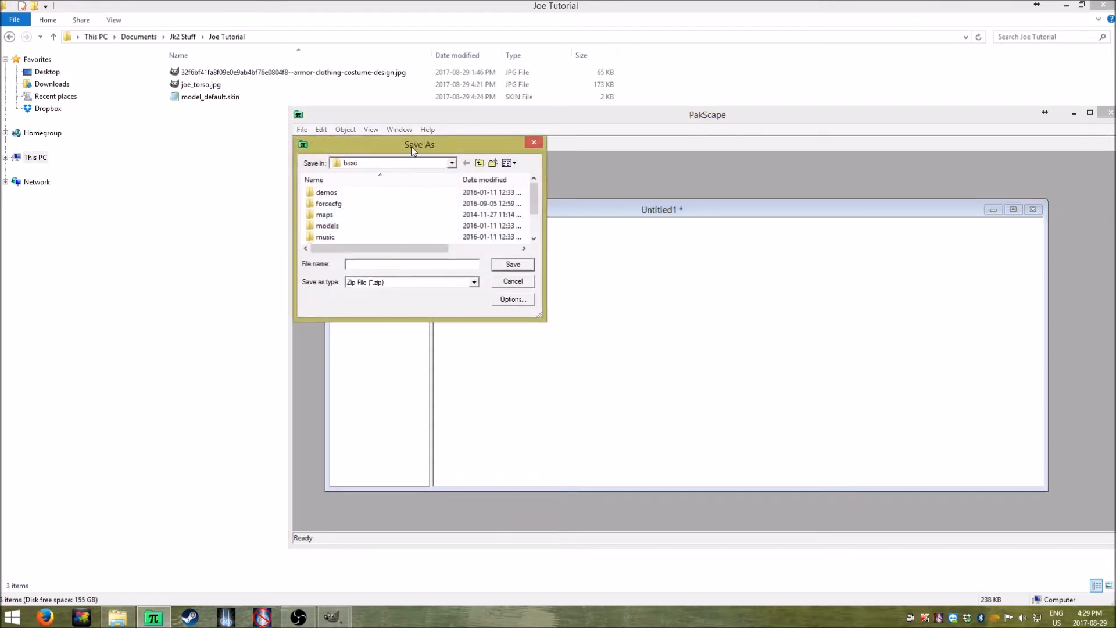
pyautogui.moveTo(411, 145); pyautogui.dragTo(636, 174)
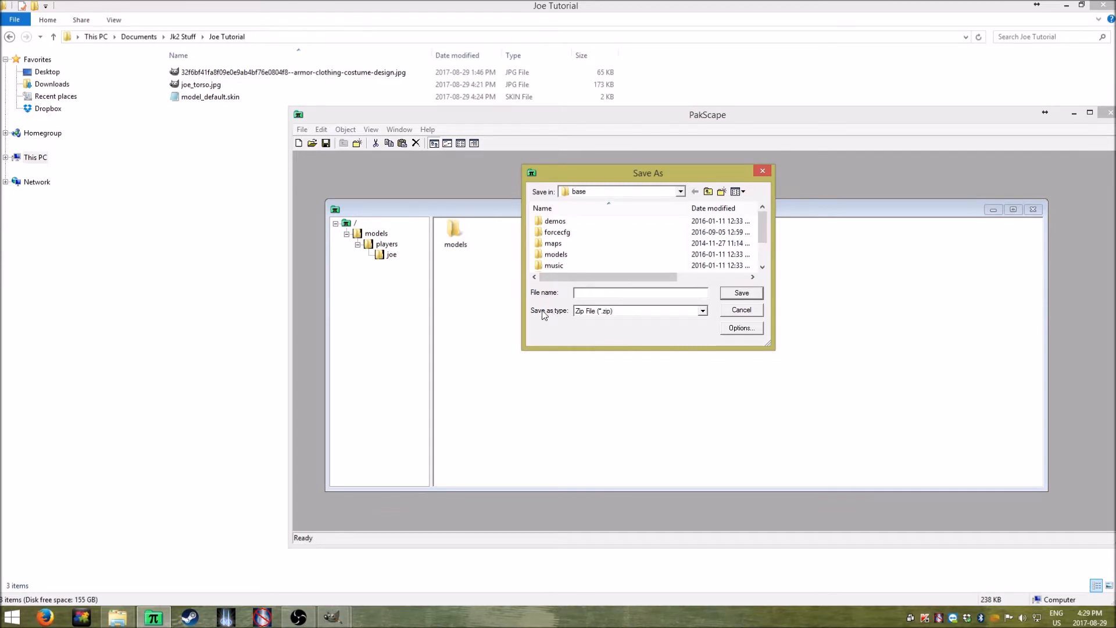
pyautogui.click(588, 312)
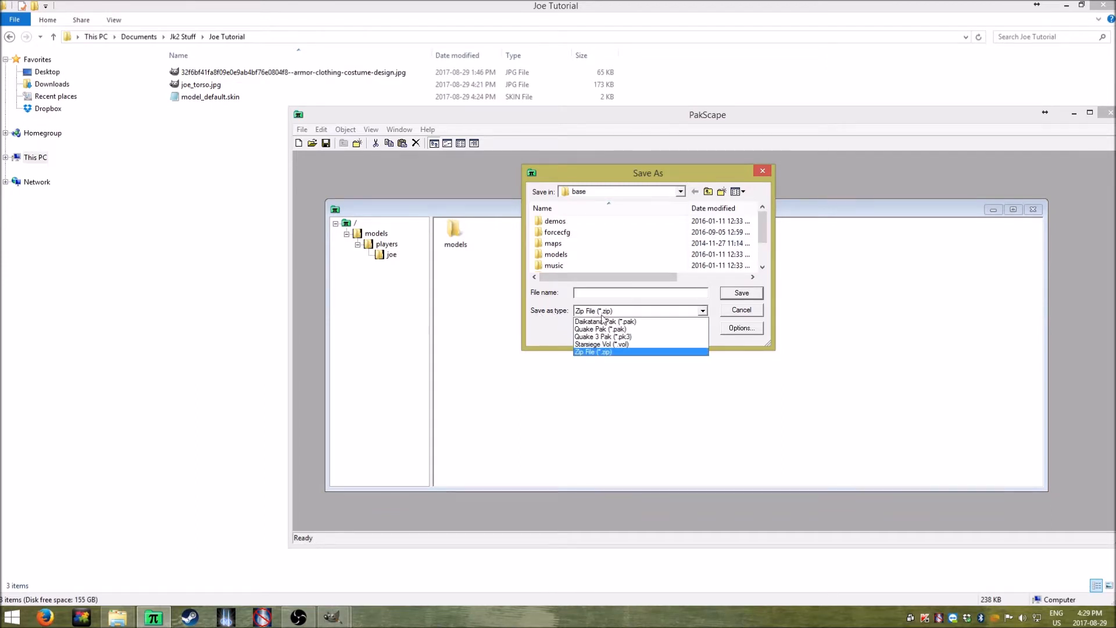
pyautogui.click(646, 337)
pyautogui.click(708, 293)
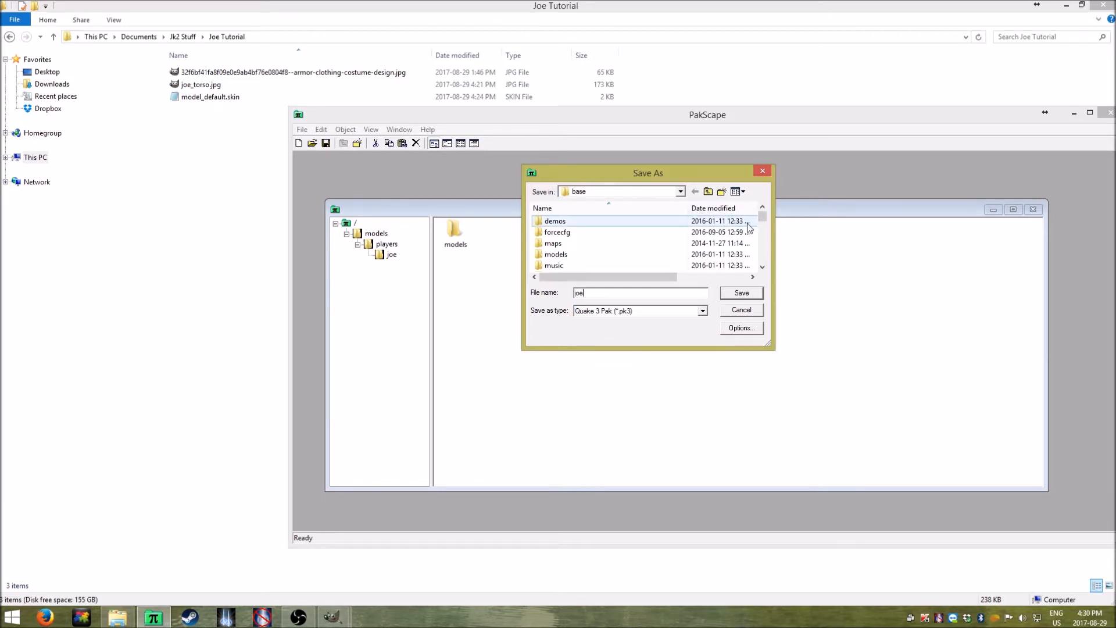
pyautogui.moveTo(762, 218); pyautogui.dragTo(762, 216)
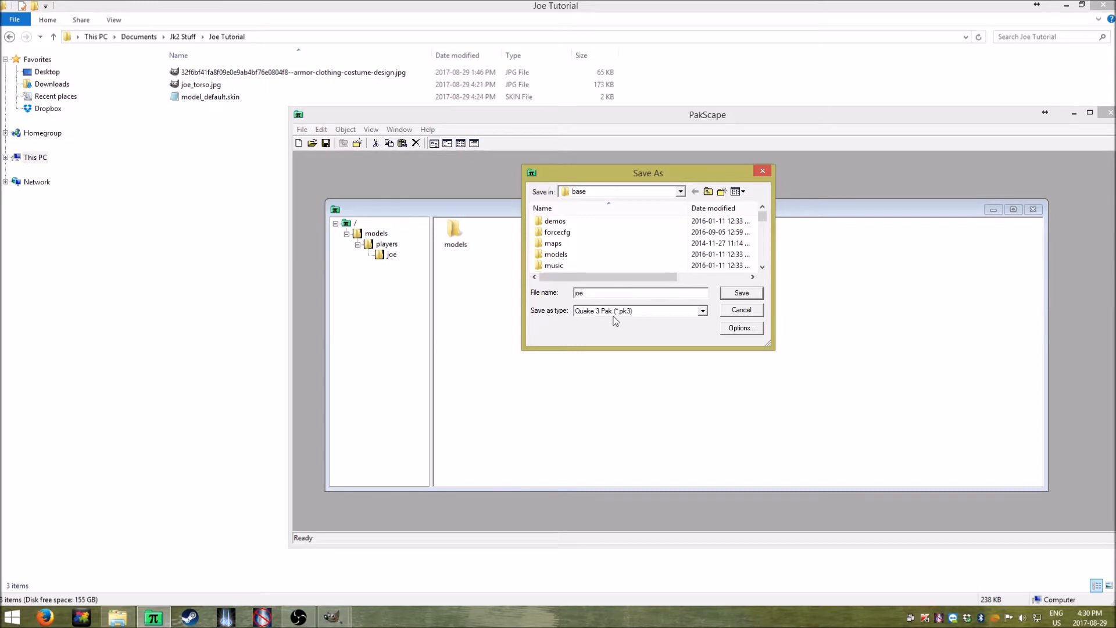
pyautogui.click(752, 294)
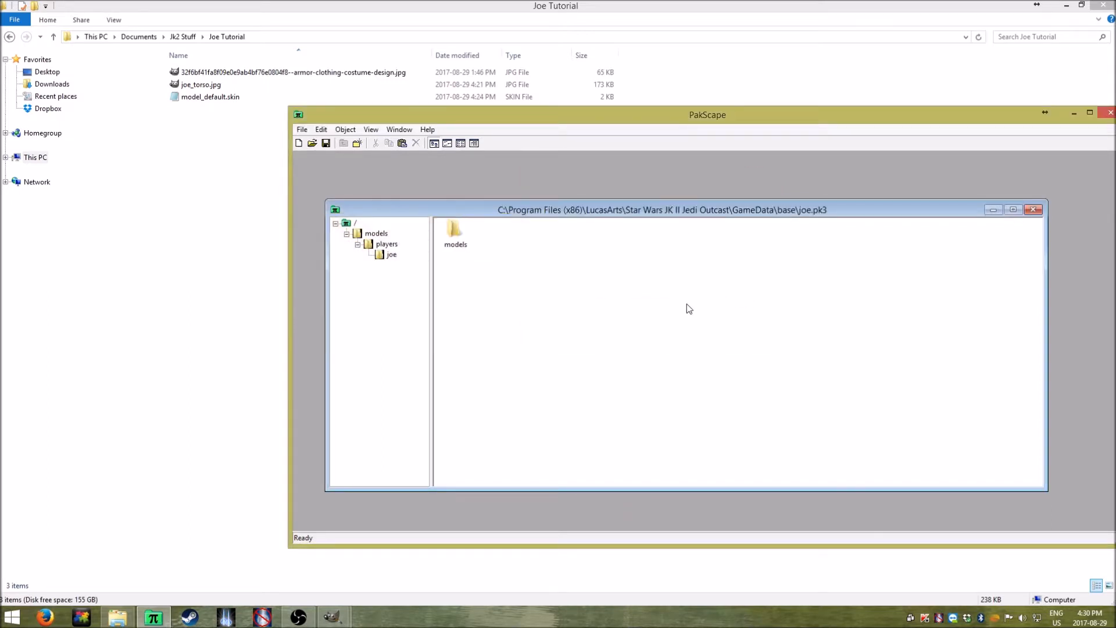
# Open the pinned base folder in a maximized File Explorer window and look for joe.pk3 among its files
pyautogui.rightClick(118, 617)
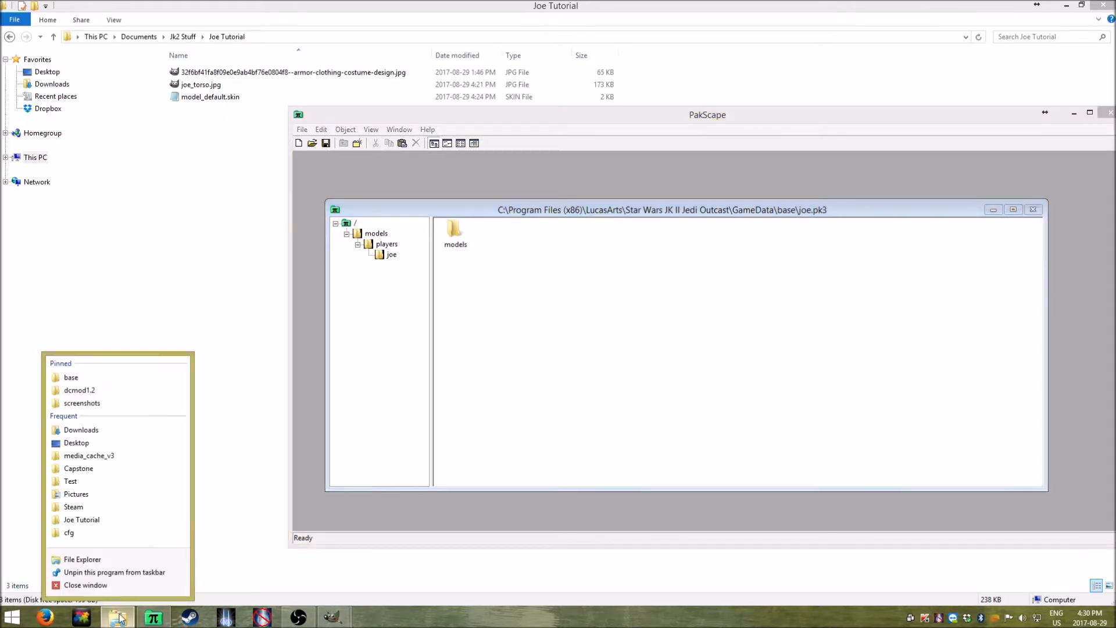
pyautogui.click(109, 376)
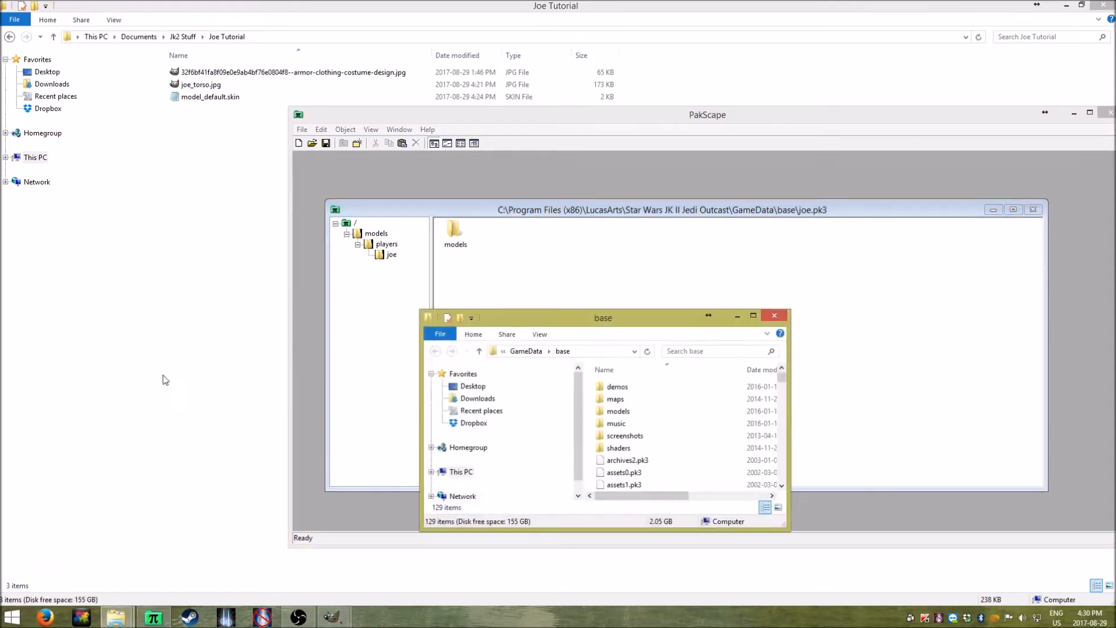
pyautogui.moveTo(564, 338); pyautogui.dragTo(516, 22)
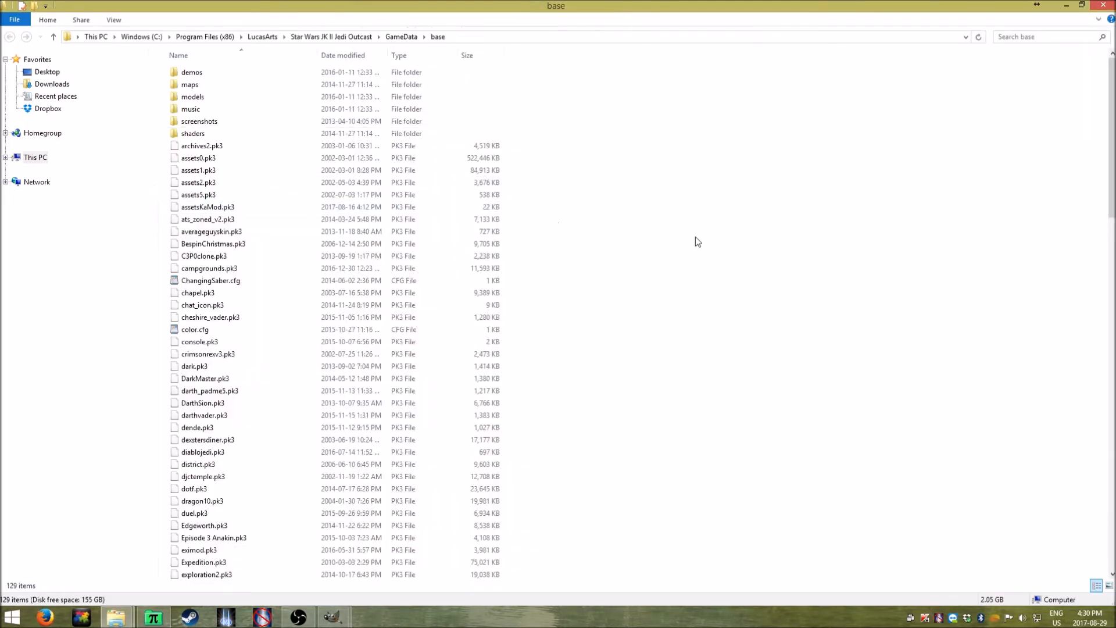
pyautogui.scroll(-2, 225, 390)
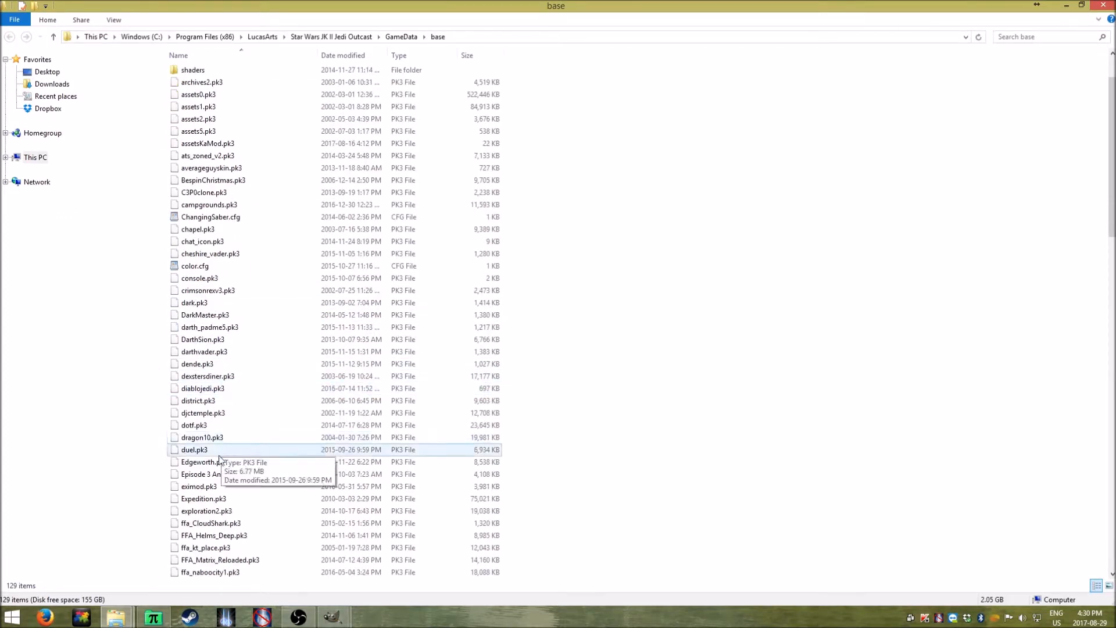
pyautogui.scroll(-4, 224, 497)
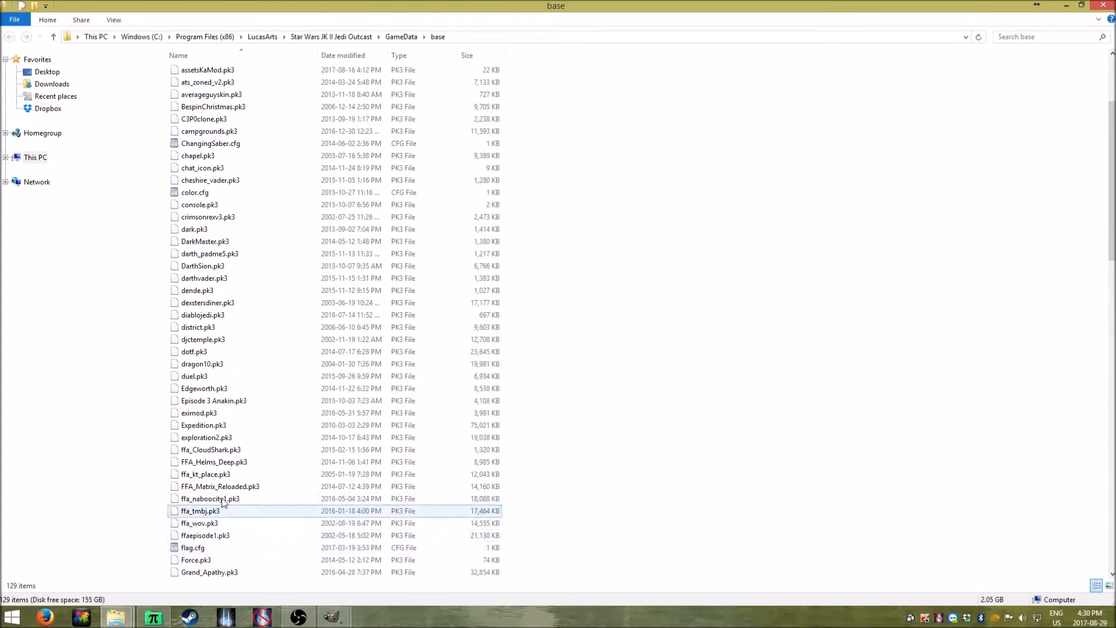
pyautogui.scroll(-4, 224, 501)
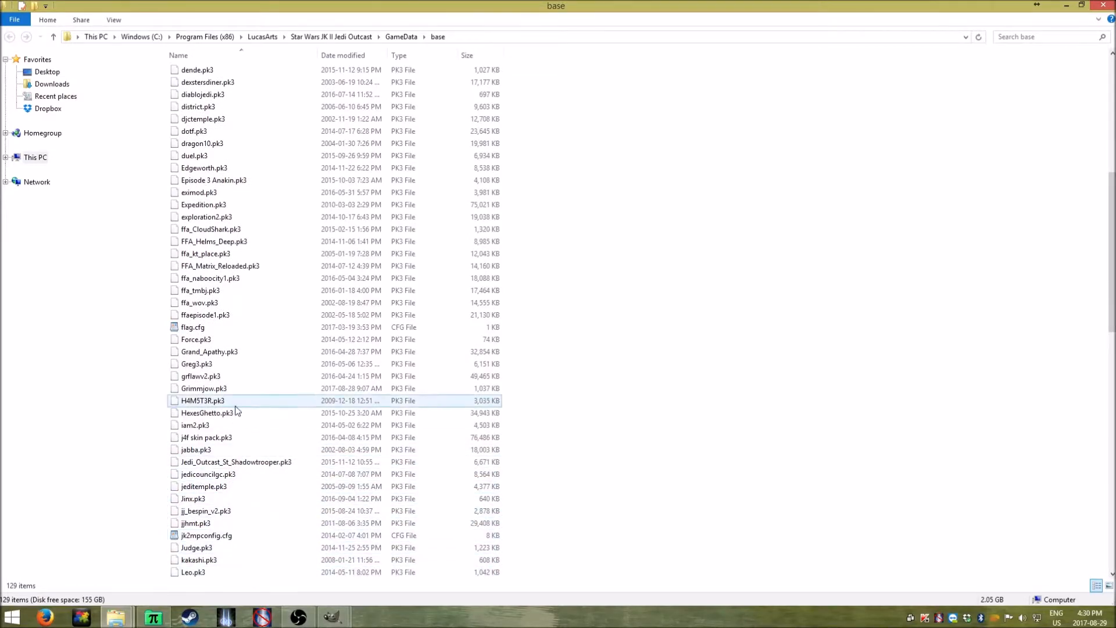
pyautogui.scroll(-2, 239, 419)
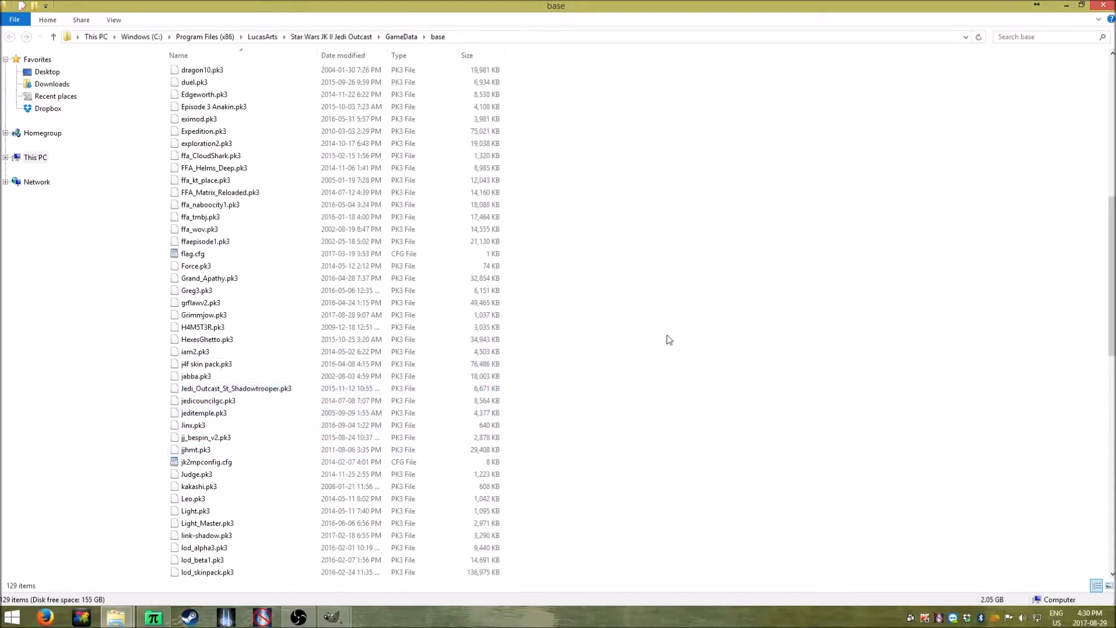
pyautogui.scroll(12, 251, 316)
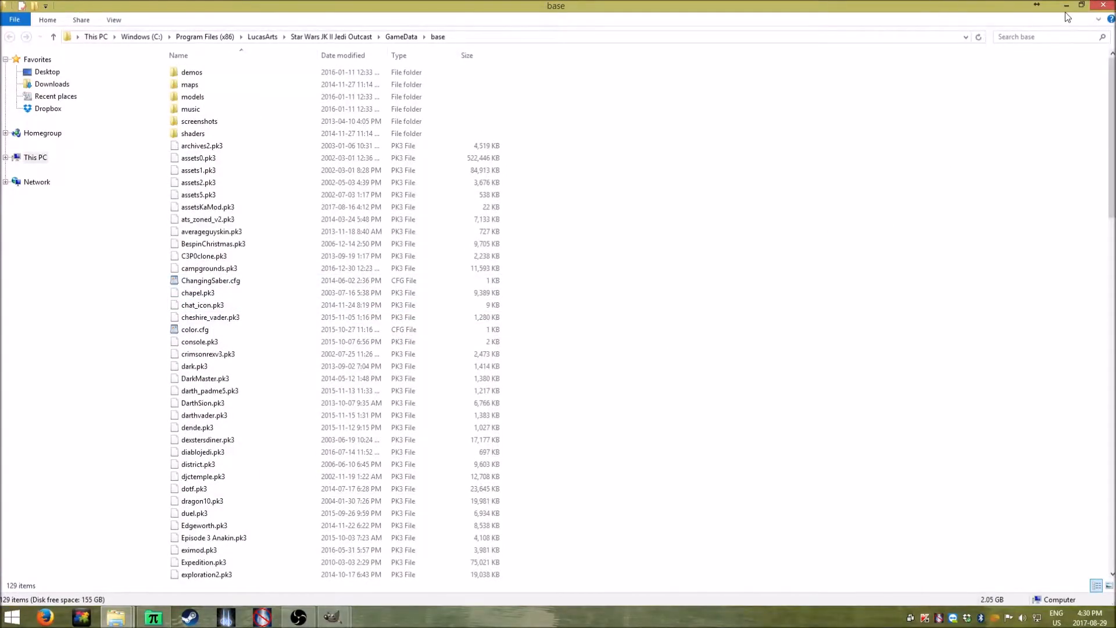
# Check the hidden items display option for the base folder and search its file list again for joe.pk3
pyautogui.click(1099, 19)
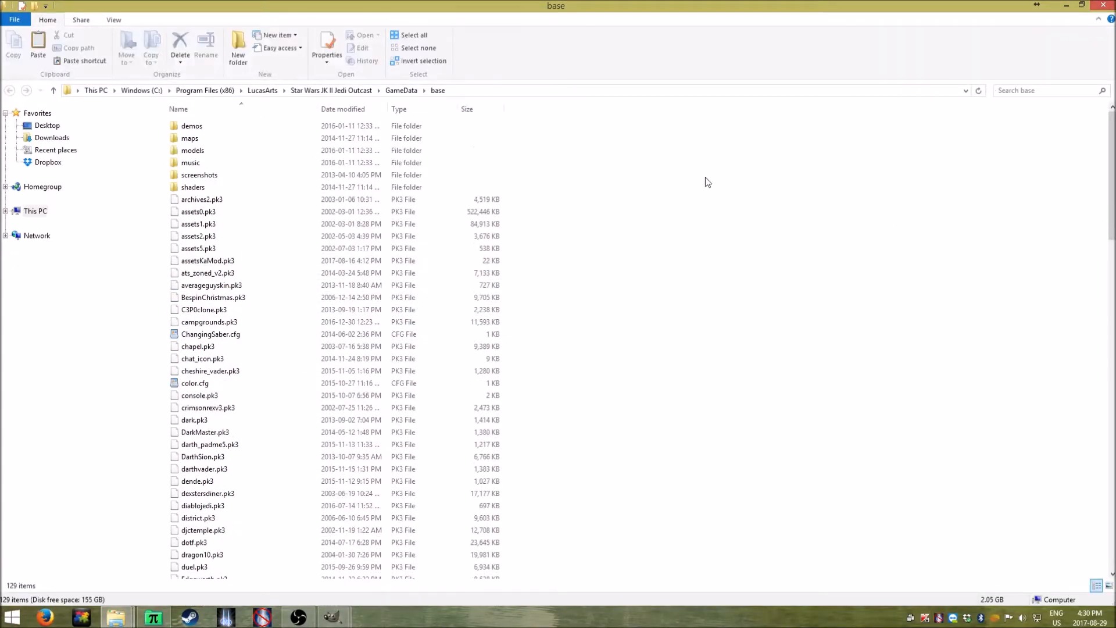
pyautogui.click(95, 21)
pyautogui.click(115, 22)
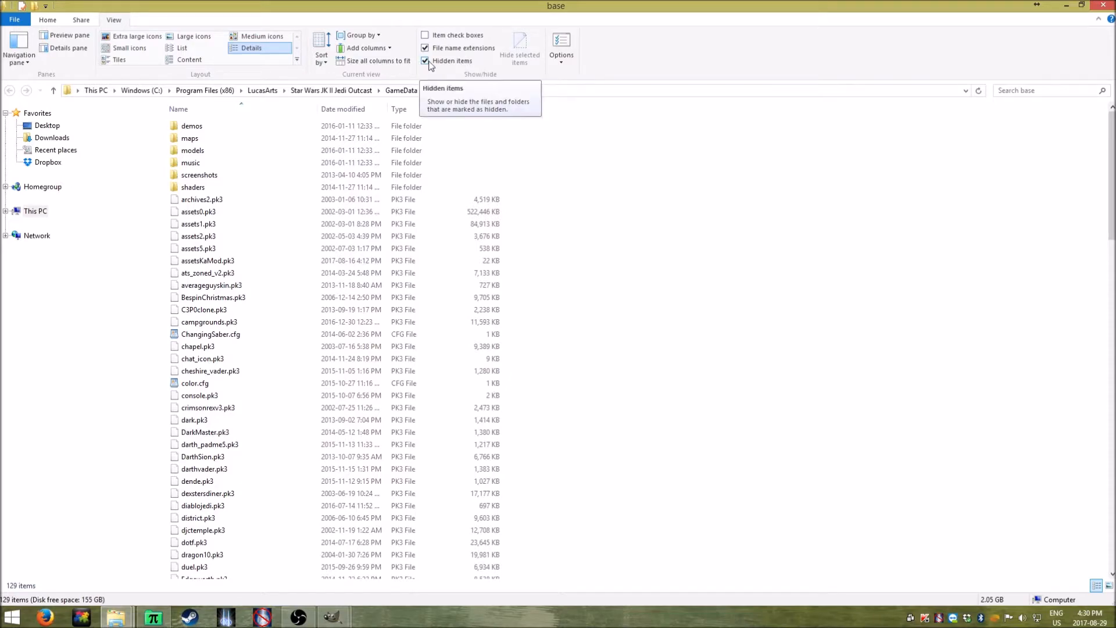
pyautogui.scroll(-9, 619, 392)
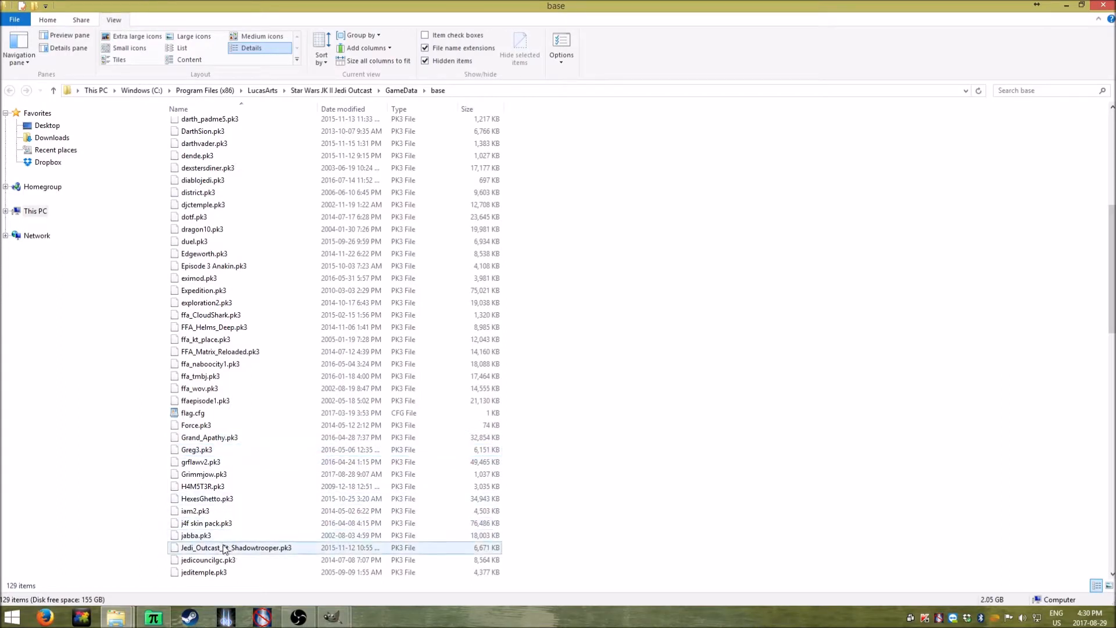
pyautogui.scroll(-2, 225, 549)
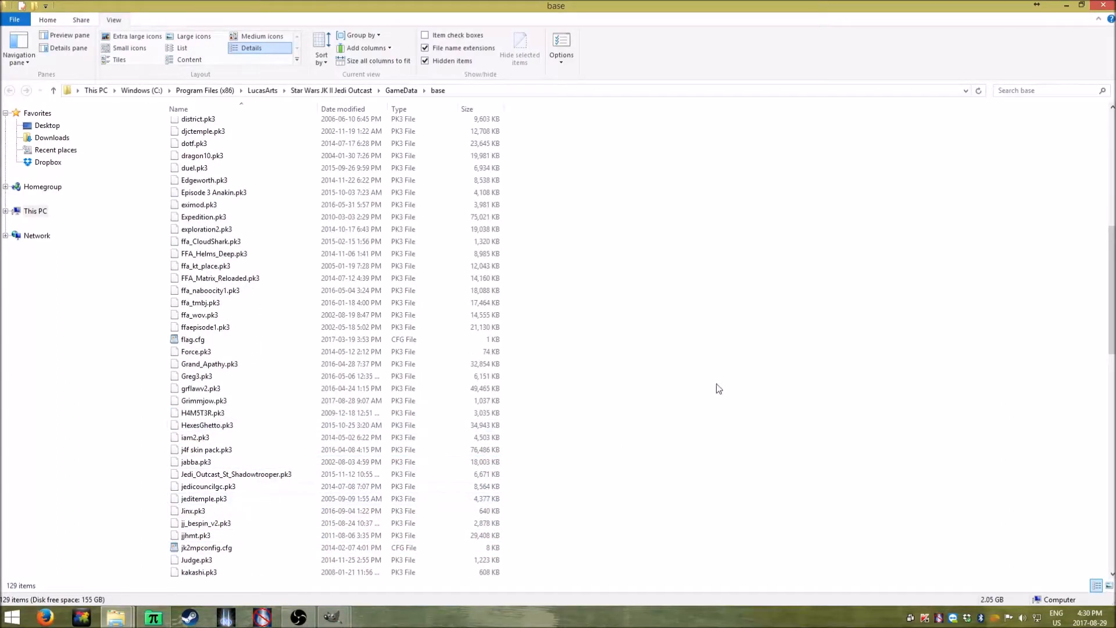
# Open the pinned dcmod1.2 folder, go up to GameData and into base, and look there for joe.pk3
pyautogui.rightClick(119, 617)
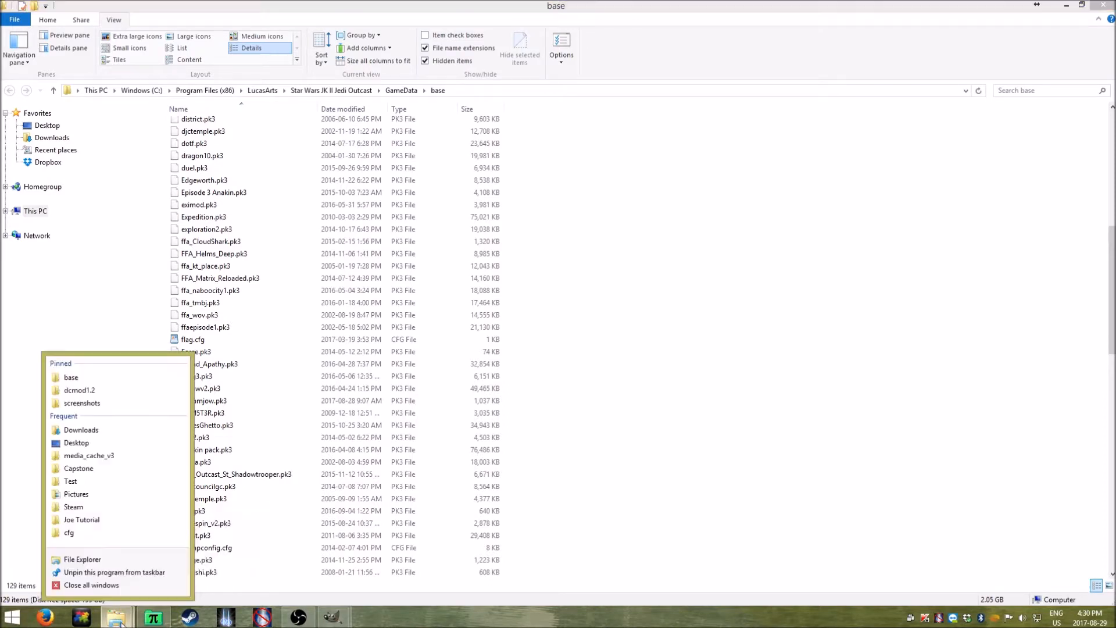
pyautogui.click(107, 390)
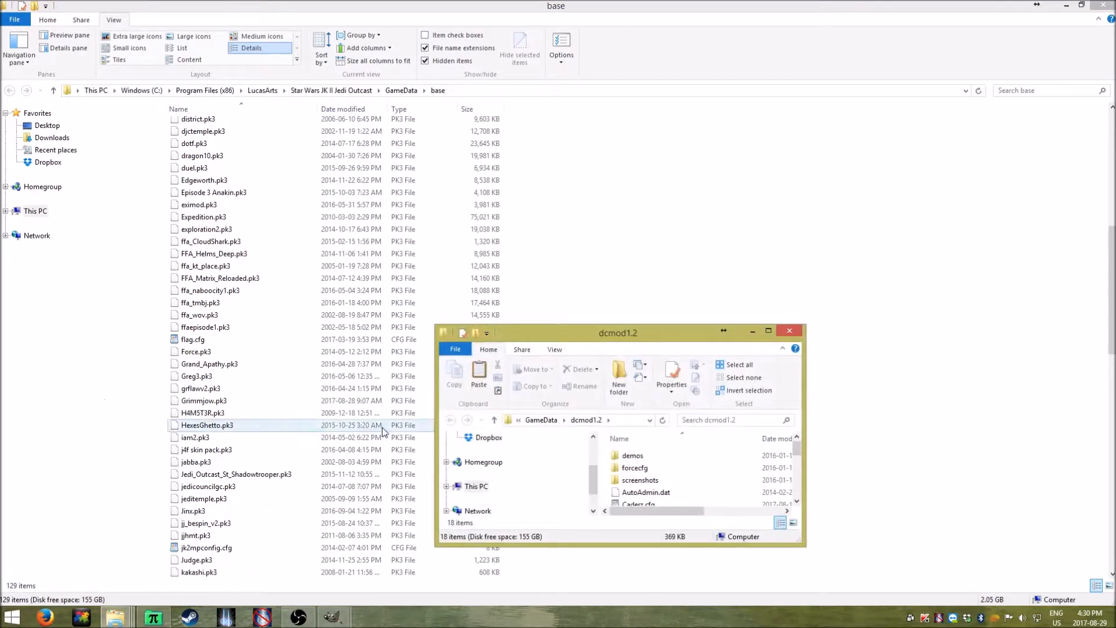
pyautogui.moveTo(628, 331); pyautogui.dragTo(606, 385)
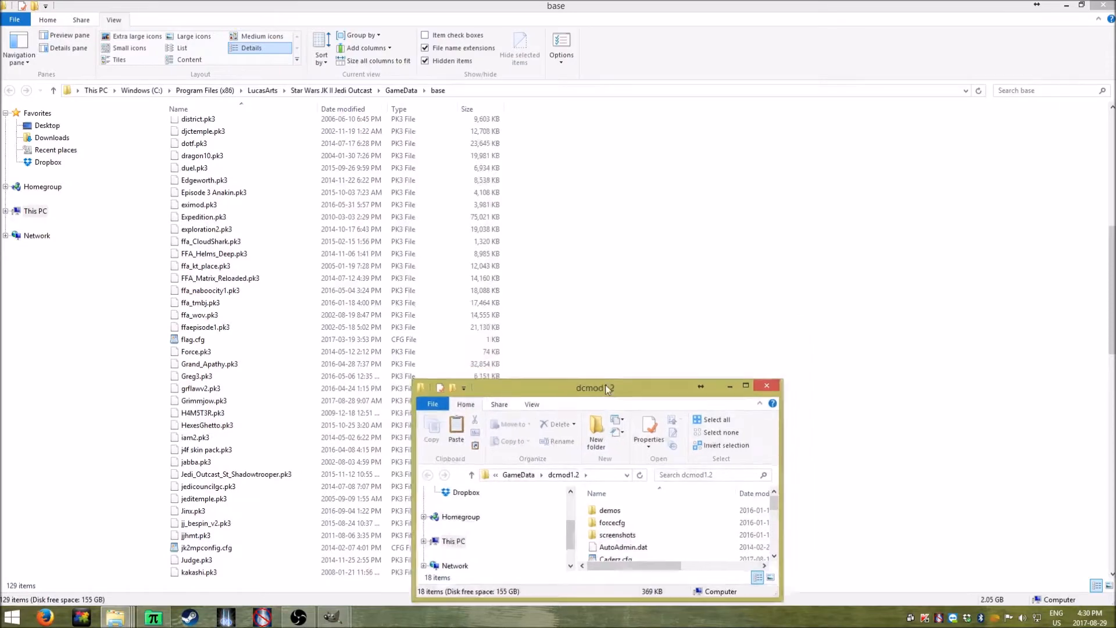
pyautogui.doubleClick(605, 385)
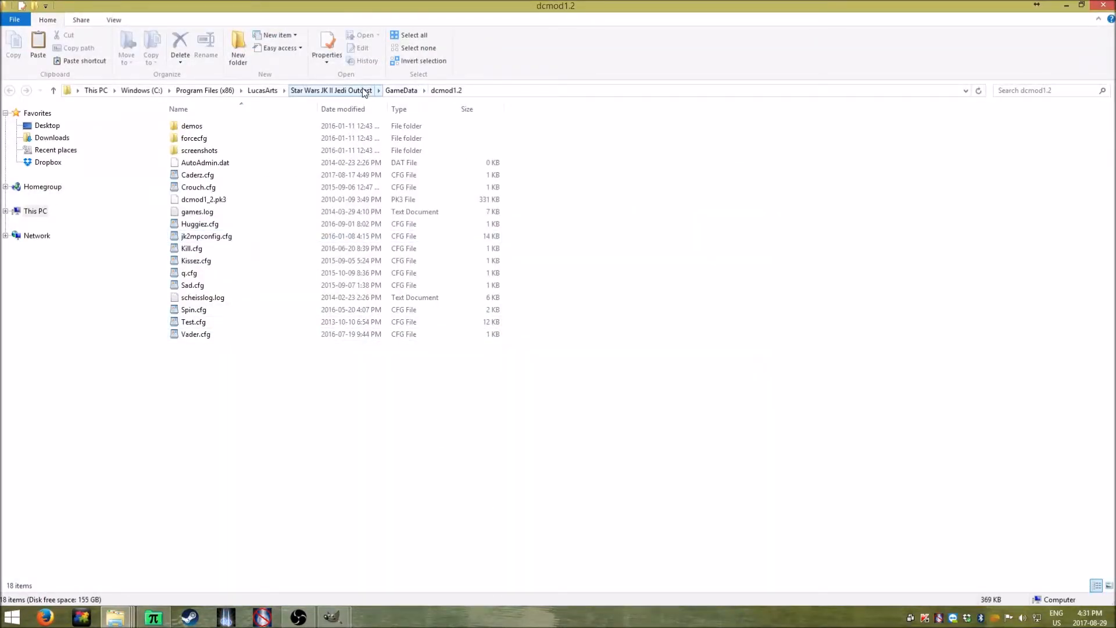
pyautogui.click(410, 93)
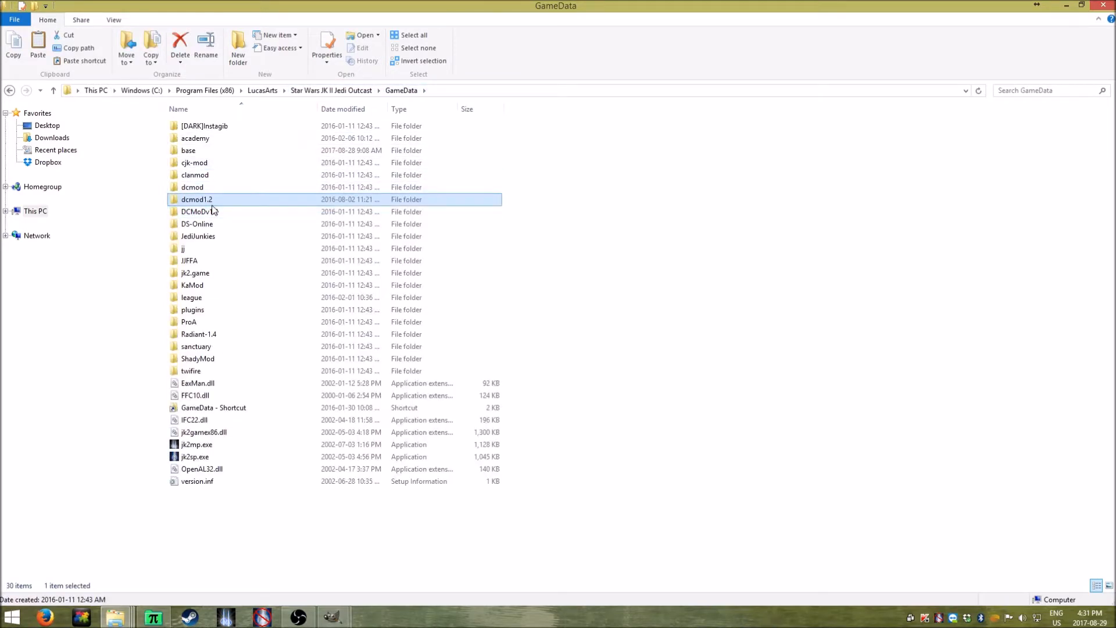
pyautogui.doubleClick(217, 151)
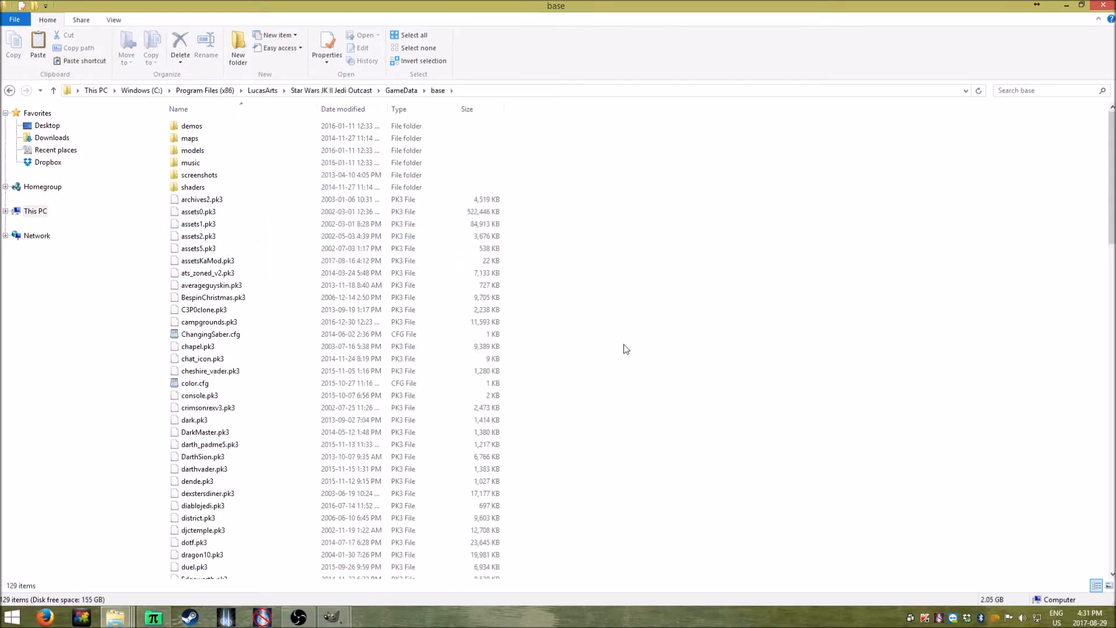
pyautogui.scroll(-9, 619, 349)
pyautogui.scroll(-2, 259, 529)
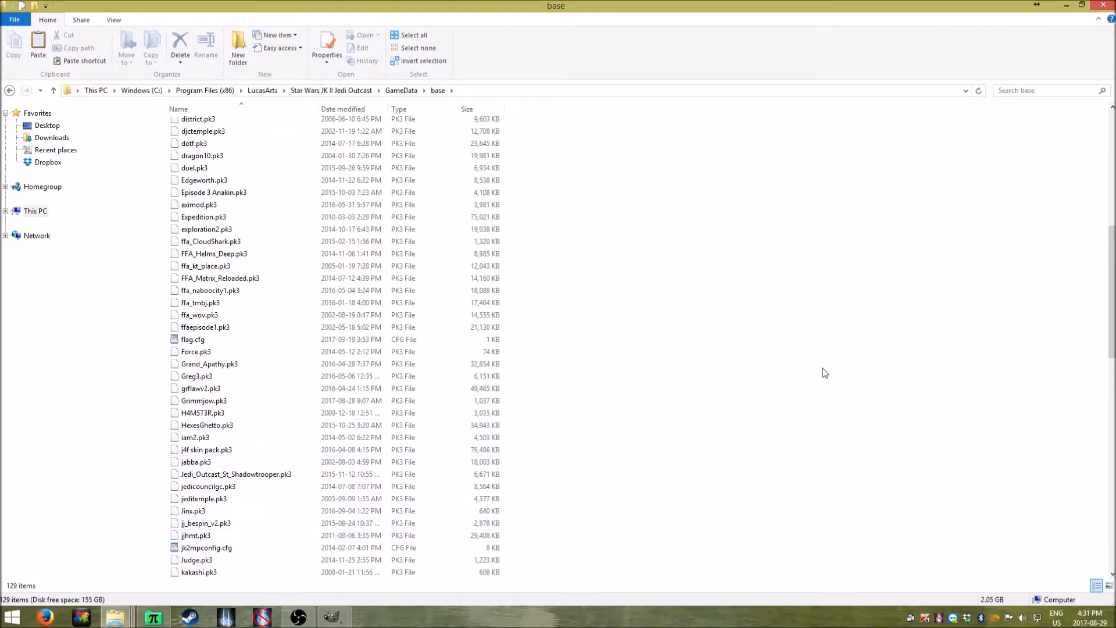
pyautogui.scroll(-2, 658, 411)
pyautogui.scroll(13, 659, 410)
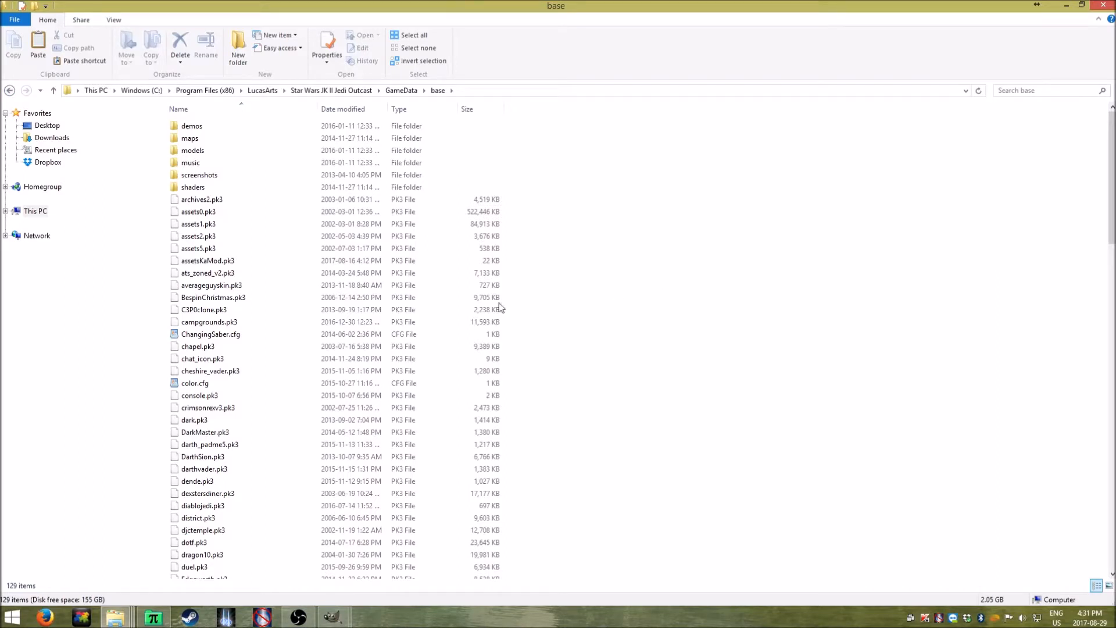
# Collapse the ribbon of the base folder window
pyautogui.click(78, 451)
pyautogui.click(653, 288)
pyautogui.click(1098, 21)
pyautogui.click(10, 436)
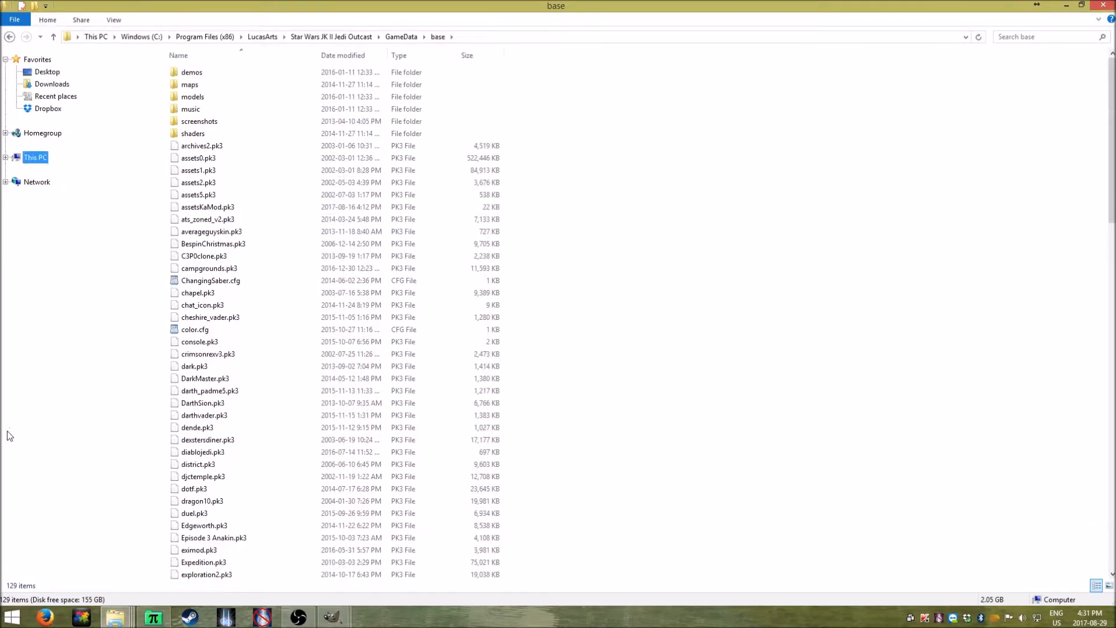
pyautogui.click(12, 617)
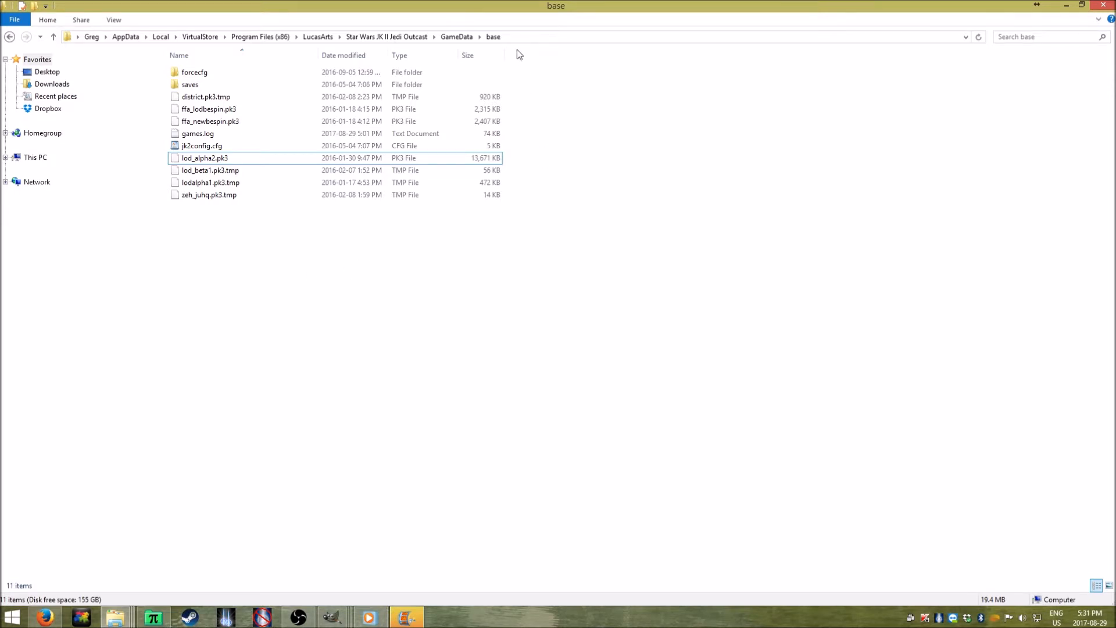
# Check the full path of the Jedi Outcast base folder located under AppData, Local and VirtualStore
pyautogui.click(527, 36)
pyautogui.click(443, 276)
pyautogui.moveTo(373, 282); pyautogui.dragTo(202, 215)
pyautogui.moveTo(408, 298); pyautogui.dragTo(239, 238)
pyautogui.moveTo(317, 243); pyautogui.dragTo(215, 274)
pyautogui.moveTo(273, 242); pyautogui.dragTo(252, 229)
pyautogui.moveTo(335, 261); pyautogui.dragTo(429, 239)
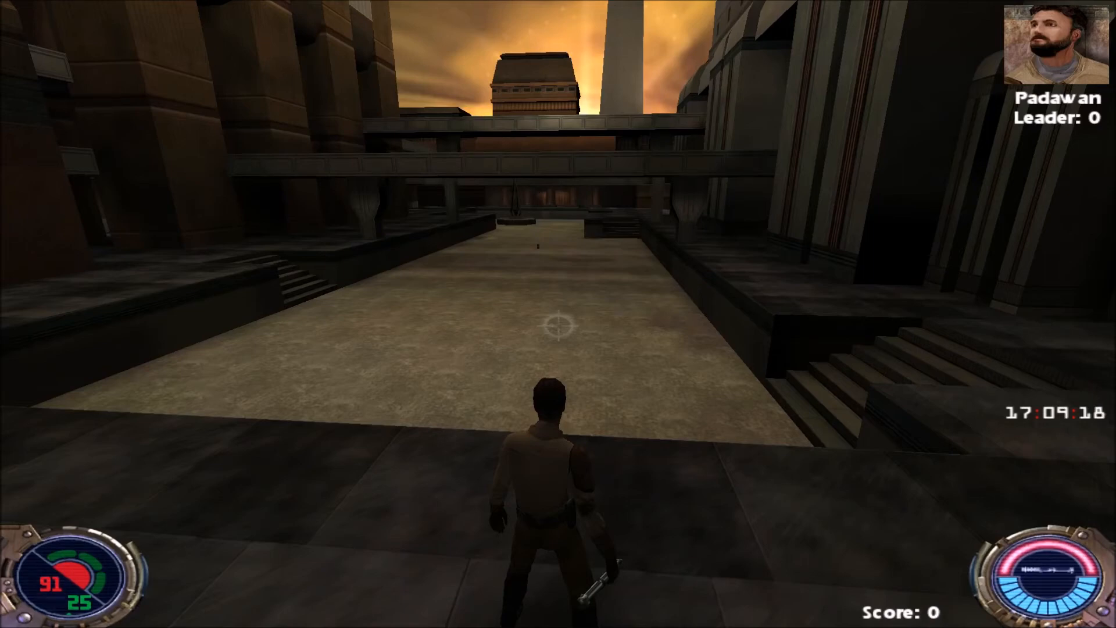
# Run the kill command in the game console, close the console and respawn the character
pyautogui.press('`')
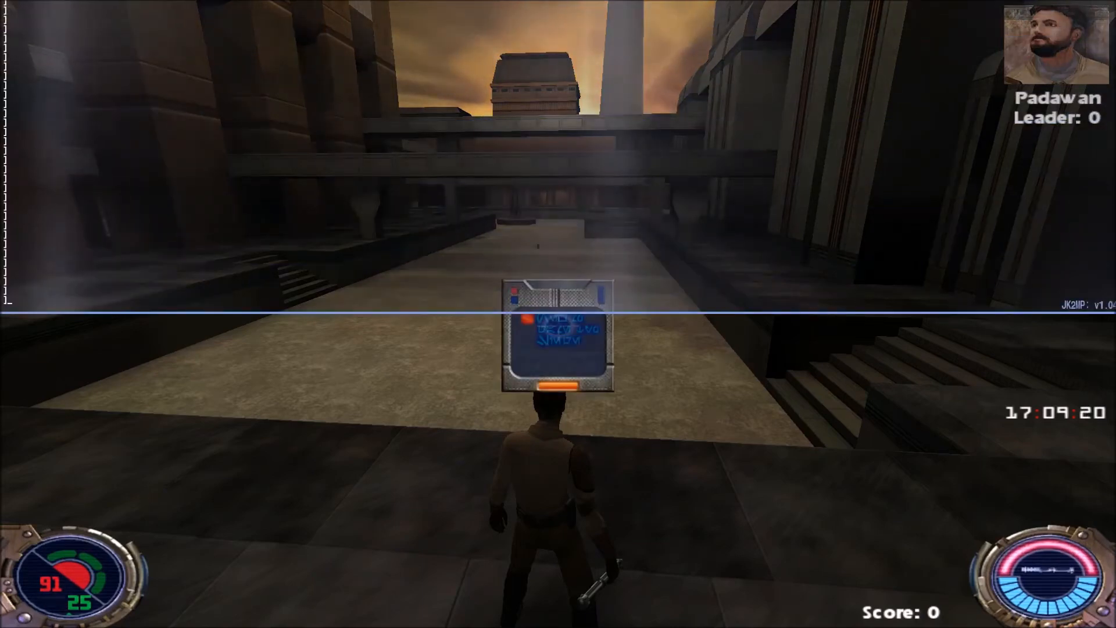
pyautogui.press('`')
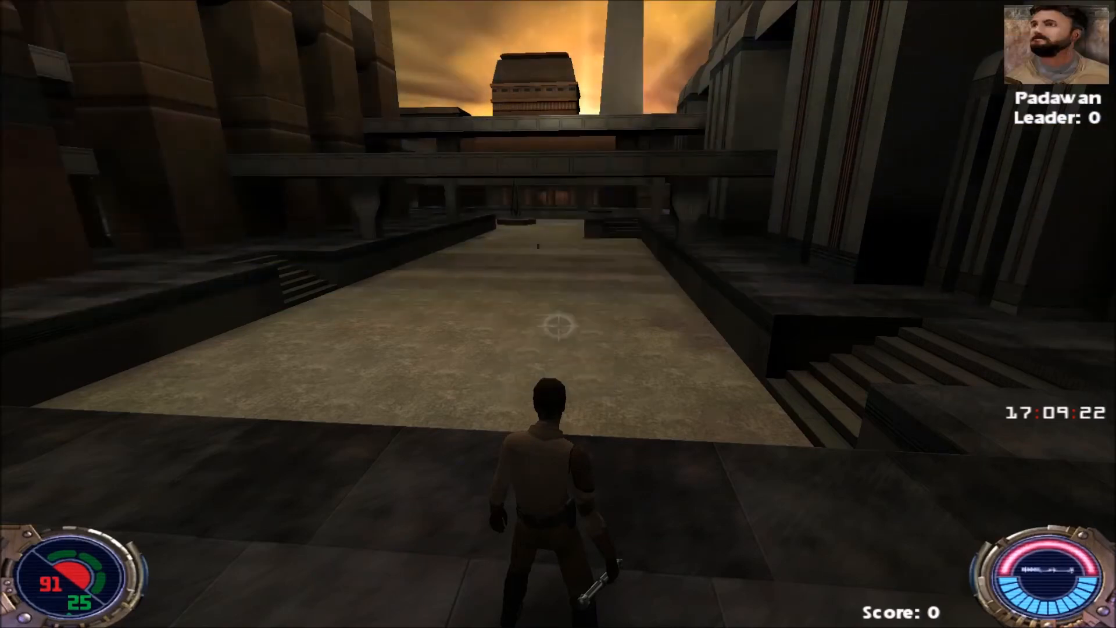
pyautogui.hotkey('shift', '`')
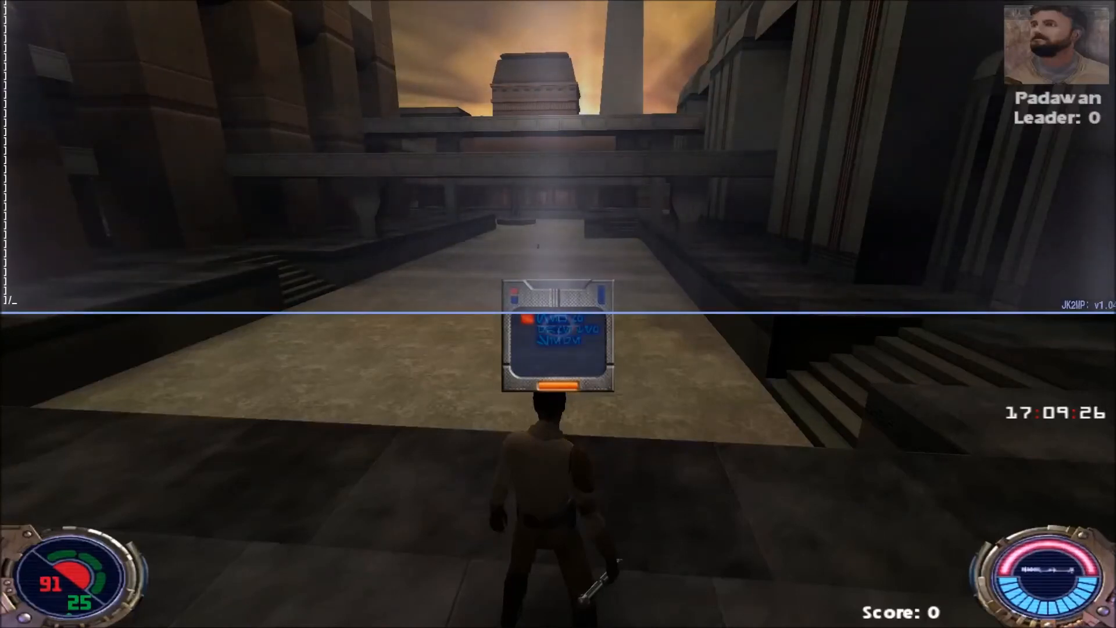
pyautogui.write('/')
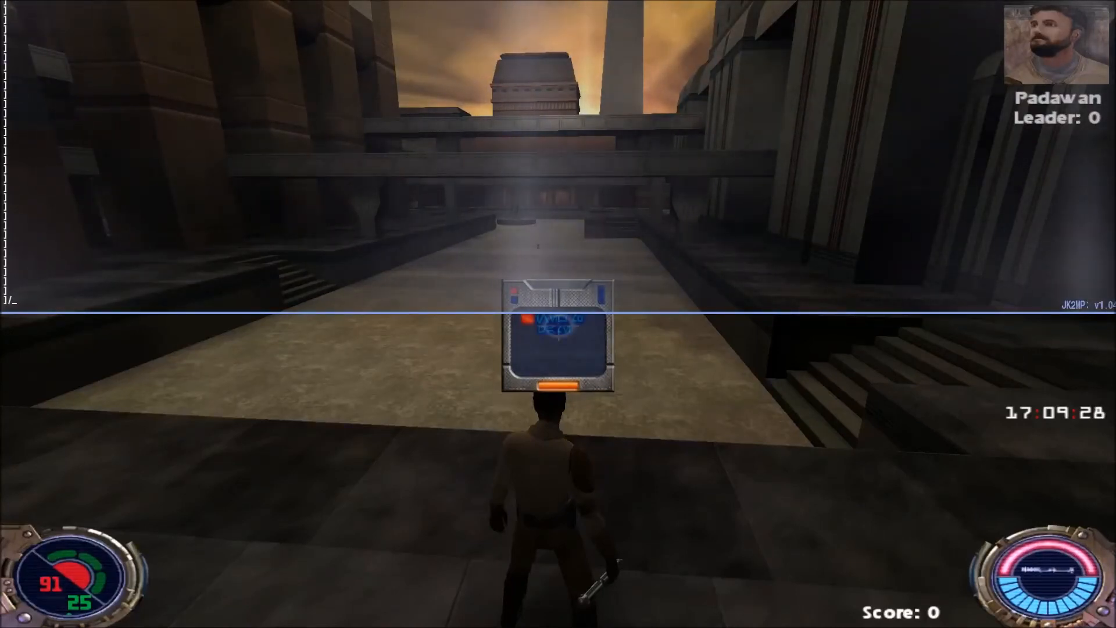
pyautogui.write('kill')
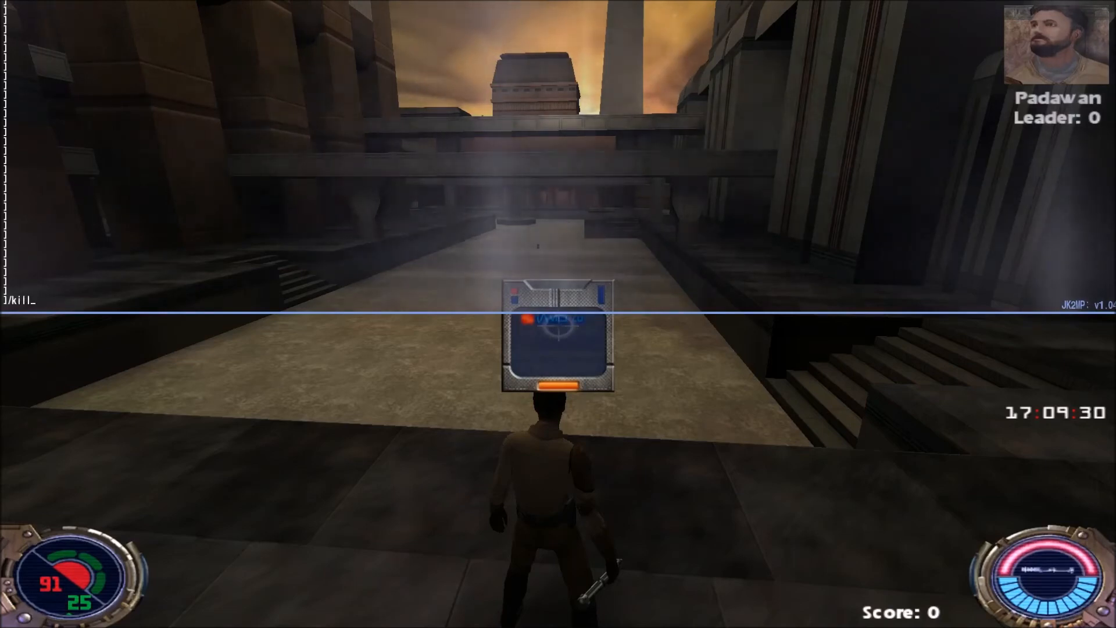
pyautogui.press('Tab')
pyautogui.press('Return')
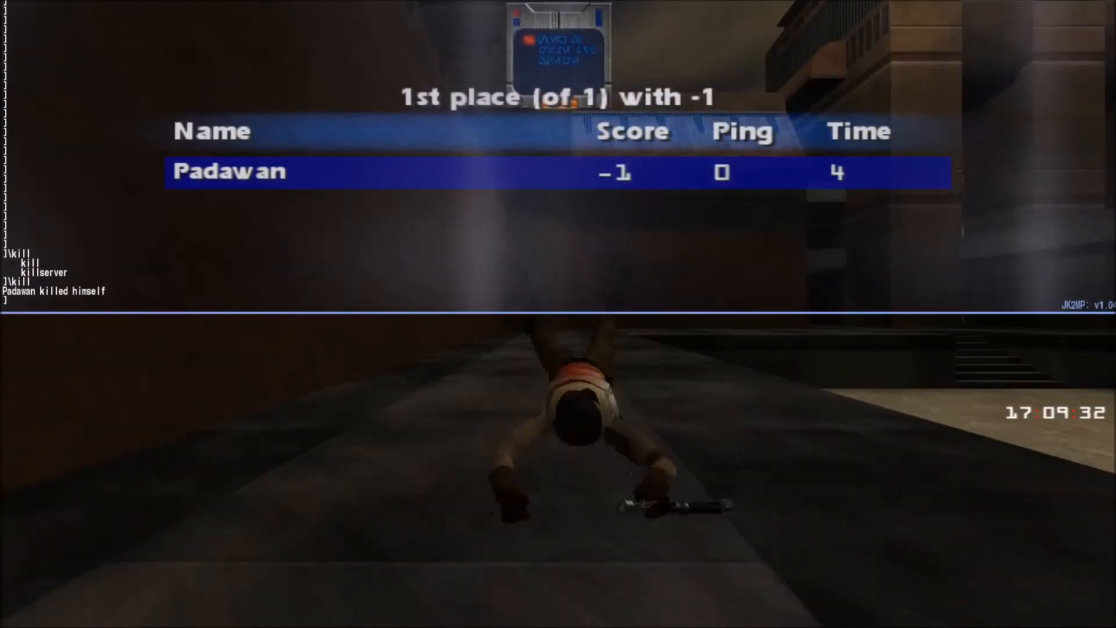
pyautogui.hotkey('shift', '`')
pyautogui.click(558, 314)
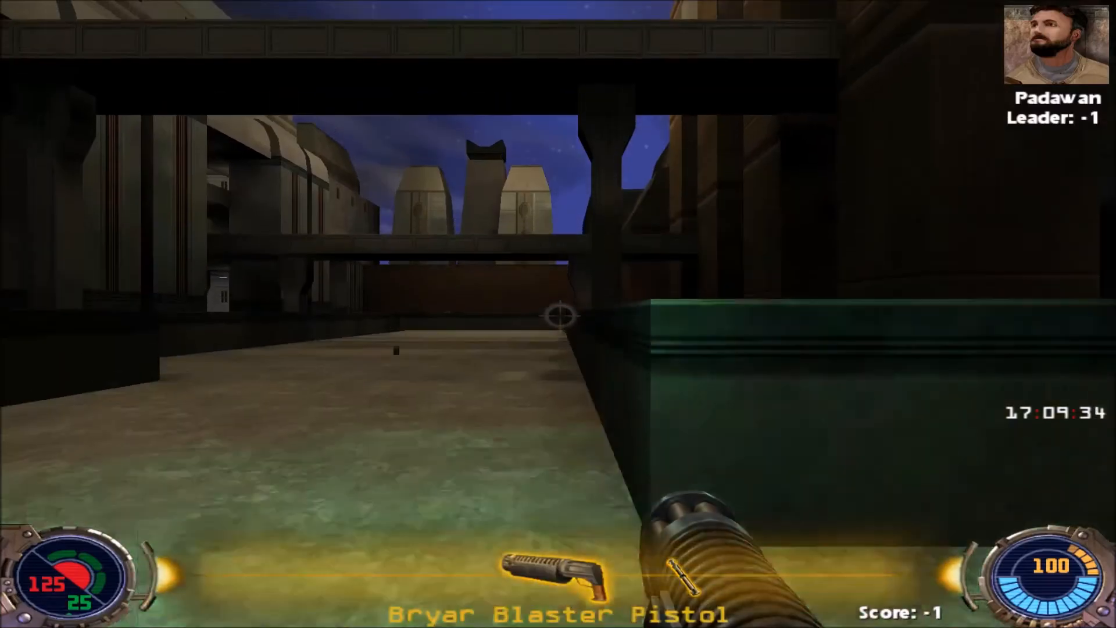
# Switch to spectating the match and fly to the dead character's body to examine its torso texture
pyautogui.press('Escape')
pyautogui.click(155, 18)
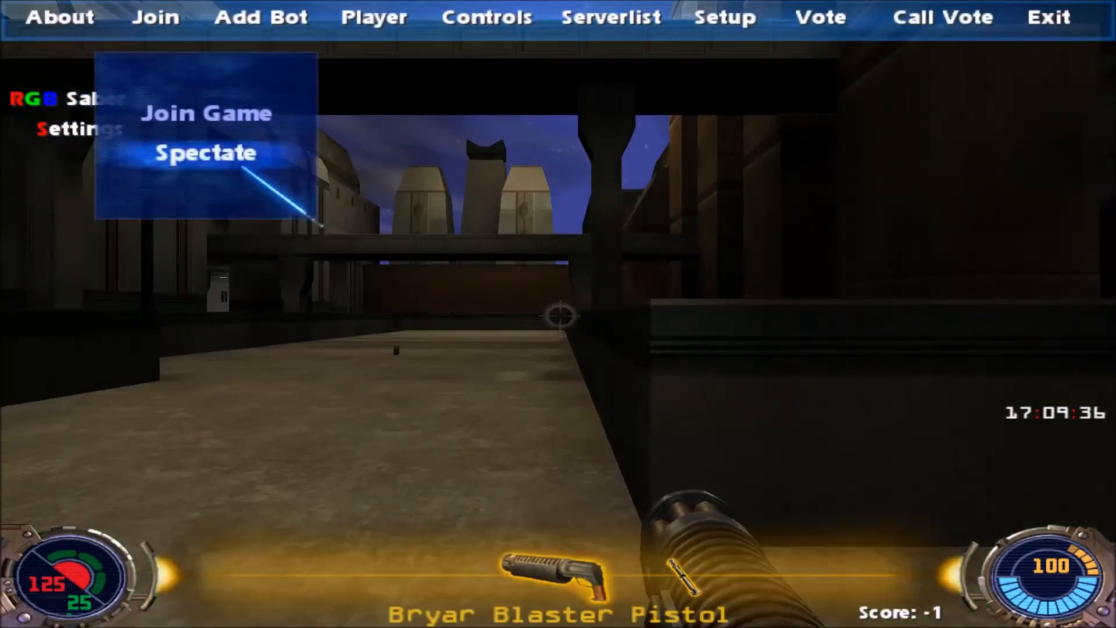
pyautogui.click(227, 157)
pyautogui.press('w')
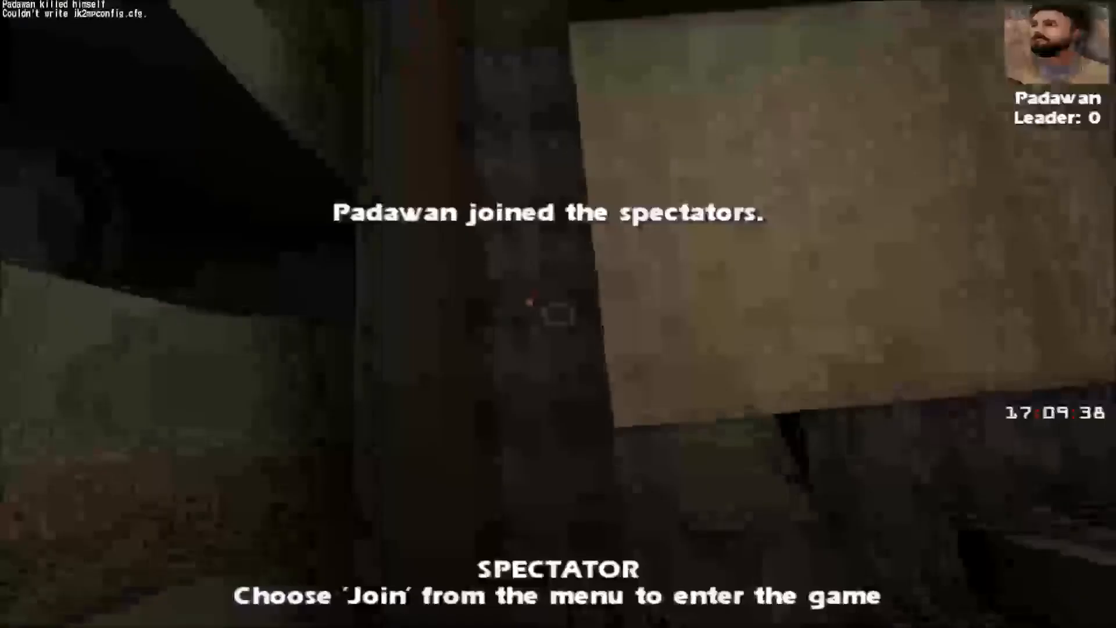
pyautogui.press('w')
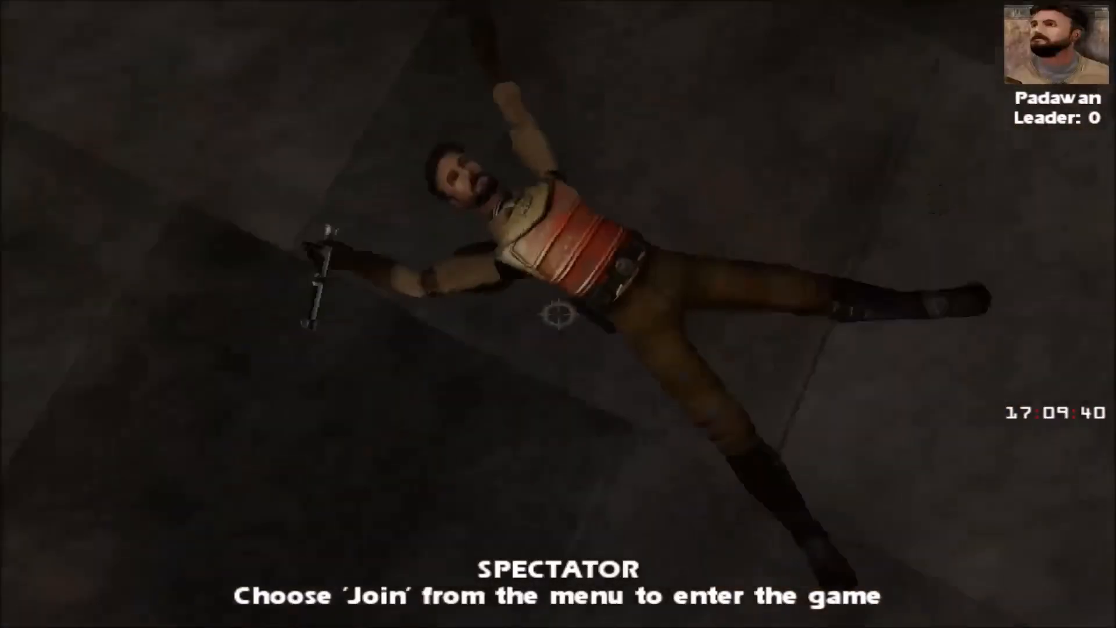